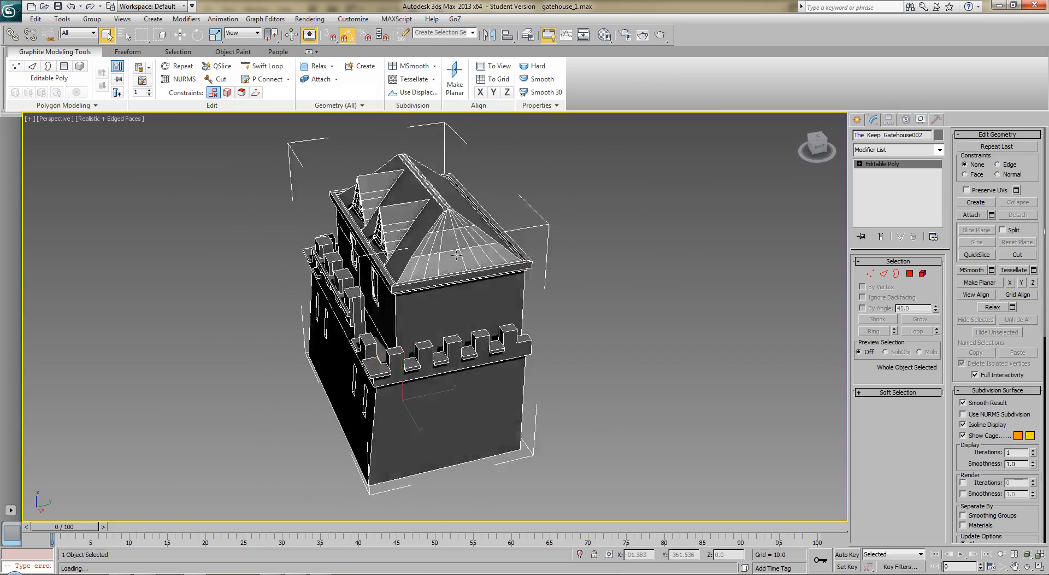
# Select all the subdivided polygons of the gatehouse roof's near triangular hip end and delete them.
pyautogui.scroll(3, 483, 280)
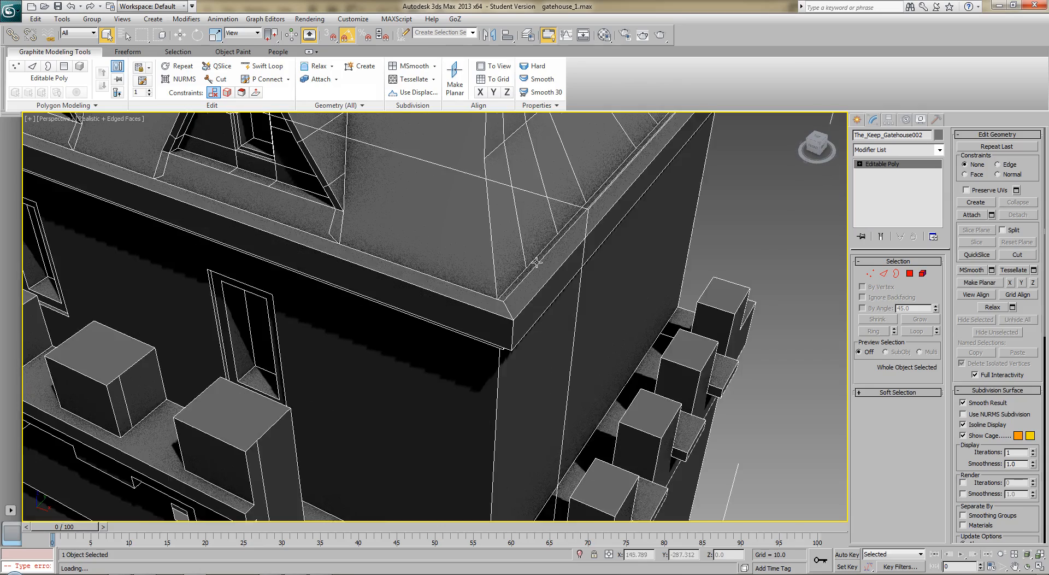
pyautogui.scroll(-2, 473, 424)
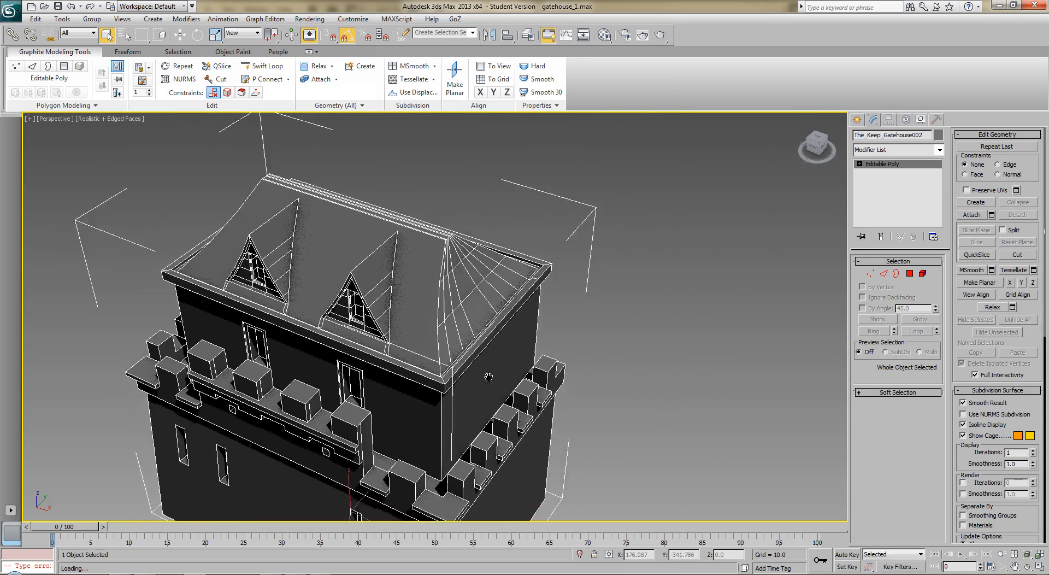
pyautogui.click(884, 273)
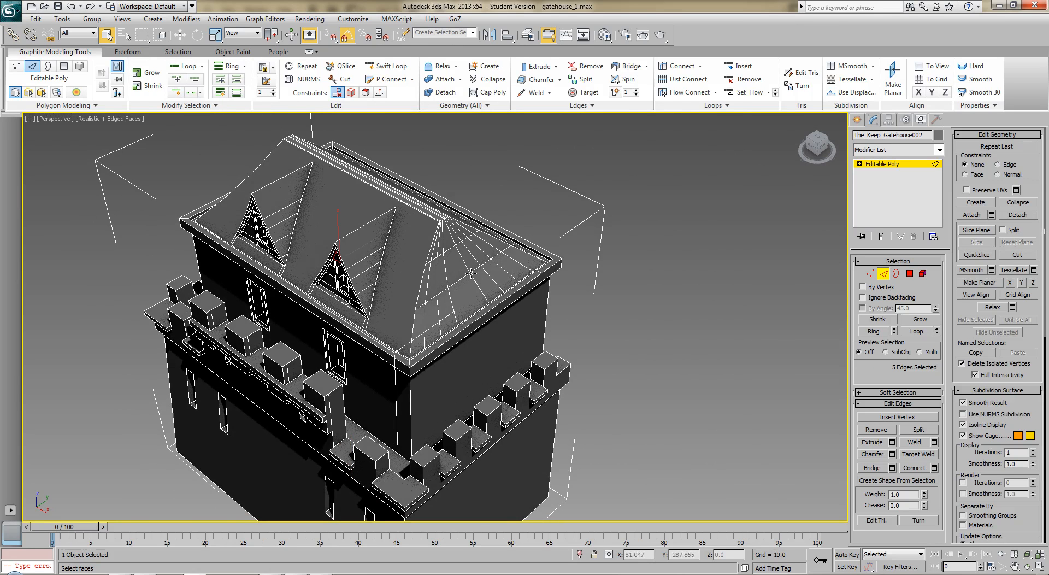
pyautogui.click(909, 273)
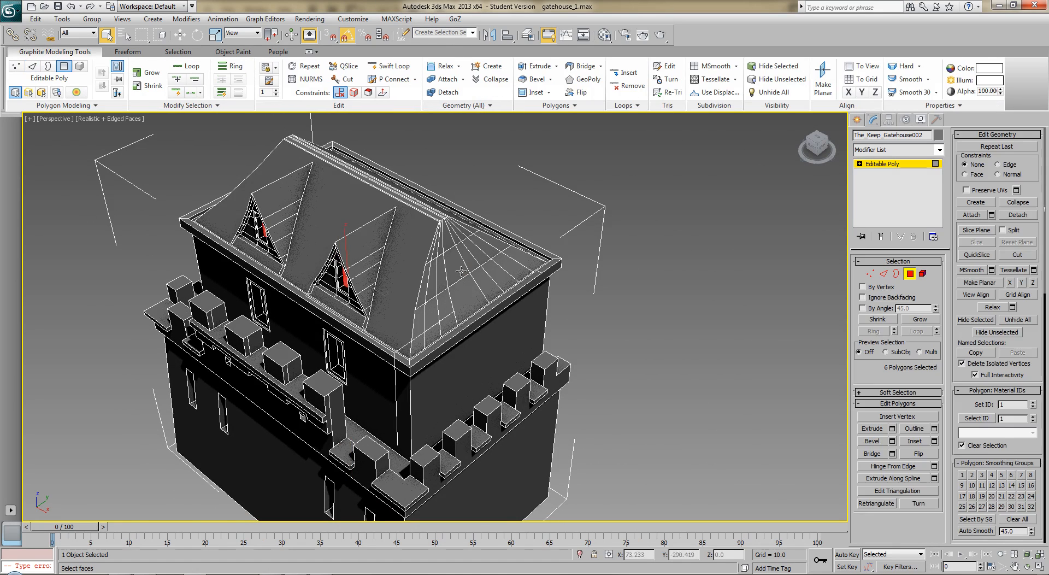
pyautogui.click(923, 320)
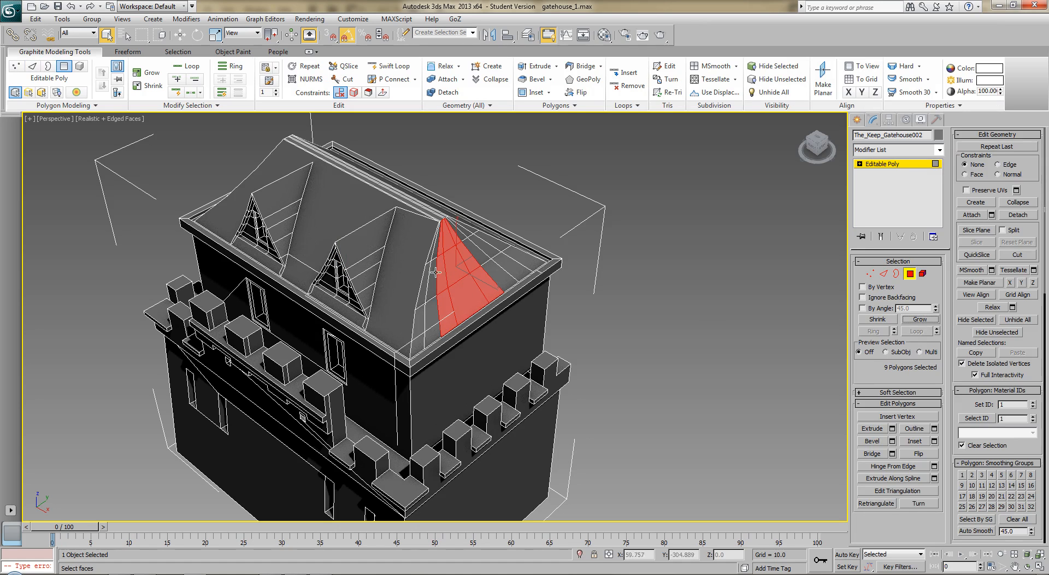
pyautogui.click(453, 271)
pyautogui.keyDown('ctrl'); pyautogui.click(467, 263); pyautogui.keyUp('ctrl')
pyautogui.keyDown('ctrl'); pyautogui.click(443, 276); pyautogui.keyUp('ctrl')
pyautogui.keyDown('ctrl'); pyautogui.click(479, 254); pyautogui.keyUp('ctrl')
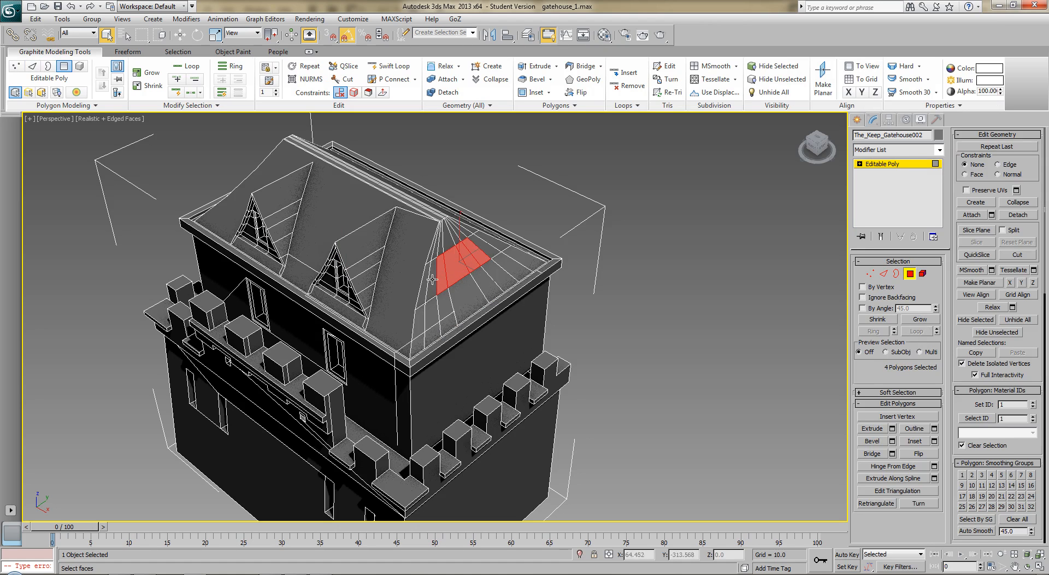
pyautogui.keyDown('ctrl'); pyautogui.click(435, 282); pyautogui.keyUp('ctrl')
pyautogui.keyDown('ctrl'); pyautogui.click(493, 253); pyautogui.keyUp('ctrl')
pyautogui.click(920, 319)
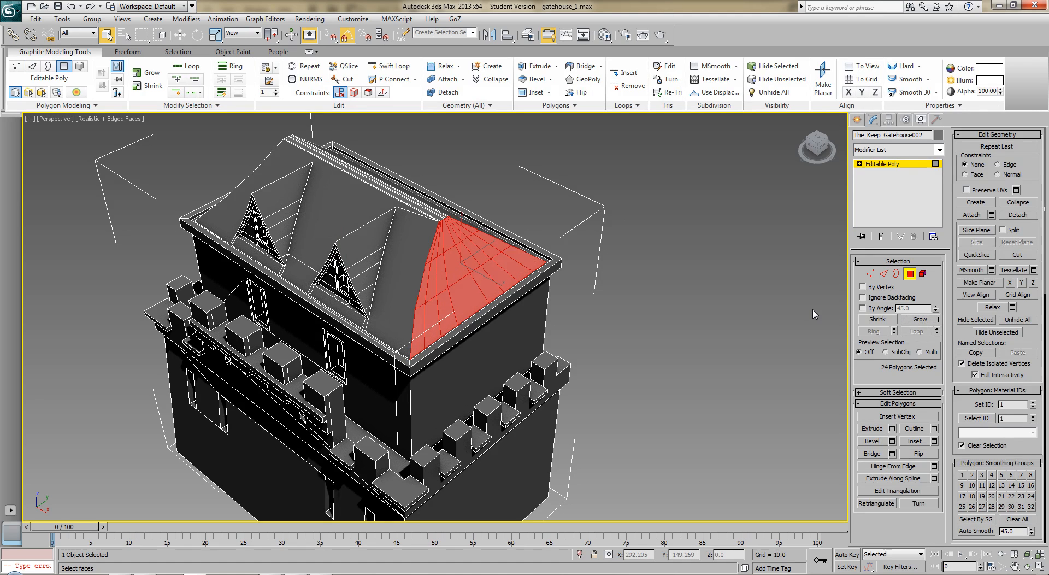
pyautogui.press('Delete')
# Select the subdivided polygons of the hip at the opposite end of the roof and delete them.
pyautogui.keyDown('alt'); pyautogui.moveTo(626, 273); pyautogui.dragTo(397, 262, button='middle'); pyautogui.keyUp('alt')
pyautogui.click(379, 265)
pyautogui.click(366, 264)
pyautogui.keyDown('ctrl'); pyautogui.click(352, 261); pyautogui.keyUp('ctrl')
pyautogui.keyDown('ctrl'); pyautogui.click(337, 258); pyautogui.keyUp('ctrl')
pyautogui.keyDown('ctrl'); pyautogui.click(301, 251); pyautogui.keyUp('ctrl')
pyautogui.keyDown('ctrl'); pyautogui.click(315, 262); pyautogui.keyUp('ctrl')
pyautogui.keyDown('alt'); pyautogui.moveTo(322, 268); pyautogui.dragTo(354, 296, button='middle'); pyautogui.keyUp('alt')
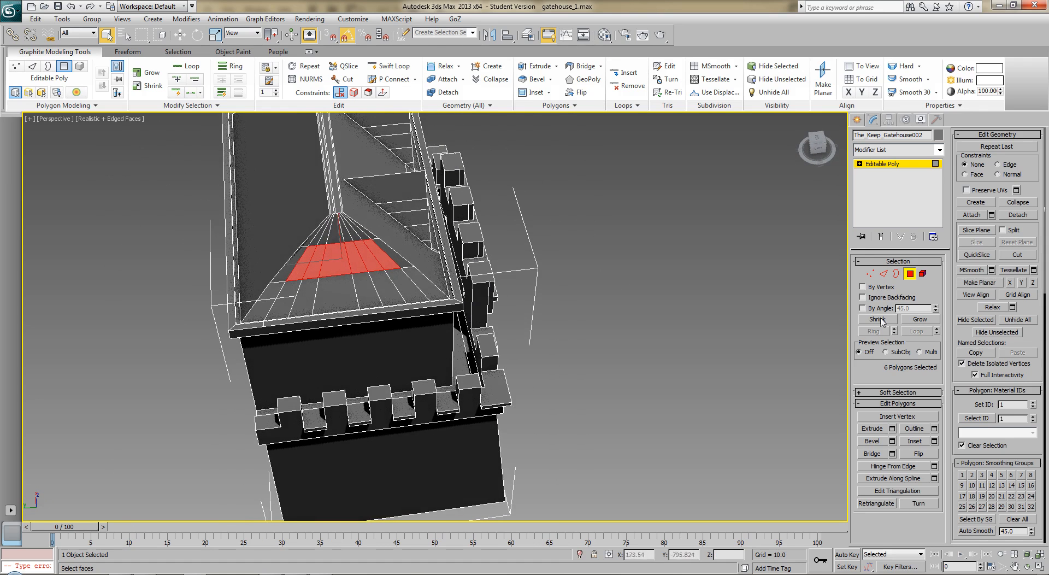
pyautogui.click(929, 322)
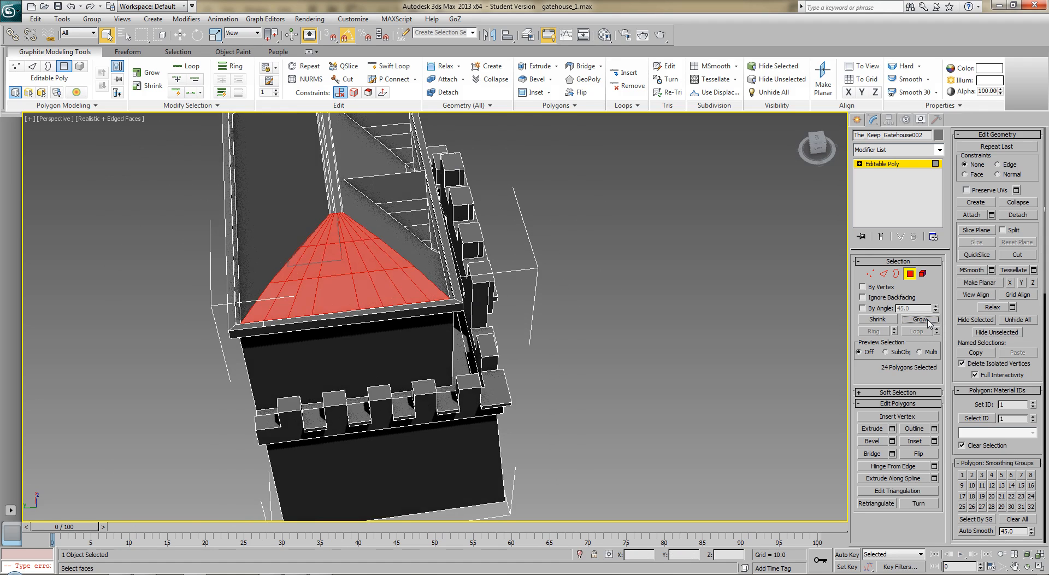
pyautogui.press('Delete')
# In the front view, remove the intermediate vertices that bend the left sloping end of the roof.
pyautogui.keyDown('alt'); pyautogui.moveTo(792, 295); pyautogui.dragTo(605, 403, button='middle'); pyautogui.keyUp('alt')
pyautogui.press('f')
pyautogui.press('z')
pyautogui.moveTo(481, 392); pyautogui.dragTo(548, 501, button='middle')
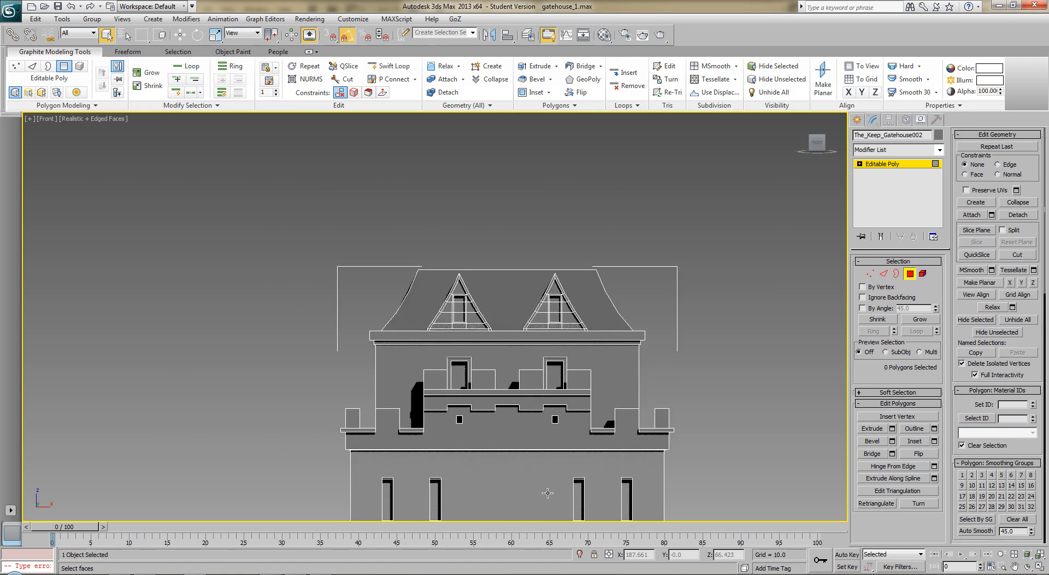
pyautogui.scroll(6, 417, 327)
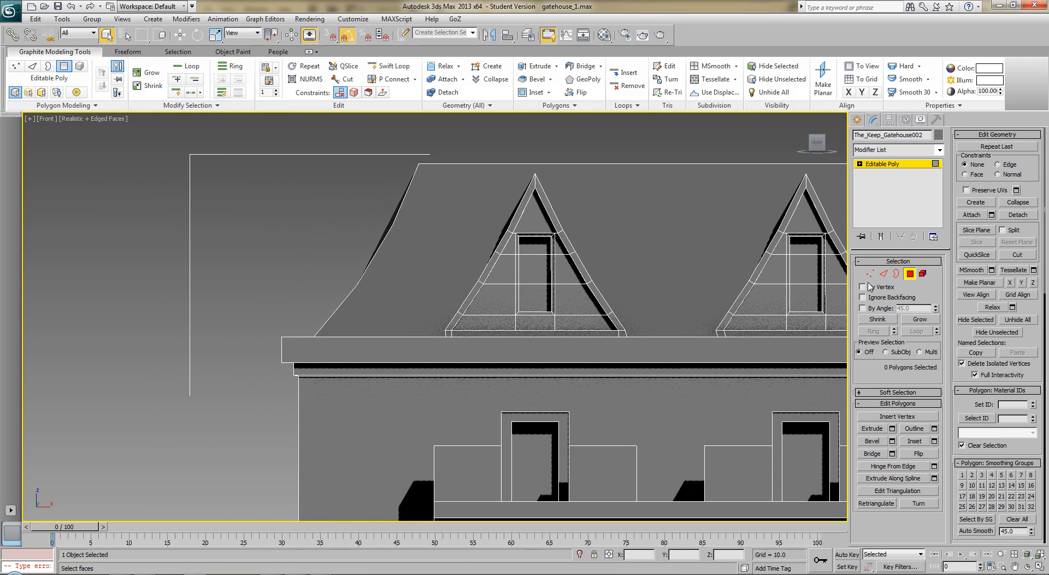
pyautogui.click(870, 273)
pyautogui.moveTo(288, 201); pyautogui.dragTo(419, 298)
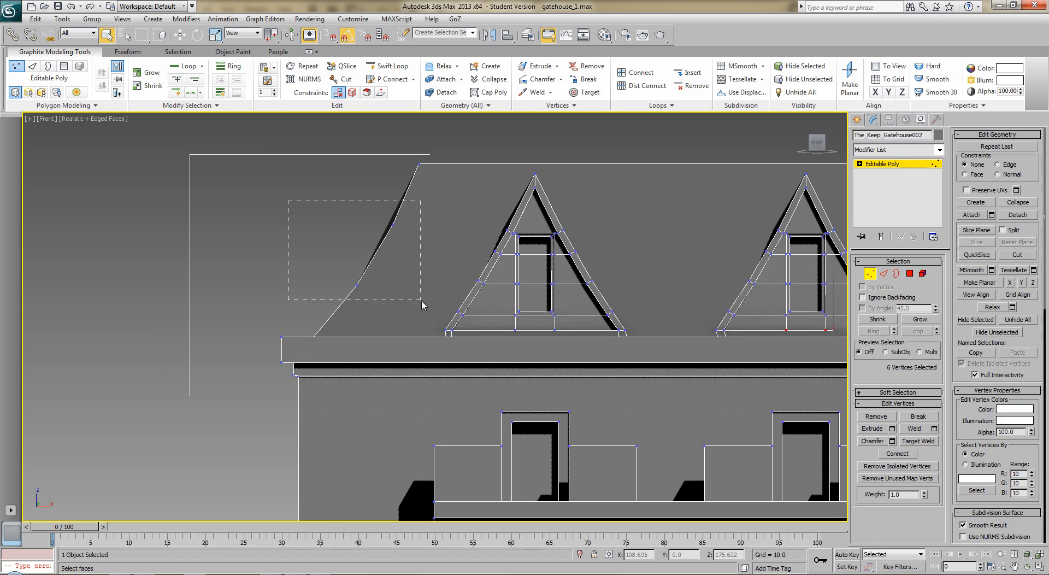
pyautogui.press('BackSpace')
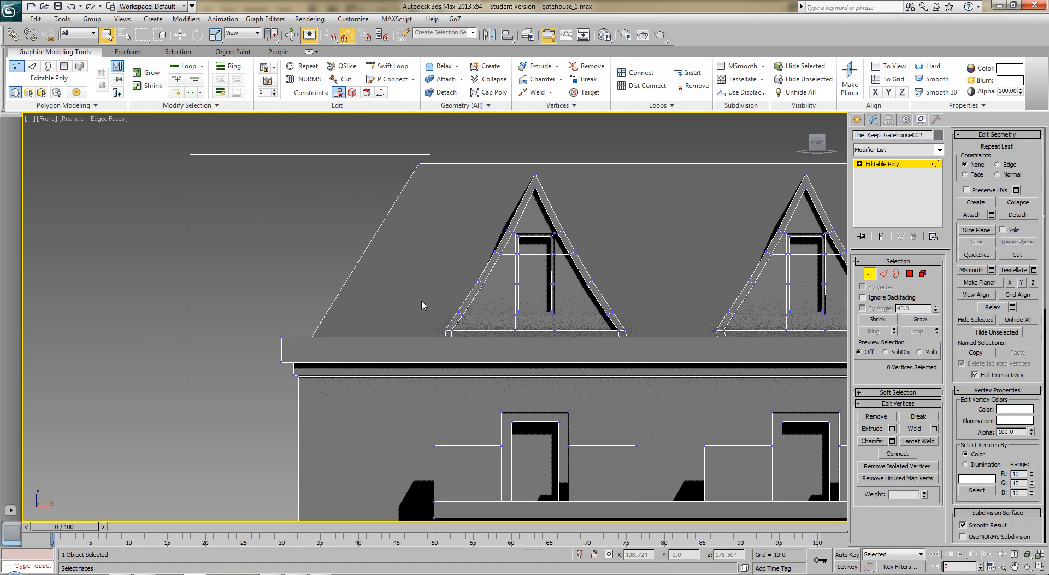
# Remove the intermediate vertices that bend the right sloping end of the roof.
pyautogui.moveTo(556, 284); pyautogui.dragTo(85, 284, button='middle')
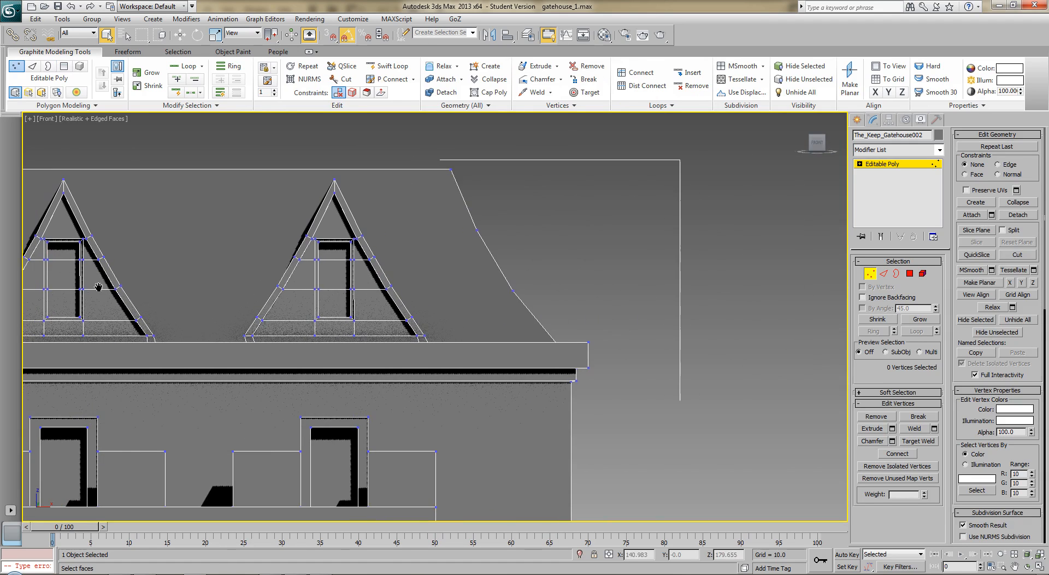
pyautogui.moveTo(589, 196); pyautogui.dragTo(448, 305)
pyautogui.press('BackSpace')
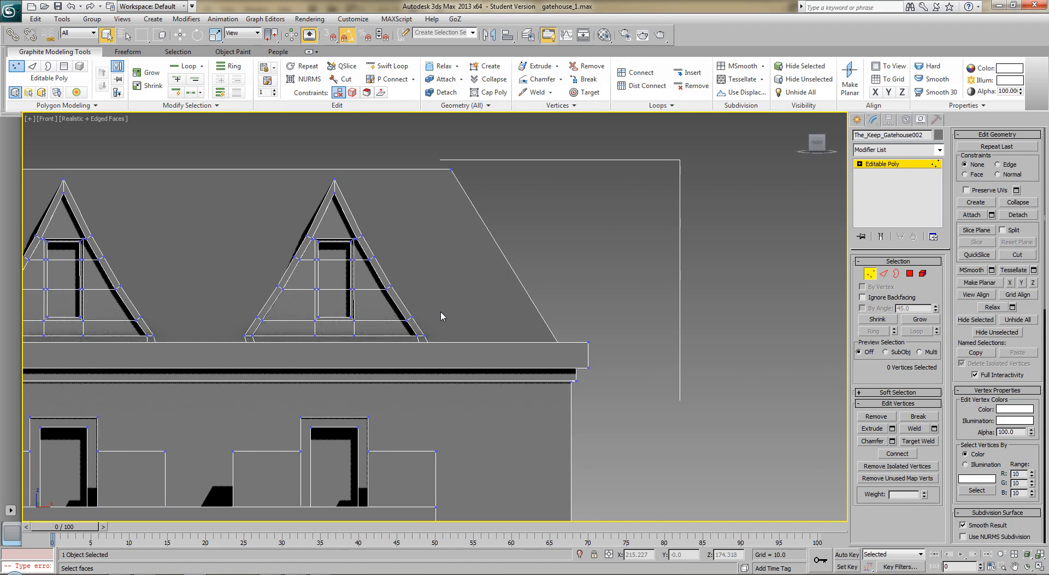
# In the left wireframe view, remove the extra vertices along the eaves below the roof's open hip.
pyautogui.press('p')
pyautogui.press('z')
pyautogui.keyDown('alt'); pyautogui.moveTo(487, 333); pyautogui.dragTo(406, 336, button='middle'); pyautogui.keyUp('alt')
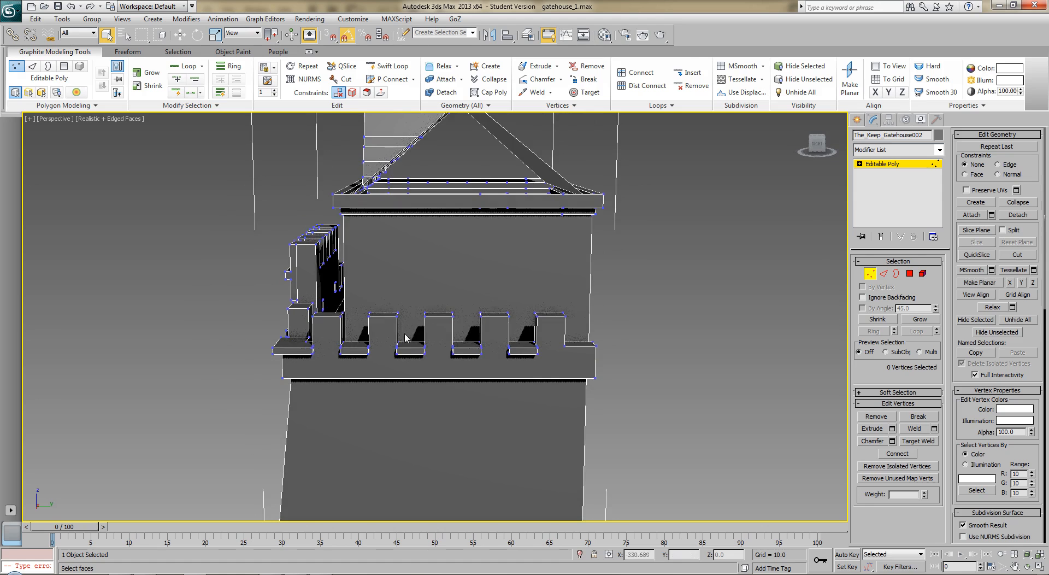
pyautogui.press('l')
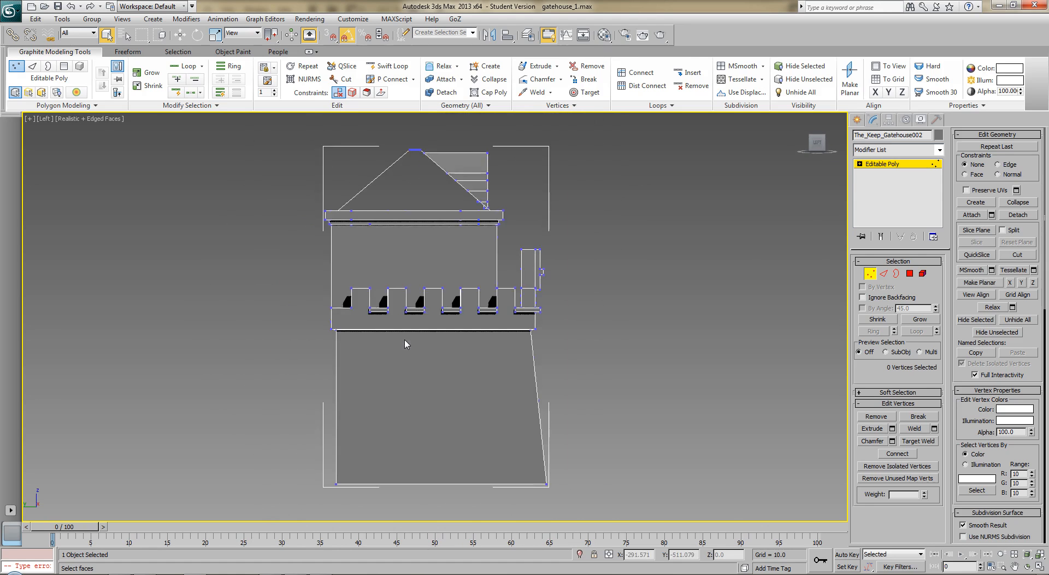
pyautogui.moveTo(429, 461); pyautogui.dragTo(408, 427, button='middle')
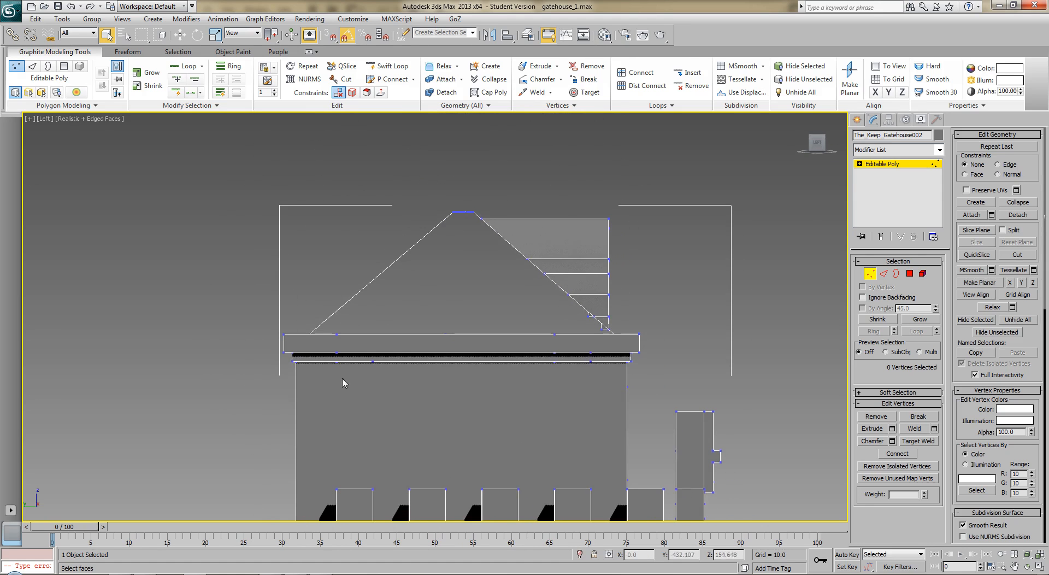
pyautogui.press('F3')
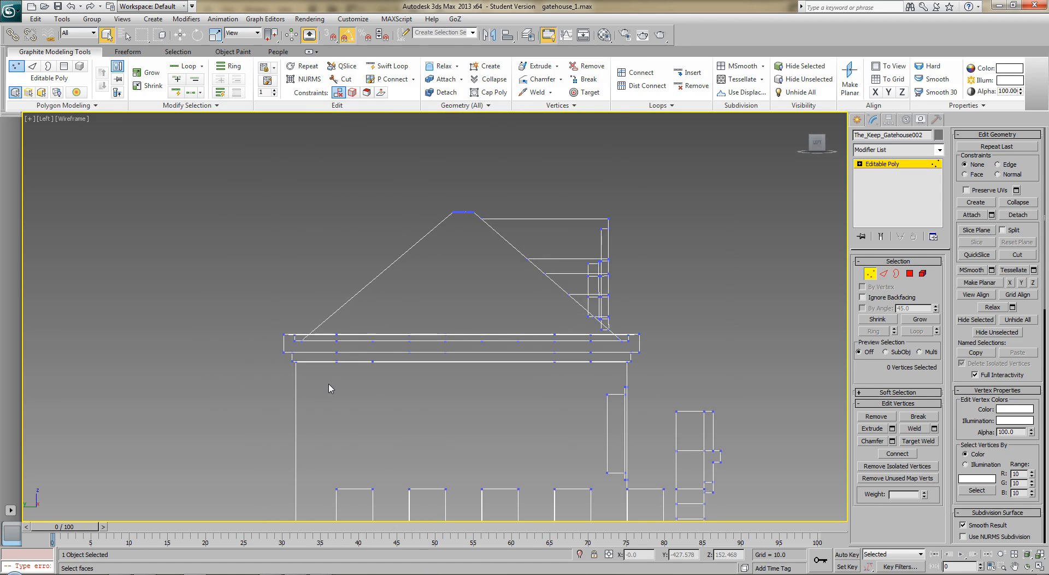
pyautogui.moveTo(340, 366); pyautogui.dragTo(594, 336)
pyautogui.hotkey('ctrl', 'z')
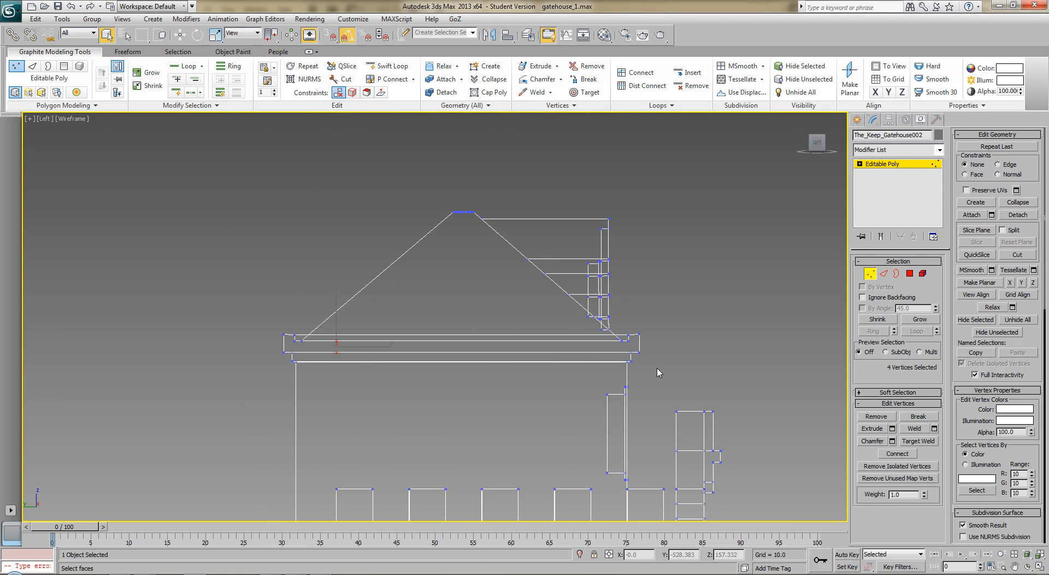
# Inspect the shaded gatehouse in perspective, examining the dormers, battlements and small square openings in the front wall.
pyautogui.press('p')
pyautogui.press('F3')
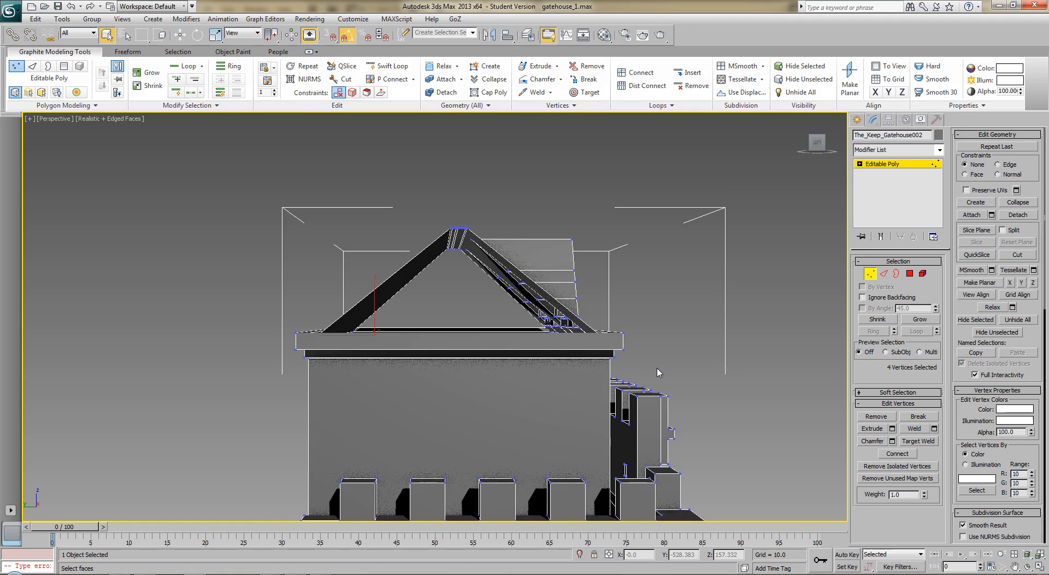
pyautogui.keyDown('alt'); pyautogui.moveTo(667, 376); pyautogui.dragTo(482, 335, button='middle'); pyautogui.keyUp('alt')
pyautogui.scroll(5, 483, 335)
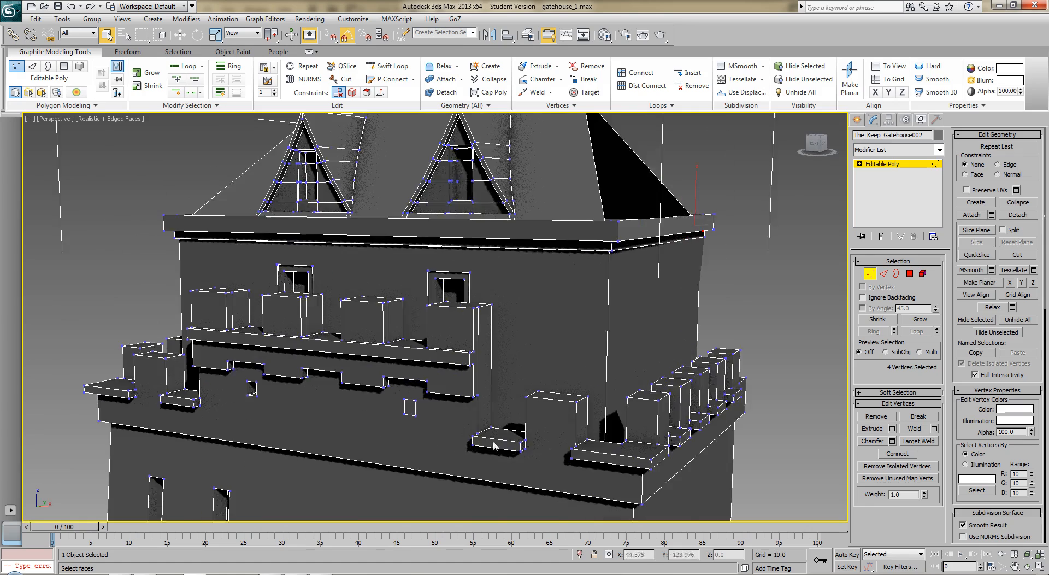
pyautogui.scroll(1, 695, 354)
pyautogui.scroll(1, 670, 366)
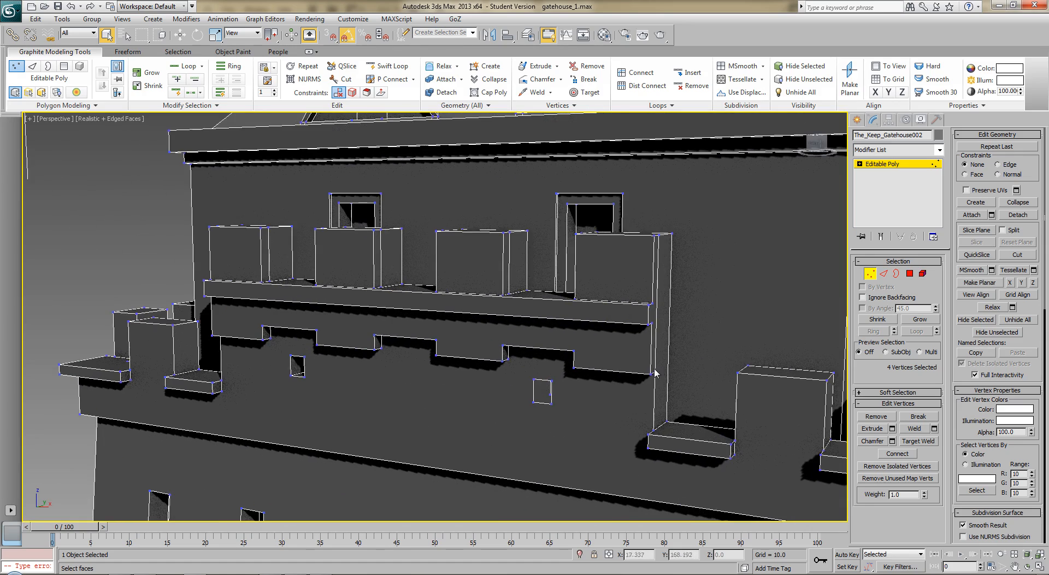
pyautogui.moveTo(458, 424); pyautogui.dragTo(555, 343, button='middle')
pyautogui.scroll(-7, 516, 300)
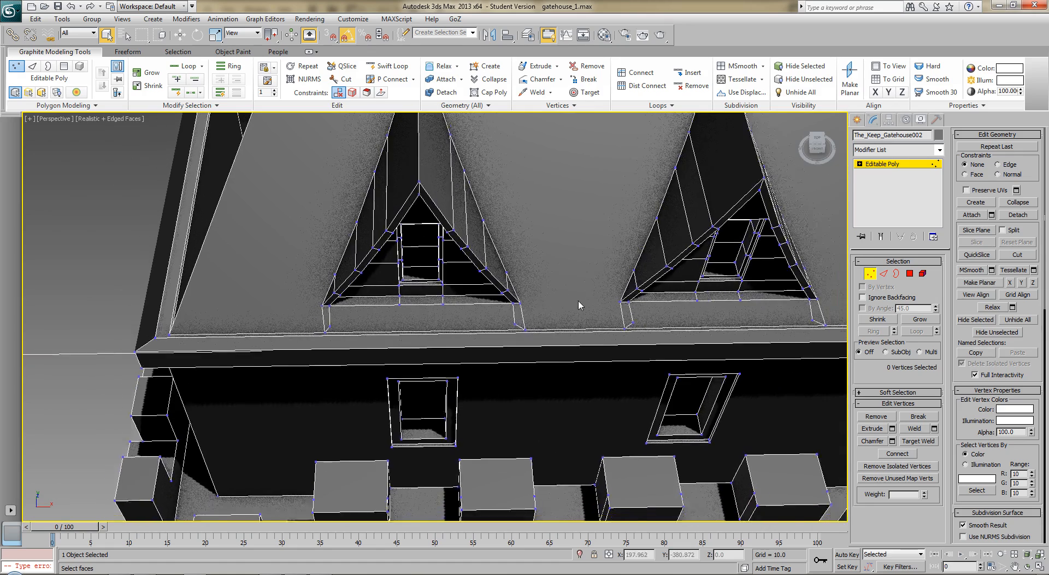
pyautogui.scroll(4, 570, 361)
pyautogui.moveTo(570, 361); pyautogui.dragTo(528, 397, button='middle')
pyautogui.scroll(5, 527, 397)
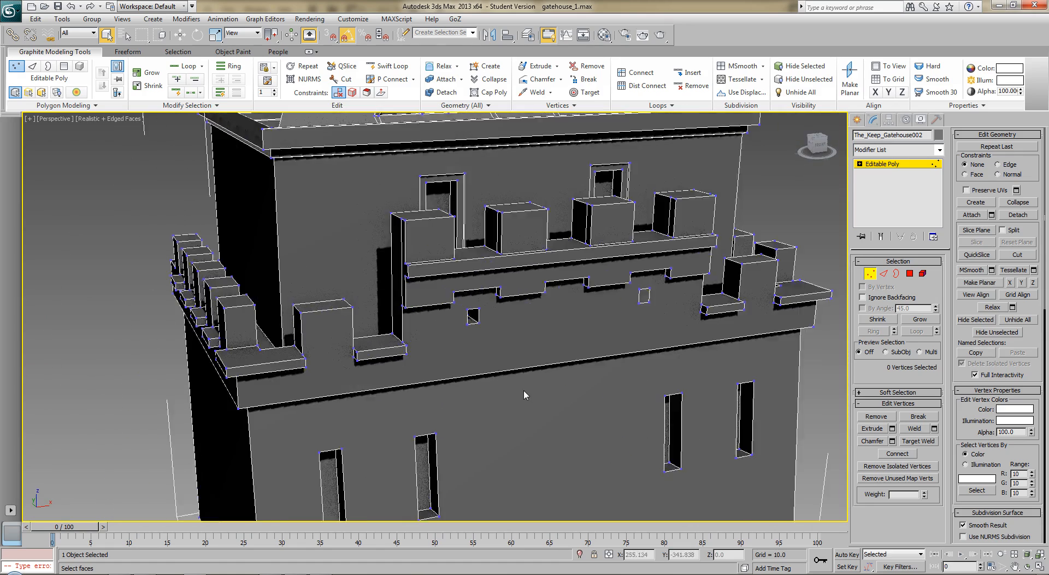
pyautogui.moveTo(556, 365); pyautogui.dragTo(464, 450, button='middle')
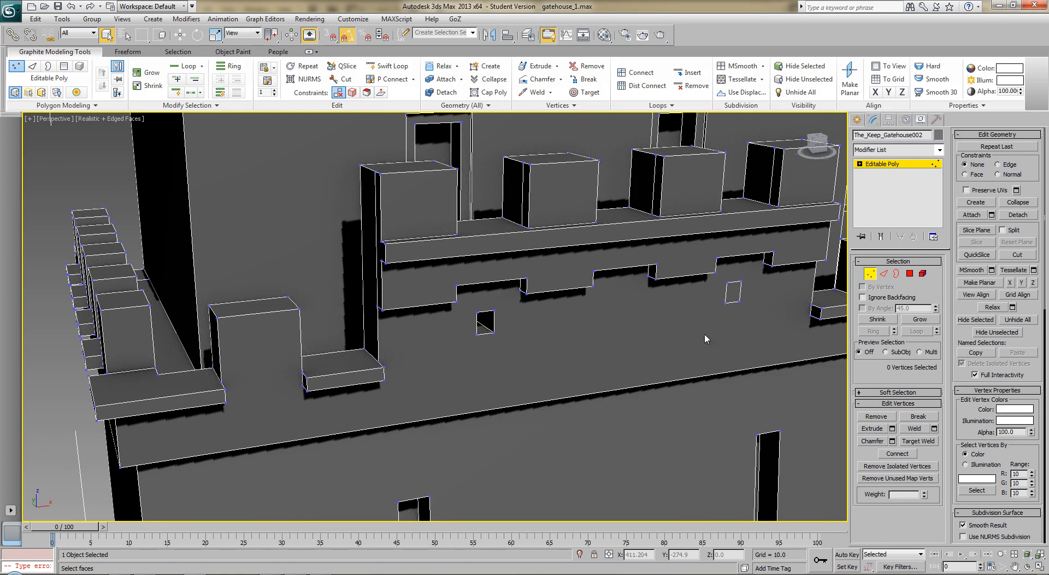
# Delete the inner faces of the small square opening beneath the raised battlements, excluding the large wall face from the selection.
pyautogui.click(909, 274)
pyautogui.click(484, 327)
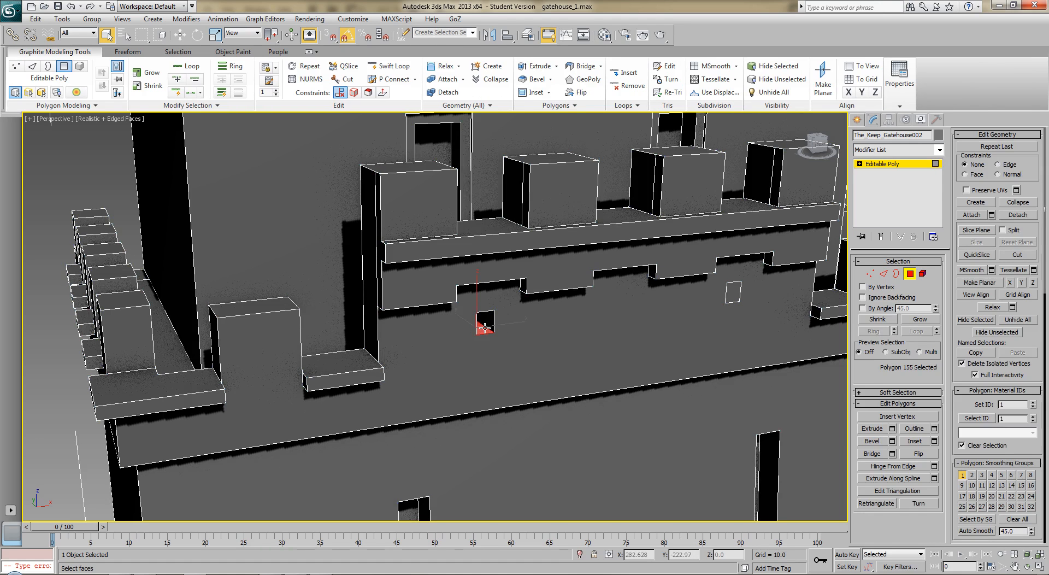
pyautogui.press('z')
pyautogui.keyDown('alt'); pyautogui.moveTo(494, 362); pyautogui.dragTo(468, 459, button='middle'); pyautogui.keyUp('alt')
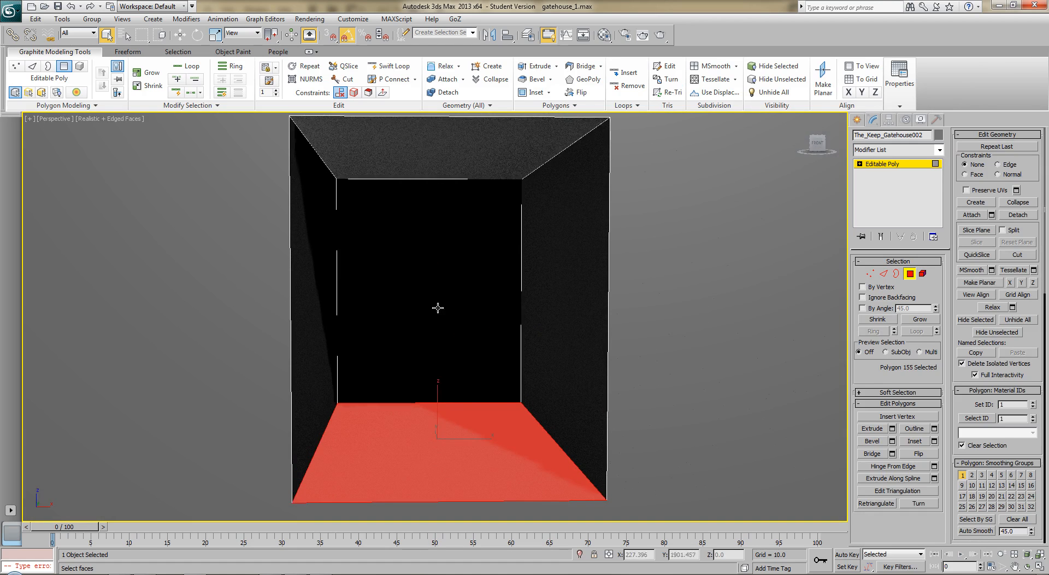
pyautogui.keyDown('ctrl'); pyautogui.click(439, 313); pyautogui.keyUp('ctrl')
pyautogui.keyDown('ctrl'); pyautogui.click(450, 163); pyautogui.keyUp('ctrl')
pyautogui.keyDown('ctrl'); pyautogui.click(328, 261); pyautogui.keyUp('ctrl')
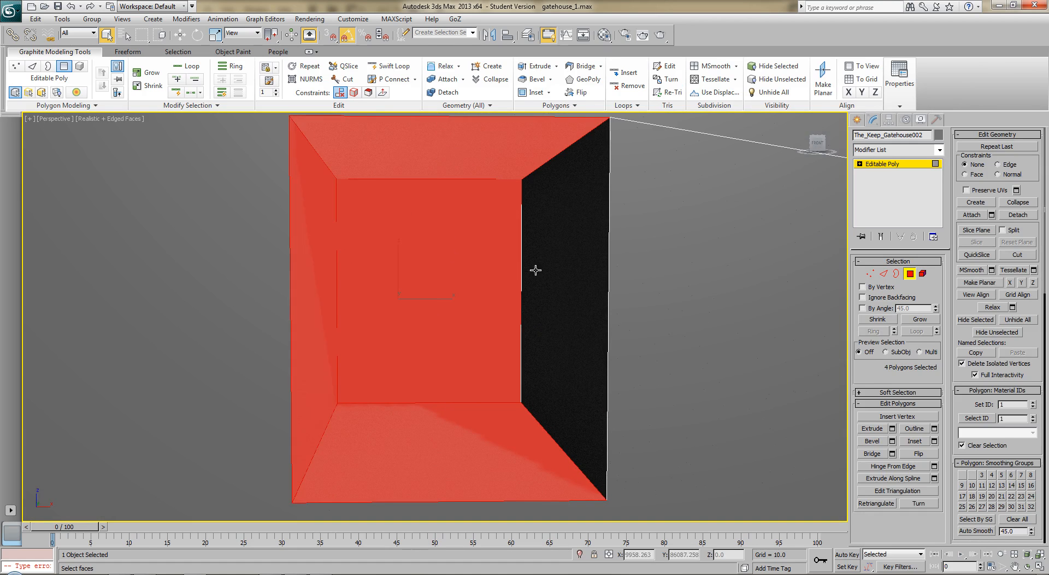
pyautogui.keyDown('ctrl'); pyautogui.click(569, 276); pyautogui.keyUp('ctrl')
pyautogui.scroll(-8, 569, 278)
pyautogui.moveTo(569, 299); pyautogui.dragTo(577, 350, button='middle')
pyautogui.keyDown('alt'); pyautogui.moveTo(482, 312); pyautogui.dragTo(527, 364, button='middle'); pyautogui.keyUp('alt')
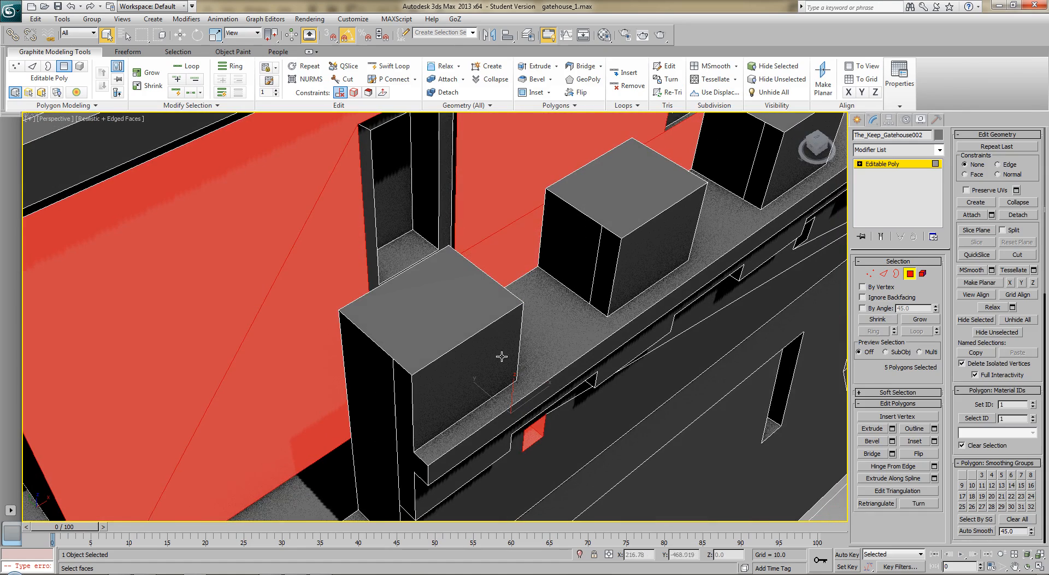
pyautogui.keyDown('alt'); pyautogui.click(298, 318); pyautogui.keyUp('alt')
pyautogui.keyDown('alt'); pyautogui.moveTo(491, 445); pyautogui.dragTo(553, 451, button='middle'); pyautogui.keyUp('alt')
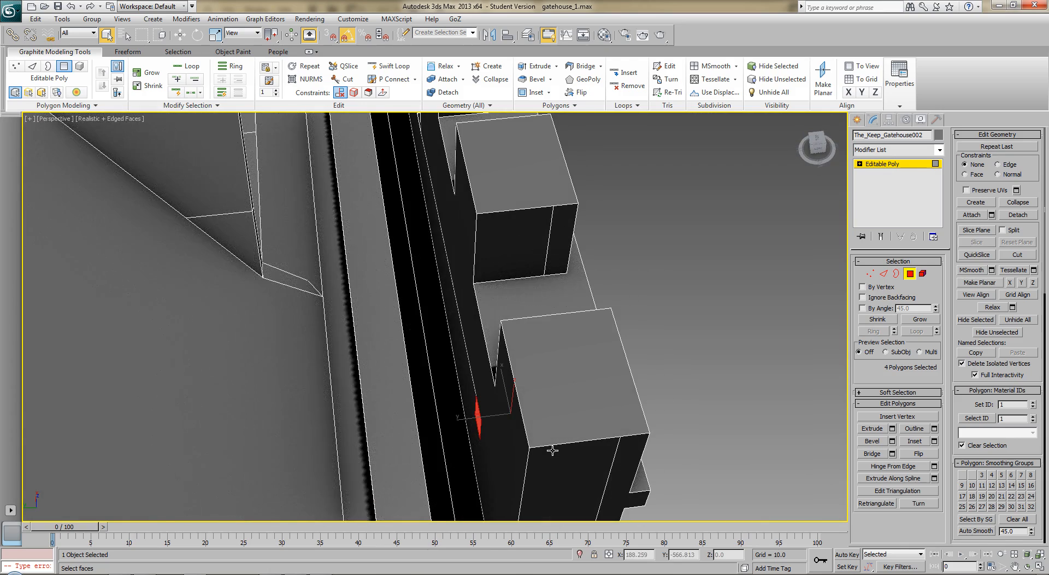
pyautogui.press('Delete')
# Delete the front wall face around the square openings beneath the raised battlements.
pyautogui.moveTo(604, 359); pyautogui.dragTo(602, 412, button='middle')
pyautogui.keyDown('alt'); pyautogui.moveTo(674, 392); pyautogui.dragTo(667, 317, button='middle'); pyautogui.keyUp('alt')
pyautogui.click(514, 304)
pyautogui.keyDown('alt'); pyautogui.moveTo(539, 319); pyautogui.dragTo(529, 372, button='middle'); pyautogui.keyUp('alt')
pyautogui.click(542, 377)
pyautogui.click(507, 328)
pyautogui.press('Delete')
# Cap the open borders left in the front wall around and behind the raised battlements.
pyautogui.click(895, 274)
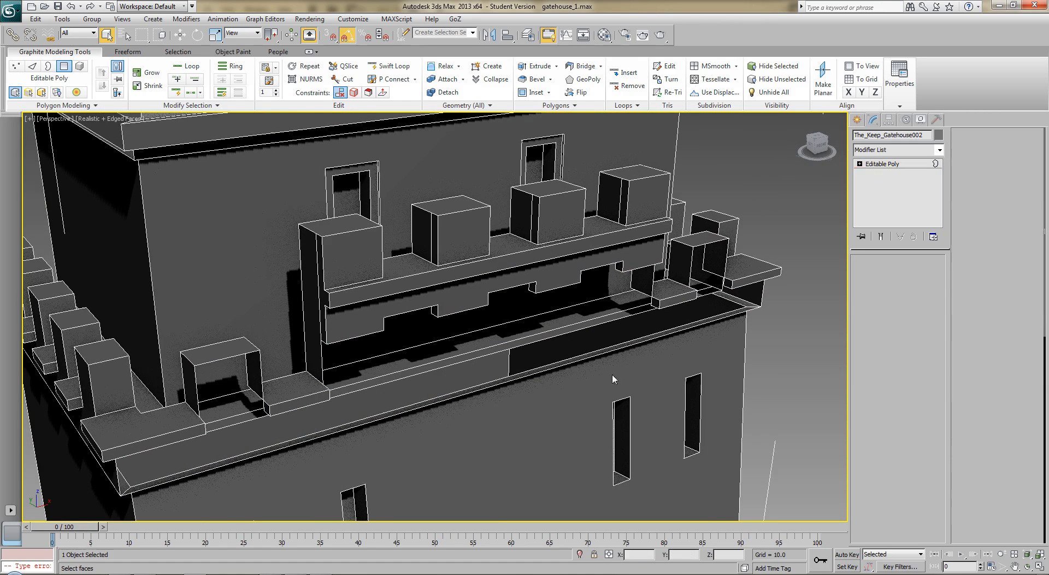
pyautogui.click(432, 403)
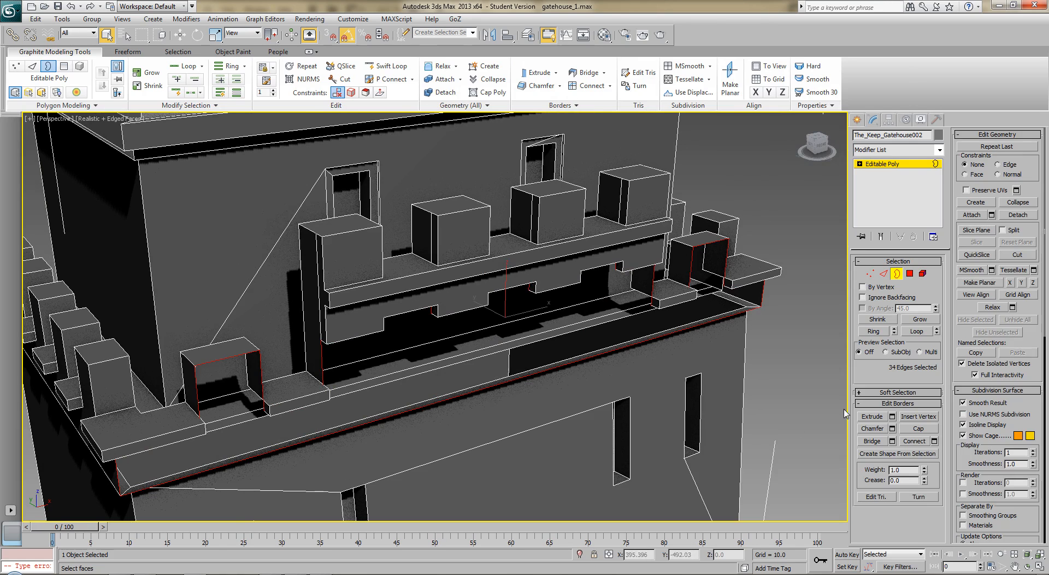
pyautogui.click(910, 429)
pyautogui.keyDown('alt'); pyautogui.moveTo(455, 418); pyautogui.dragTo(530, 423, button='middle'); pyautogui.keyUp('alt')
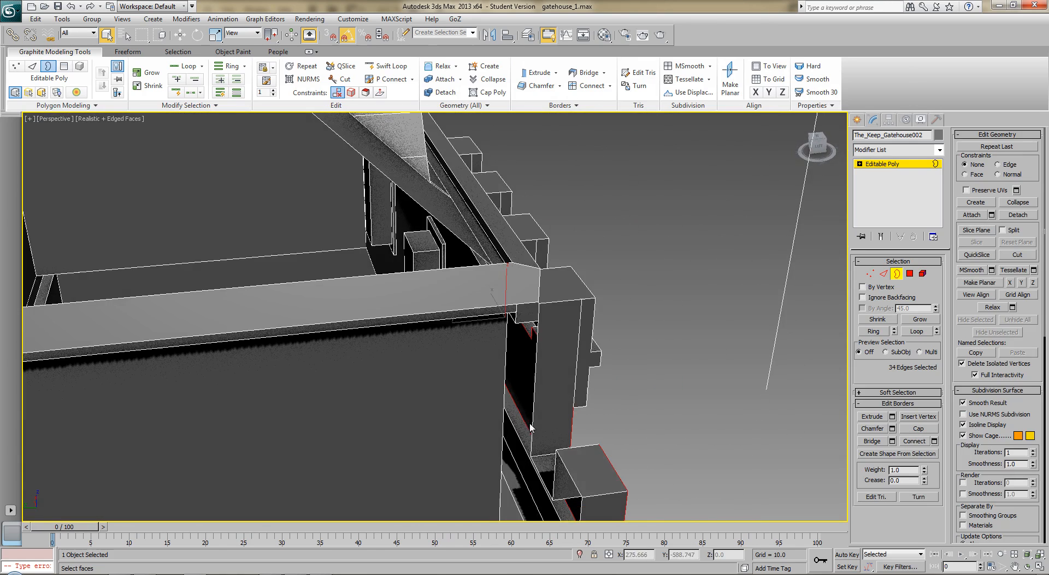
pyautogui.click(532, 413)
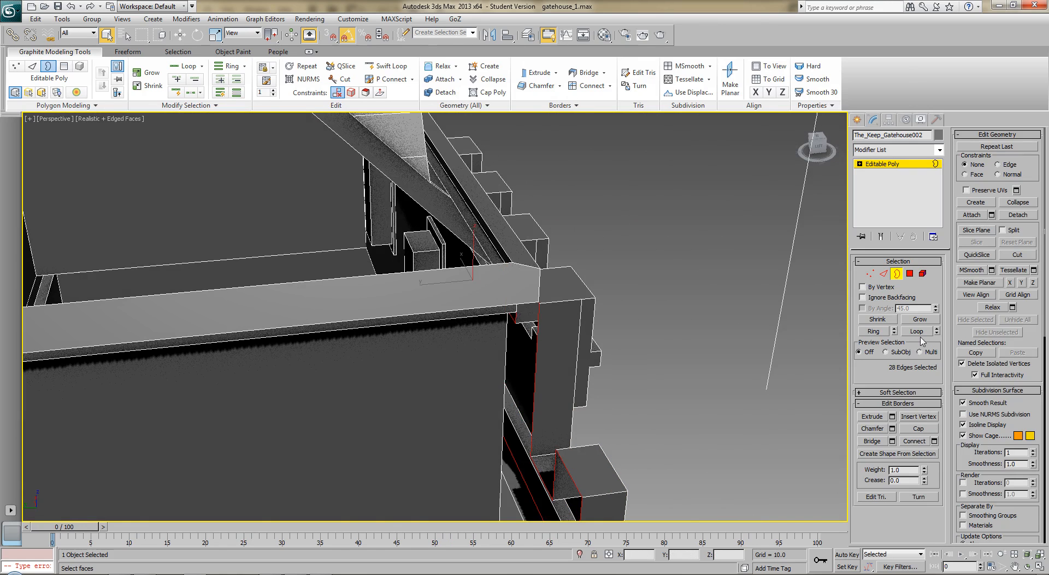
pyautogui.click(918, 429)
# Remove the four extra lengthwise edges running along the flat top of the roof ridge.
pyautogui.scroll(-3, 731, 398)
pyautogui.keyDown('alt'); pyautogui.moveTo(731, 398); pyautogui.dragTo(628, 399, button='middle'); pyautogui.keyUp('alt')
pyautogui.scroll(-3, 656, 395)
pyautogui.keyDown('alt'); pyautogui.moveTo(624, 354); pyautogui.dragTo(559, 386, button='middle'); pyautogui.keyUp('alt')
pyautogui.scroll(5, 560, 386)
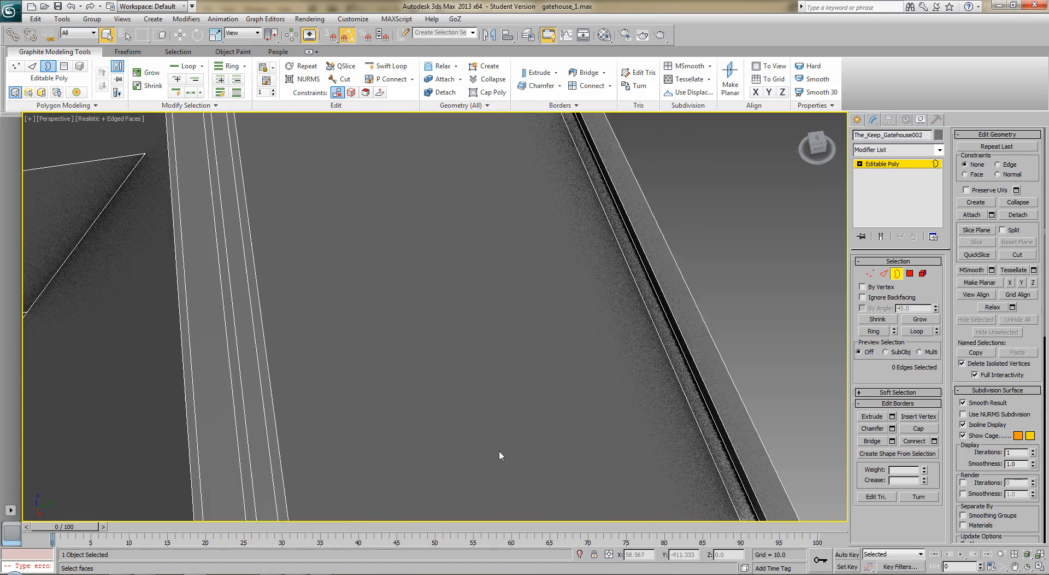
pyautogui.moveTo(499, 453); pyautogui.dragTo(518, 363, button='middle')
pyautogui.scroll(-4, 518, 363)
pyautogui.scroll(3, 438, 420)
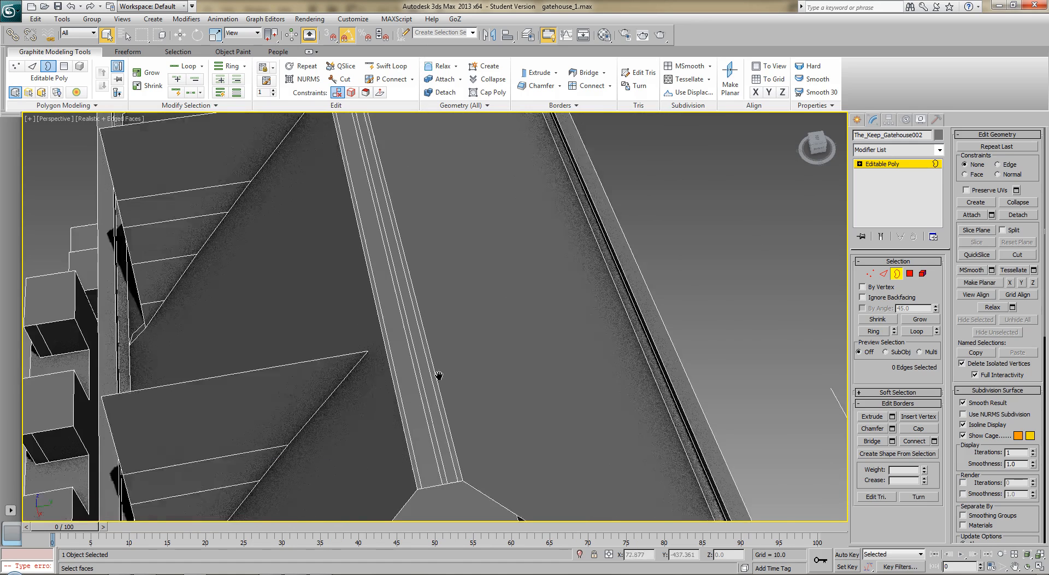
pyautogui.moveTo(438, 418); pyautogui.dragTo(473, 316, button='middle')
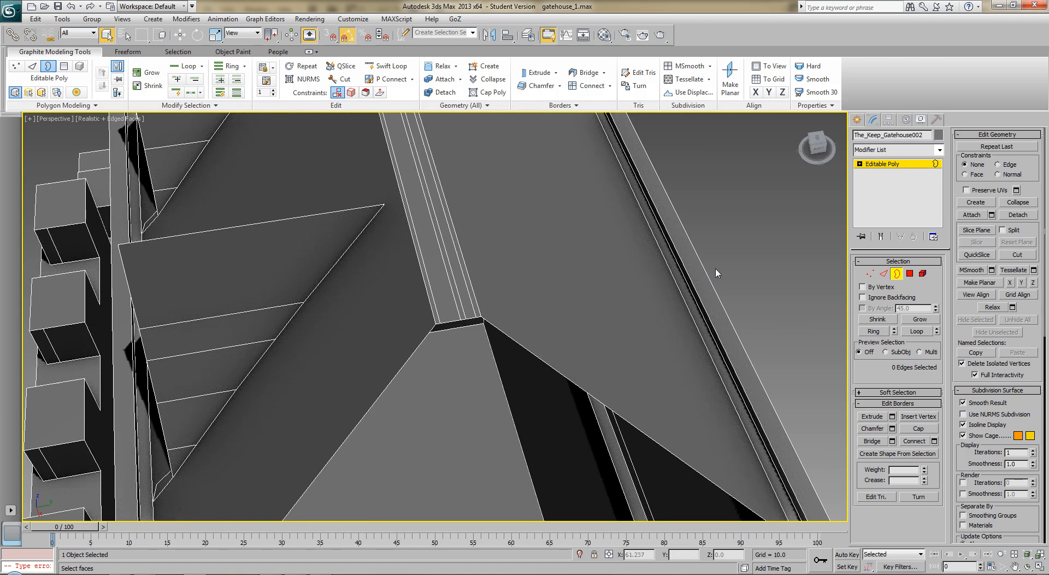
pyautogui.press('2')
pyautogui.click(472, 305)
pyautogui.keyDown('ctrl'); pyautogui.click(463, 303); pyautogui.keyUp('ctrl')
pyautogui.keyDown('ctrl'); pyautogui.click(455, 306); pyautogui.keyUp('ctrl')
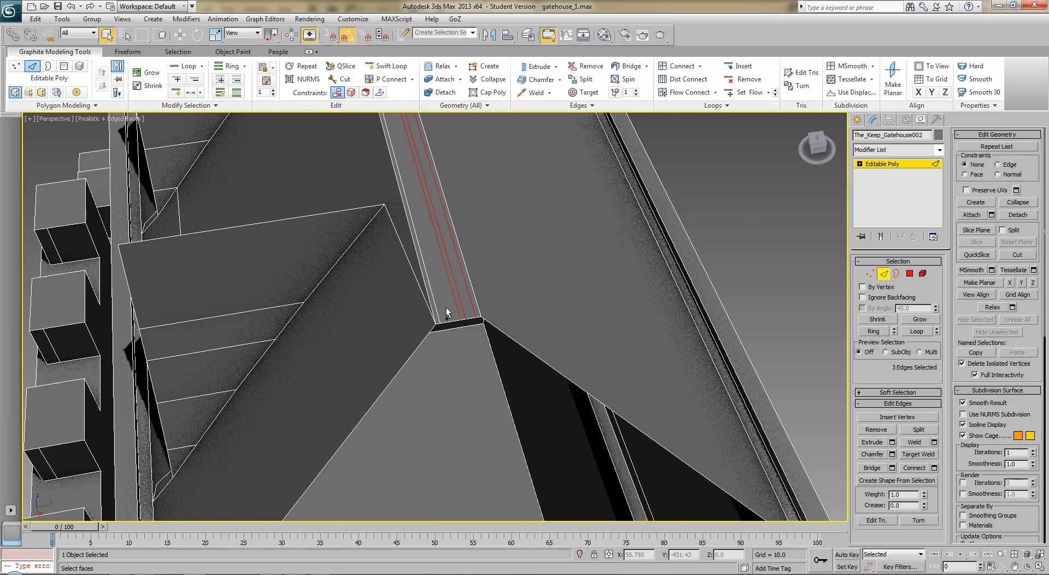
pyautogui.keyDown('ctrl'); pyautogui.click(438, 308); pyautogui.keyUp('ctrl')
pyautogui.press('BackSpace')
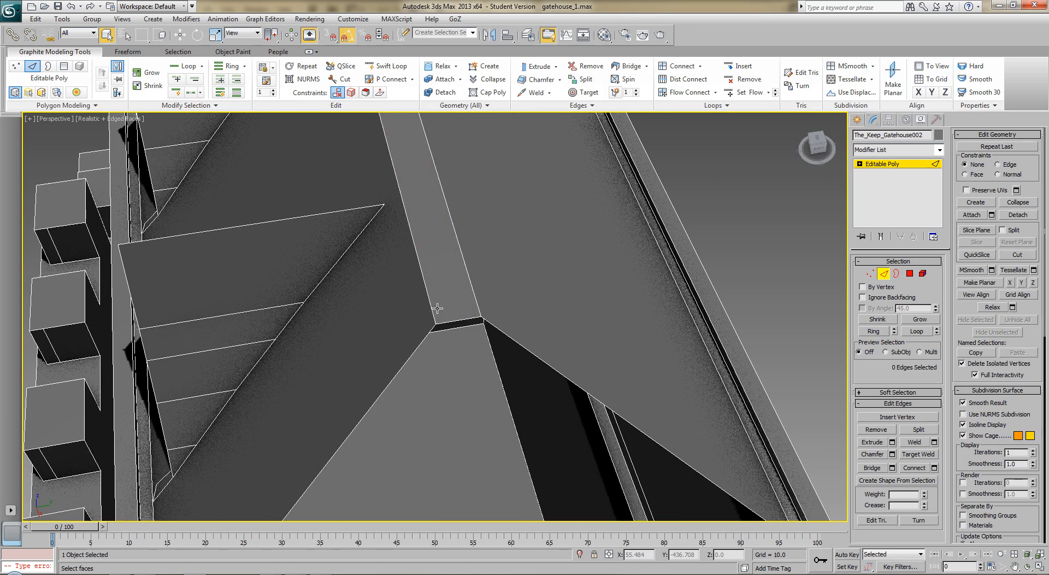
# Cap the open border at the hip end of the roof.
pyautogui.scroll(-5, 437, 308)
pyautogui.keyDown('alt'); pyautogui.moveTo(272, 326); pyautogui.dragTo(441, 349, button='middle'); pyautogui.keyUp('alt')
pyautogui.click(896, 273)
pyautogui.keyDown('alt'); pyautogui.moveTo(536, 329); pyautogui.dragTo(489, 304, button='middle'); pyautogui.keyUp('alt')
pyautogui.click(462, 260)
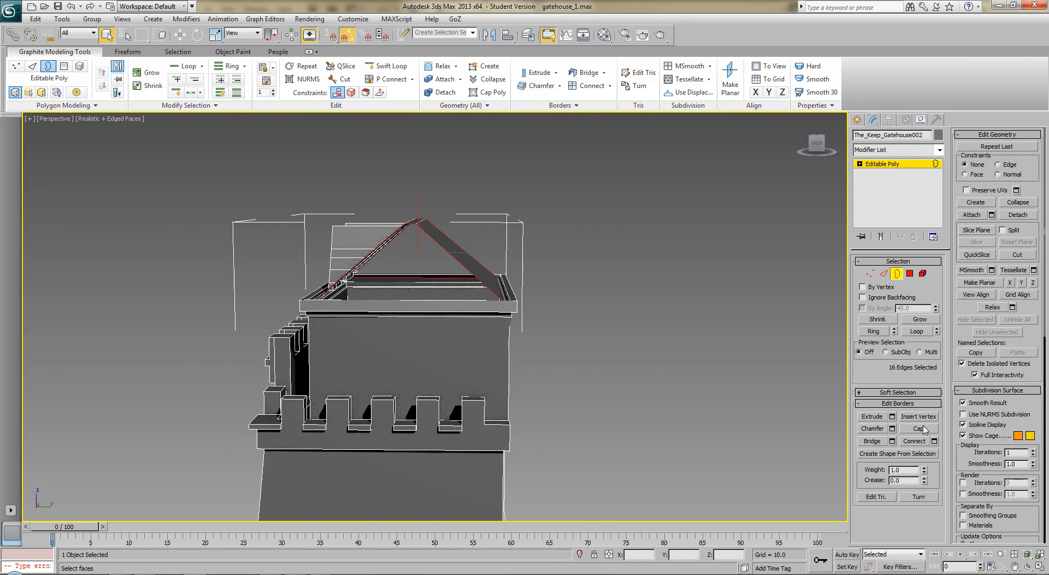
pyautogui.click(921, 429)
pyautogui.keyDown('alt'); pyautogui.moveTo(465, 374); pyautogui.dragTo(566, 376, button='middle'); pyautogui.keyUp('alt')
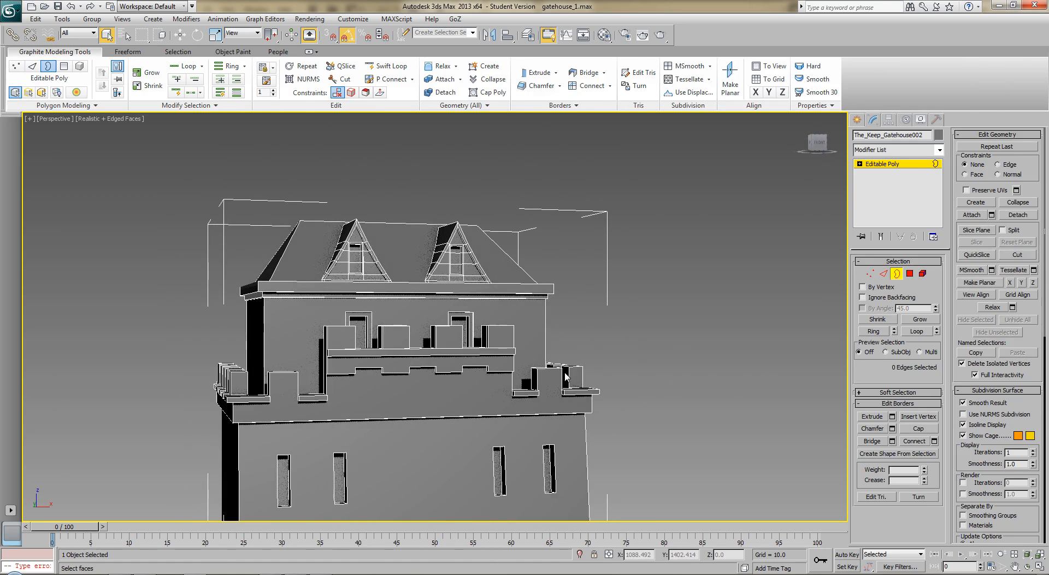
# In the front view, move the outer vertices on both sides of the lower storey and battlements outward to widen the building.
pyautogui.keyDown('alt'); pyautogui.moveTo(506, 387); pyautogui.dragTo(288, 403, button='middle'); pyautogui.keyUp('alt')
pyautogui.press('f')
pyautogui.scroll(-4, 490, 389)
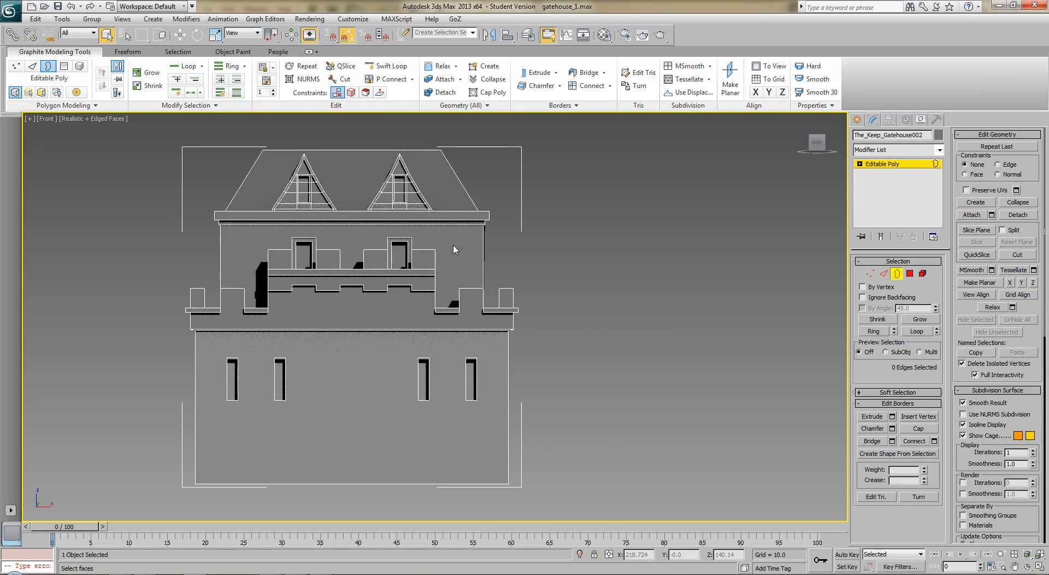
pyautogui.click(871, 273)
pyautogui.moveTo(644, 246); pyautogui.dragTo(497, 504)
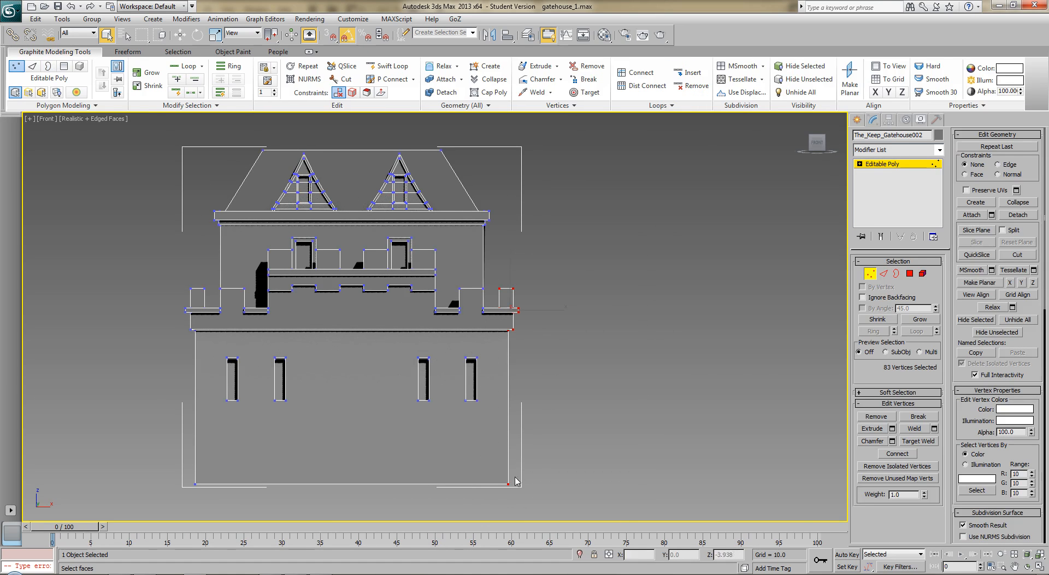
pyautogui.press('w')
pyautogui.moveTo(524, 310); pyautogui.dragTo(554, 310)
pyautogui.moveTo(477, 341); pyautogui.dragTo(519, 333, button='middle')
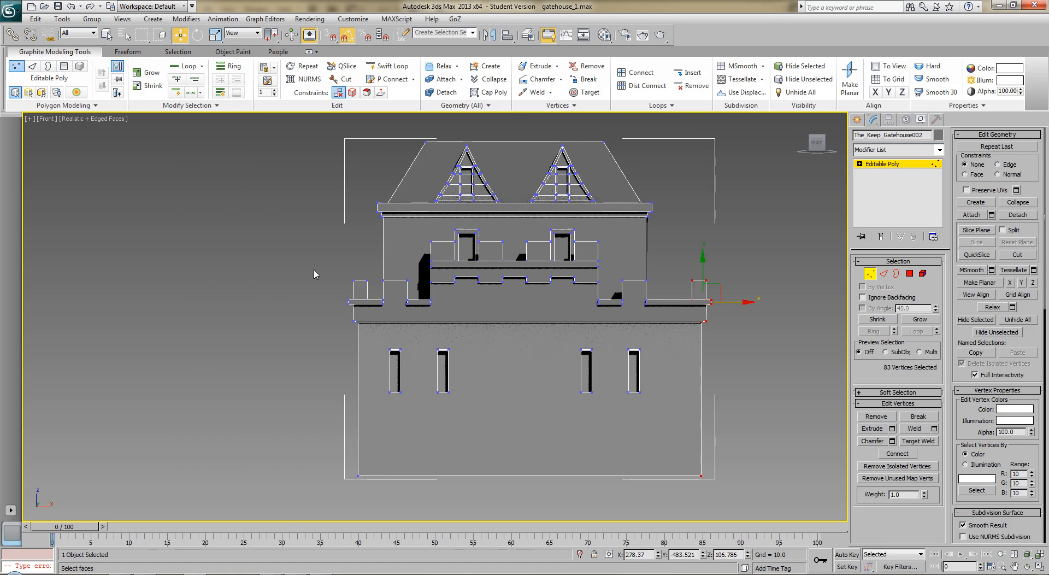
pyautogui.moveTo(371, 526); pyautogui.dragTo(375, 525)
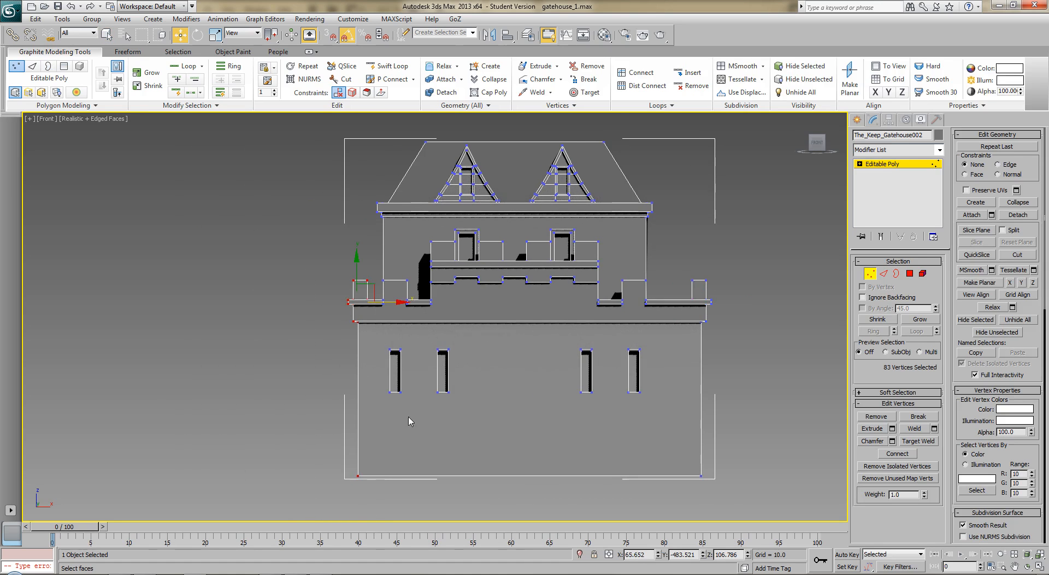
pyautogui.moveTo(402, 303); pyautogui.dragTo(371, 313)
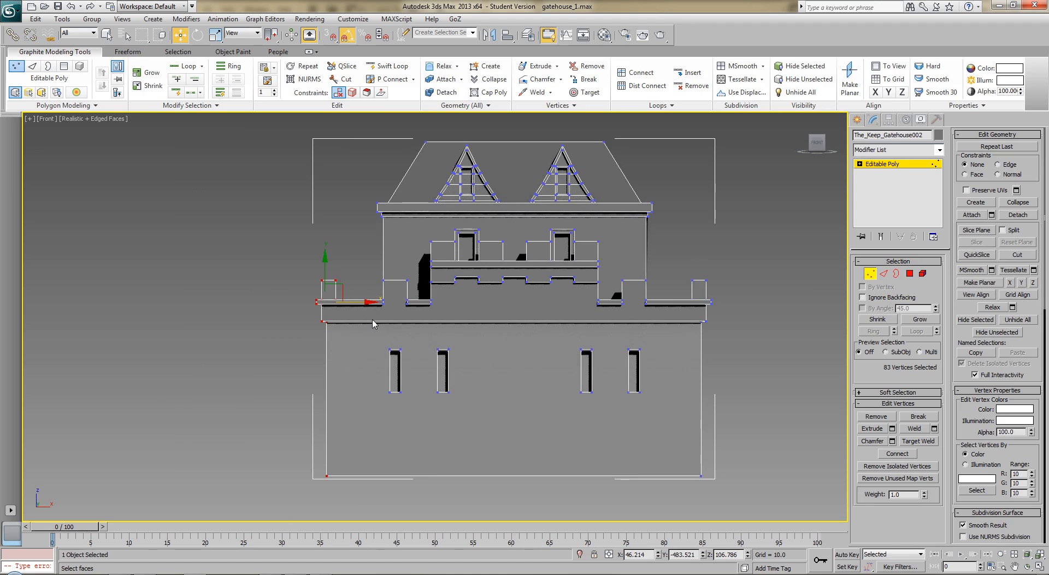
# In the left view, try to move the vertices of the front wall and raised battlements outward by about 11.4 units.
pyautogui.press('l')
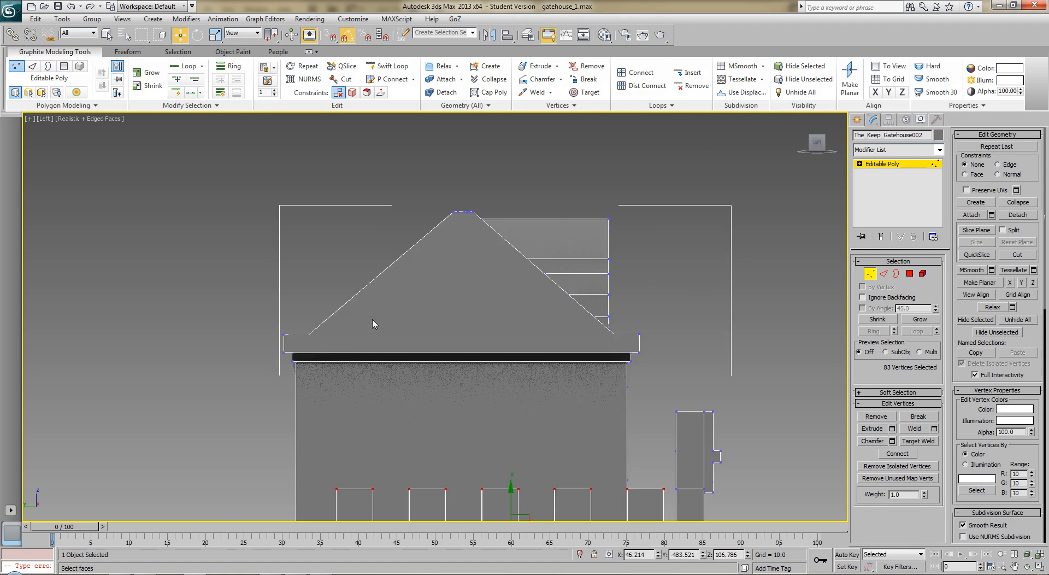
pyautogui.scroll(-3, 511, 441)
pyautogui.scroll(-3, 498, 463)
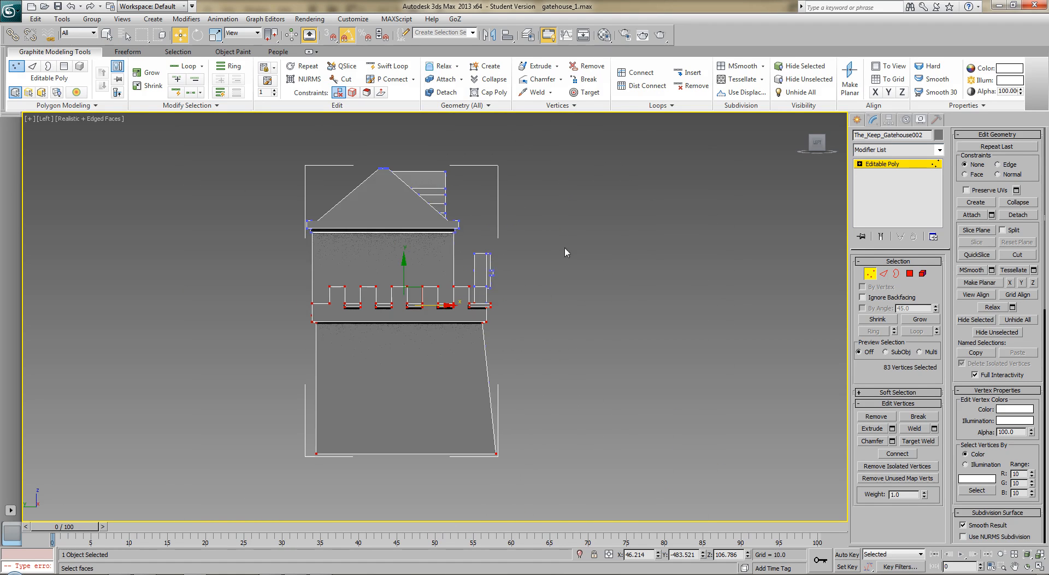
pyautogui.moveTo(474, 376); pyautogui.dragTo(473, 376)
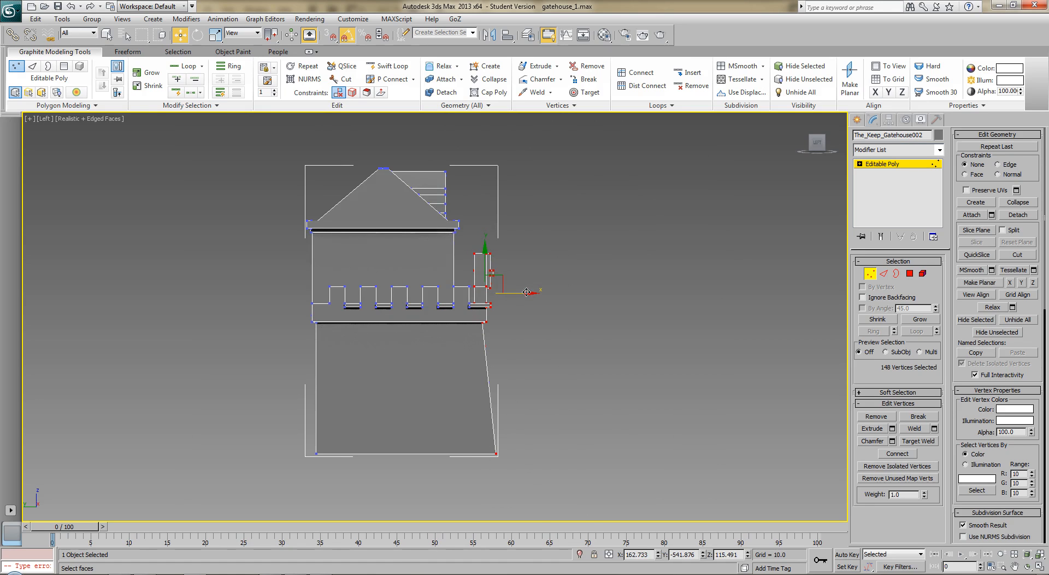
pyautogui.moveTo(528, 292); pyautogui.dragTo(543, 292)
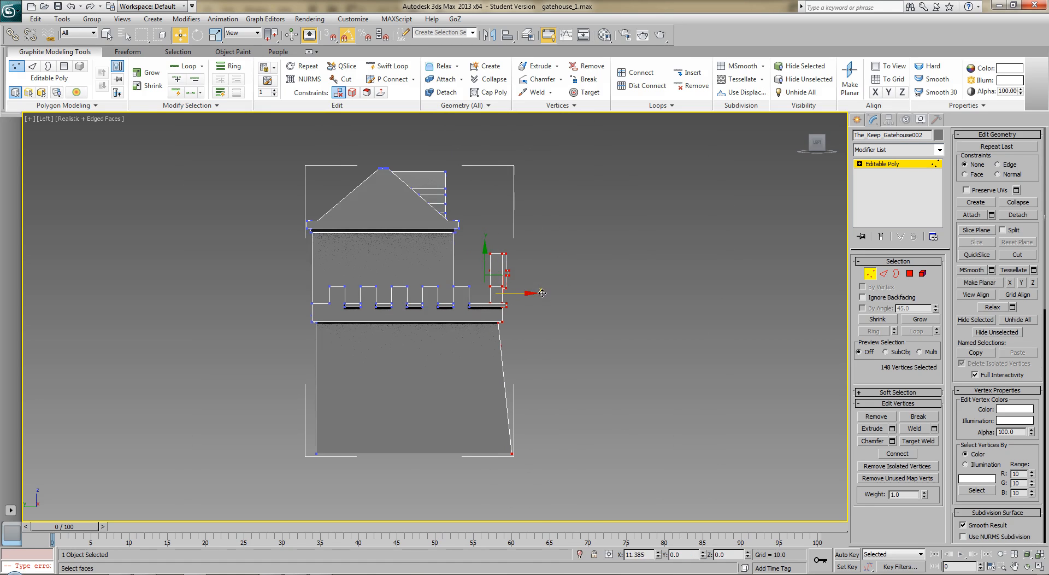
# In the left wireframe view, try to raise the vertices of the roof, eaves, dormers and upper windows.
pyautogui.press('F3')
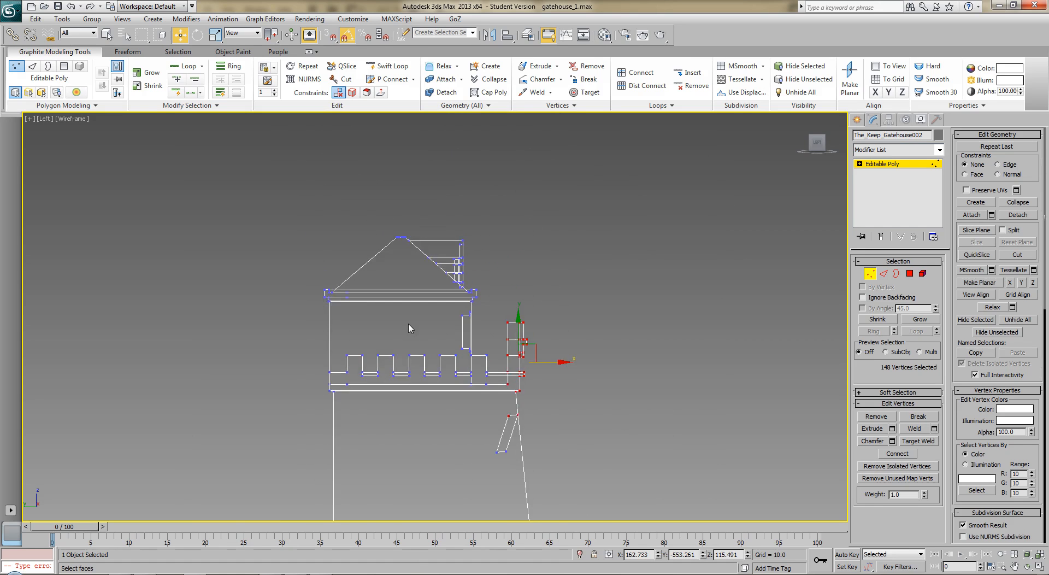
pyautogui.scroll(3, 411, 328)
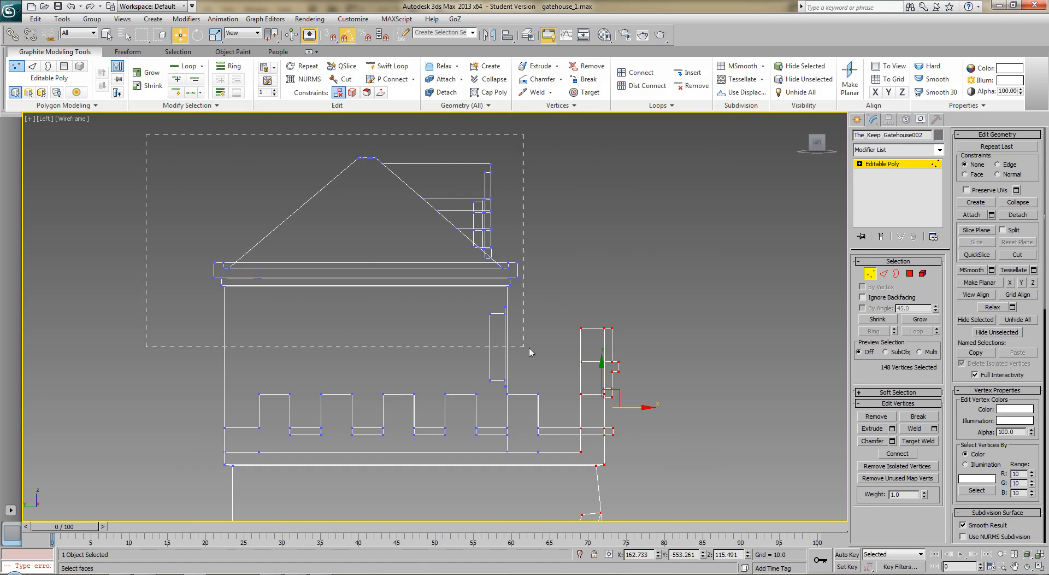
pyautogui.moveTo(532, 393); pyautogui.dragTo(532, 392)
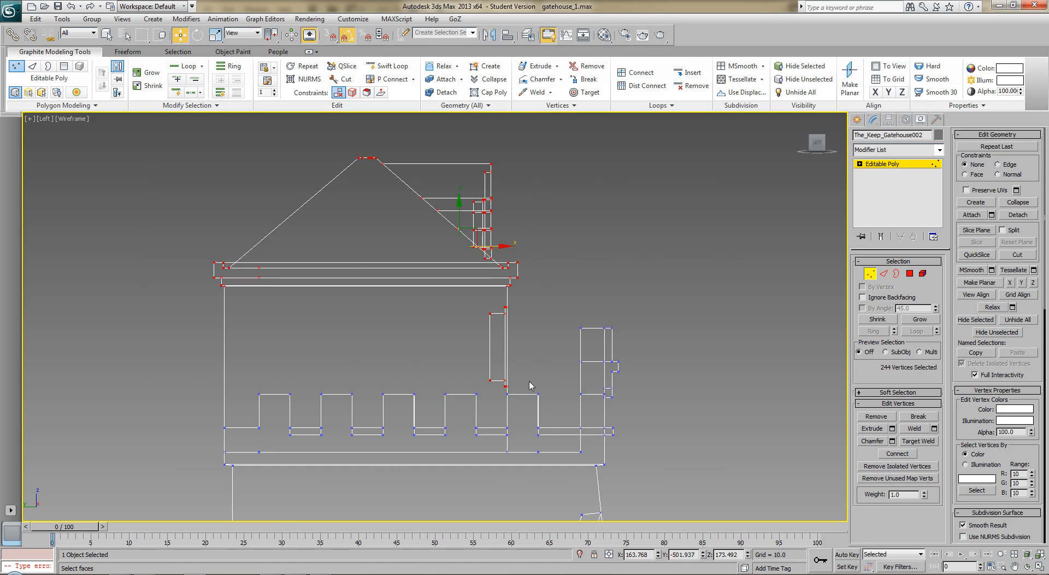
pyautogui.moveTo(461, 210); pyautogui.dragTo(461, 173)
# Select the extra vertices between the ends of the roof ridge and check the whole gatehouse in perspective.
pyautogui.moveTo(554, 270); pyautogui.dragTo(684, 431, button='middle')
pyautogui.scroll(5, 684, 430)
pyautogui.moveTo(594, 229); pyautogui.dragTo(462, 298, button='middle')
pyautogui.click(468, 268)
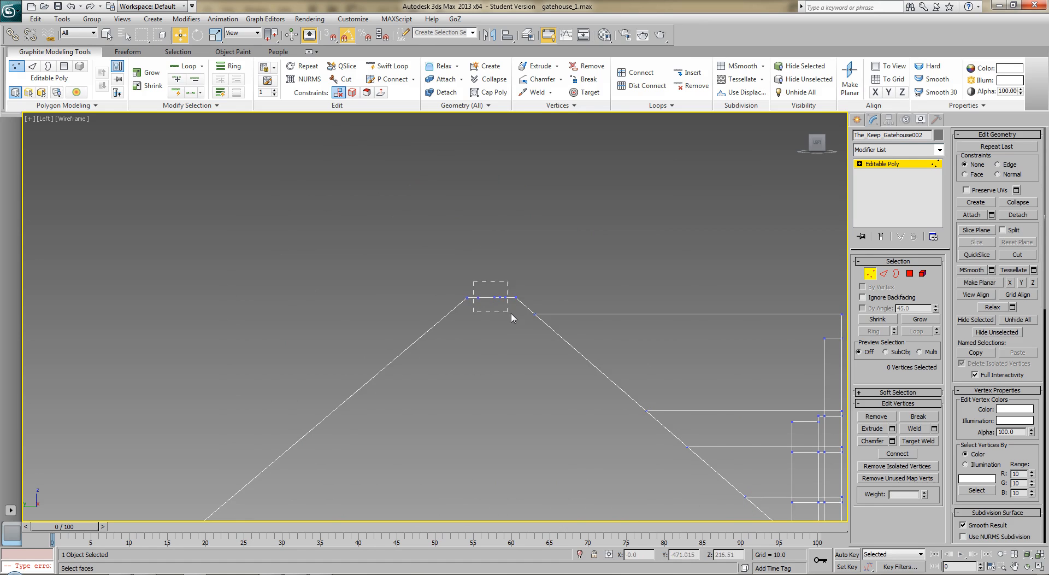
pyautogui.moveTo(513, 317); pyautogui.dragTo(513, 317)
pyautogui.press('p')
pyautogui.scroll(-4, 579, 355)
pyautogui.keyDown('alt'); pyautogui.moveTo(567, 349); pyautogui.dragTo(425, 368, button='middle'); pyautogui.keyUp('alt')
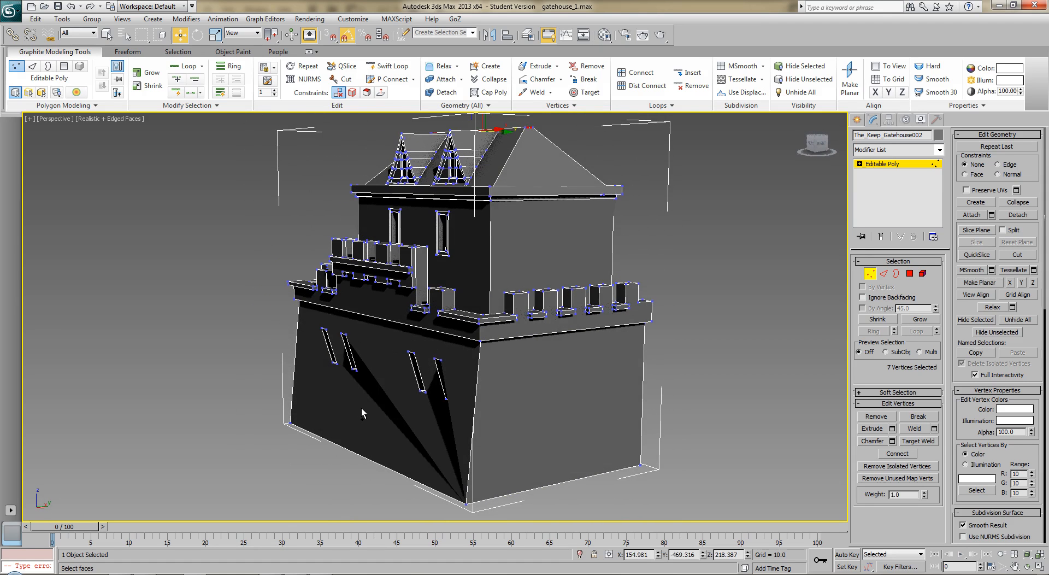
# Undo the ridge vertex selection and the raising of the roof and upper windows.
pyautogui.hotkey('ctrl', 'z')
pyautogui.hotkey('ctrl', 'z')
pyautogui.hotkey('ctrl', 'z')
pyautogui.hotkey('ctrl', 'z')
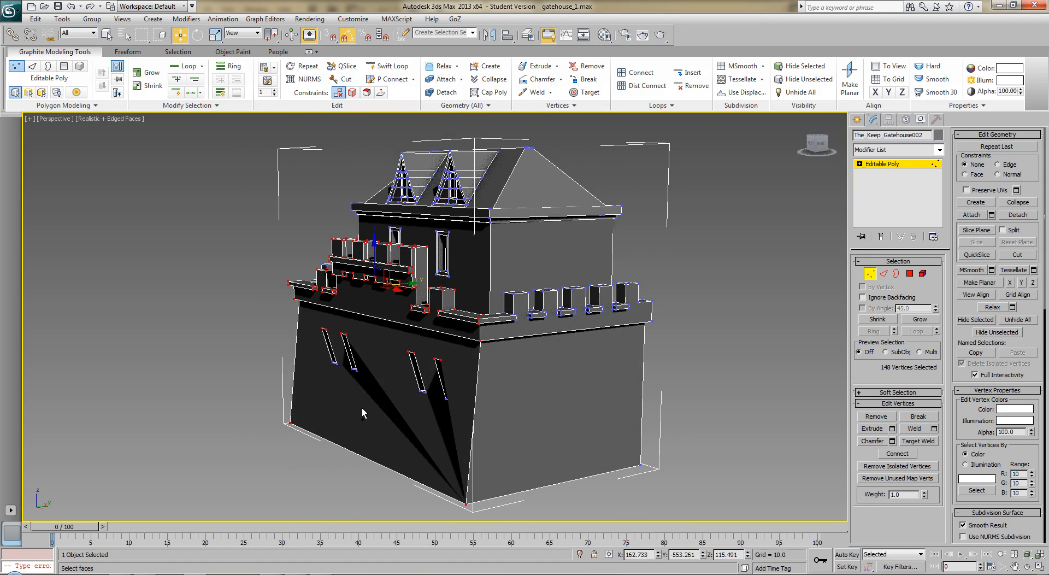
# Add the lower vertices of the front wall slots to the selection and move the whole front outward by about 10 units.
pyautogui.keyDown('alt'); pyautogui.moveTo(361, 408); pyautogui.dragTo(503, 411, button='middle'); pyautogui.keyUp('alt')
pyautogui.moveTo(517, 398); pyautogui.dragTo(362, 481)
pyautogui.moveTo(374, 382); pyautogui.dragTo(370, 374)
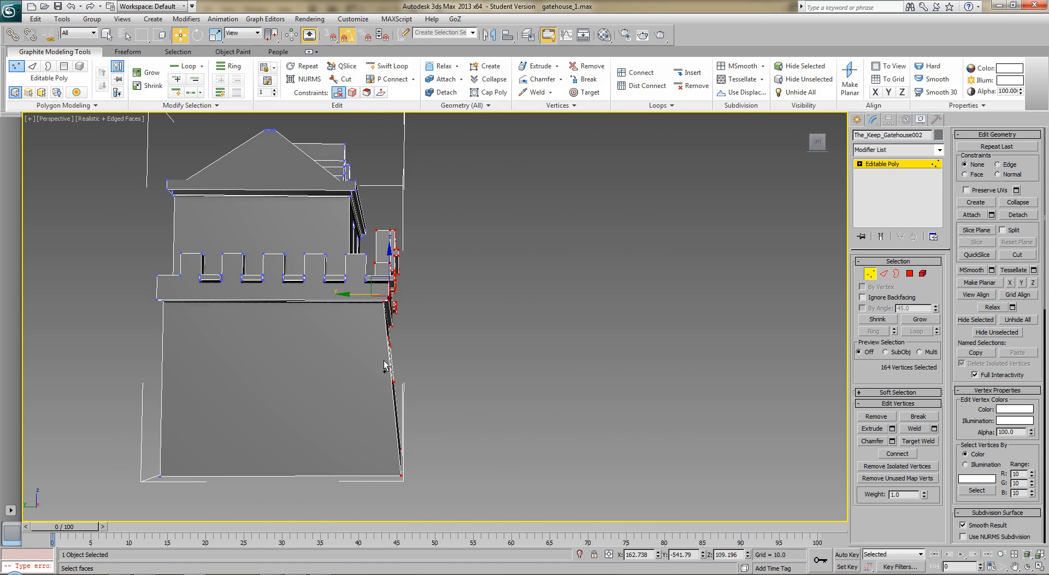
pyautogui.moveTo(358, 297)
pyautogui.mouseDown()
pyautogui.moveTo(392, 297)
pyautogui.moveTo(375, 298)
pyautogui.mouseUp()
# In the left wireframe view, select all vertices of the roof, eaves, dormers and upper windows and move them straight up.
pyautogui.keyDown('alt'); pyautogui.moveTo(500, 328); pyautogui.dragTo(561, 514, button='middle'); pyautogui.keyUp('alt')
pyautogui.press('l')
pyautogui.press('z')
pyautogui.scroll(2, 557, 505)
pyautogui.press('F3')
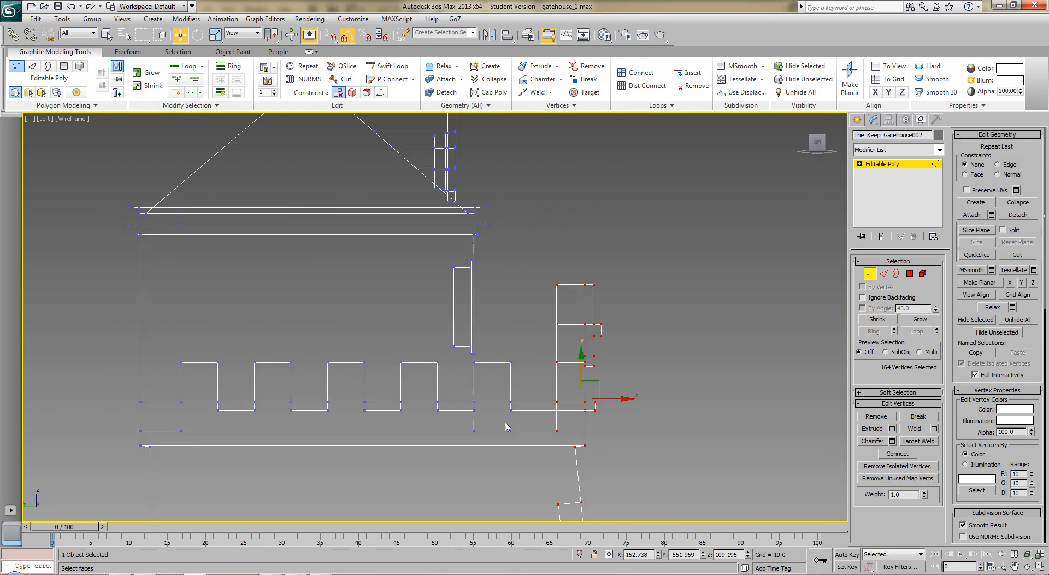
pyautogui.moveTo(286, 222); pyautogui.dragTo(374, 355, button='middle')
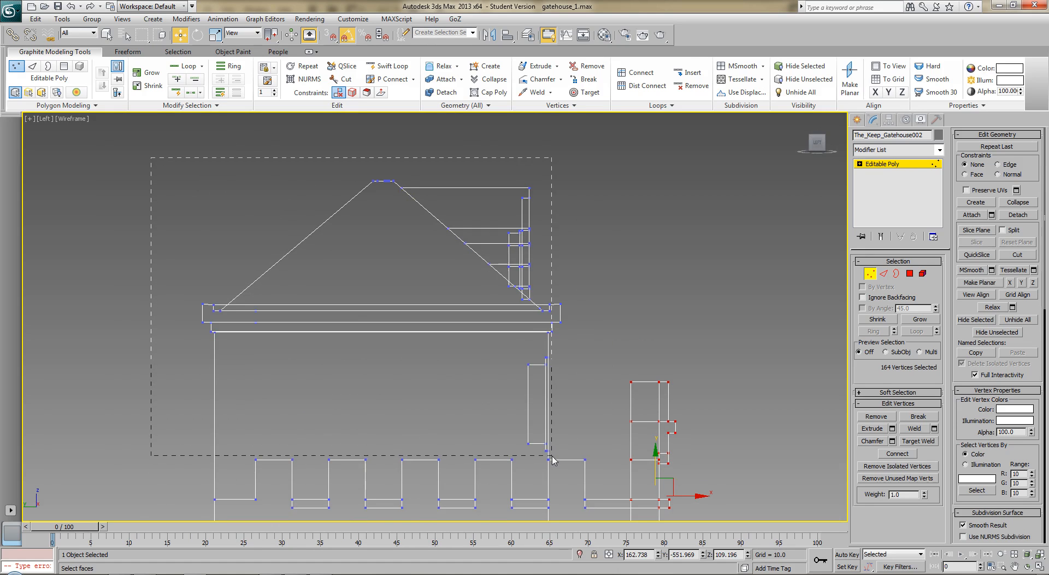
pyautogui.moveTo(552, 459); pyautogui.dragTo(553, 460)
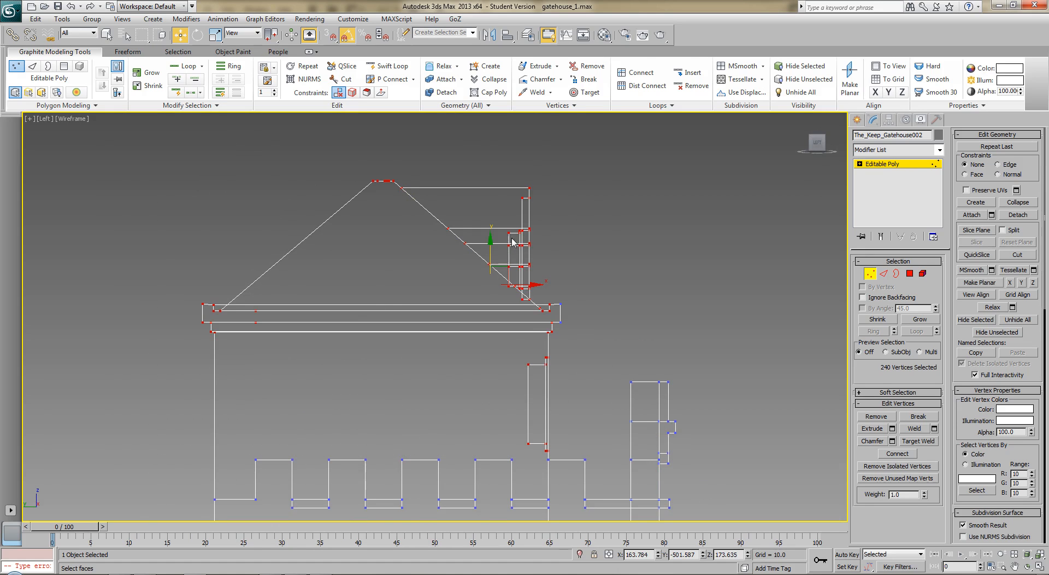
pyautogui.moveTo(491, 250); pyautogui.dragTo(495, 204)
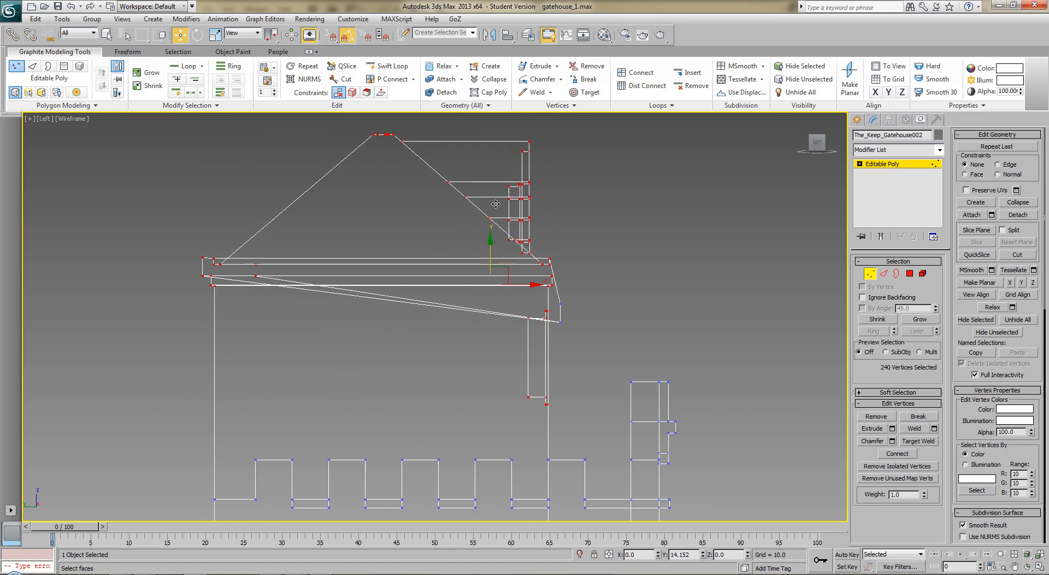
pyautogui.hotkey('ctrl', 'z')
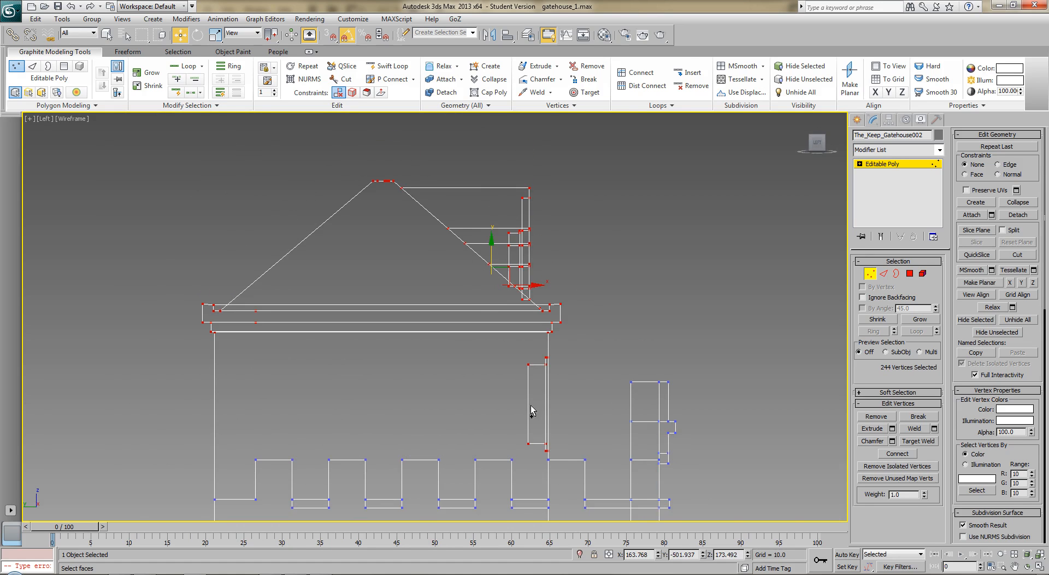
pyautogui.moveTo(494, 246); pyautogui.dragTo(494, 203)
pyautogui.click(647, 220)
# Remove the extra vertices between the two ends of the flat roof ridge and return to the perspective view.
pyautogui.moveTo(635, 294); pyautogui.dragTo(732, 479, button='middle')
pyautogui.scroll(10, 732, 479)
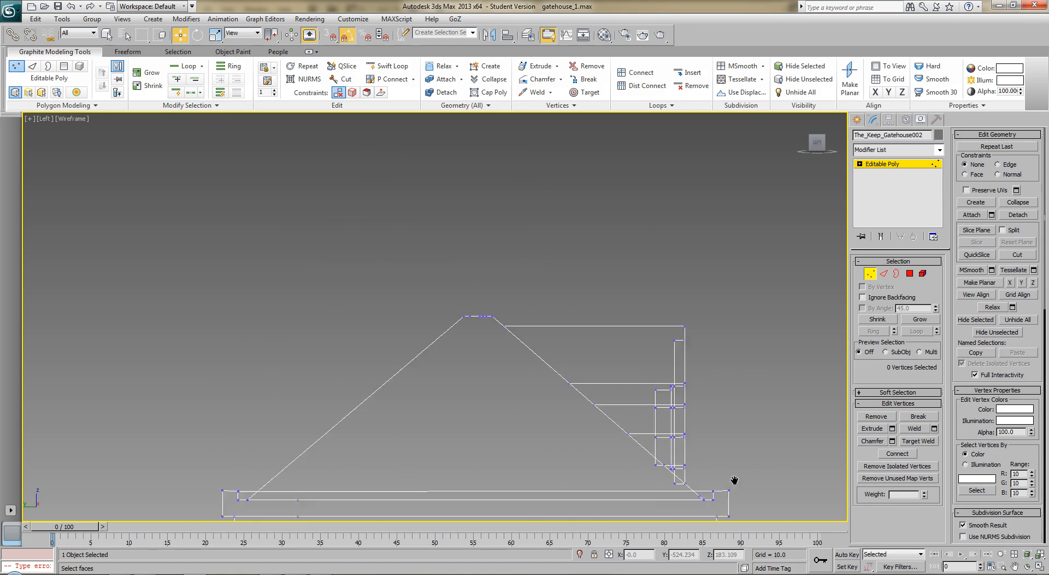
pyautogui.moveTo(641, 357); pyautogui.dragTo(421, 353, button='middle')
pyautogui.moveTo(605, 345); pyautogui.dragTo(606, 345)
pyautogui.press('BackSpace')
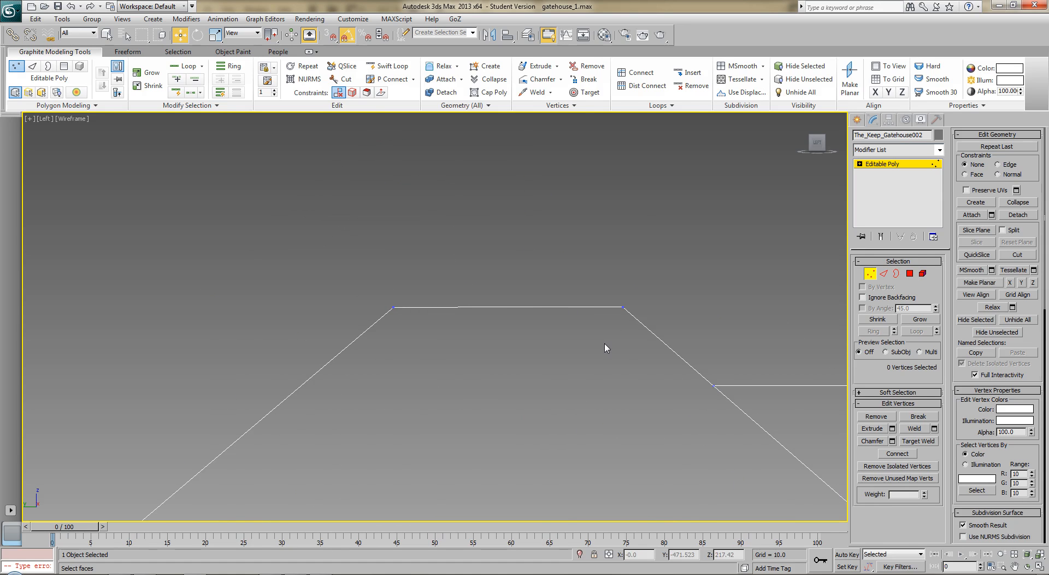
pyautogui.press('p')
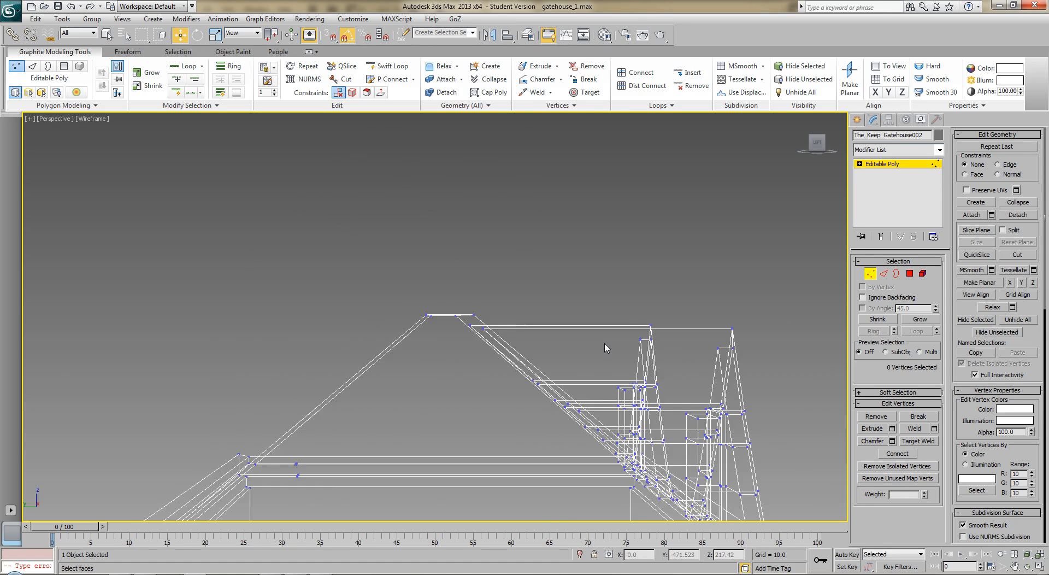
# Use Swift Loop to add ten roughly evenly spaced vertical edge loops across the side wall below the battlements.
pyautogui.press('z')
pyautogui.press('F3')
pyautogui.keyDown('alt'); pyautogui.moveTo(598, 333); pyautogui.dragTo(543, 346, button='middle'); pyautogui.keyUp('alt')
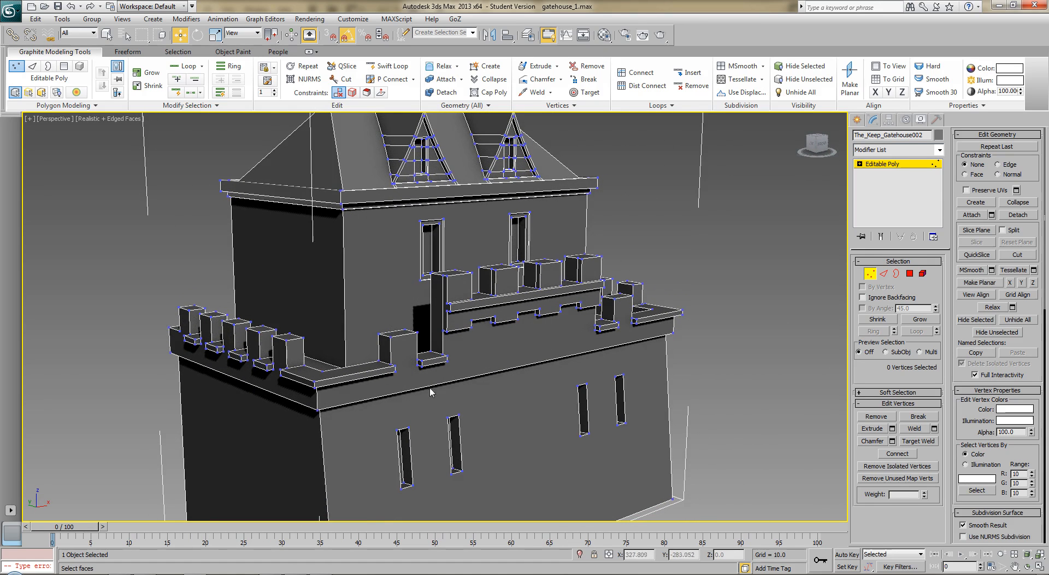
pyautogui.keyDown('alt'); pyautogui.moveTo(437, 425); pyautogui.dragTo(413, 336, button='middle'); pyautogui.keyUp('alt')
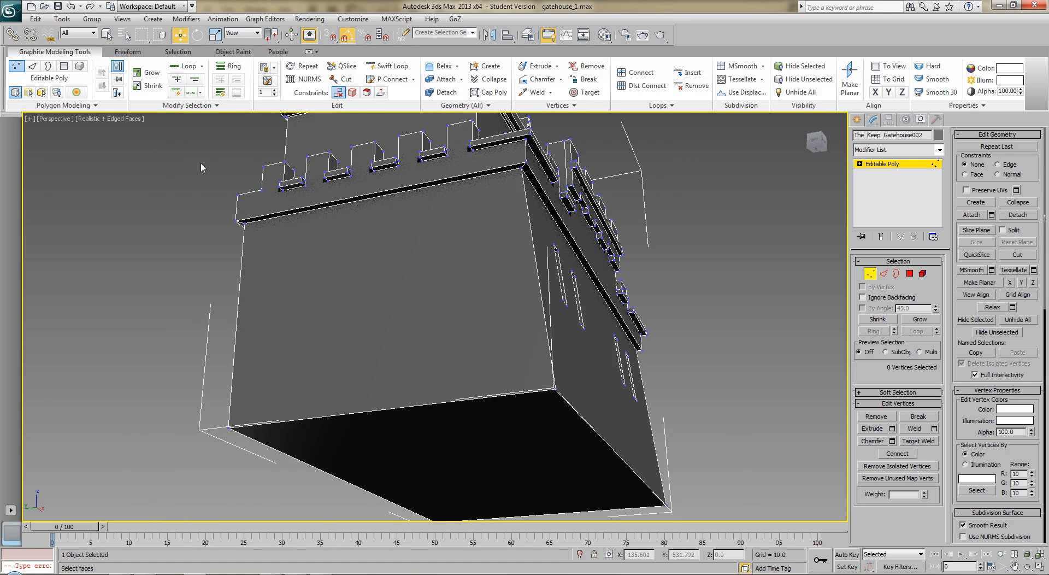
pyautogui.click(386, 65)
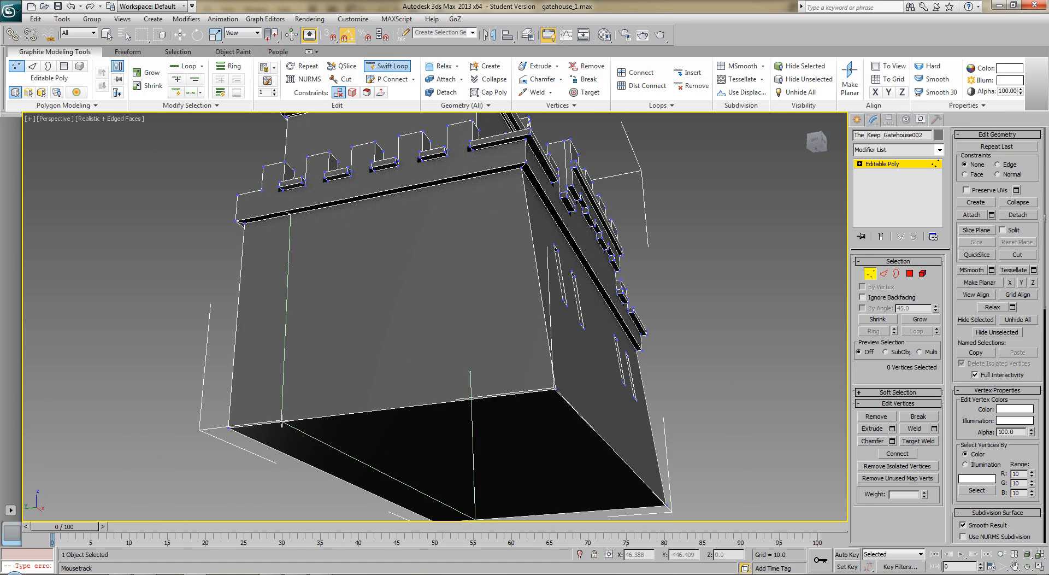
pyautogui.click(258, 426)
pyautogui.click(280, 423)
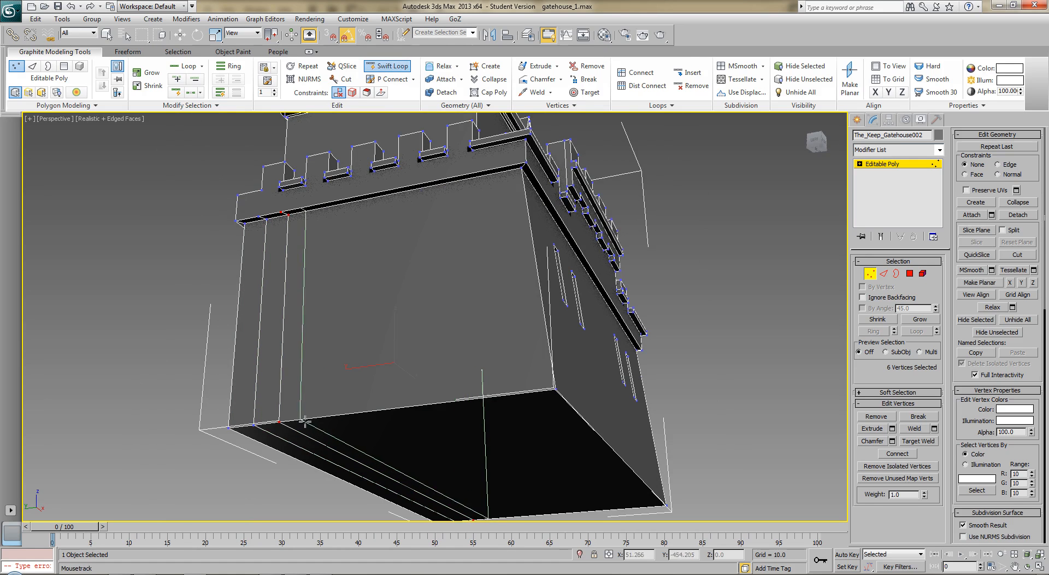
pyautogui.click(305, 419)
pyautogui.click(330, 416)
pyautogui.click(358, 414)
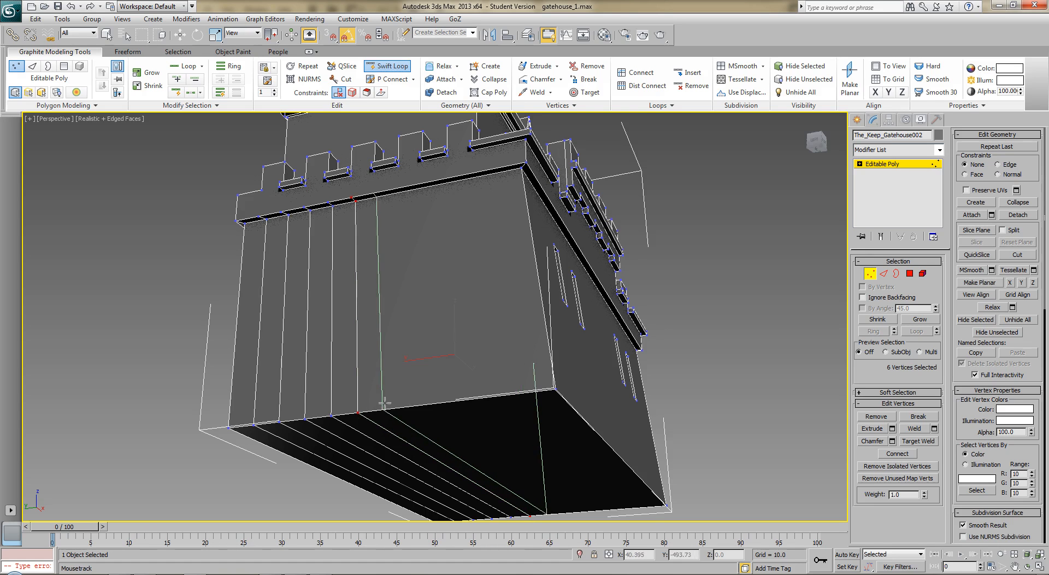
pyautogui.click(385, 410)
pyautogui.click(412, 398)
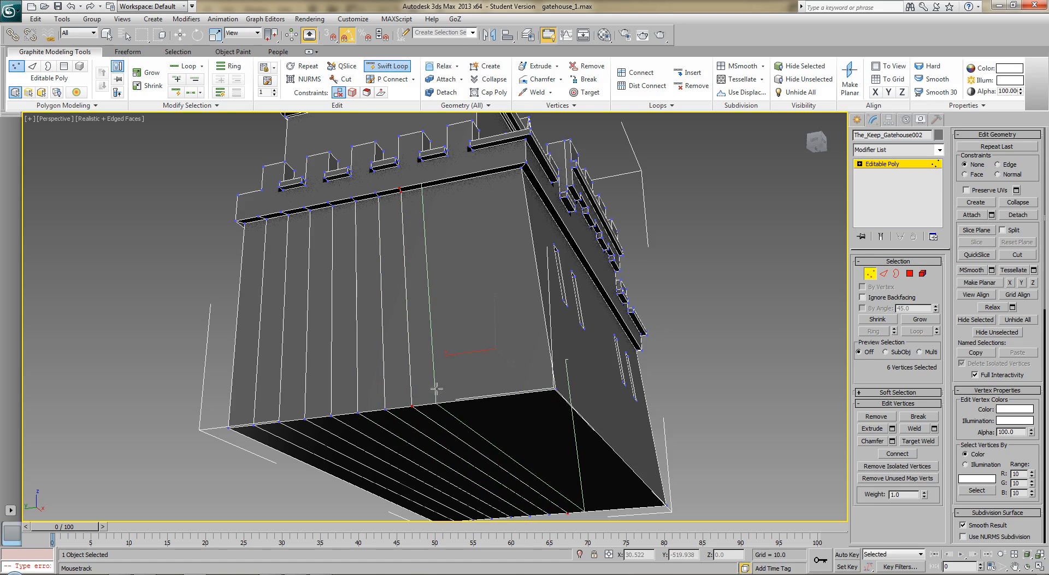
pyautogui.click(436, 382)
pyautogui.click(470, 381)
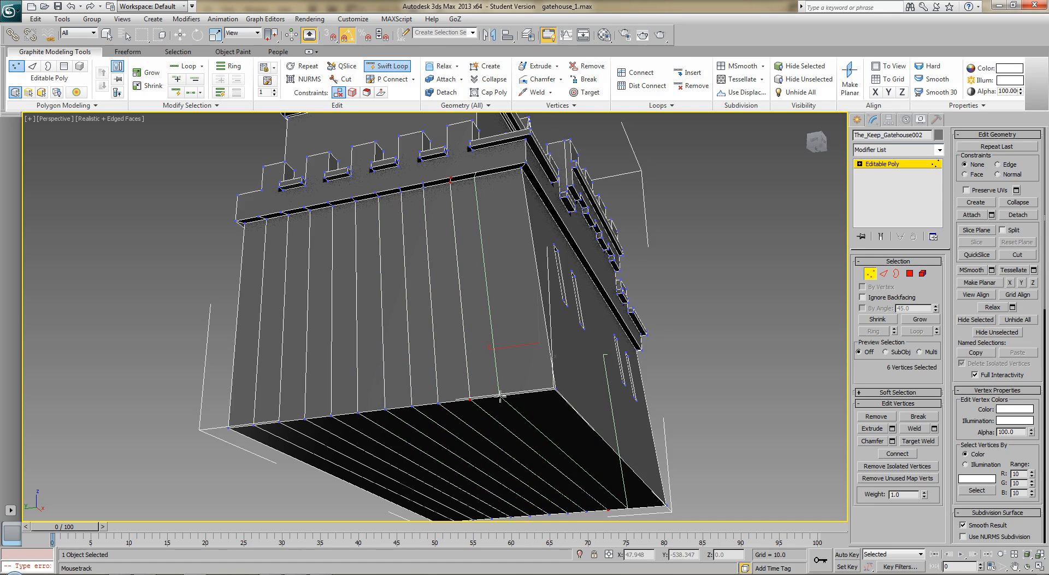
pyautogui.click(500, 397)
pyautogui.rightClick(500, 397)
# Select the ten short slanted edges under the side wall's parapet ledge and scale them along the wall until they run straight.
pyautogui.keyDown('alt'); pyautogui.moveTo(464, 249); pyautogui.dragTo(426, 386, button='middle'); pyautogui.keyUp('alt')
pyautogui.scroll(5, 471, 307)
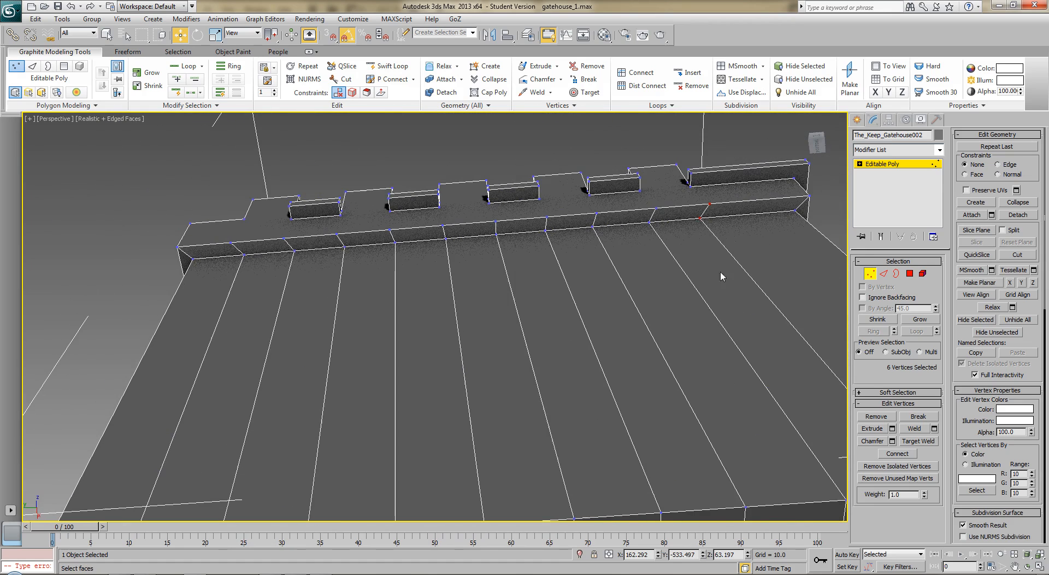
pyautogui.click(885, 274)
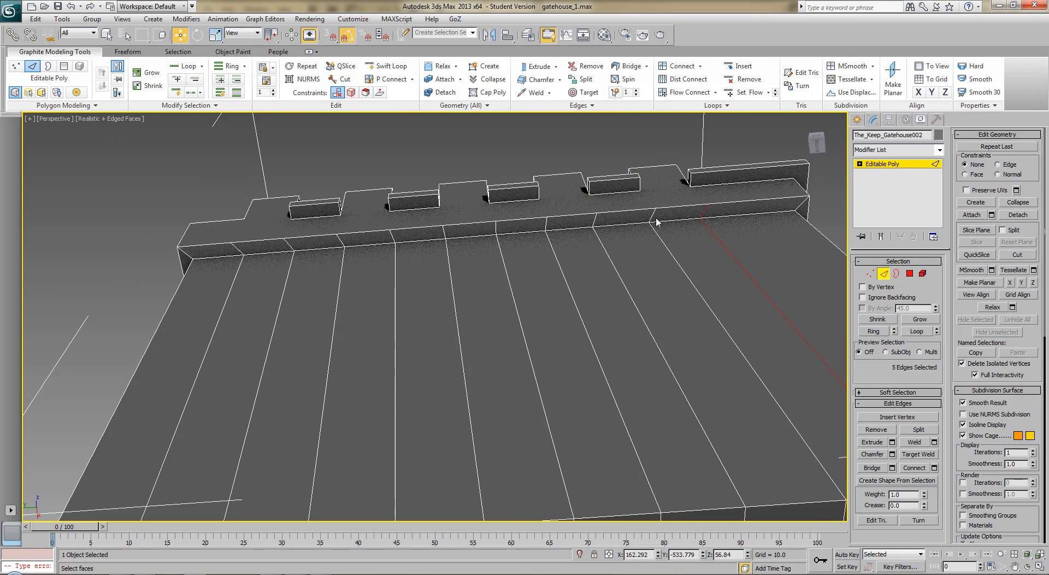
pyautogui.click(701, 218)
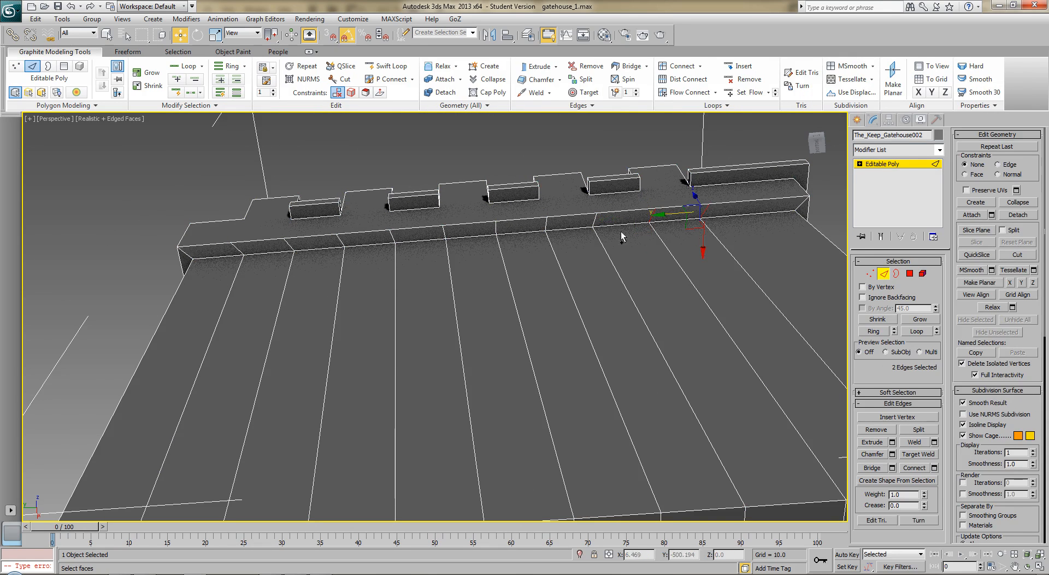
pyautogui.keyDown('ctrl'); pyautogui.click(596, 223); pyautogui.keyUp('ctrl')
pyautogui.keyDown('ctrl'); pyautogui.click(545, 226); pyautogui.keyUp('ctrl')
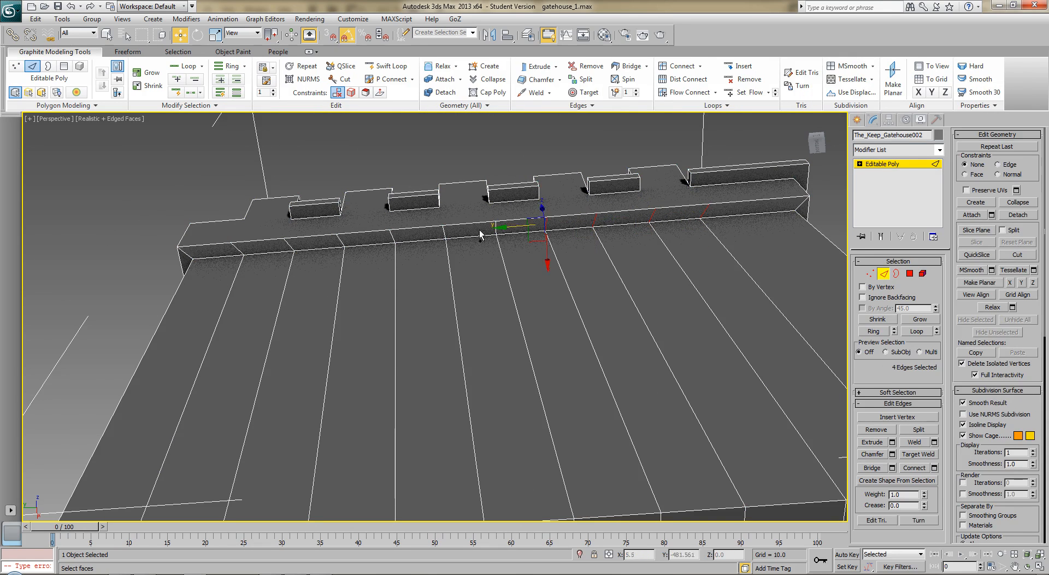
pyautogui.keyDown('ctrl'); pyautogui.click(492, 228); pyautogui.keyUp('ctrl')
pyautogui.keyDown('ctrl'); pyautogui.click(443, 238); pyautogui.keyUp('ctrl')
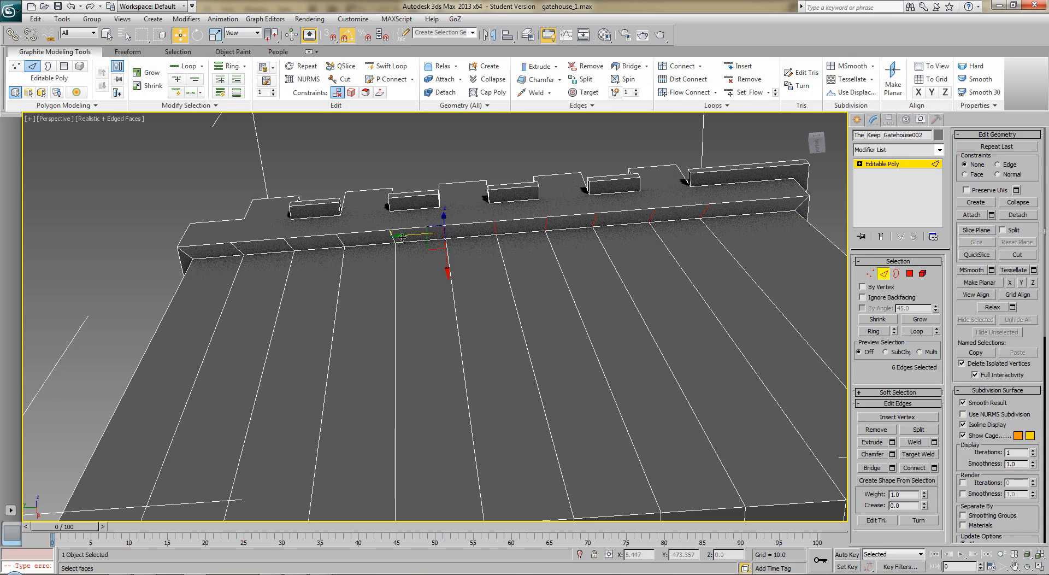
pyautogui.keyDown('ctrl'); pyautogui.click(393, 239); pyautogui.keyUp('ctrl')
pyautogui.keyDown('ctrl'); pyautogui.click(342, 241); pyautogui.keyUp('ctrl')
pyautogui.keyDown('ctrl'); pyautogui.click(288, 243); pyautogui.keyUp('ctrl')
pyautogui.keyDown('ctrl'); pyautogui.click(238, 248); pyautogui.keyUp('ctrl')
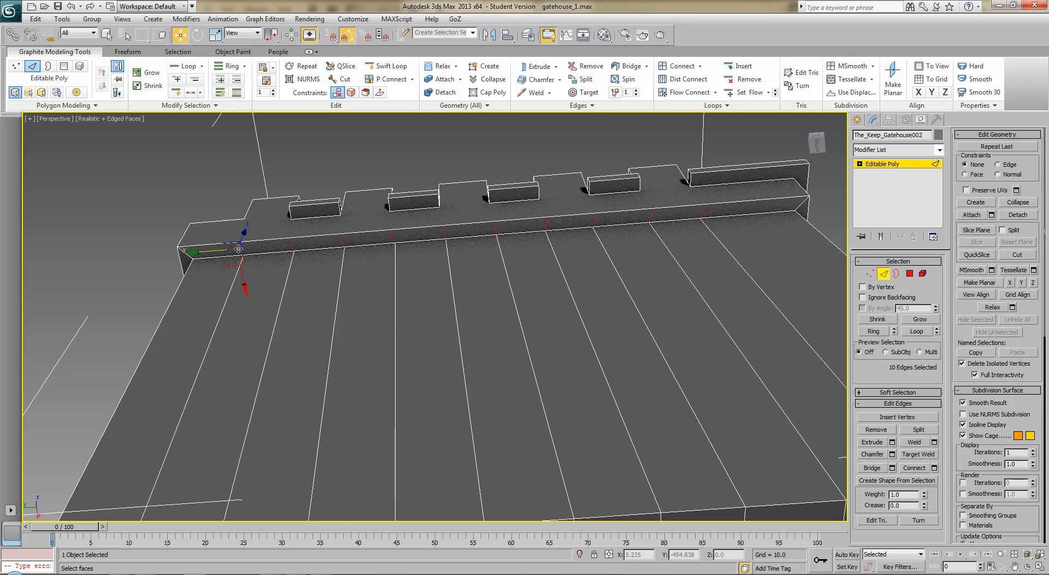
pyautogui.press('r')
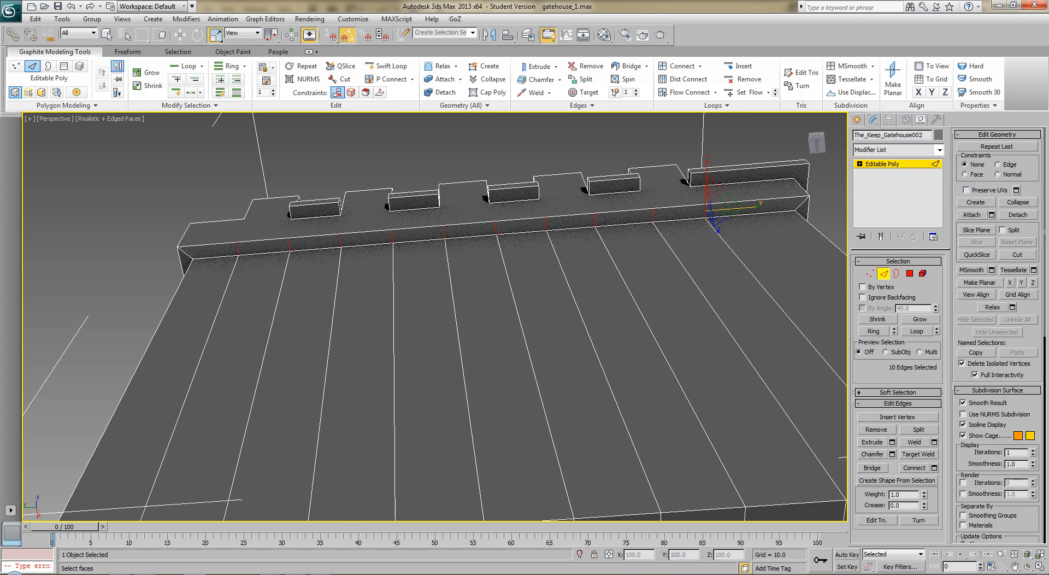
# Select the ten matching ledge edges on the opposite side wall and scale them along Y to about 4 percent.
pyautogui.moveTo(746, 349); pyautogui.dragTo(505, 372, button='middle')
pyautogui.scroll(-5, 663, 304)
pyautogui.scroll(5, 500, 382)
pyautogui.scroll(-5, 501, 381)
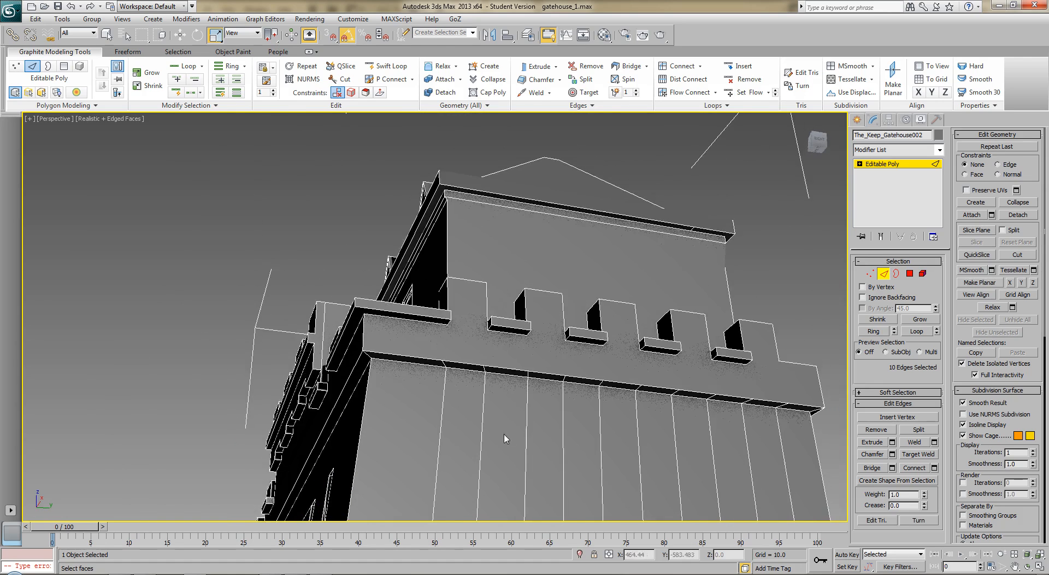
pyautogui.scroll(5, 508, 437)
pyautogui.click(482, 190)
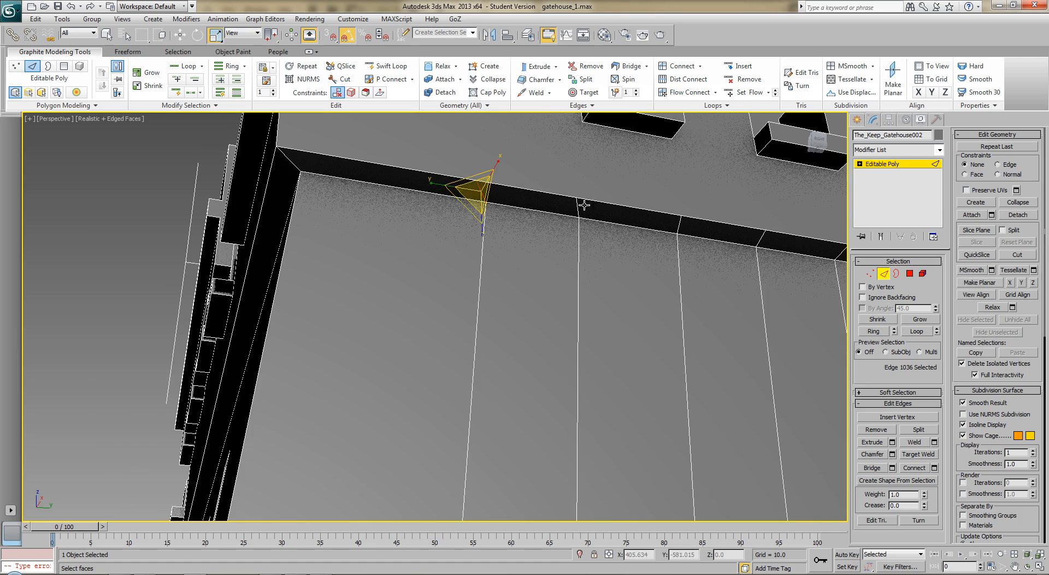
pyautogui.keyDown('ctrl'); pyautogui.click(580, 211); pyautogui.keyUp('ctrl')
pyautogui.keyDown('ctrl'); pyautogui.click(678, 224); pyautogui.keyUp('ctrl')
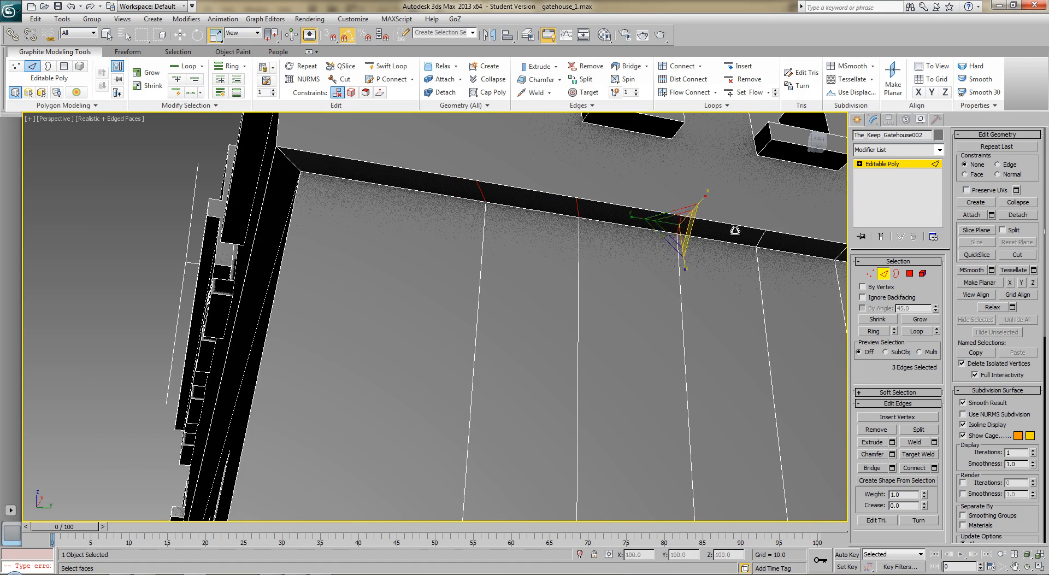
pyautogui.keyDown('ctrl'); pyautogui.click(760, 234); pyautogui.keyUp('ctrl')
pyautogui.keyDown('ctrl'); pyautogui.click(835, 254); pyautogui.keyUp('ctrl')
pyautogui.moveTo(835, 255); pyautogui.dragTo(747, 230, button='middle')
pyautogui.keyDown('ctrl'); pyautogui.click(770, 236); pyautogui.keyUp('ctrl')
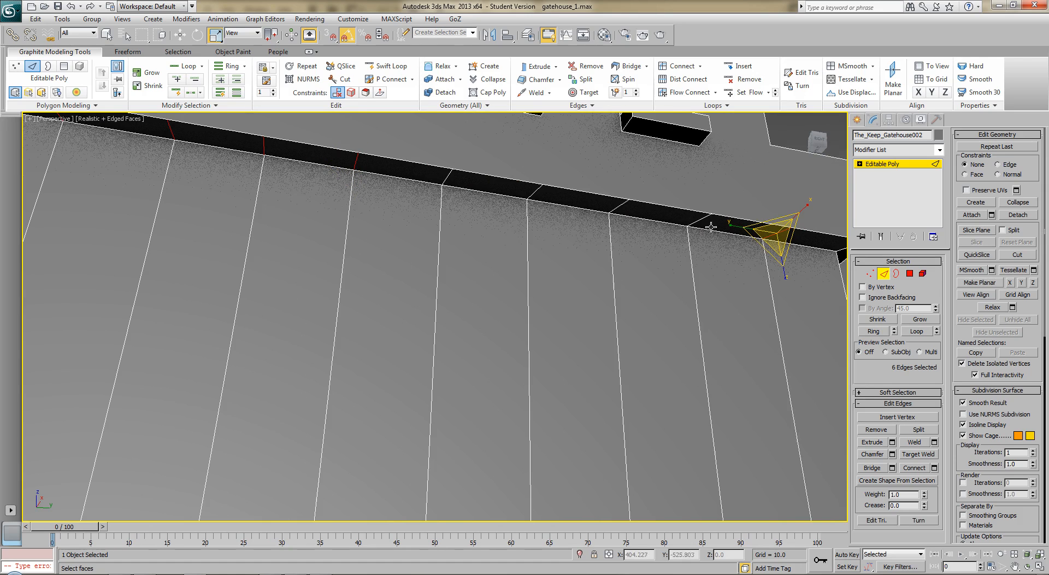
pyautogui.keyDown('ctrl'); pyautogui.click(617, 207); pyautogui.keyUp('ctrl')
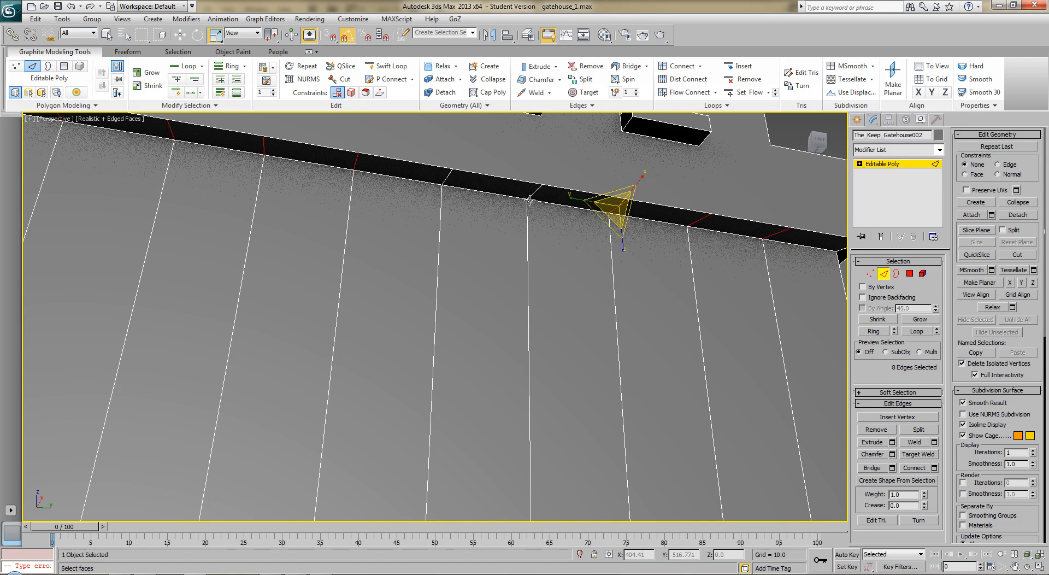
pyautogui.keyDown('ctrl'); pyautogui.click(534, 196); pyautogui.keyUp('ctrl')
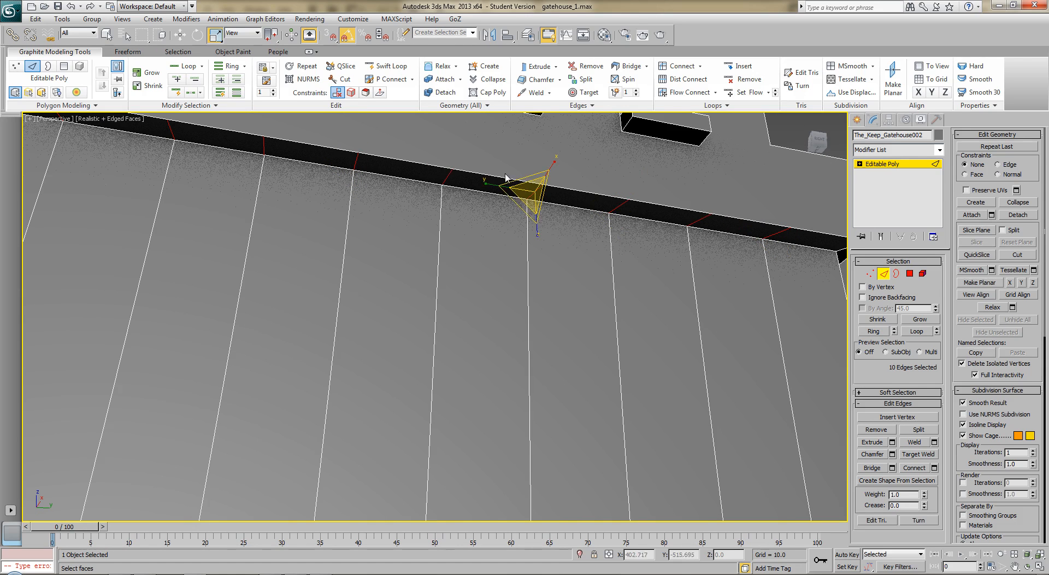
pyautogui.moveTo(490, 183); pyautogui.dragTo(782, 219)
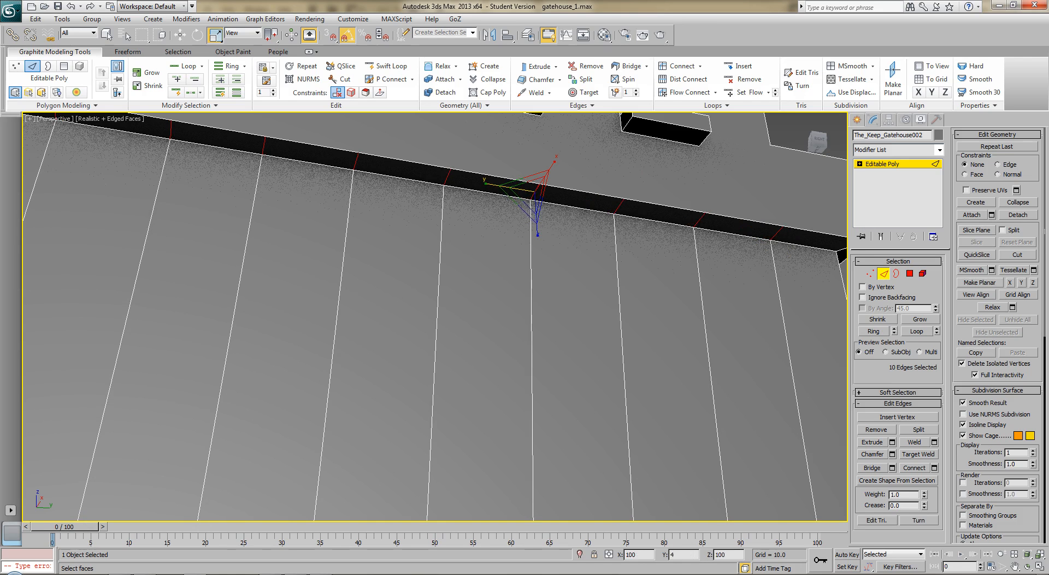
# Select all eleven polygon strips on the underside of the gatehouse and delete them.
pyautogui.scroll(3, 542, 302)
pyautogui.scroll(-6, 628, 259)
pyautogui.moveTo(573, 306); pyautogui.dragTo(650, 204, button='middle')
pyautogui.click(910, 273)
pyautogui.click(645, 358)
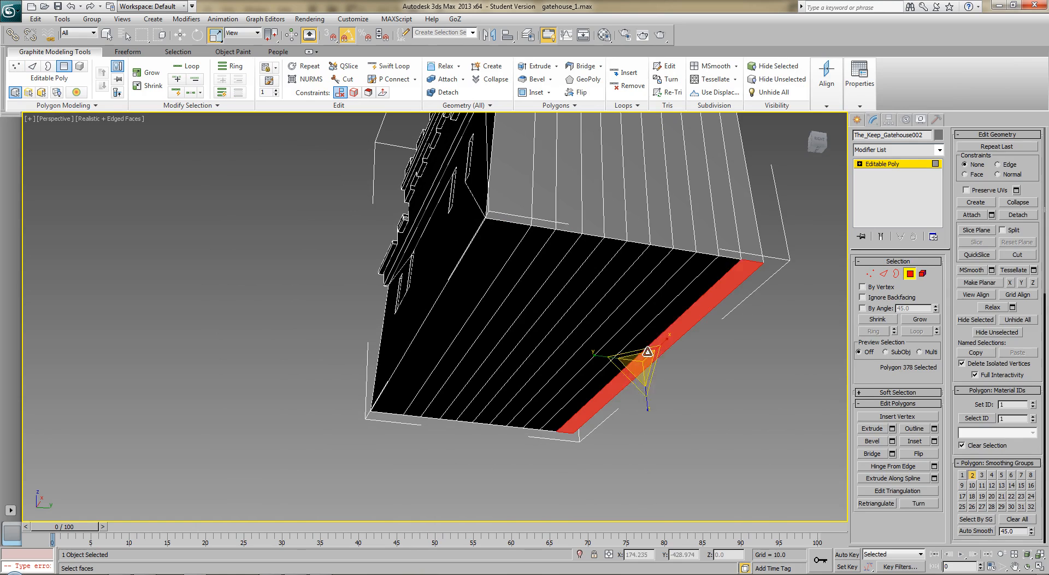
pyautogui.keyDown('ctrl'); pyautogui.click(623, 352); pyautogui.keyUp('ctrl')
pyautogui.keyDown('ctrl'); pyautogui.click(606, 342); pyautogui.keyUp('ctrl')
pyautogui.keyDown('ctrl'); pyautogui.click(601, 336); pyautogui.keyUp('ctrl')
pyautogui.keyDown('ctrl'); pyautogui.click(583, 327); pyautogui.keyUp('ctrl')
pyautogui.keyDown('ctrl'); pyautogui.click(566, 318); pyautogui.keyUp('ctrl')
pyautogui.keyDown('ctrl'); pyautogui.click(549, 313); pyautogui.keyUp('ctrl')
pyautogui.keyDown('ctrl'); pyautogui.click(533, 307); pyautogui.keyUp('ctrl')
pyautogui.keyDown('ctrl'); pyautogui.click(518, 301); pyautogui.keyUp('ctrl')
pyautogui.keyDown('ctrl'); pyautogui.click(493, 298); pyautogui.keyUp('ctrl')
pyautogui.keyDown('ctrl'); pyautogui.click(474, 288); pyautogui.keyUp('ctrl')
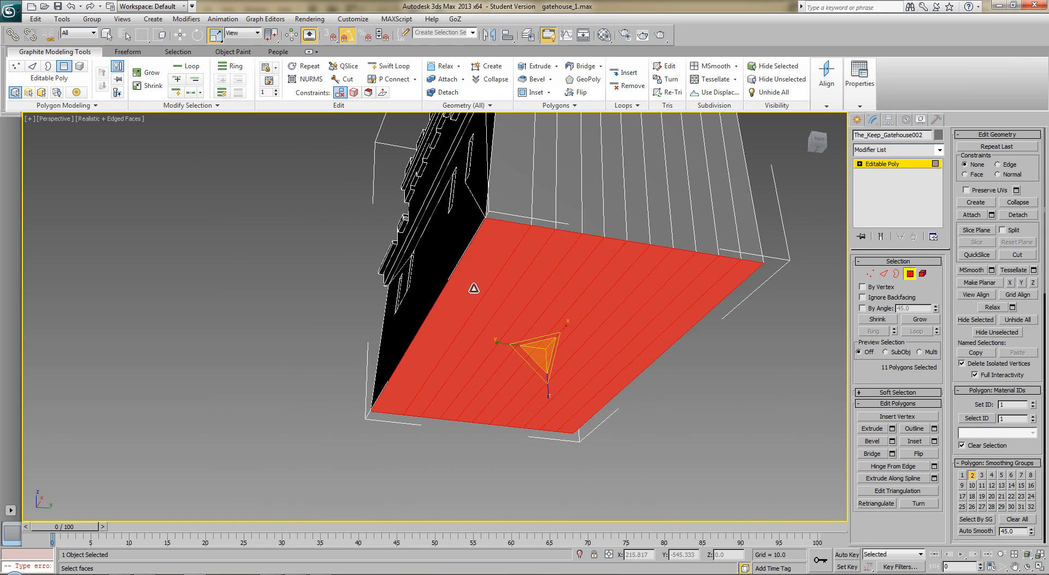
pyautogui.press('Delete')
pyautogui.keyDown('alt'); pyautogui.moveTo(474, 288); pyautogui.dragTo(545, 323, button='middle'); pyautogui.keyUp('alt')
pyautogui.scroll(5, 534, 370)
pyautogui.scroll(2, 536, 361)
pyautogui.scroll(-2, 482, 297)
pyautogui.click(385, 66)
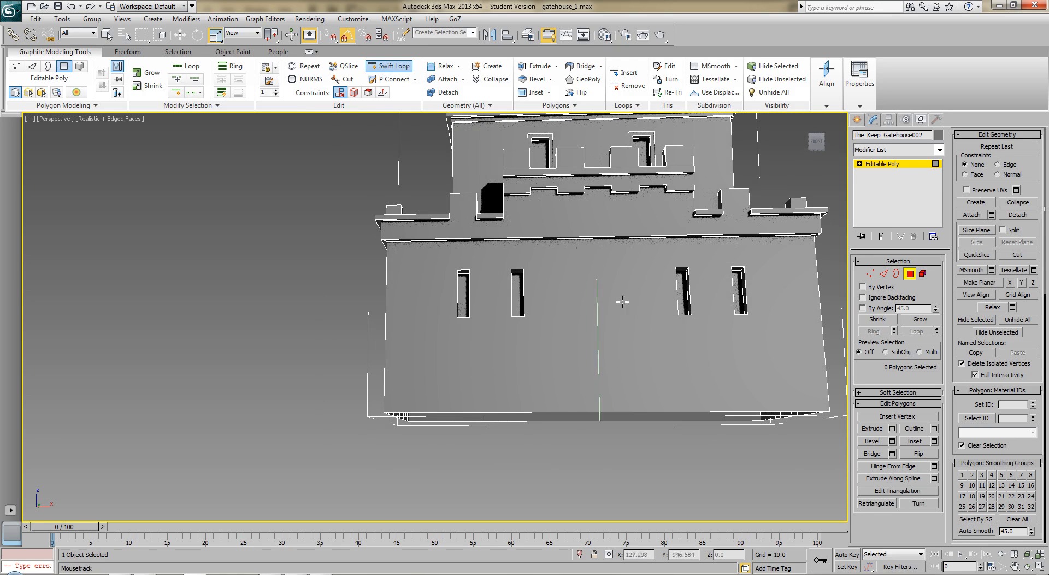
pyautogui.keyDown('alt'); pyautogui.moveTo(504, 395); pyautogui.dragTo(564, 425, button='middle'); pyautogui.keyUp('alt')
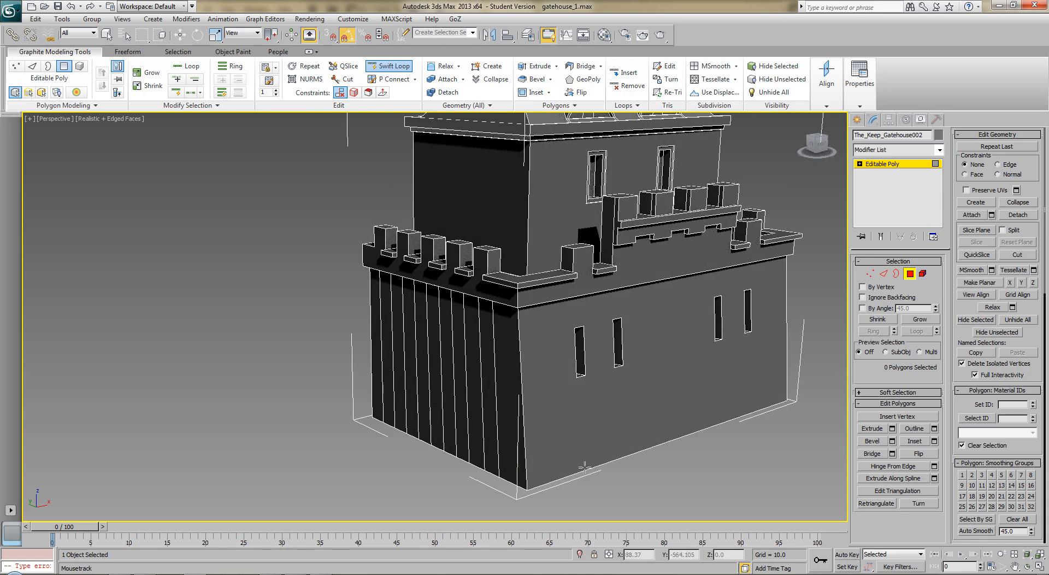
pyautogui.keyDown('alt'); pyautogui.moveTo(566, 282); pyautogui.dragTo(568, 321, button='middle'); pyautogui.keyUp('alt')
pyautogui.scroll(3, 529, 314)
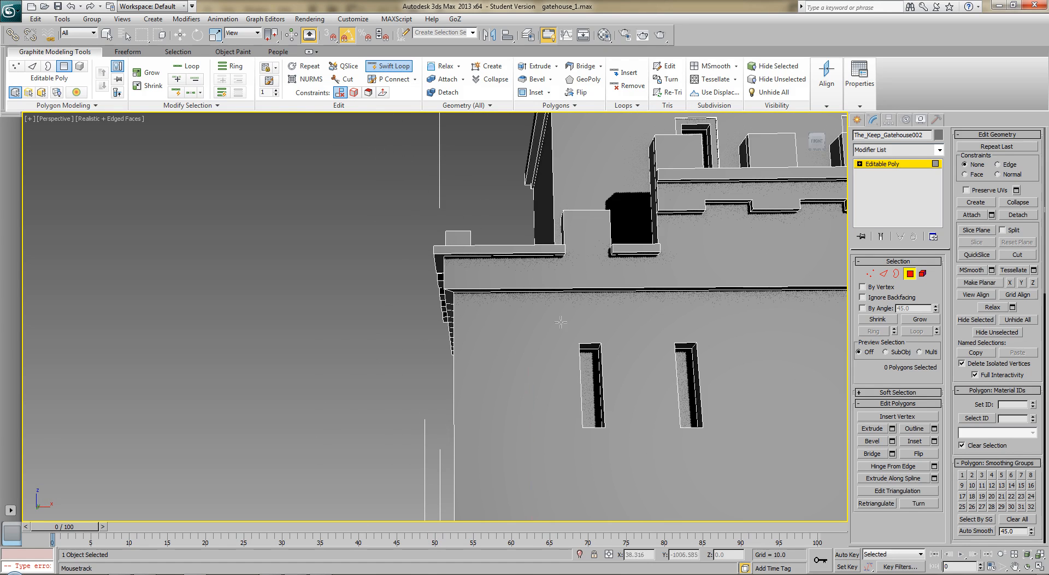
pyautogui.rightClick(342, 321)
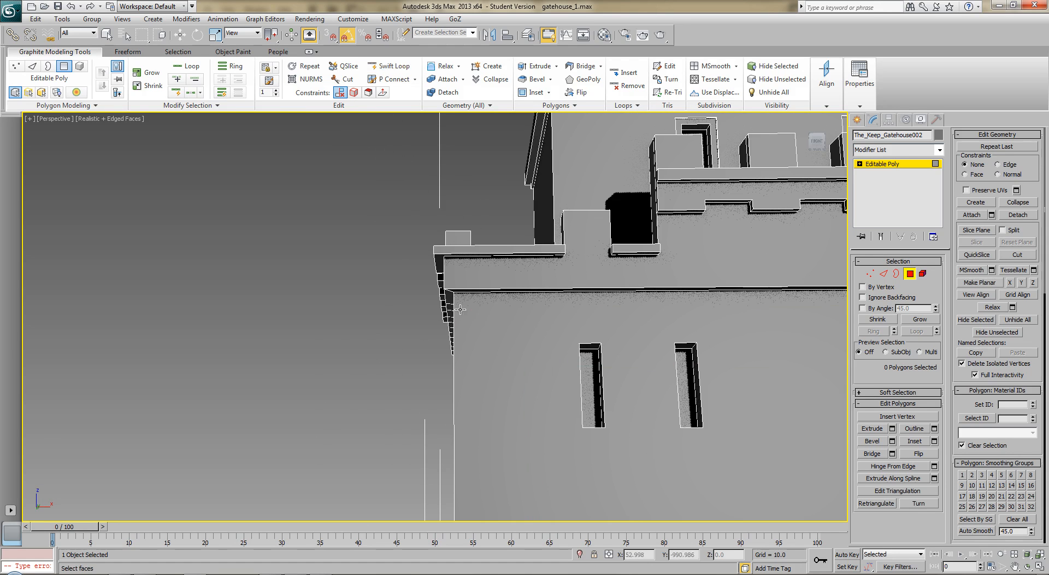
# Select the large front wall polygon around the slots, move it about 2.4 units along Y, and clear the selection.
pyautogui.keyDown('alt'); pyautogui.moveTo(309, 336); pyautogui.dragTo(333, 310, button='middle'); pyautogui.keyUp('alt')
pyautogui.moveTo(584, 301); pyautogui.dragTo(446, 312, button='middle')
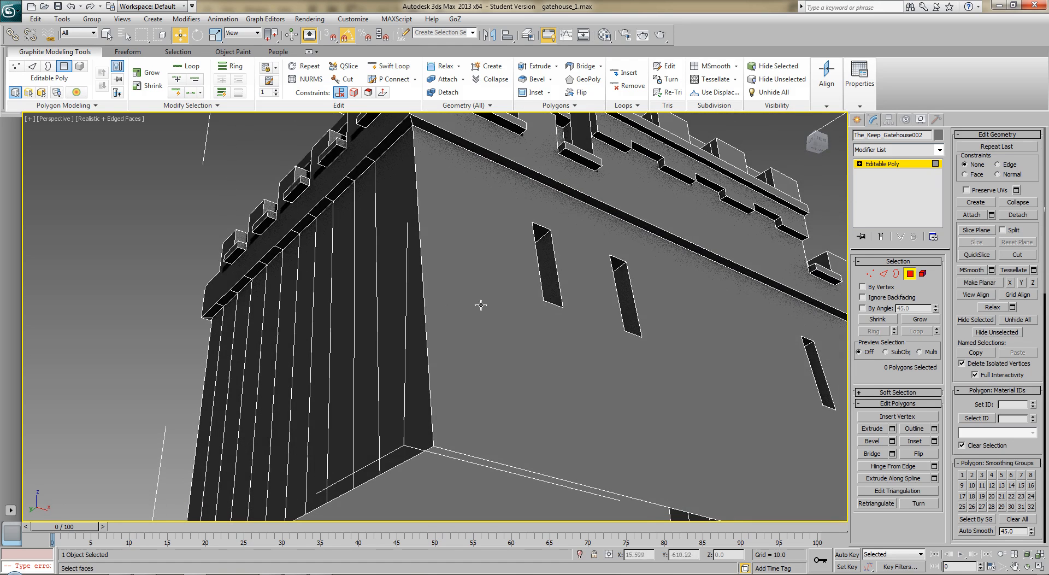
pyautogui.click(721, 354)
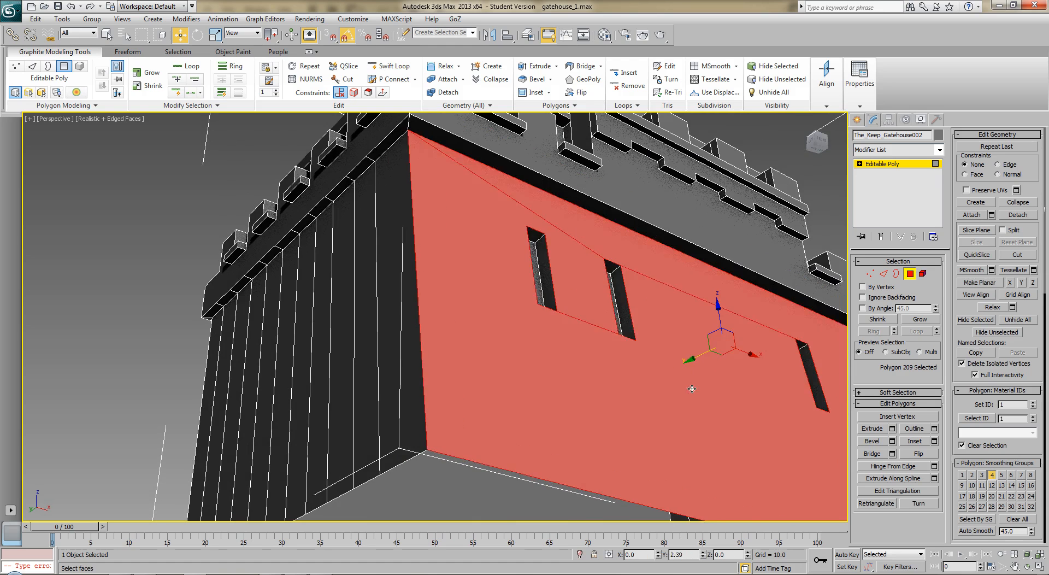
pyautogui.keyDown('alt'); pyautogui.moveTo(700, 344); pyautogui.dragTo(673, 397, button='middle'); pyautogui.keyUp('alt')
pyautogui.scroll(-4, 609, 341)
pyautogui.keyDown('alt'); pyautogui.moveTo(610, 342); pyautogui.dragTo(566, 343, button='middle'); pyautogui.keyUp('alt')
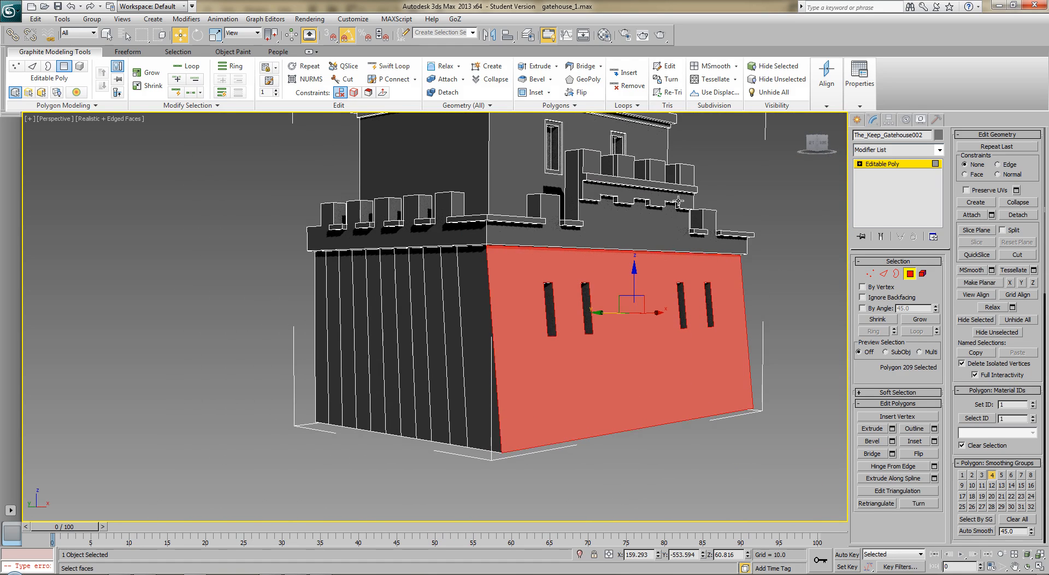
pyautogui.click(230, 206)
# Add two horizontal edge loops around the lower walls with Swift Loop, one just above and one just below the front slots.
pyautogui.click(395, 66)
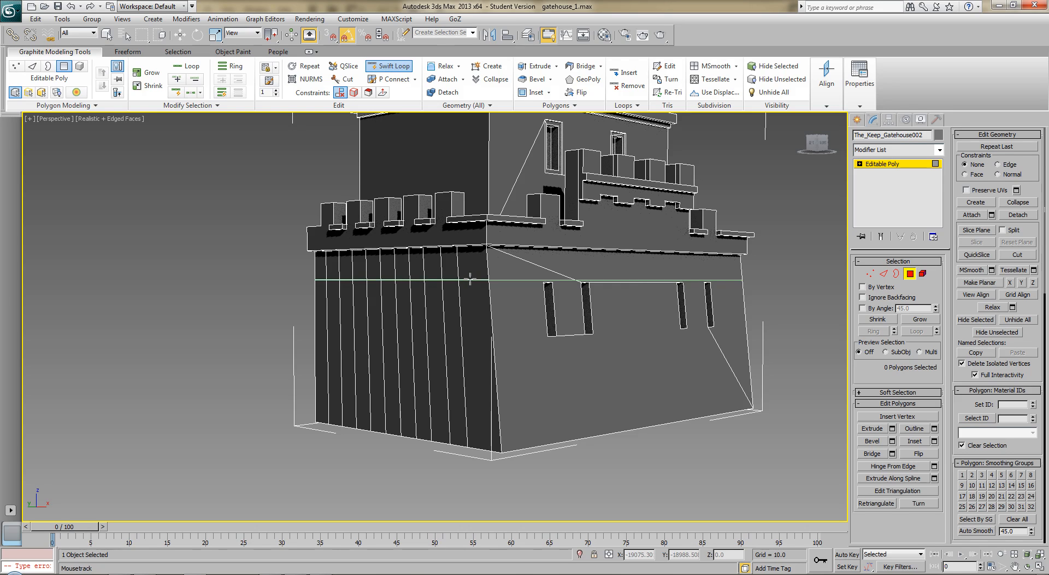
pyautogui.click(470, 279)
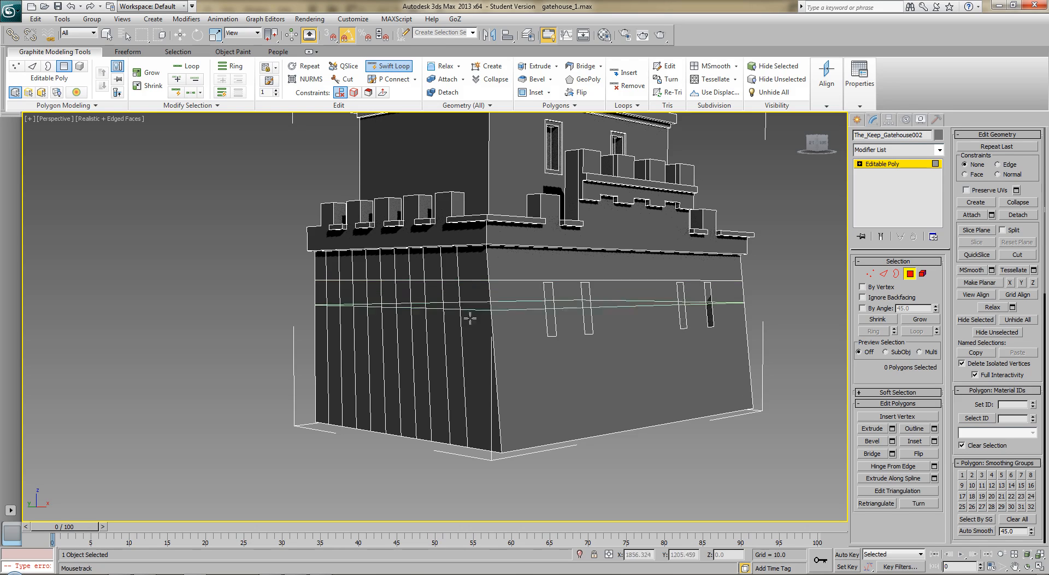
pyautogui.click(476, 340)
pyautogui.rightClick(476, 343)
# Add vertical edge loops along the sides of the front slots with Swift Loop.
pyautogui.keyDown('alt'); pyautogui.moveTo(478, 344); pyautogui.dragTo(540, 316, button='middle'); pyautogui.keyUp('alt')
pyautogui.scroll(2, 606, 361)
pyautogui.scroll(2, 541, 326)
pyautogui.scroll(-2, 539, 316)
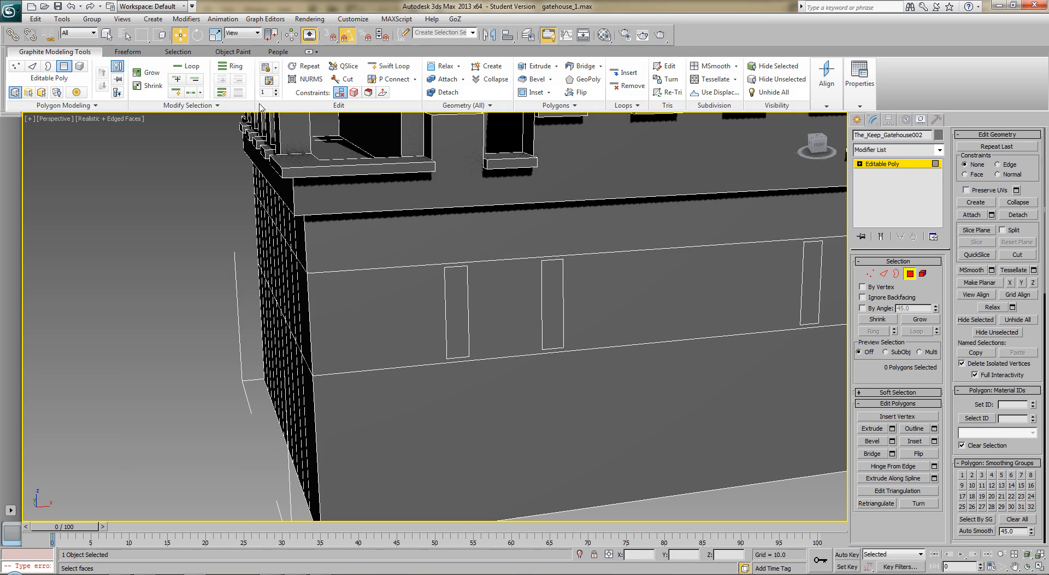
pyautogui.click(389, 66)
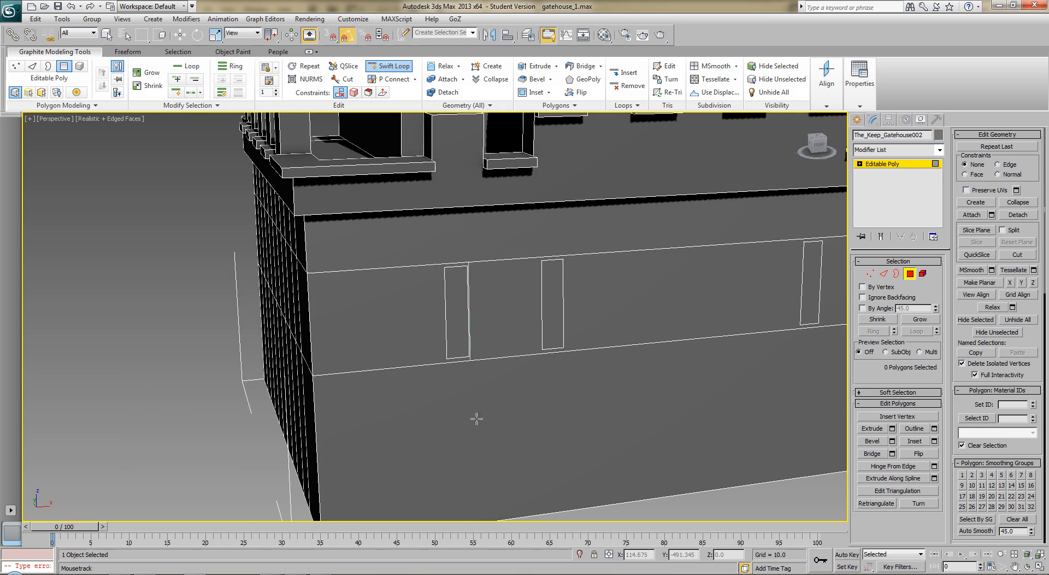
pyautogui.click(470, 371)
pyautogui.click(541, 352)
pyautogui.moveTo(667, 328); pyautogui.dragTo(438, 339, button='middle')
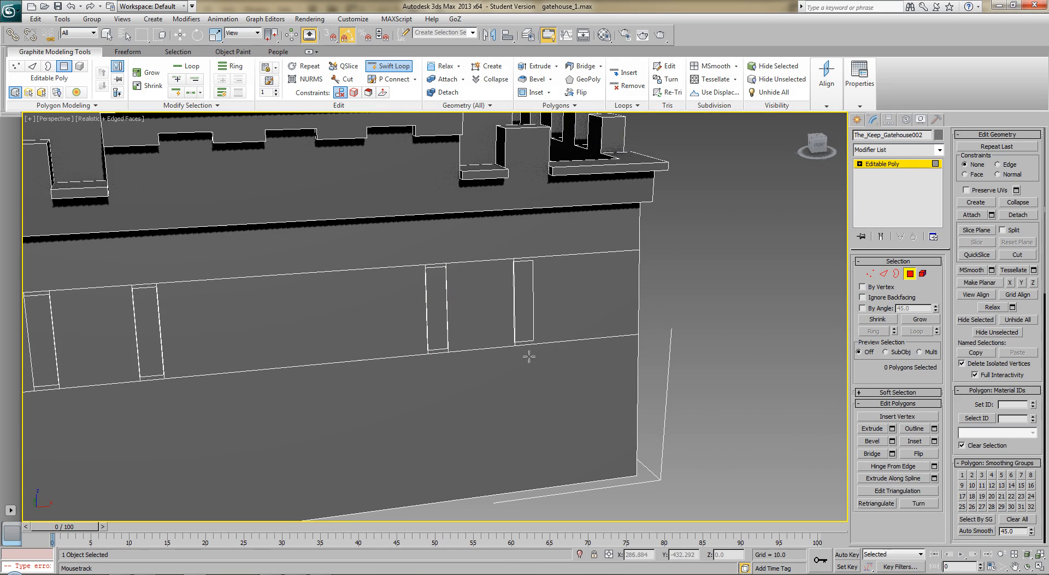
pyautogui.press('w')
pyautogui.keyDown('alt'); pyautogui.moveTo(435, 429); pyautogui.dragTo(593, 343, button='middle'); pyautogui.keyUp('alt')
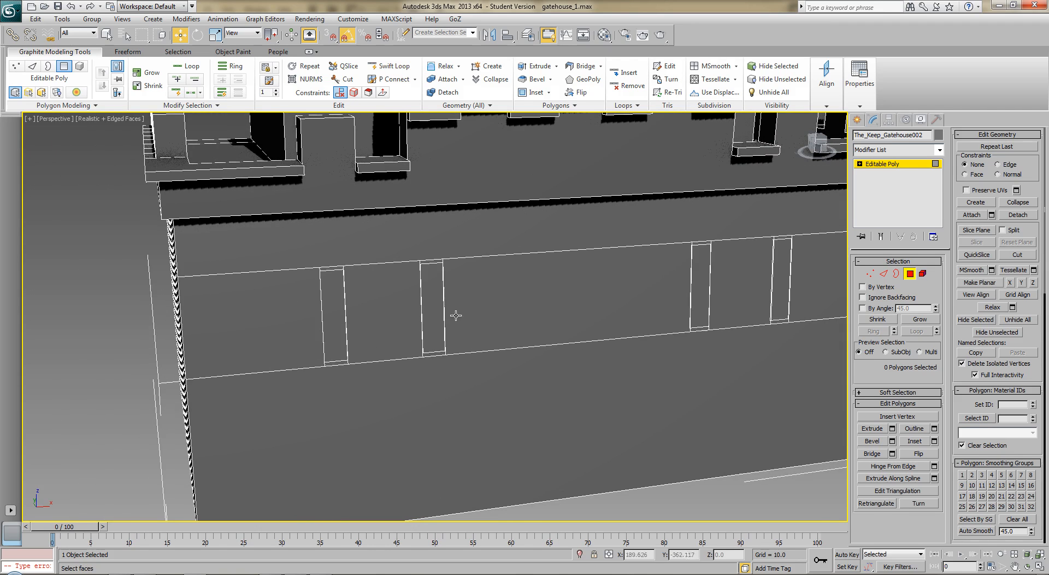
# Delete the front wall polygon above the slots and the narrow polygons covering the two leftmost slots.
pyautogui.click(435, 314)
pyautogui.click(400, 325)
pyautogui.click(331, 335)
pyautogui.press('Delete')
pyautogui.moveTo(379, 323); pyautogui.dragTo(356, 347, button='middle')
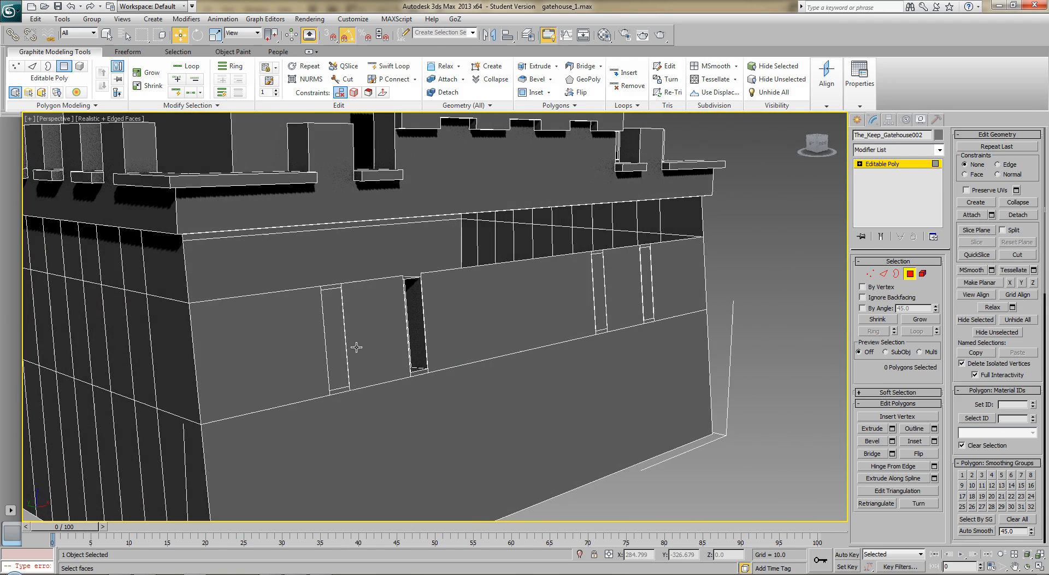
pyautogui.click(335, 344)
pyautogui.press('Delete')
# Delete the large front wall polygon below the slots and the narrow polygons covering the two rightmost slots.
pyautogui.moveTo(484, 344); pyautogui.dragTo(444, 383, button='middle')
pyautogui.click(529, 347)
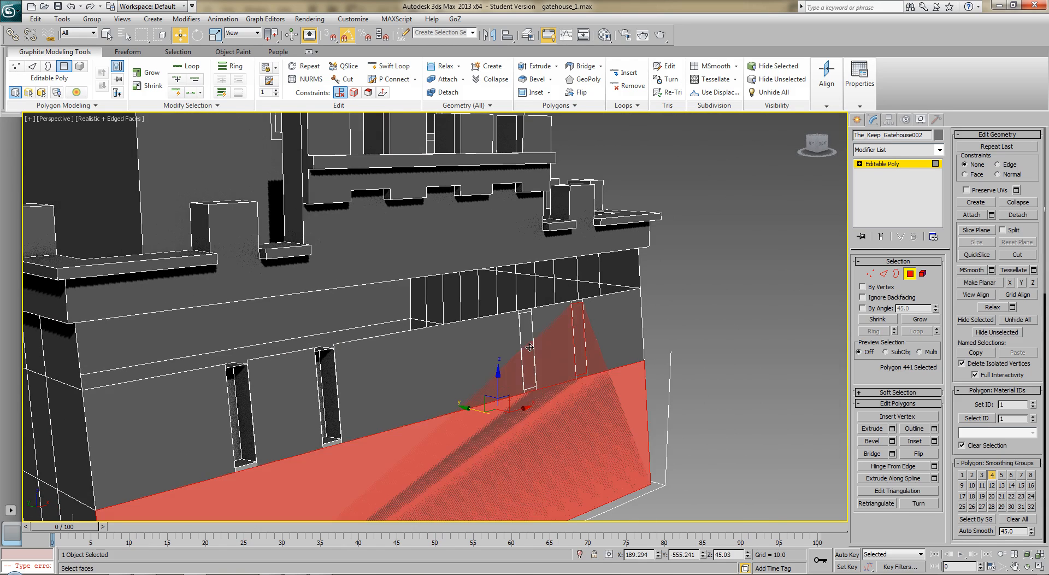
pyautogui.click(528, 325)
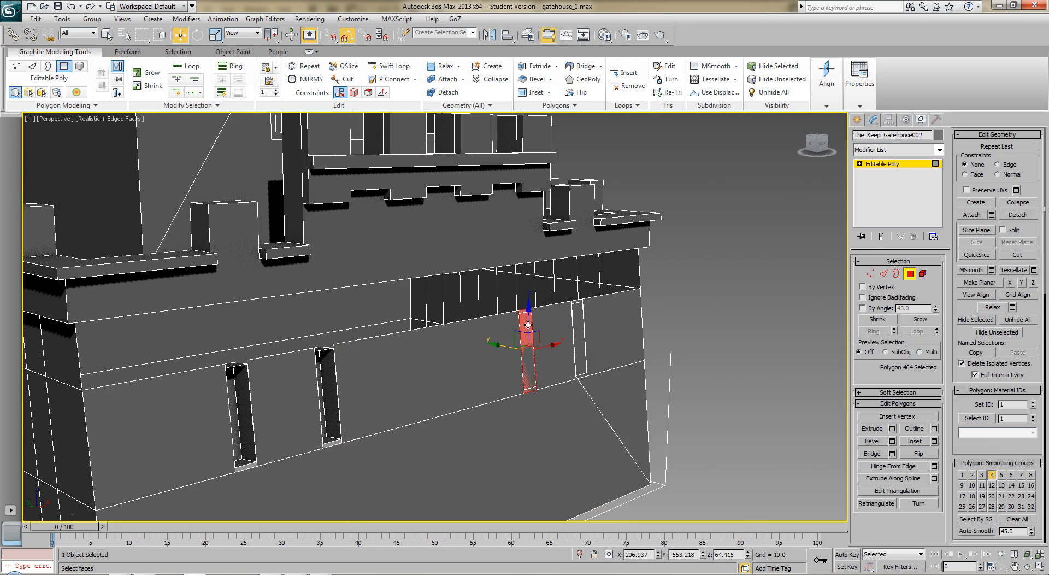
pyautogui.click(545, 462)
pyautogui.press('Delete')
pyautogui.click(528, 354)
pyautogui.press('Delete')
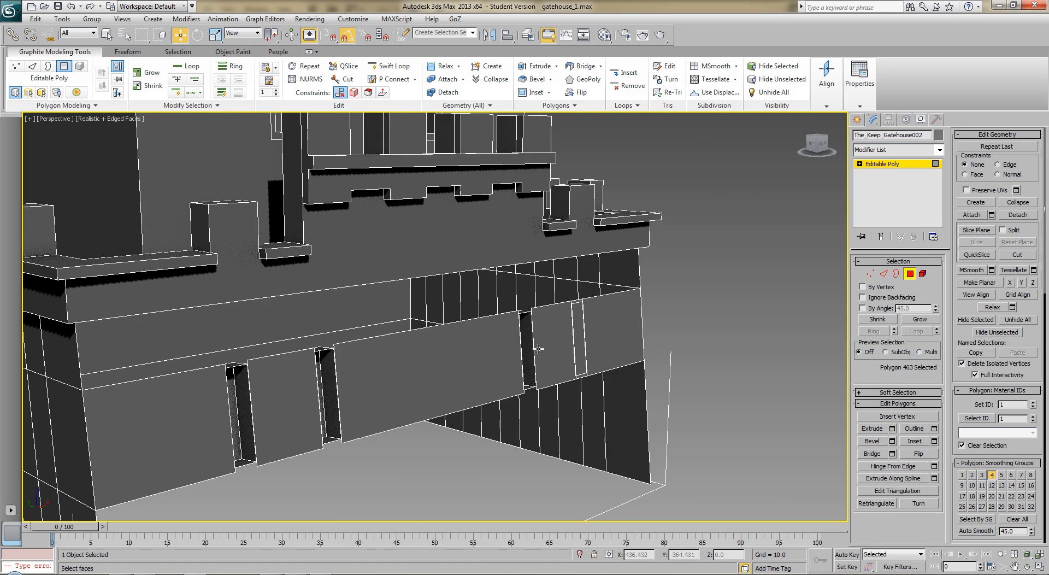
pyautogui.click(578, 335)
pyautogui.press('Delete')
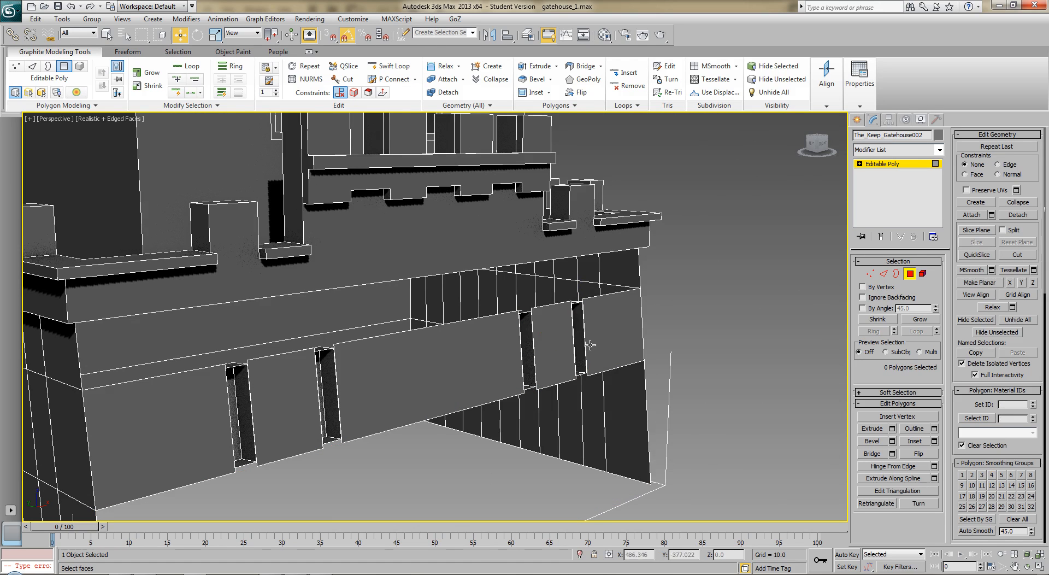
# Target Weld the two upper corner vertices of the third front slot to the wall vertices directly above them.
pyautogui.keyDown('alt'); pyautogui.moveTo(590, 345); pyautogui.dragTo(493, 370, button='middle'); pyautogui.keyUp('alt')
pyautogui.scroll(5, 514, 355)
pyautogui.scroll(4, 496, 361)
pyautogui.click(870, 274)
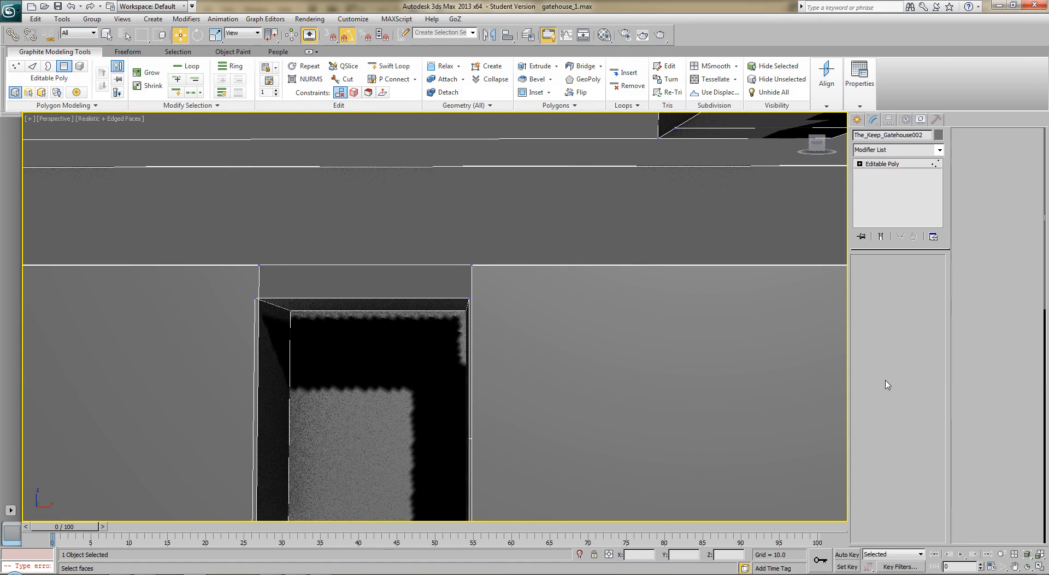
pyautogui.click(919, 441)
pyautogui.click(469, 298)
pyautogui.click(473, 264)
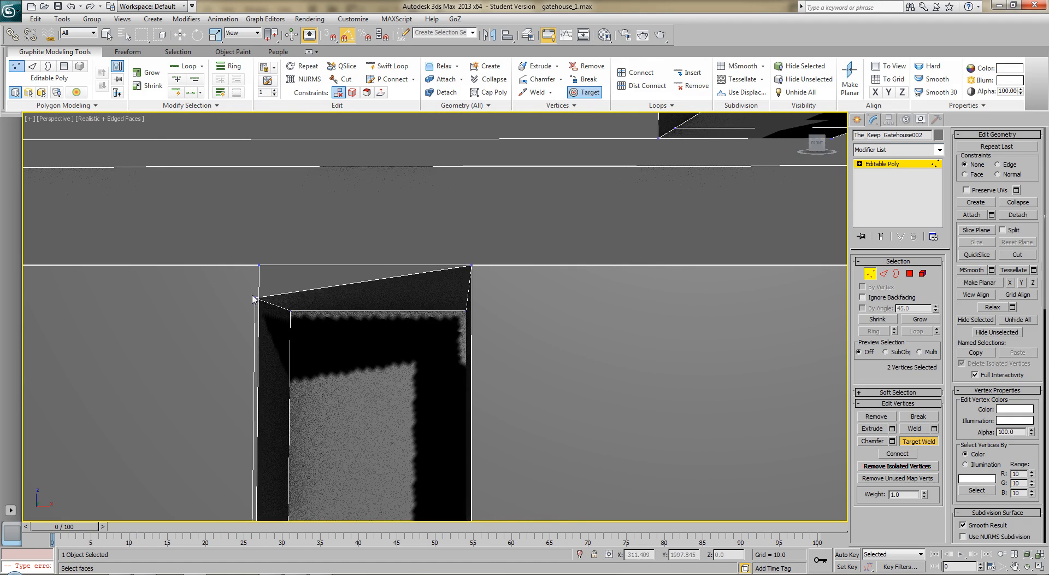
pyautogui.click(260, 266)
# Target Weld the two lower corner vertices of the third front slot to the wall vertices directly below them.
pyautogui.moveTo(301, 362); pyautogui.dragTo(327, 274, button='middle')
pyautogui.scroll(-5, 326, 274)
pyautogui.moveTo(390, 348)
pyautogui.mouseDown(button='middle')
pyautogui.moveTo(370, 309)
pyautogui.moveTo(395, 348)
pyautogui.mouseUp(button='middle')
pyautogui.scroll(5, 369, 309)
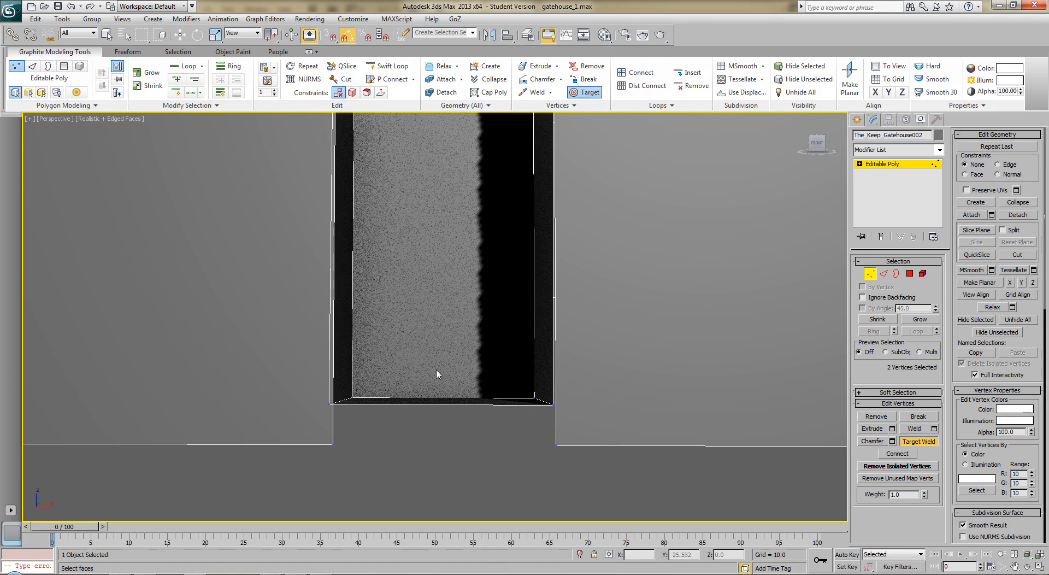
pyautogui.click(556, 445)
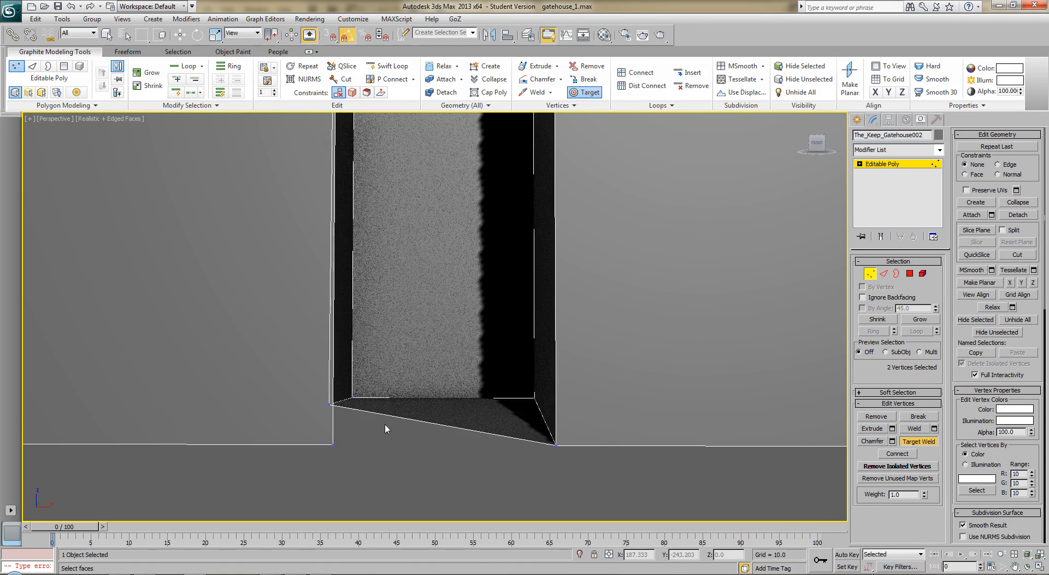
pyautogui.click(336, 444)
# Target Weld the lower and upper corner vertices of the rightmost front slot to the adjacent wall corners.
pyautogui.moveTo(607, 399); pyautogui.dragTo(549, 404, button='middle')
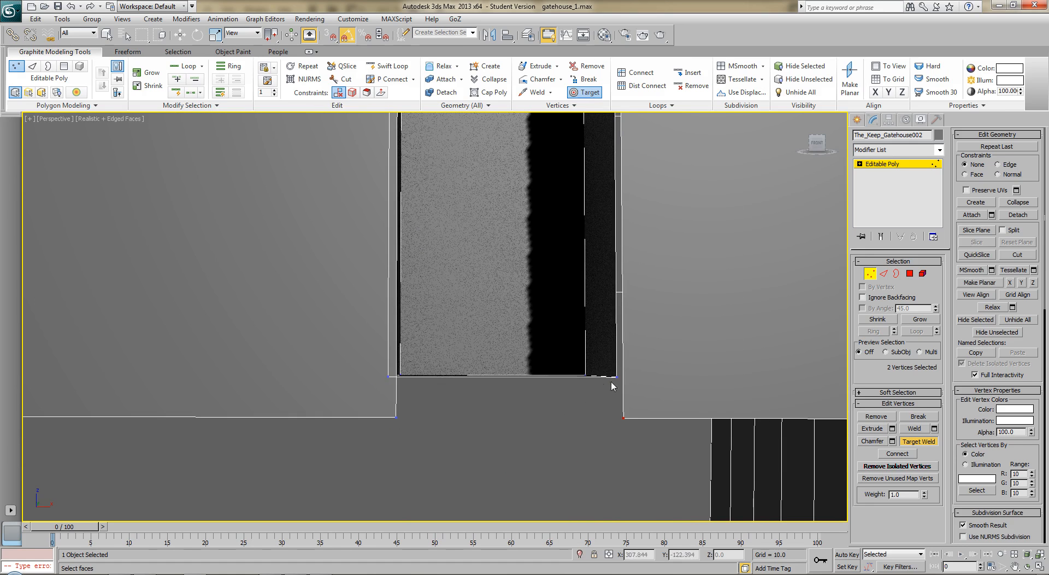
pyautogui.click(622, 418)
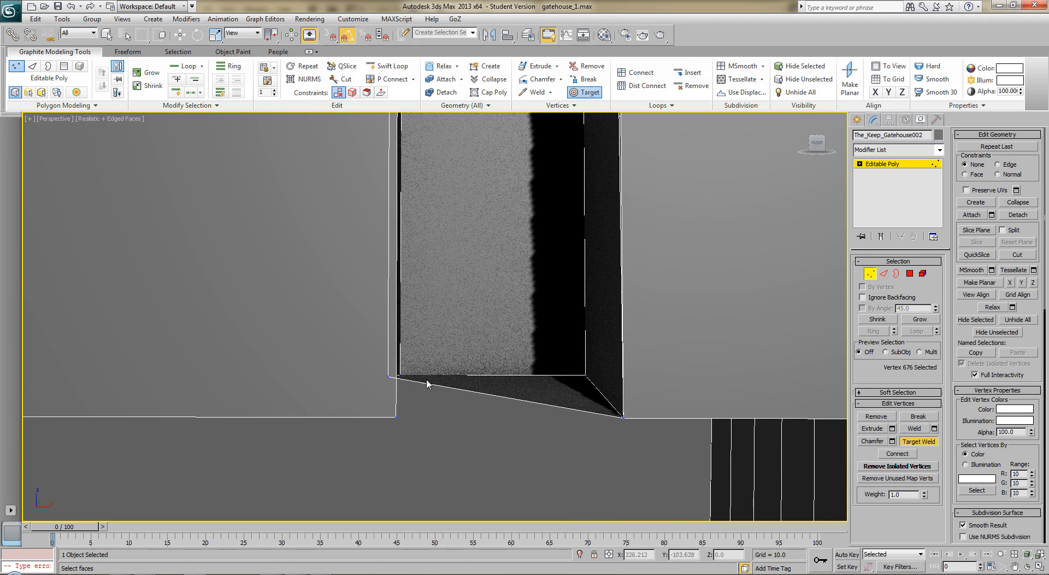
pyautogui.click(396, 418)
pyautogui.moveTo(511, 277); pyautogui.dragTo(507, 400, button='middle')
pyautogui.click(585, 411)
pyautogui.click(591, 376)
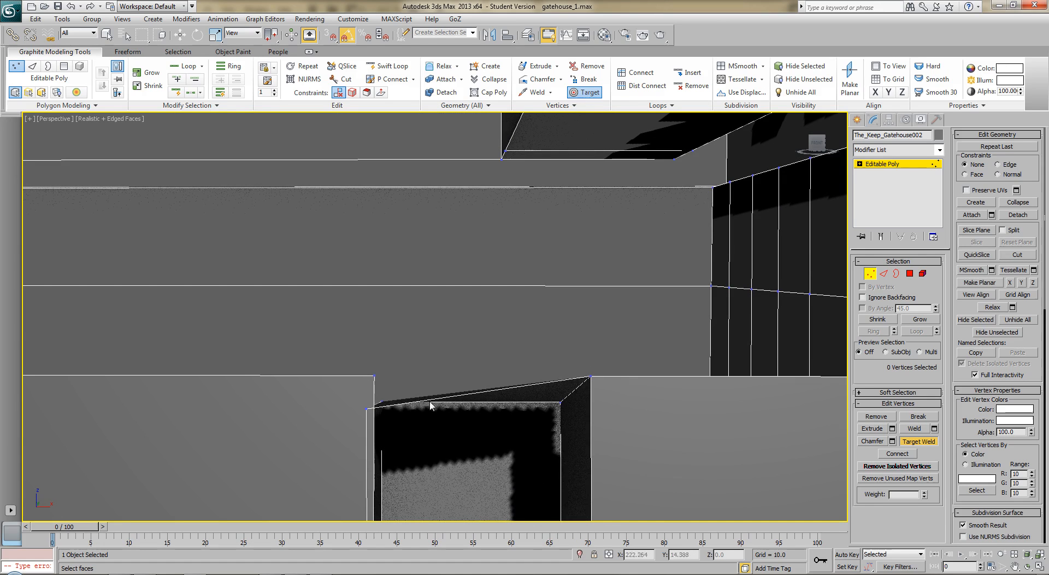
pyautogui.click(371, 407)
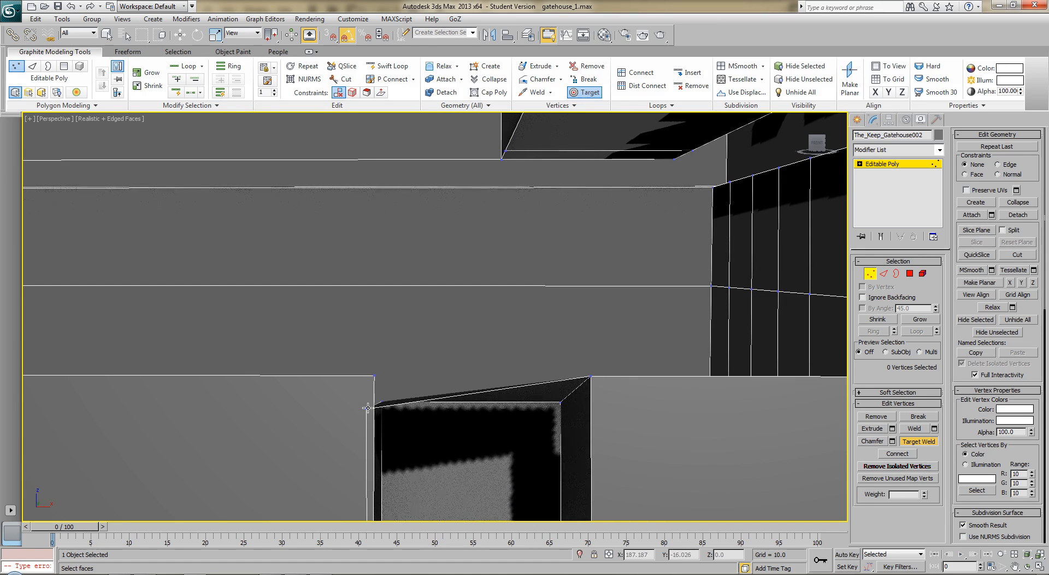
pyautogui.click(374, 376)
# Target Weld the upper and lower corner vertices of the second front slot from the left to the adjacent wall corners.
pyautogui.moveTo(248, 388); pyautogui.dragTo(831, 376, button='middle')
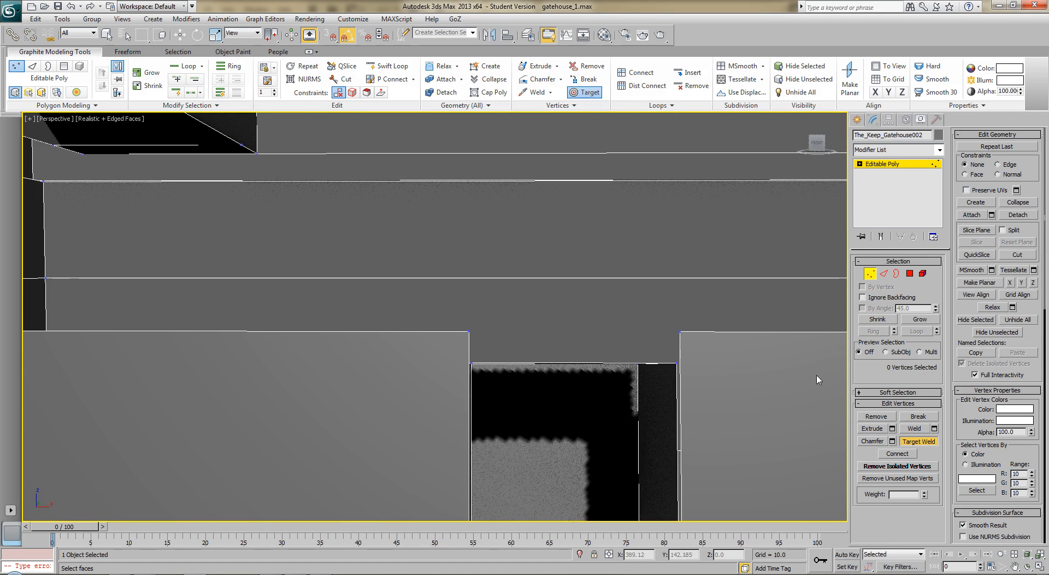
pyautogui.click(679, 333)
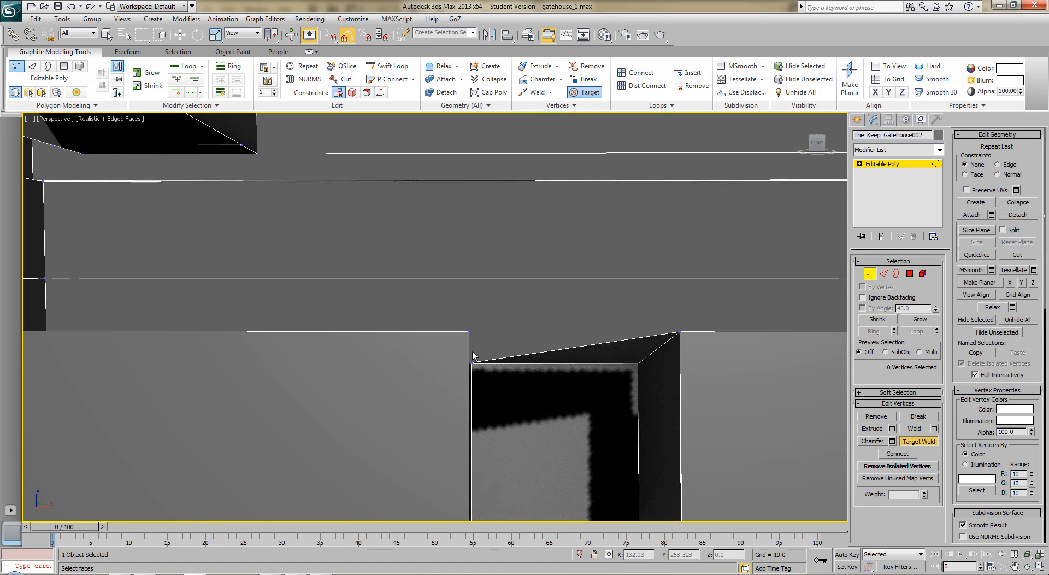
pyautogui.click(469, 332)
pyautogui.moveTo(478, 340); pyautogui.dragTo(539, 332, button='middle')
pyautogui.scroll(-3, 520, 340)
pyautogui.scroll(4, 539, 331)
pyautogui.moveTo(600, 321); pyautogui.dragTo(559, 331, button='middle')
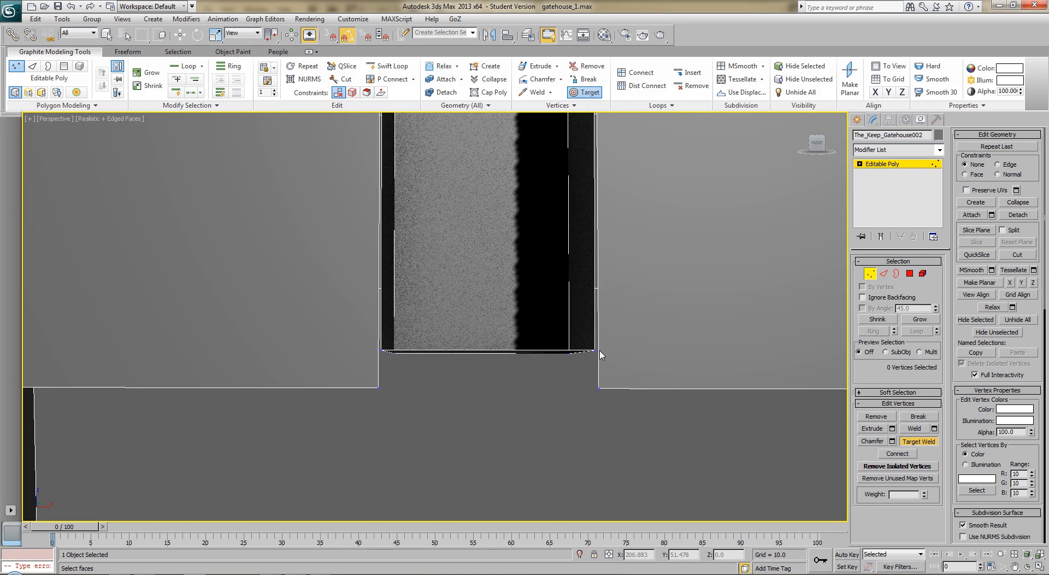
pyautogui.click(600, 389)
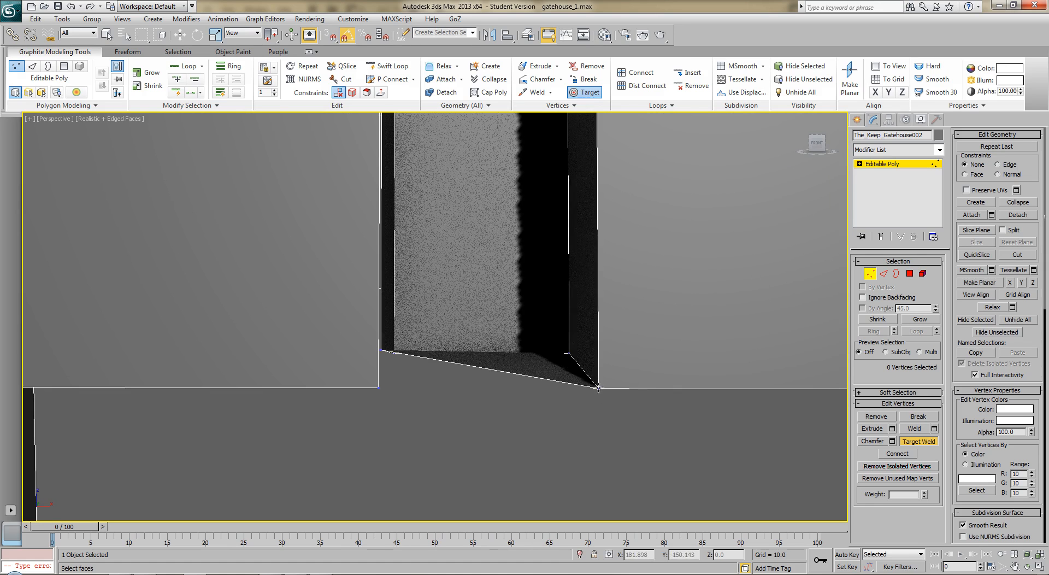
pyautogui.click(378, 390)
# Target Weld the lower and upper corner vertices of the leftmost front slot to the adjacent wall corners.
pyautogui.moveTo(277, 374); pyautogui.dragTo(410, 370, button='middle')
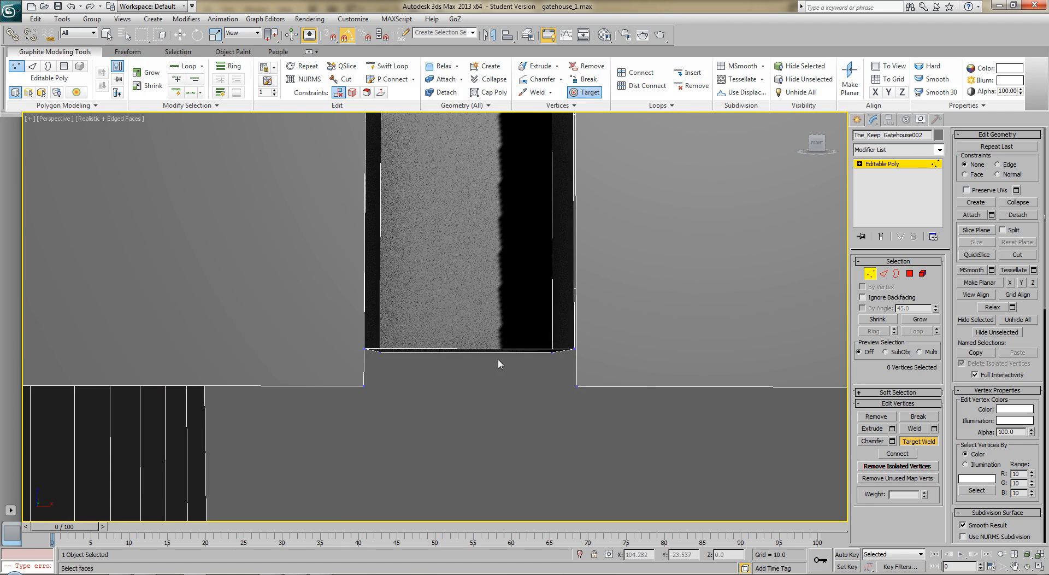
pyautogui.click(576, 386)
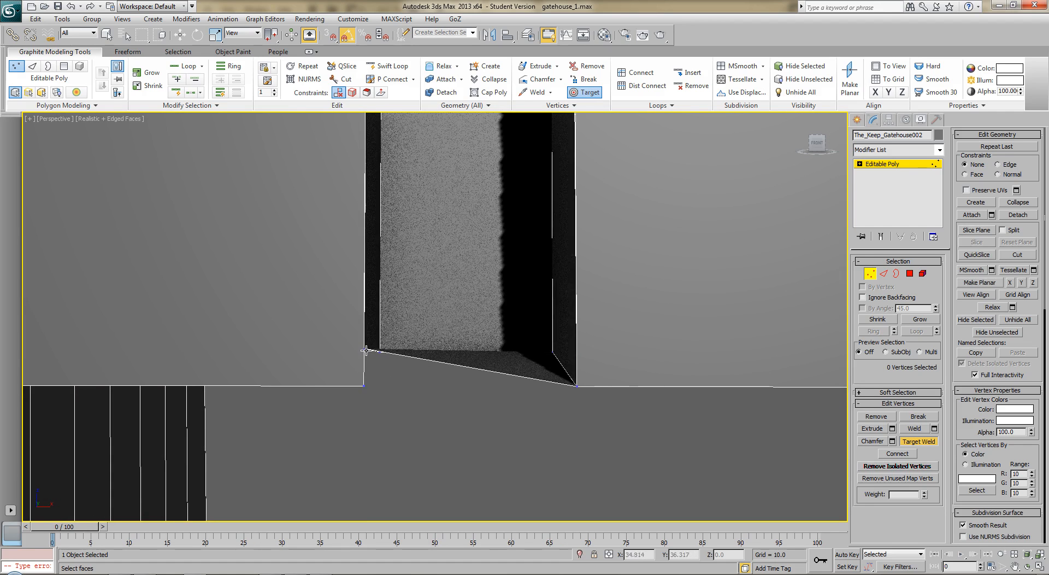
pyautogui.click(364, 385)
pyautogui.moveTo(401, 291); pyautogui.dragTo(401, 418, button='middle')
pyautogui.click(388, 363)
pyautogui.click(389, 333)
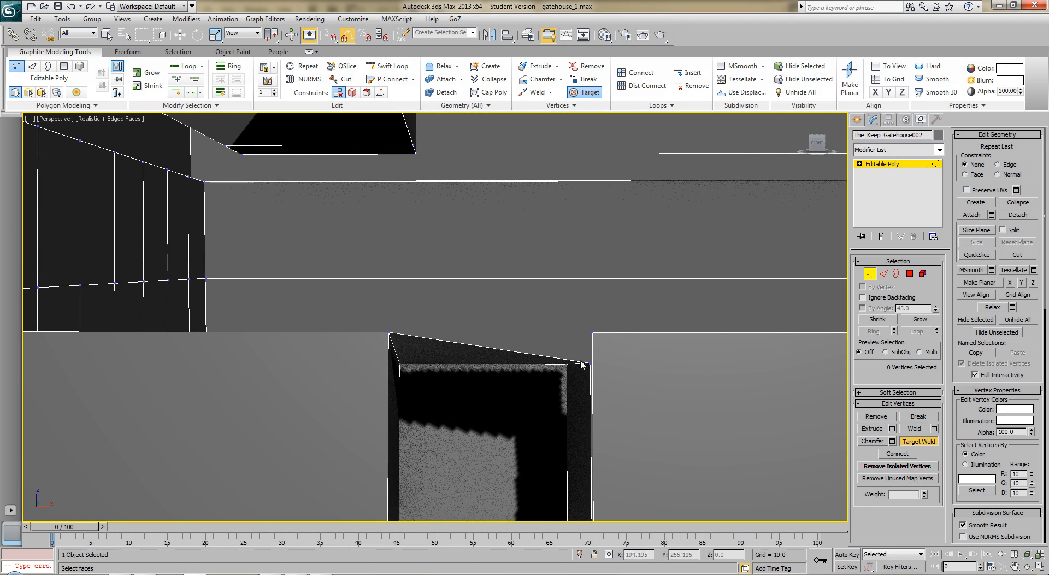
pyautogui.click(592, 333)
# Cut three vertical edges from the lower corners of the left parapet ledges down to the bottom edge of the front wall band.
pyautogui.scroll(-5, 447, 342)
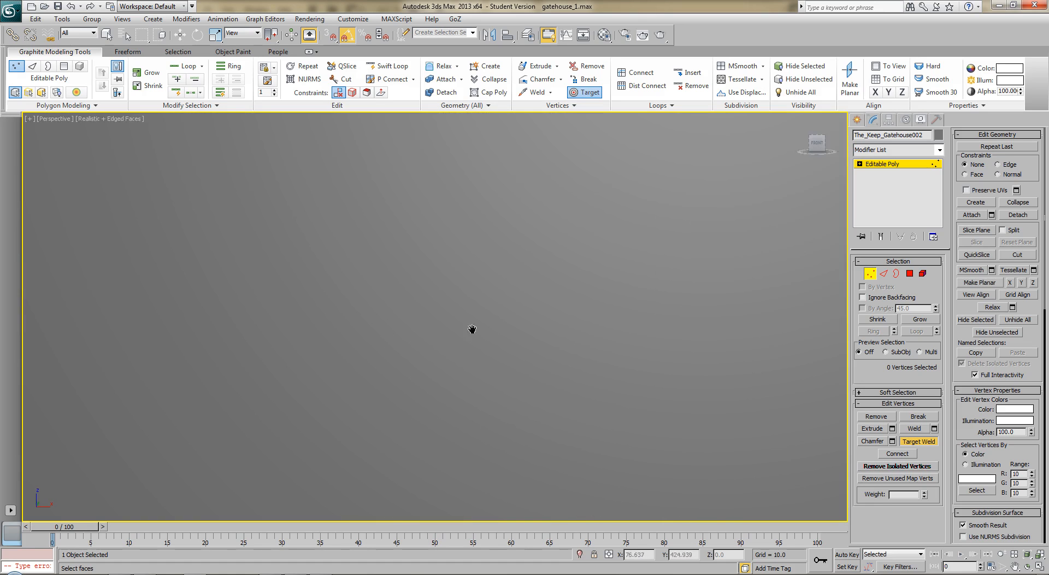
pyautogui.scroll(-5, 491, 325)
pyautogui.keyDown('alt'); pyautogui.moveTo(489, 326); pyautogui.dragTo(461, 350, button='middle'); pyautogui.keyUp('alt')
pyautogui.scroll(8, 524, 373)
pyautogui.scroll(4, 449, 344)
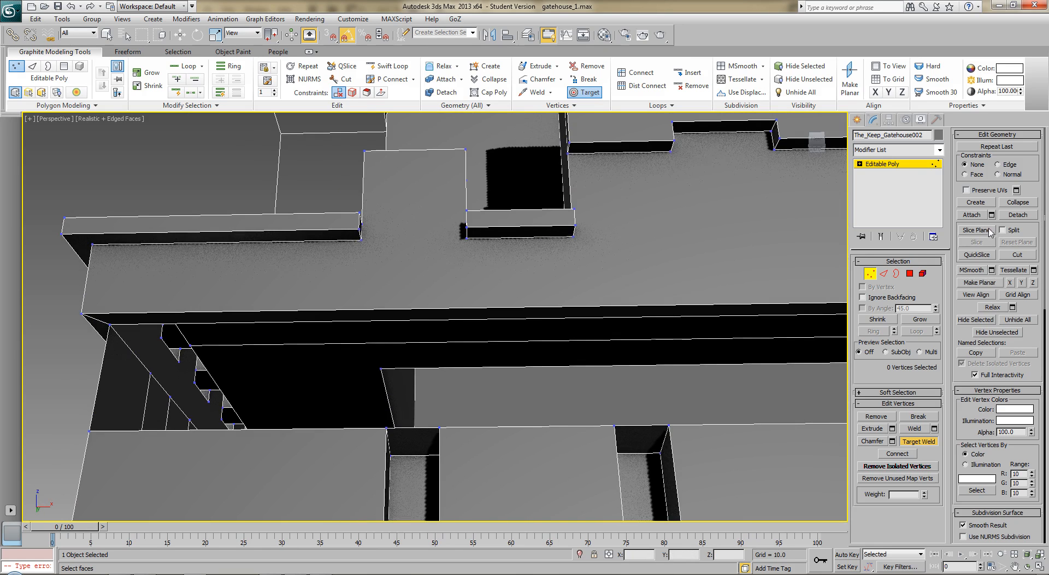
pyautogui.click(1017, 255)
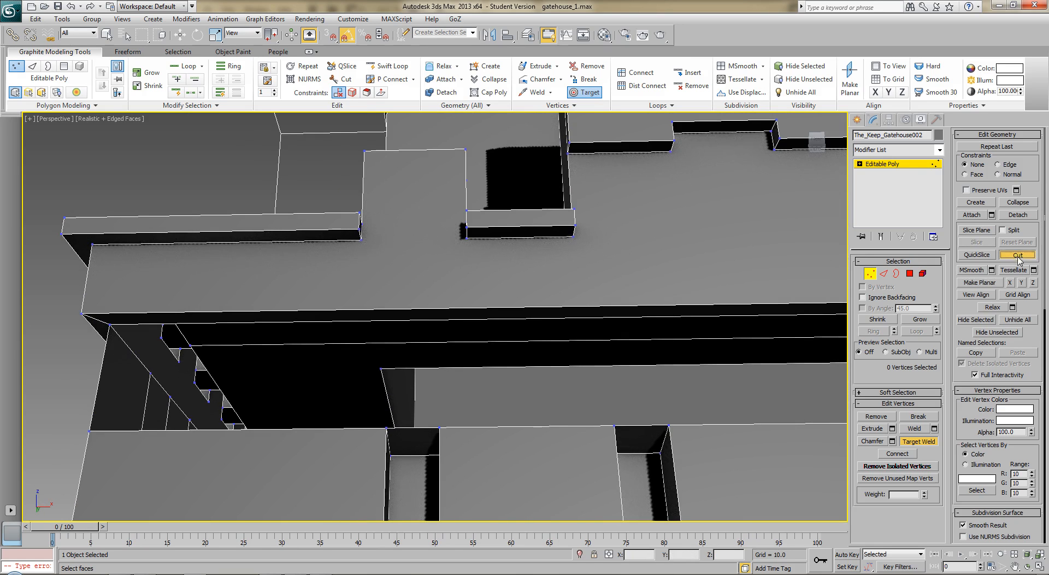
pyautogui.click(361, 239)
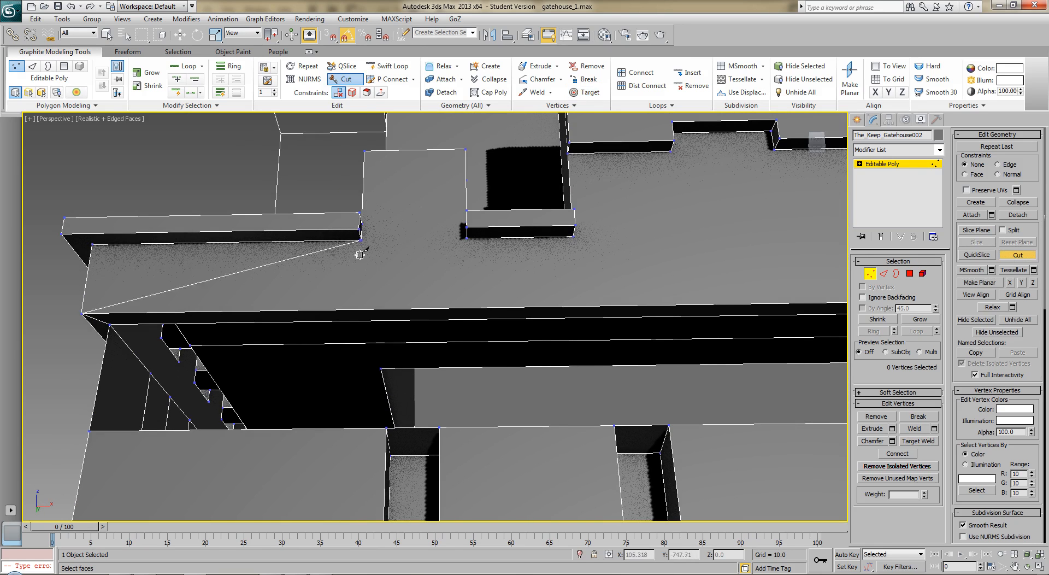
pyautogui.click(359, 310)
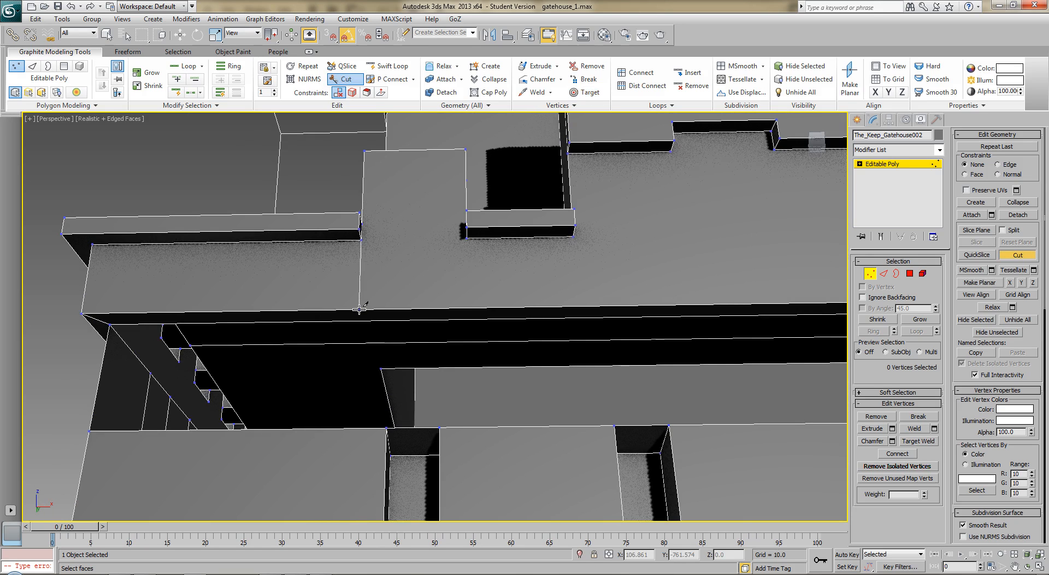
pyautogui.click(467, 239)
pyautogui.click(468, 307)
pyautogui.click(573, 239)
pyautogui.click(577, 308)
pyautogui.rightClick(577, 308)
# Cut vertical edges from the first two inner lower corners of the central stepped overhang down to the band's bottom edge.
pyautogui.moveTo(714, 267); pyautogui.dragTo(586, 322, button='middle')
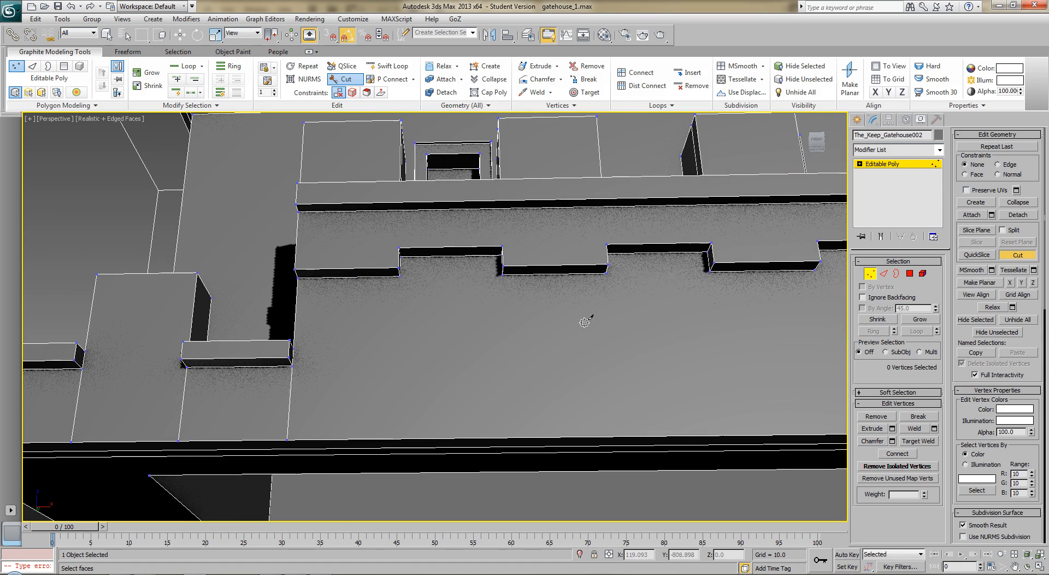
pyautogui.click(399, 278)
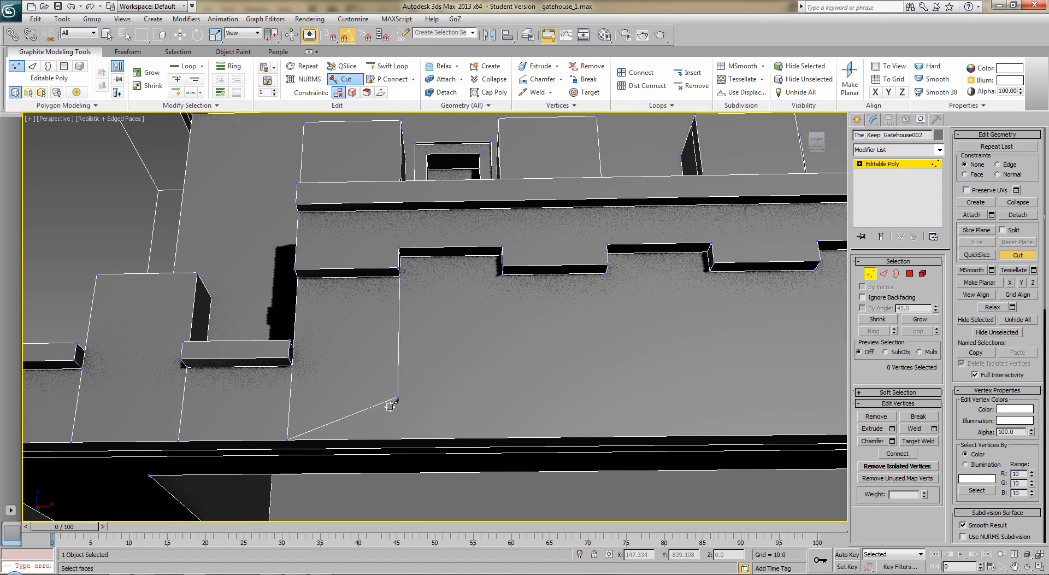
pyautogui.click(396, 437)
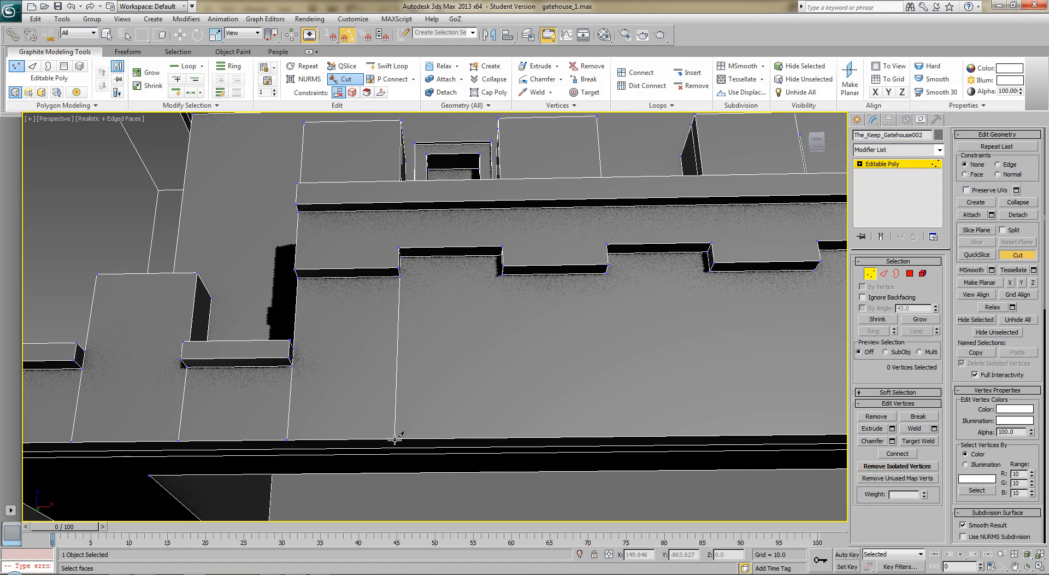
pyautogui.click(502, 275)
pyautogui.click(504, 438)
pyautogui.rightClick(507, 436)
# Cut three more vertical edges from the next lower corners of the central overhang down to the band's bottom edge.
pyautogui.moveTo(688, 344); pyautogui.dragTo(468, 345, button='middle')
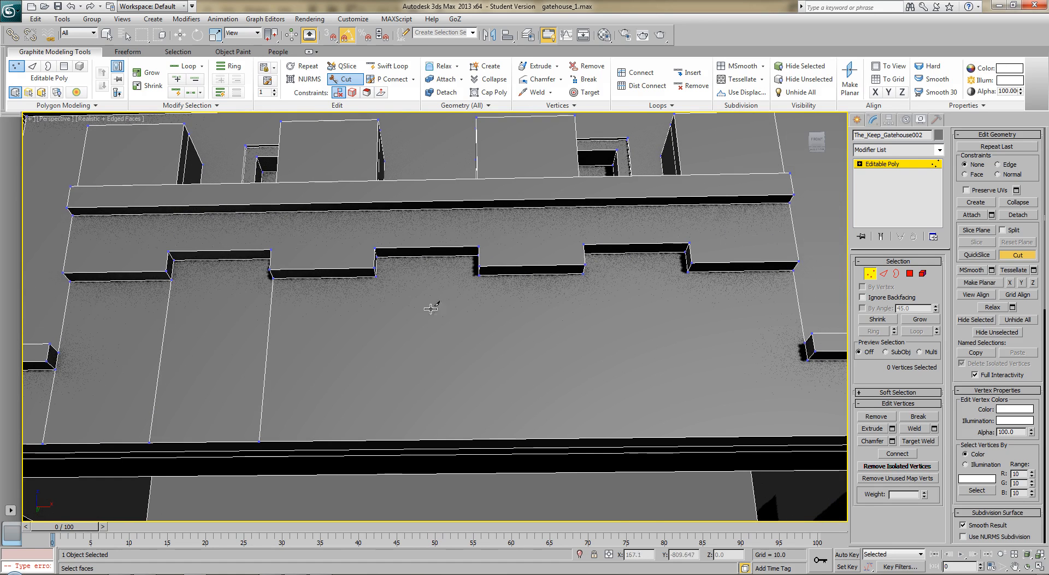
pyautogui.click(375, 275)
pyautogui.click(369, 433)
pyautogui.rightClick(370, 434)
pyautogui.click(479, 276)
pyautogui.click(479, 440)
pyautogui.rightClick(479, 440)
pyautogui.moveTo(595, 389); pyautogui.dragTo(396, 417, button='middle')
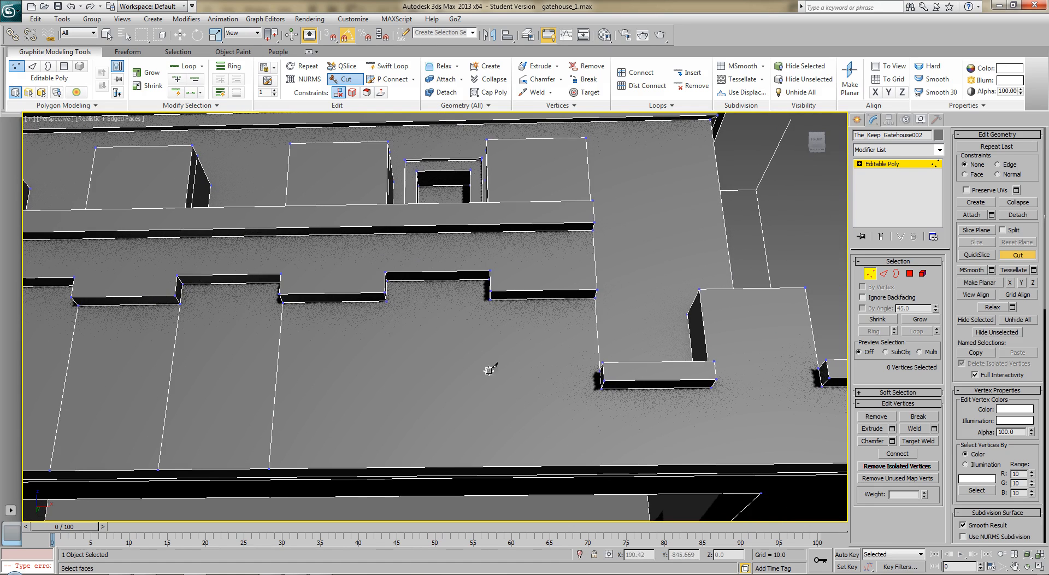
pyautogui.click(387, 301)
pyautogui.click(379, 469)
pyautogui.rightClick(378, 468)
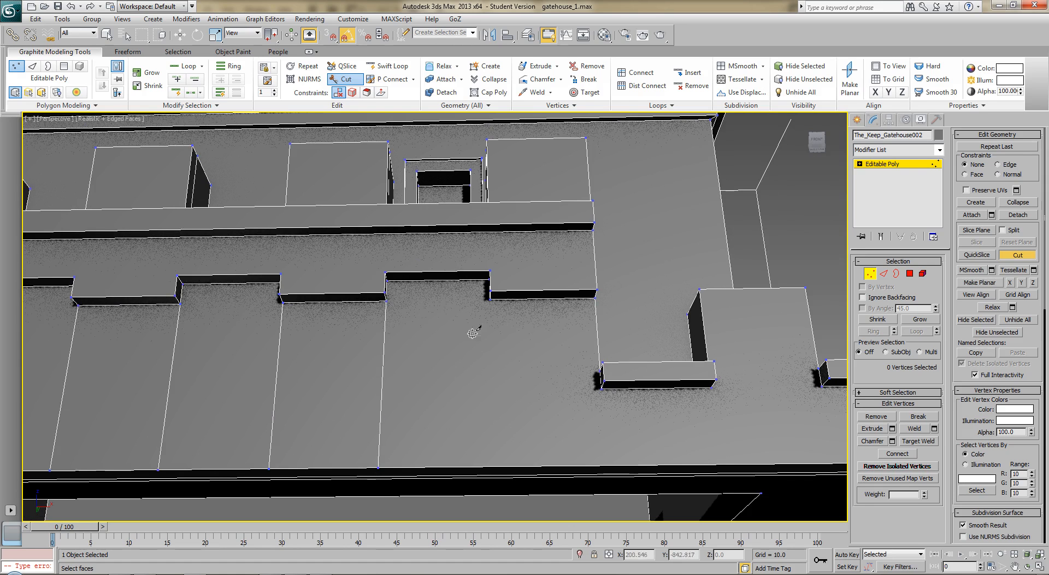
# Cut vertical edges from the central overhang's last lower corner and the right parapet ledges' lower corners down to the front band's bottom edge.
pyautogui.click(489, 300)
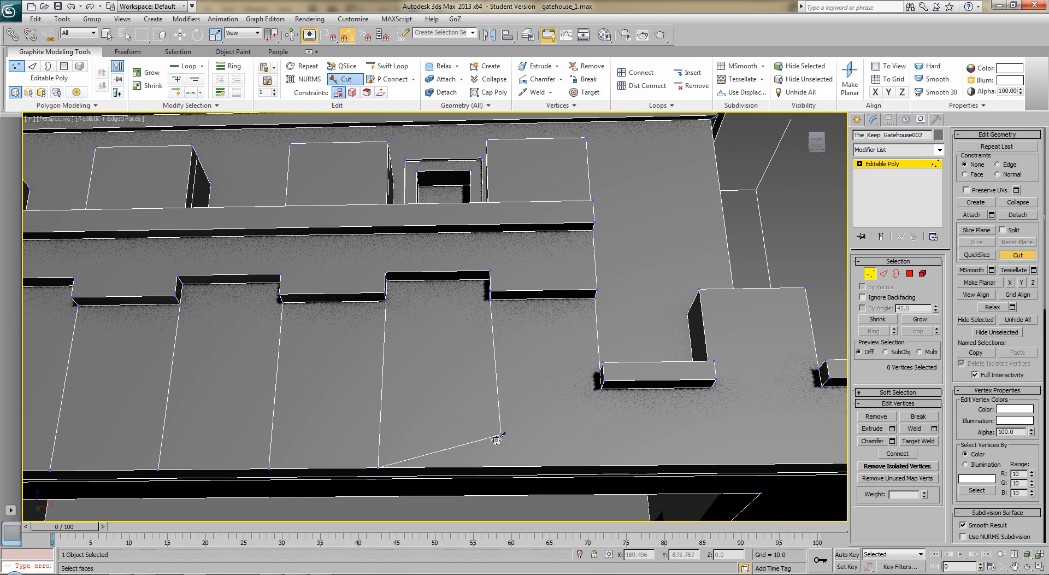
pyautogui.click(493, 466)
pyautogui.rightClick(494, 466)
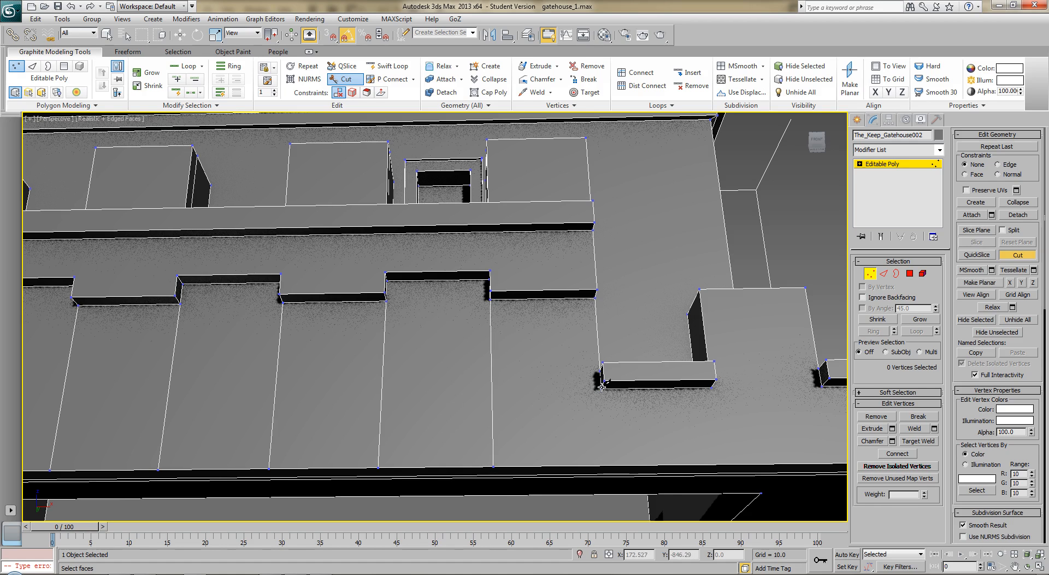
pyautogui.click(602, 388)
pyautogui.moveTo(687, 431); pyautogui.dragTo(504, 414, button='middle')
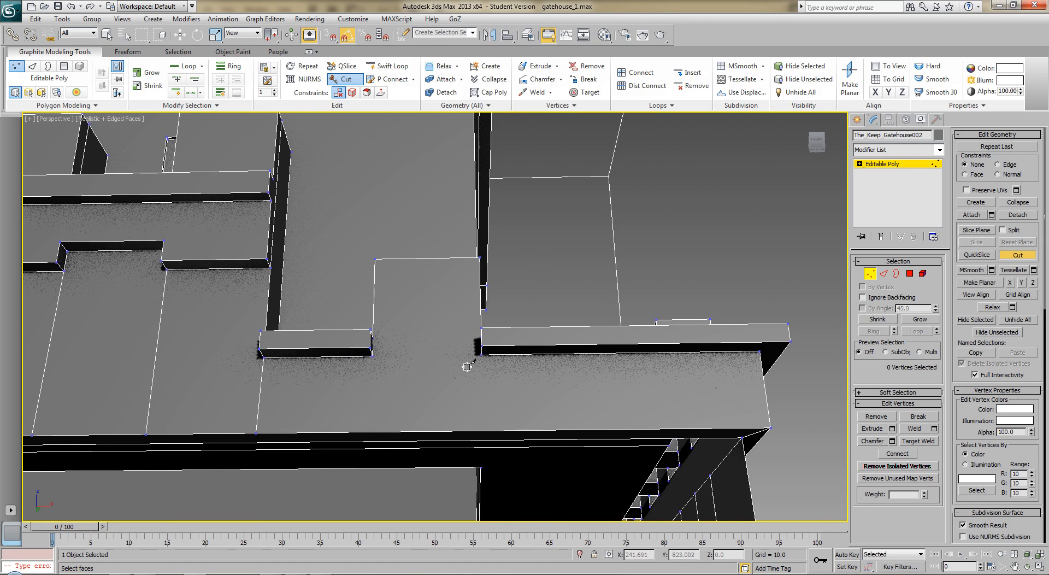
pyautogui.click(484, 430)
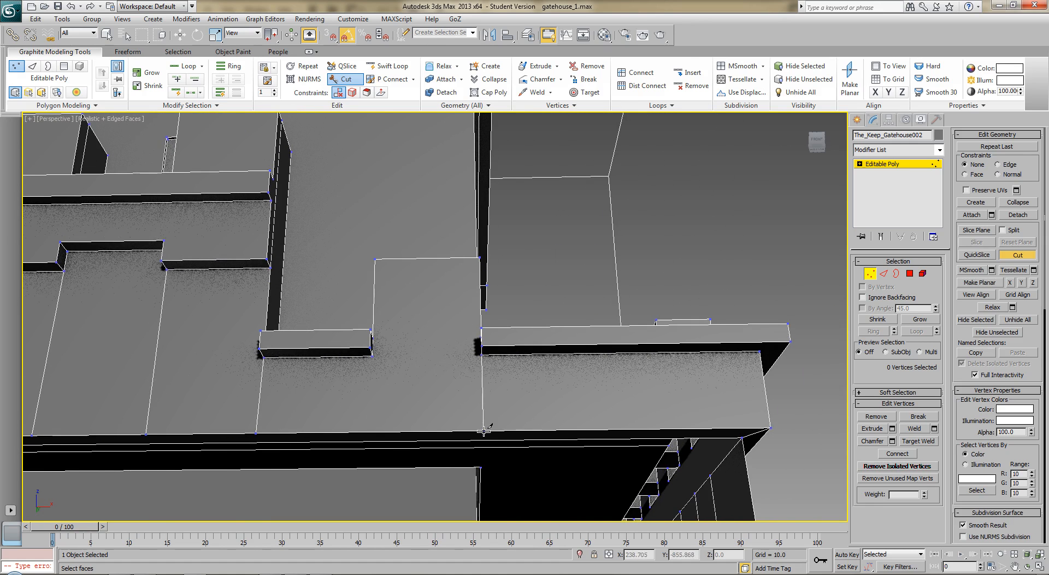
pyautogui.click(371, 356)
pyautogui.click(371, 431)
# Cut a diagonal edge across the parapet's top face from its inner corner to its outer corner.
pyautogui.keyDown('alt'); pyautogui.moveTo(497, 408); pyautogui.dragTo(531, 376, button='middle'); pyautogui.keyUp('alt')
pyautogui.scroll(-3, 532, 377)
pyautogui.moveTo(437, 395)
pyautogui.keyDown('alt'); pyautogui.mouseDown(button='middle')
pyautogui.moveTo(403, 435)
pyautogui.moveTo(415, 359)
pyautogui.moveTo(417, 396)
pyautogui.mouseUp(button='middle'); pyautogui.keyUp('alt')
pyautogui.moveTo(487, 432); pyautogui.dragTo(408, 349, button='middle')
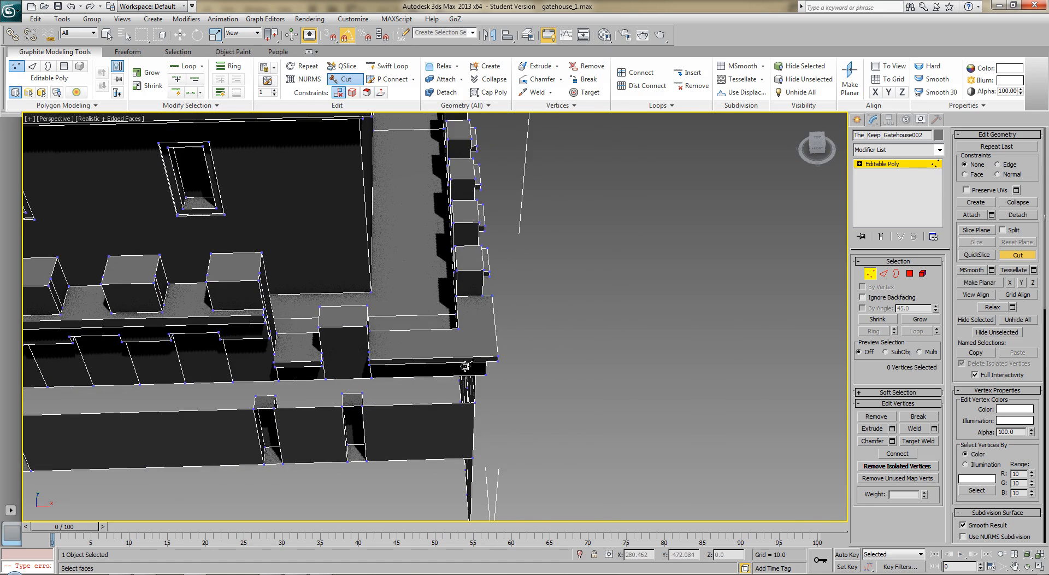
pyautogui.scroll(5, 465, 366)
pyautogui.moveTo(480, 376); pyautogui.dragTo(410, 307, button='middle')
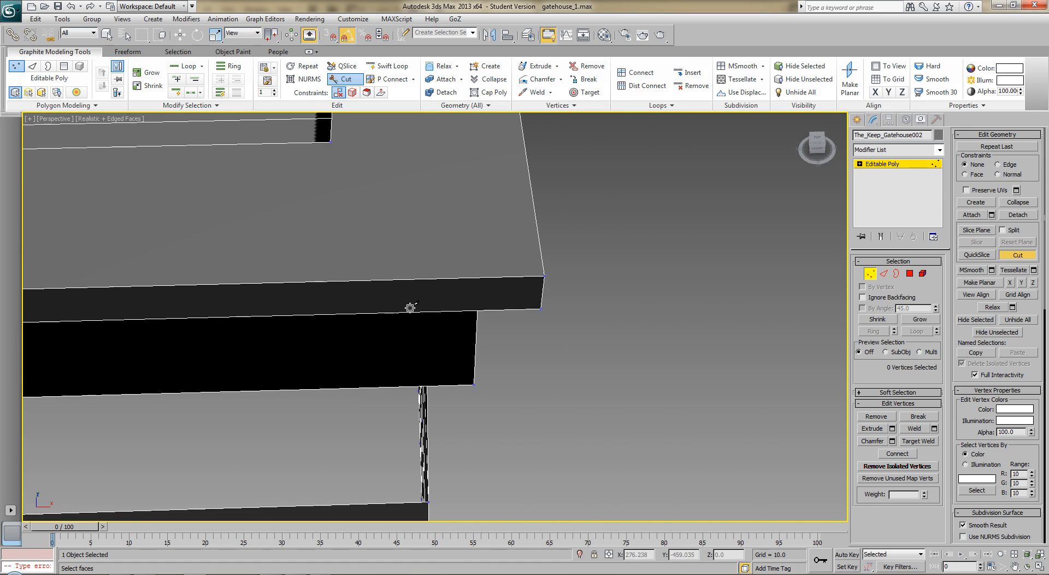
pyautogui.click(331, 142)
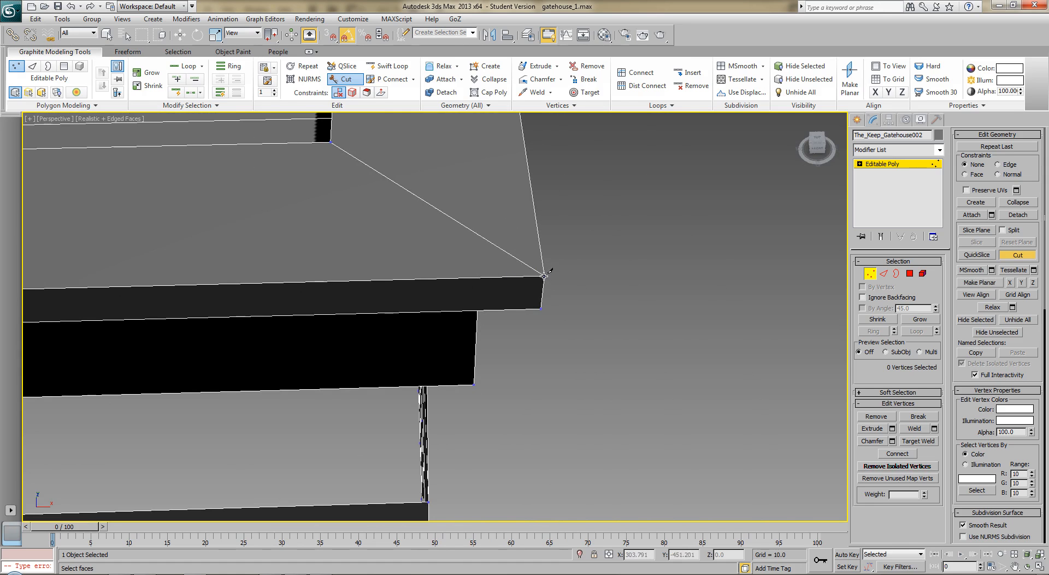
pyautogui.scroll(-5, 405, 280)
pyautogui.keyDown('alt'); pyautogui.moveTo(309, 275); pyautogui.dragTo(436, 333, button='middle'); pyautogui.keyUp('alt')
pyautogui.scroll(10, 435, 333)
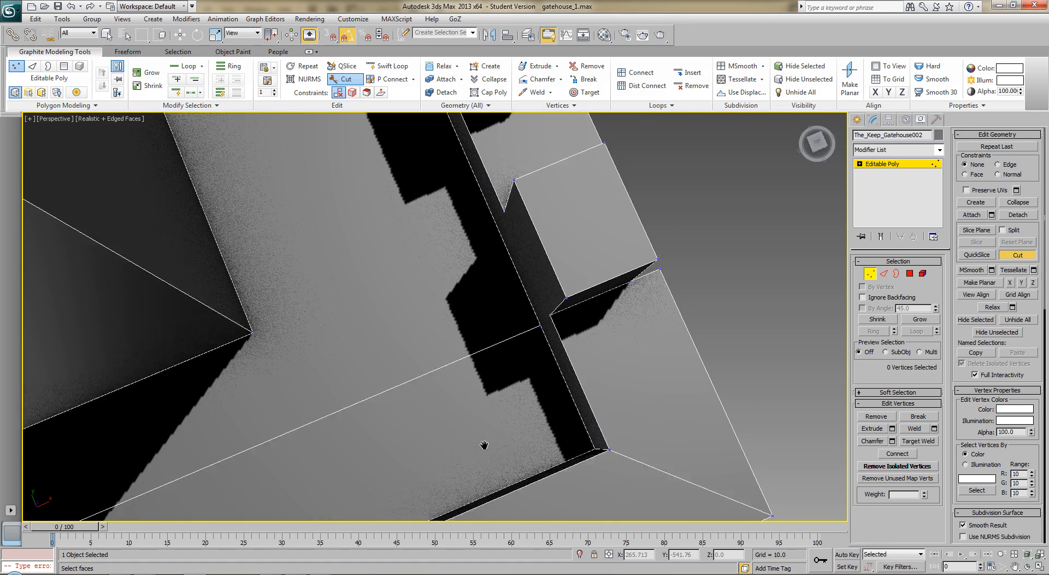
pyautogui.click(597, 464)
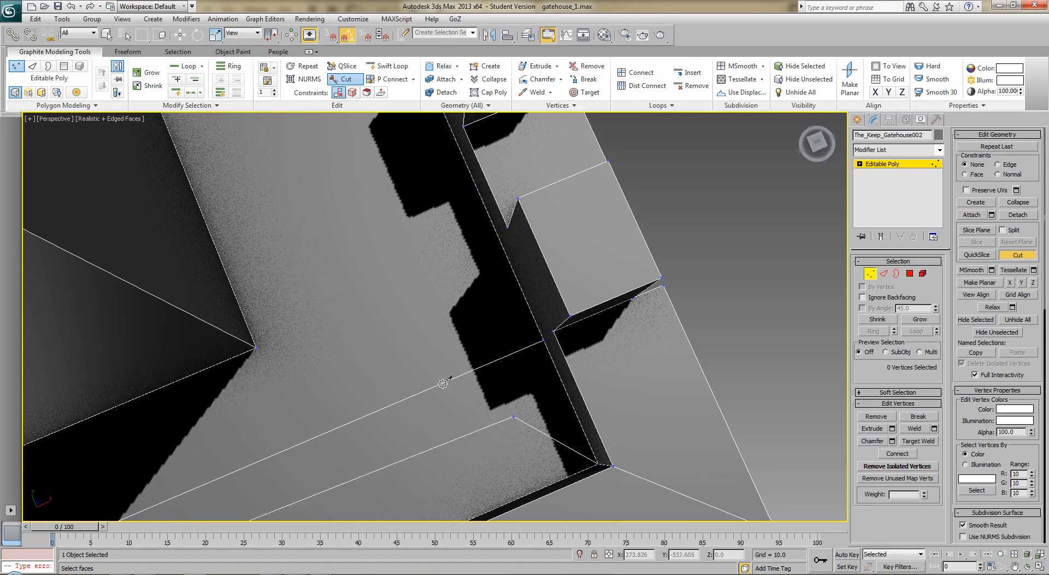
pyautogui.rightClick(258, 348)
pyautogui.moveTo(356, 331); pyautogui.dragTo(360, 313, button='middle')
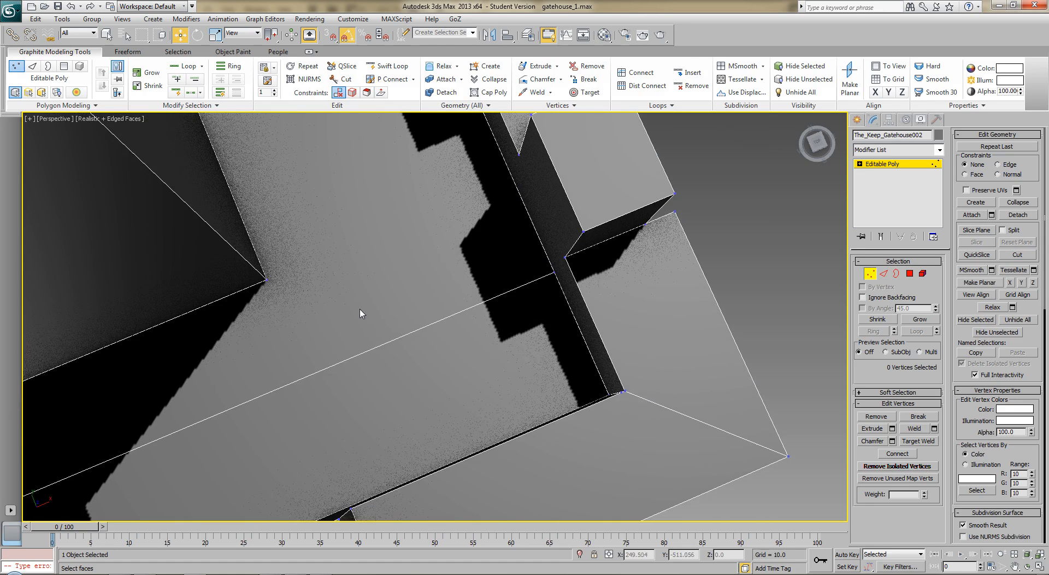
pyautogui.scroll(-10, 384, 319)
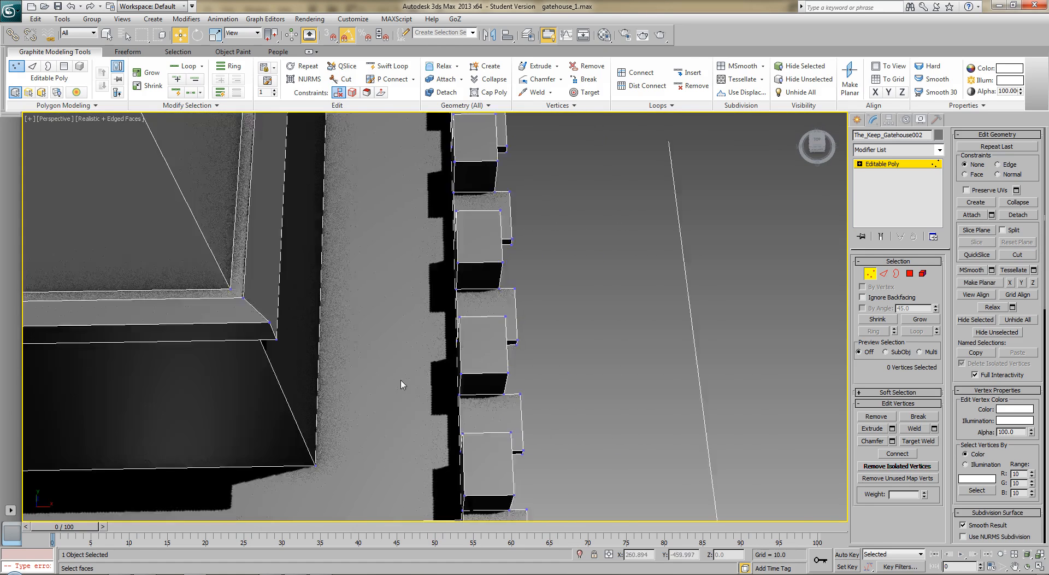
pyautogui.scroll(10, 355, 360)
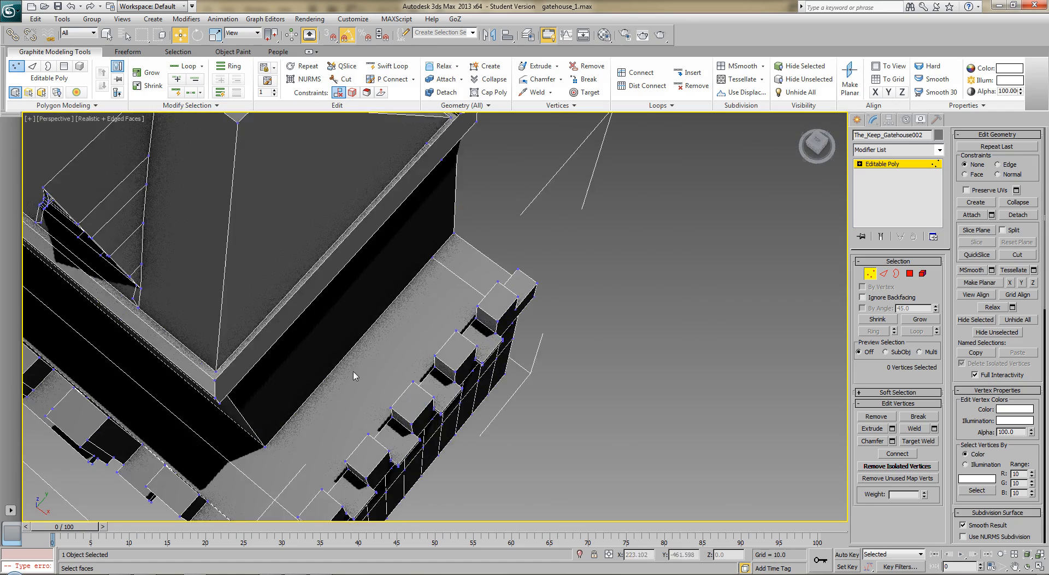
pyautogui.scroll(6, 386, 248)
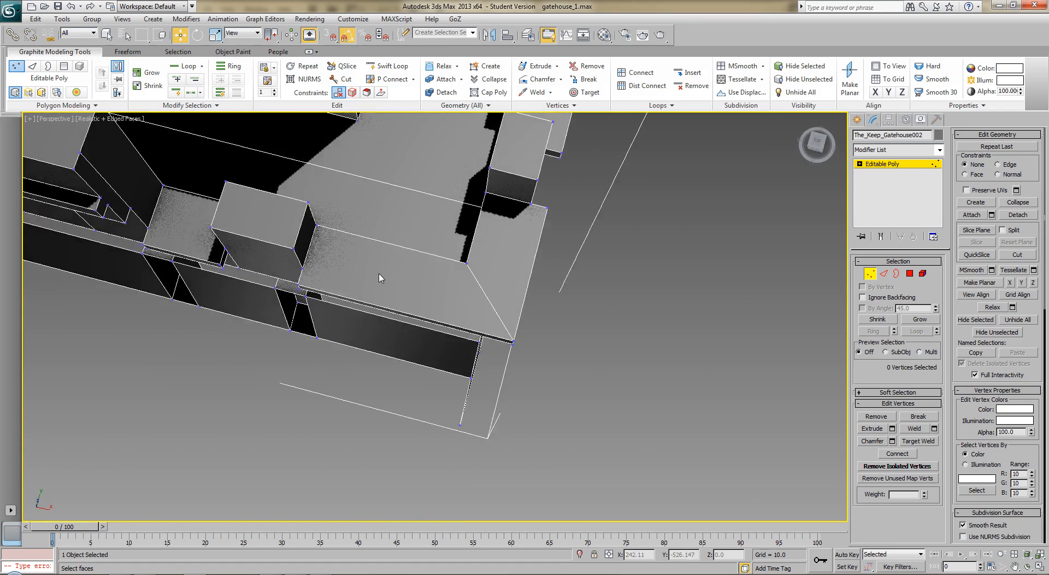
# Cut a diagonal edge across the walkway from the tower's base corner to the inner parapet corner, and remove the stray vertex on it.
pyautogui.click(1019, 255)
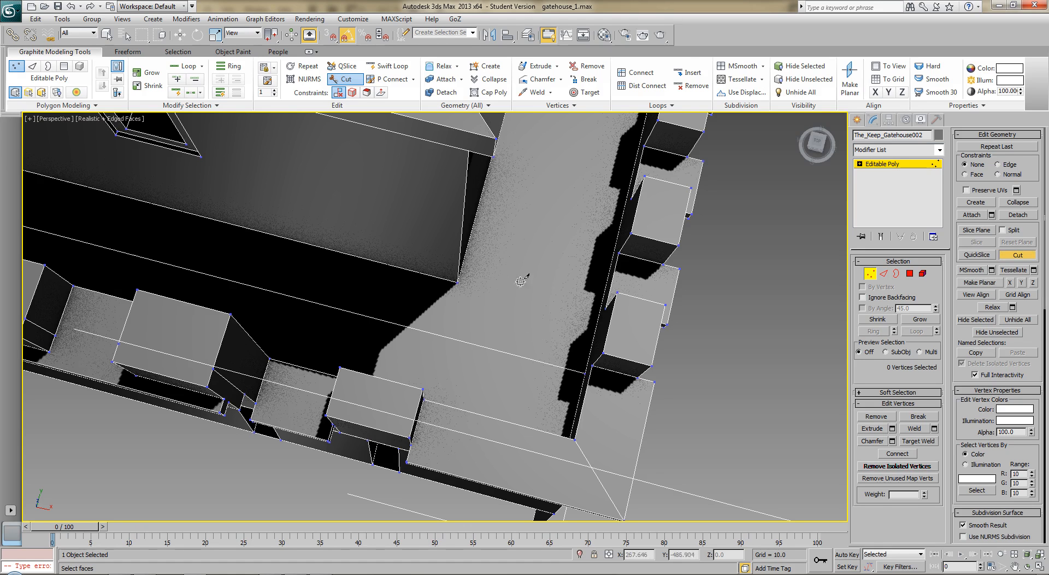
pyautogui.click(459, 283)
pyautogui.click(529, 389)
pyautogui.moveTo(574, 395); pyautogui.dragTo(546, 310, button='middle')
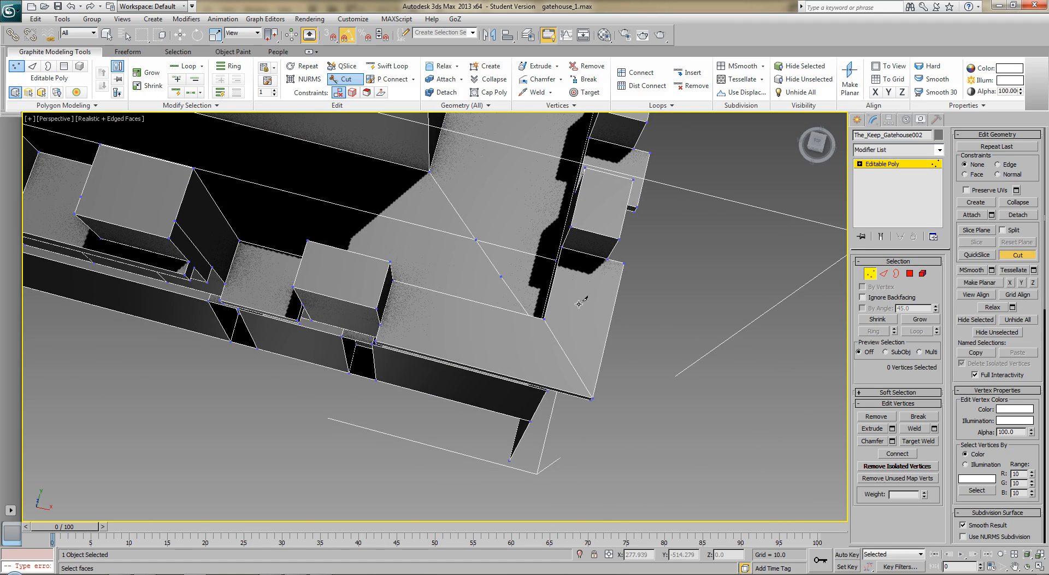
pyautogui.press('w')
pyautogui.click(501, 276)
pyautogui.press('BackSpace')
# Cut vertical edges from the lower corners of the side wall's corner ledge and the ledge beside it down to the band's bottom edge.
pyautogui.keyDown('alt'); pyautogui.moveTo(604, 253); pyautogui.dragTo(499, 346, button='middle'); pyautogui.keyUp('alt')
pyautogui.scroll(4, 498, 347)
pyautogui.moveTo(491, 309); pyautogui.dragTo(560, 331, button='middle')
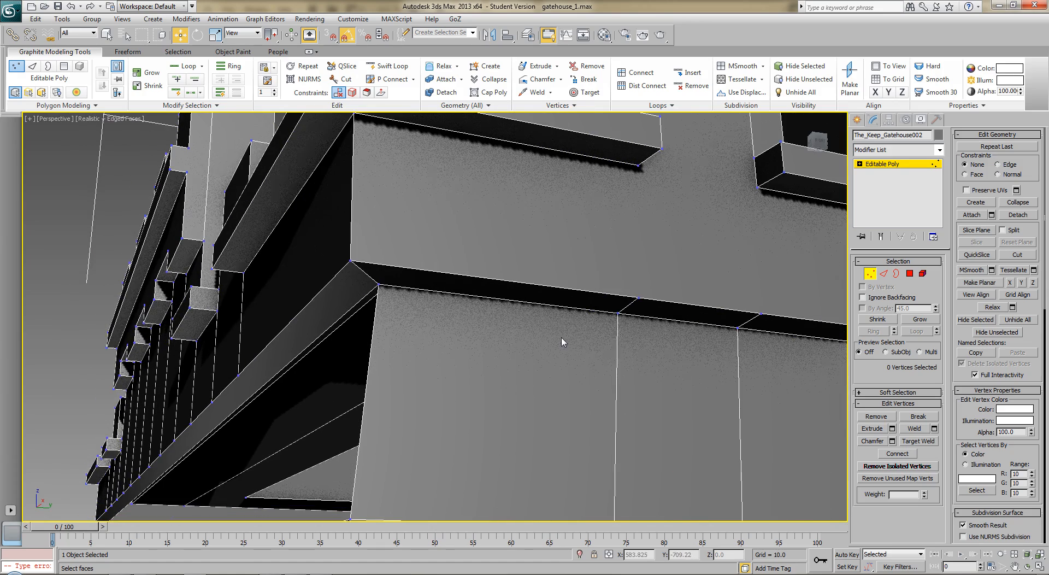
pyautogui.keyDown('alt'); pyautogui.moveTo(315, 312); pyautogui.dragTo(417, 253, button='middle'); pyautogui.keyUp('alt')
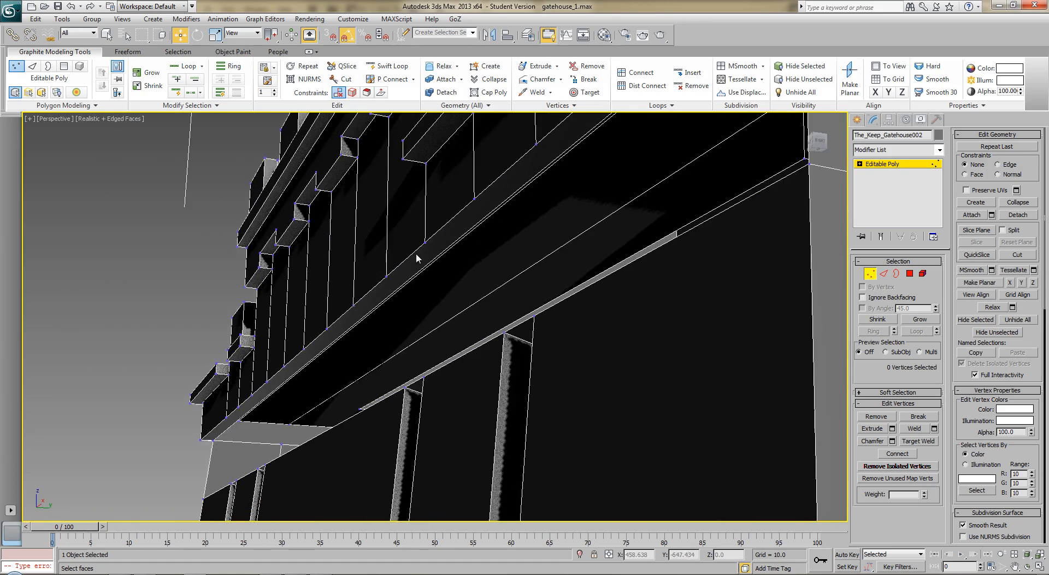
pyautogui.moveTo(526, 287); pyautogui.dragTo(443, 298, button='middle')
pyautogui.moveTo(704, 262); pyautogui.dragTo(693, 267, button='middle')
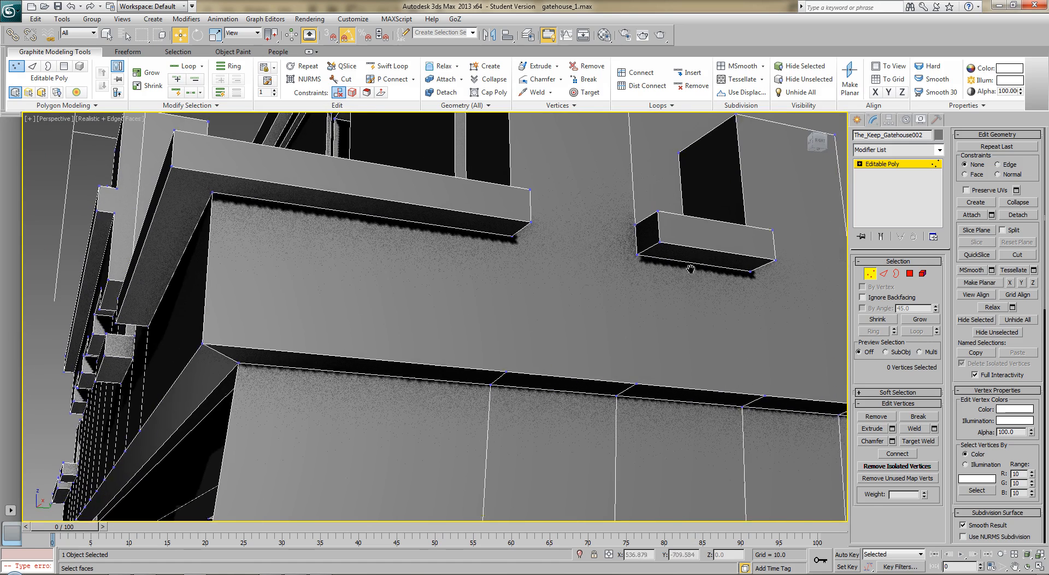
pyautogui.click(1017, 255)
pyautogui.click(510, 235)
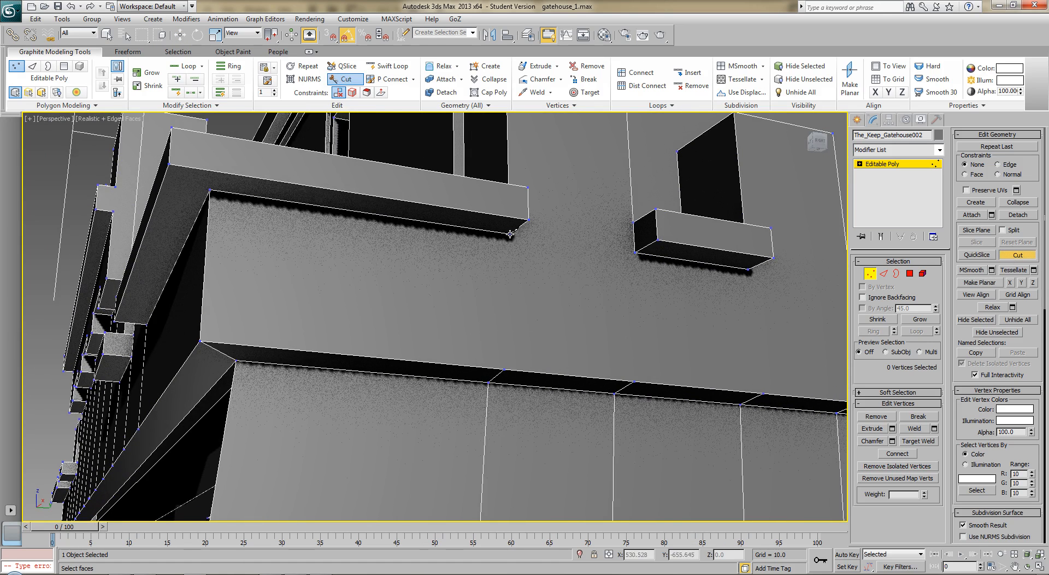
pyautogui.click(636, 253)
pyautogui.click(748, 269)
pyautogui.click(764, 393)
pyautogui.moveTo(785, 345); pyautogui.dragTo(621, 326, button='middle')
pyautogui.rightClick(414, 253)
# Cut vertical edges from the lower corners of the side wall's next two ledges and the last ledge's near corner down to the band's bottom edge.
pyautogui.click(410, 252)
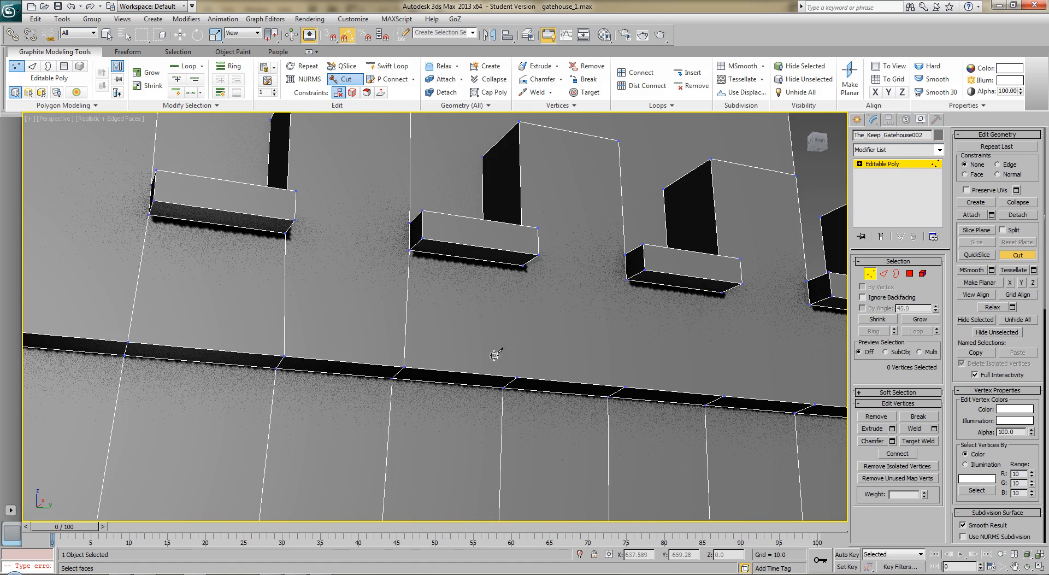
pyautogui.click(517, 376)
pyautogui.click(523, 266)
pyautogui.click(627, 281)
pyautogui.click(724, 294)
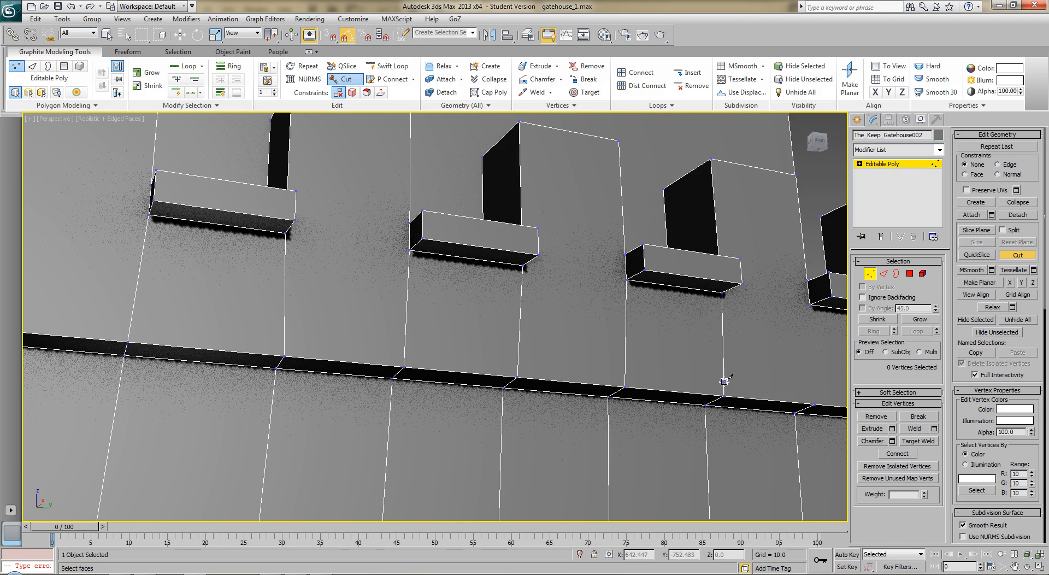
pyautogui.click(725, 394)
pyautogui.click(814, 403)
# Cut vertical edges from the last ledge's far lower corner and the end merlon's base corner down to the side band's bottom edge.
pyautogui.scroll(-5, 776, 339)
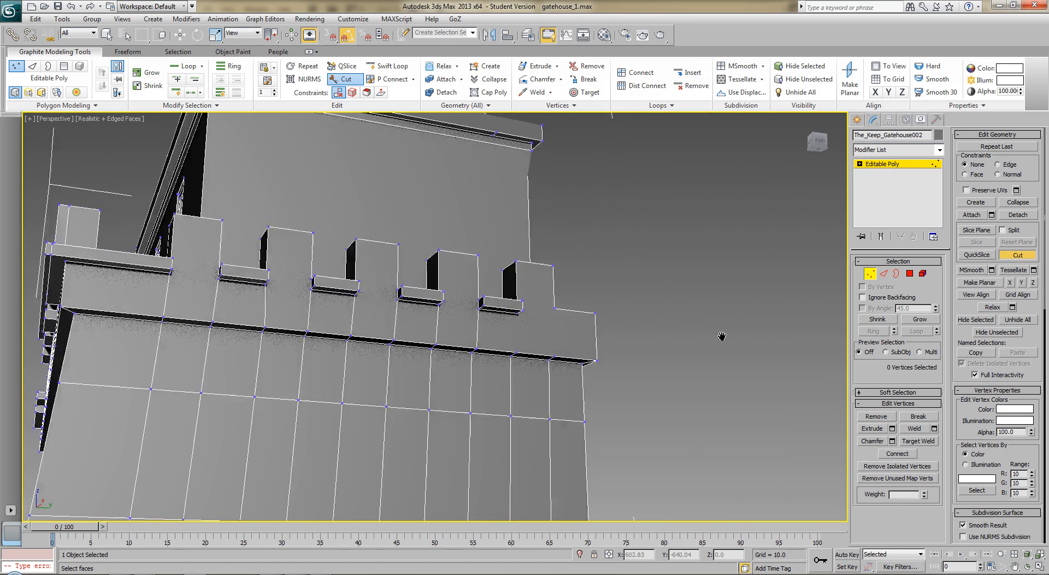
pyautogui.scroll(5, 732, 325)
pyautogui.moveTo(695, 298); pyautogui.dragTo(665, 318, button='middle')
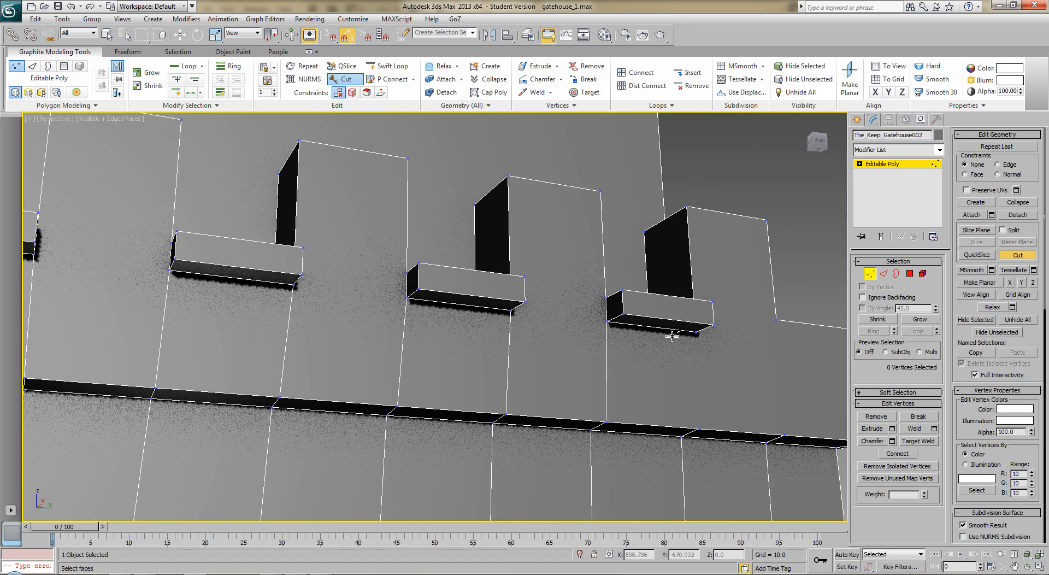
pyautogui.click(698, 332)
pyautogui.click(784, 434)
# Cut horizontal edges across the side wall below the merlons, joining the lower corners of neighbouring ledges.
pyautogui.keyDown('alt'); pyautogui.moveTo(742, 353); pyautogui.dragTo(649, 380, button='middle'); pyautogui.keyUp('alt')
pyautogui.moveTo(464, 396); pyautogui.dragTo(623, 378, button='middle')
pyautogui.keyDown('alt'); pyautogui.moveTo(540, 385); pyautogui.dragTo(542, 376, button='middle'); pyautogui.keyUp('alt')
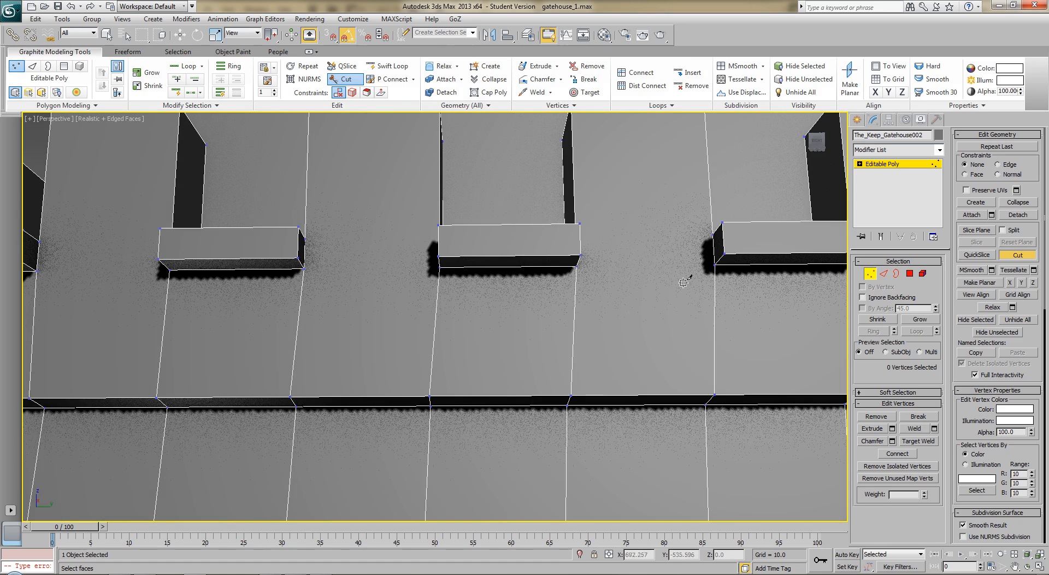
pyautogui.click(715, 265)
pyautogui.keyDown('alt'); pyautogui.moveTo(305, 268); pyautogui.dragTo(616, 300, button='middle'); pyautogui.keyUp('alt')
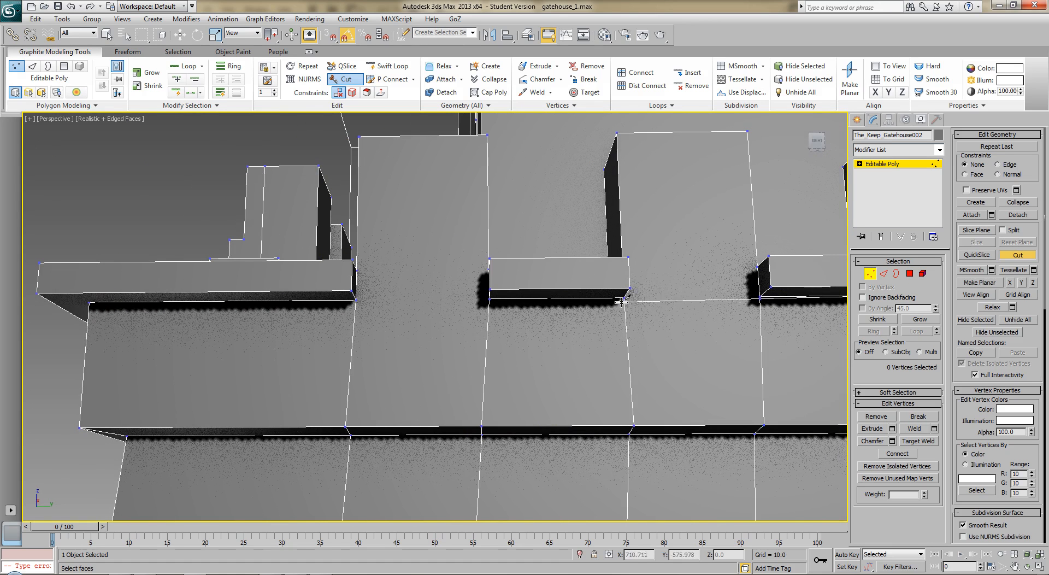
pyautogui.click(761, 296)
pyautogui.click(624, 298)
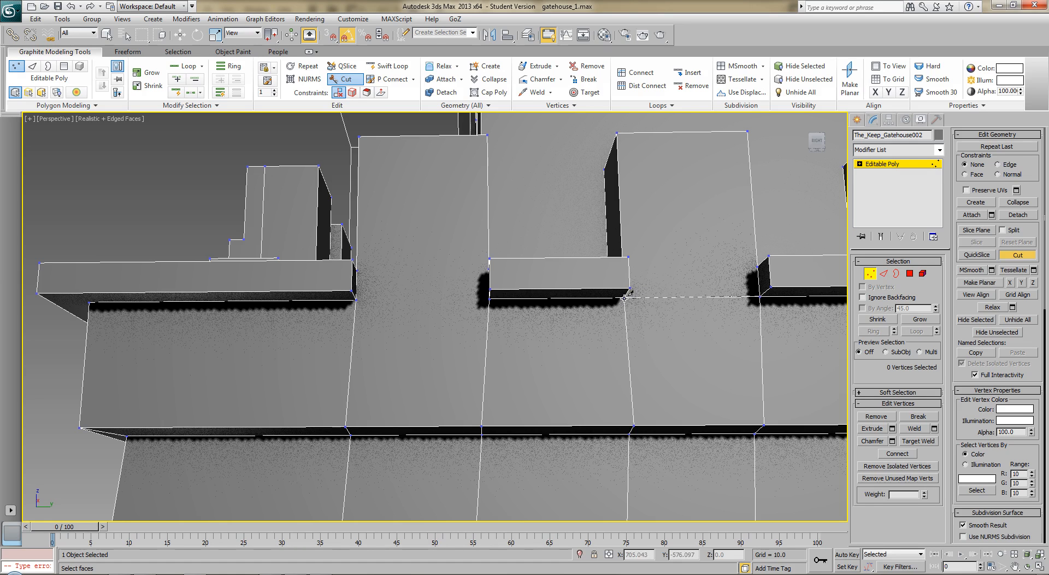
pyautogui.click(488, 299)
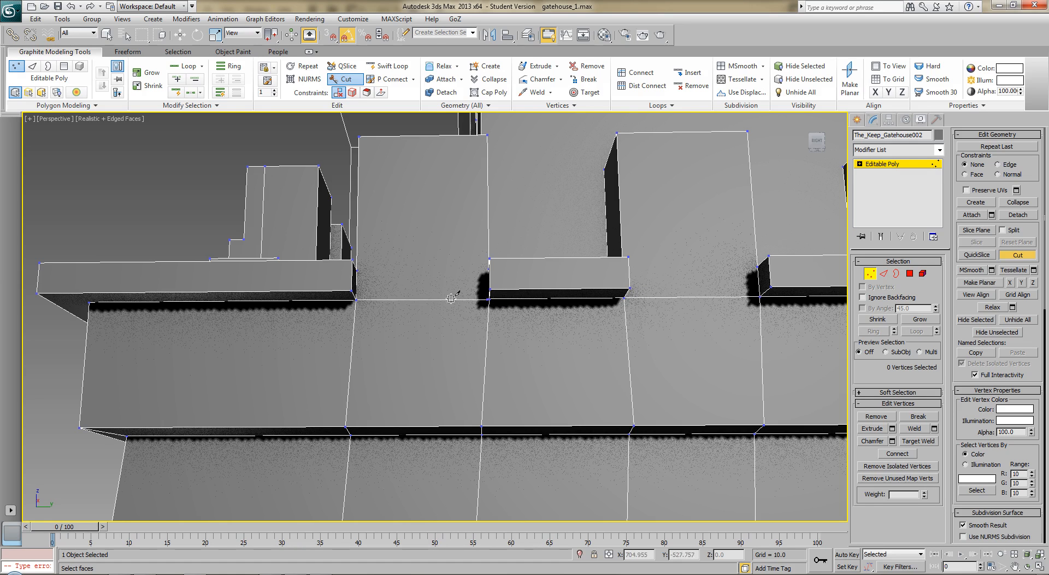
pyautogui.click(355, 271)
pyautogui.rightClick(478, 269)
# Cut horizontal edges along the bases of the first side merlons and across the ledge tops between them.
pyautogui.keyDown('alt'); pyautogui.moveTo(435, 250); pyautogui.dragTo(455, 321, button='middle'); pyautogui.keyUp('alt')
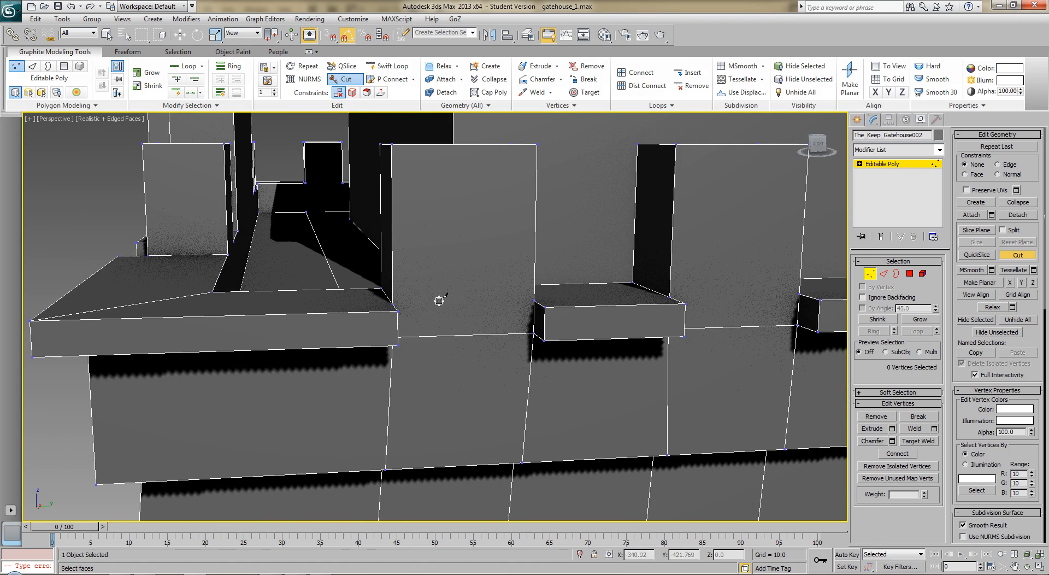
pyautogui.click(392, 303)
pyautogui.click(535, 301)
pyautogui.moveTo(668, 297); pyautogui.dragTo(576, 304, button='middle')
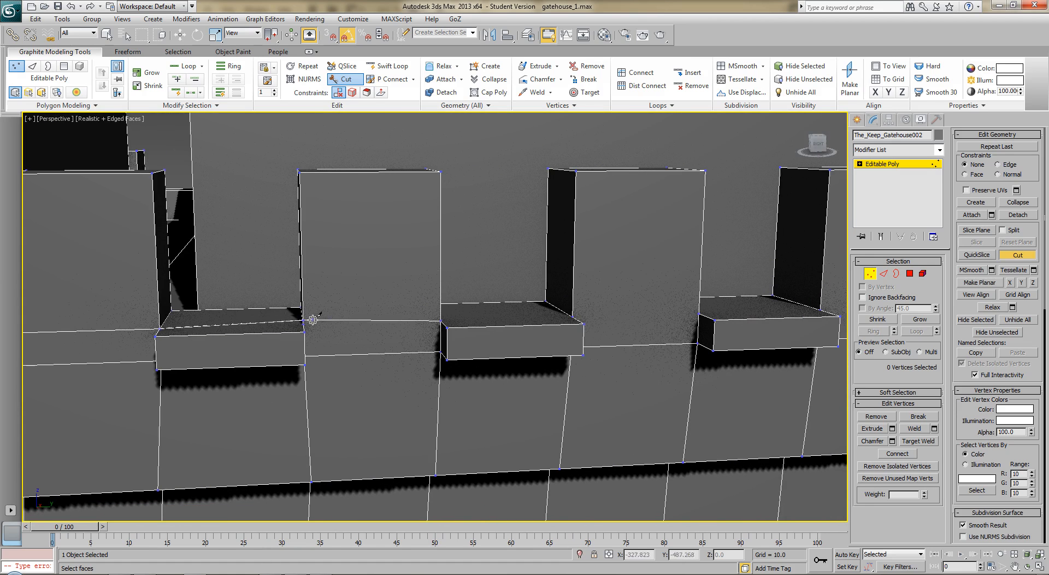
pyautogui.click(159, 328)
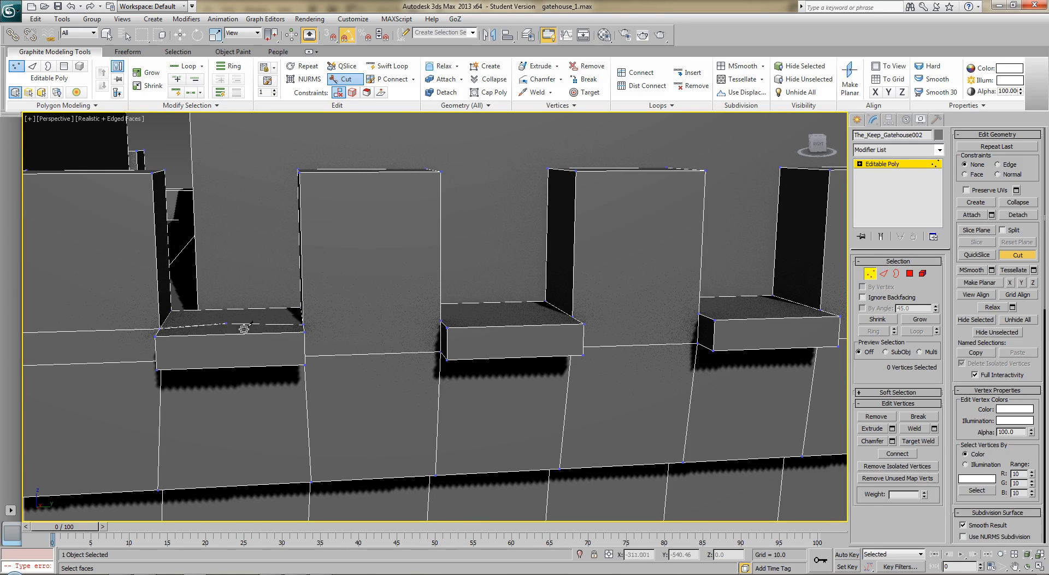
pyautogui.click(304, 324)
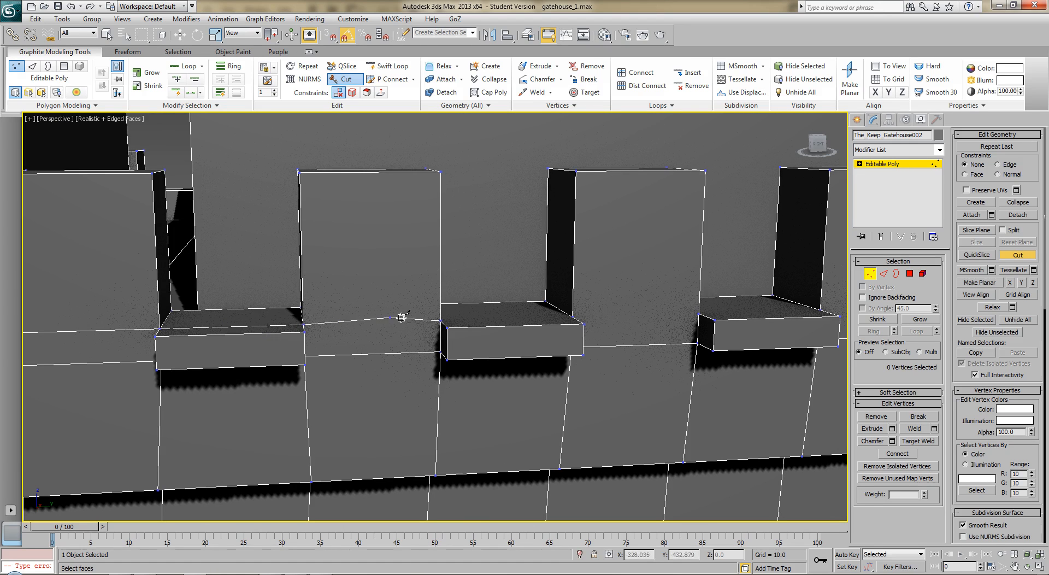
pyautogui.click(441, 320)
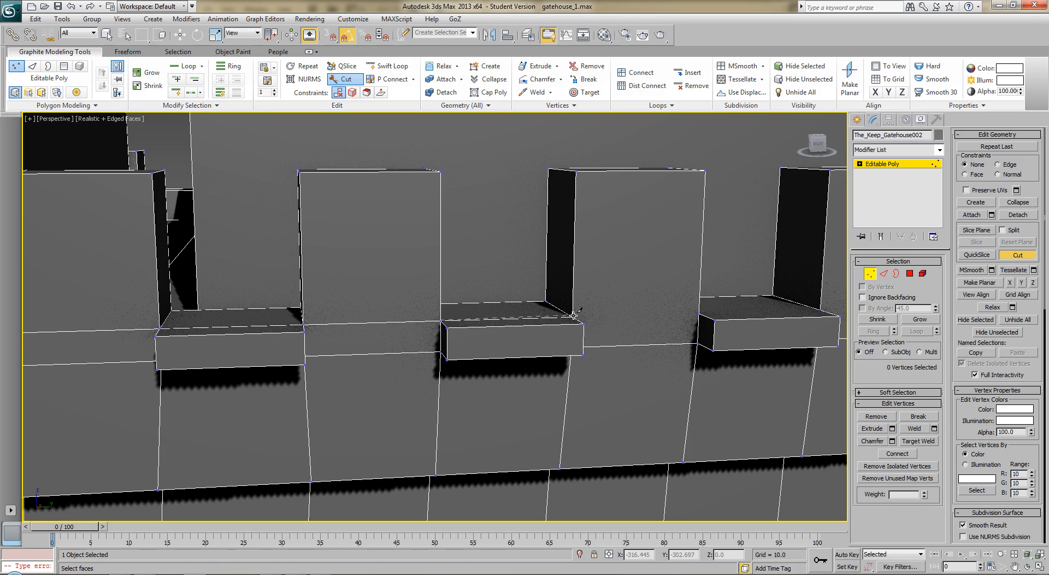
pyautogui.click(697, 316)
# Continue the horizontal cut along the remaining merlon bases and ledge tops to the base corner of the end merlon.
pyautogui.moveTo(819, 309); pyautogui.dragTo(691, 328, button='middle')
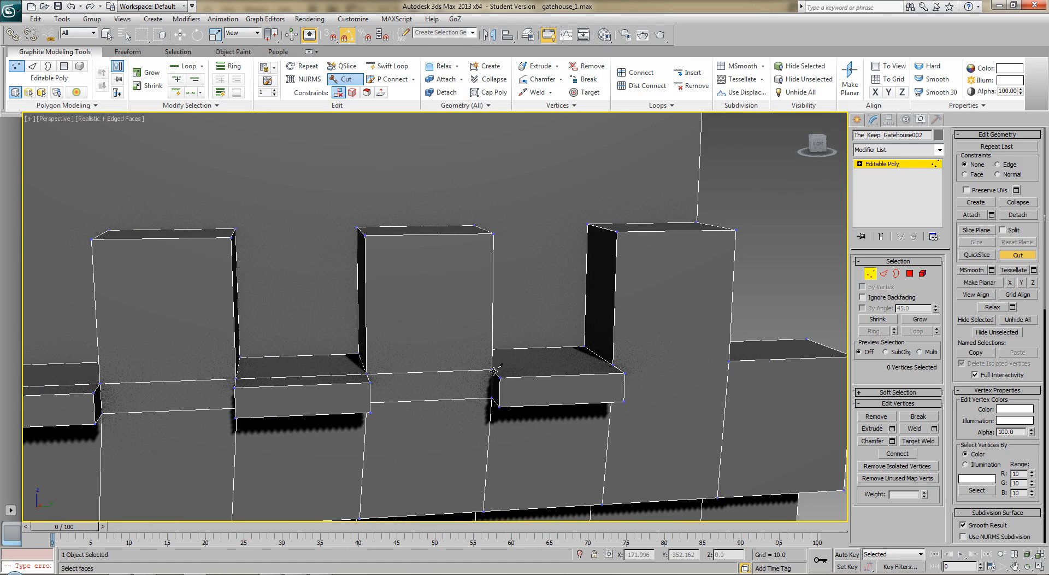
pyautogui.click(493, 371)
pyautogui.click(614, 365)
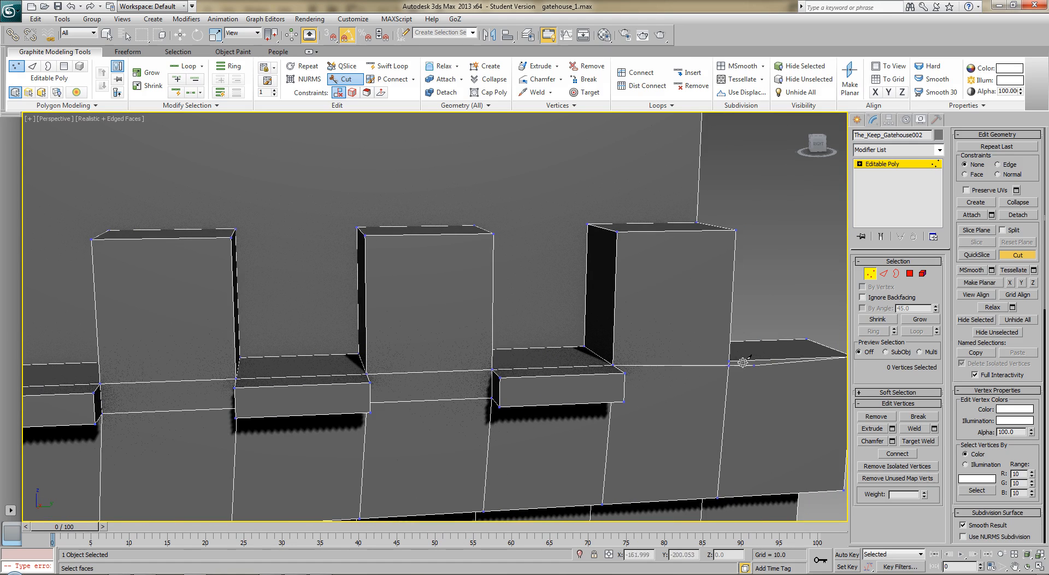
pyautogui.moveTo(465, 410)
pyautogui.keyDown('alt'); pyautogui.mouseDown(button='middle')
pyautogui.moveTo(448, 493)
pyautogui.moveTo(441, 348)
pyautogui.moveTo(464, 504)
pyautogui.moveTo(445, 371)
pyautogui.moveTo(447, 404)
pyautogui.mouseUp(button='middle'); pyautogui.keyUp('alt')
pyautogui.scroll(-5, 454, 458)
pyautogui.scroll(4, 456, 380)
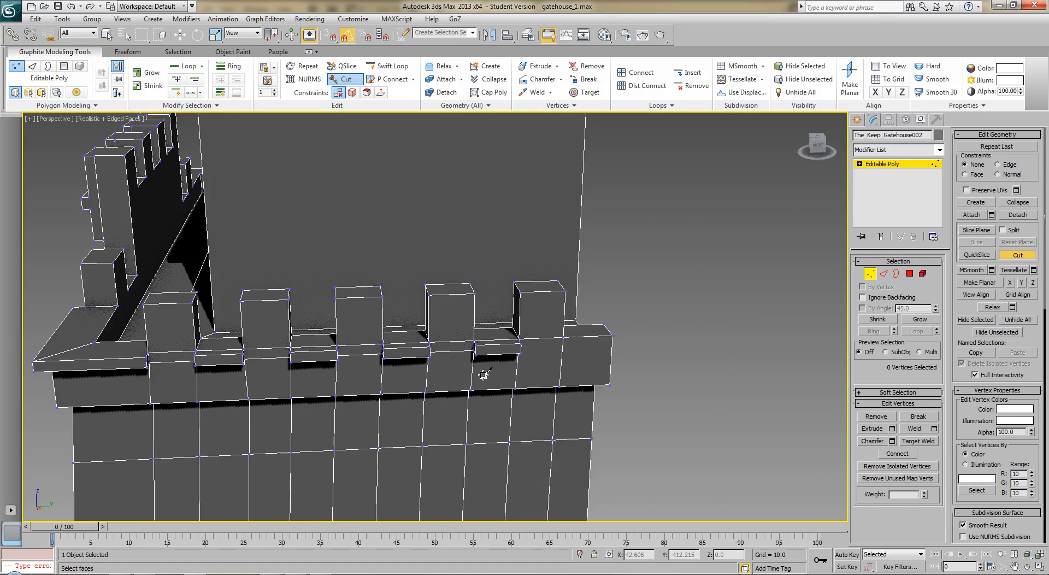
# Cut a horizontal edge below the end merlon, from the last ledge's lower corner to the merlon's far vertical edge.
pyautogui.scroll(3, 484, 373)
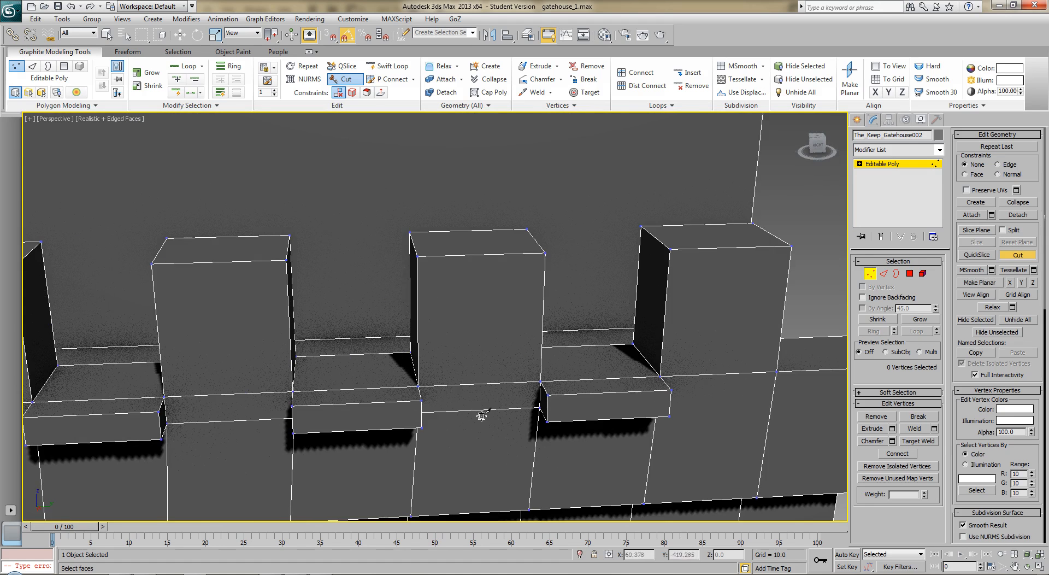
pyautogui.keyDown('alt'); pyautogui.moveTo(489, 416); pyautogui.dragTo(467, 408, button='middle'); pyautogui.keyUp('alt')
pyautogui.moveTo(391, 371); pyautogui.dragTo(400, 386, button='middle')
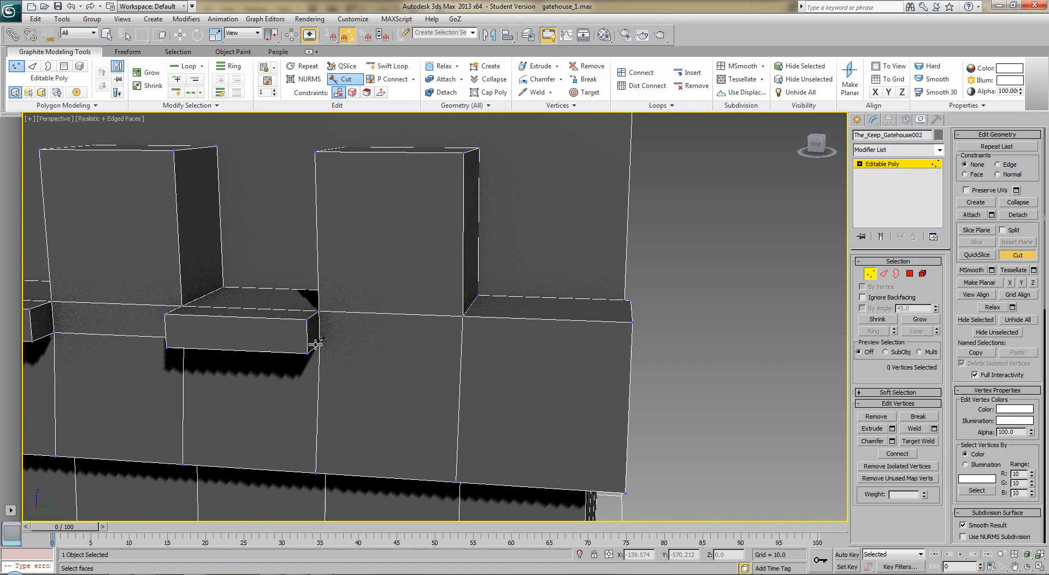
pyautogui.click(319, 346)
pyautogui.click(462, 347)
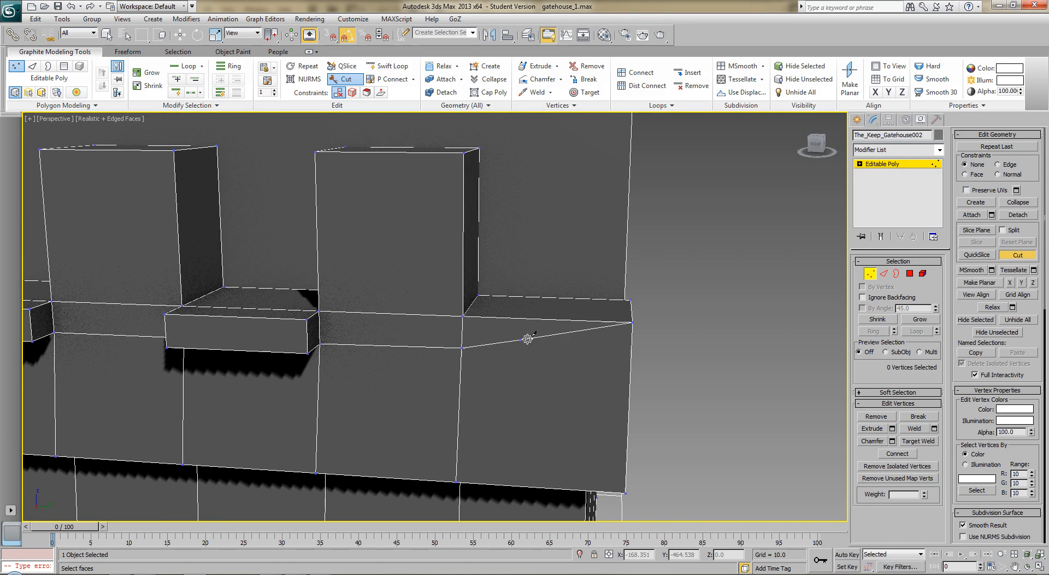
pyautogui.rightClick(584, 352)
# Try to cut from the end merlon's vertical edge across the last wall section and down to the band's bottom edge.
pyautogui.keyDown('alt'); pyautogui.moveTo(542, 429); pyautogui.dragTo(533, 421, button='middle'); pyautogui.keyUp('alt')
pyautogui.keyDown('alt'); pyautogui.moveTo(476, 376); pyautogui.dragTo(496, 447, button='middle'); pyautogui.keyUp('alt')
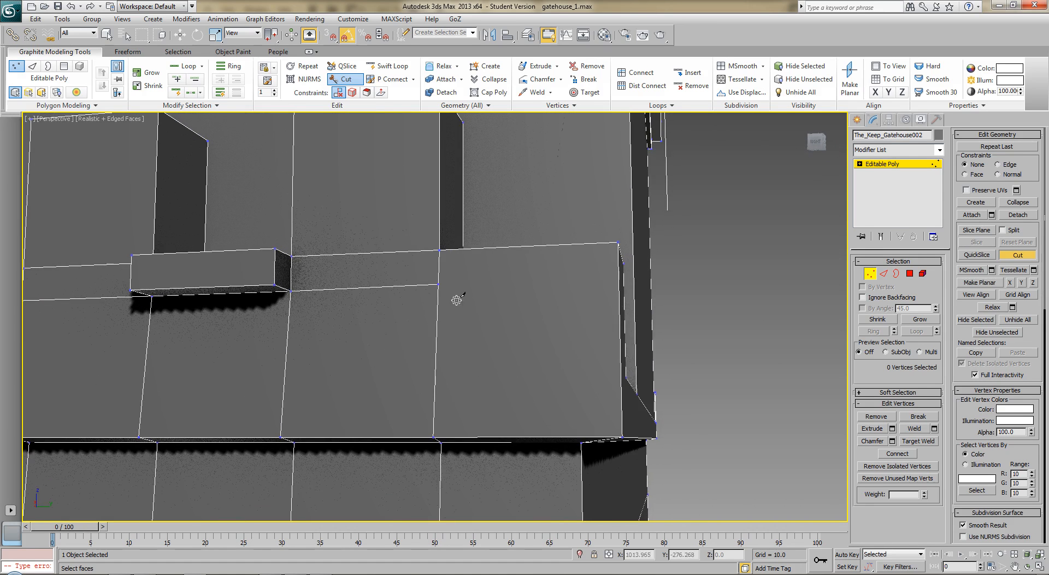
pyautogui.click(439, 284)
pyautogui.click(576, 277)
pyautogui.click(577, 437)
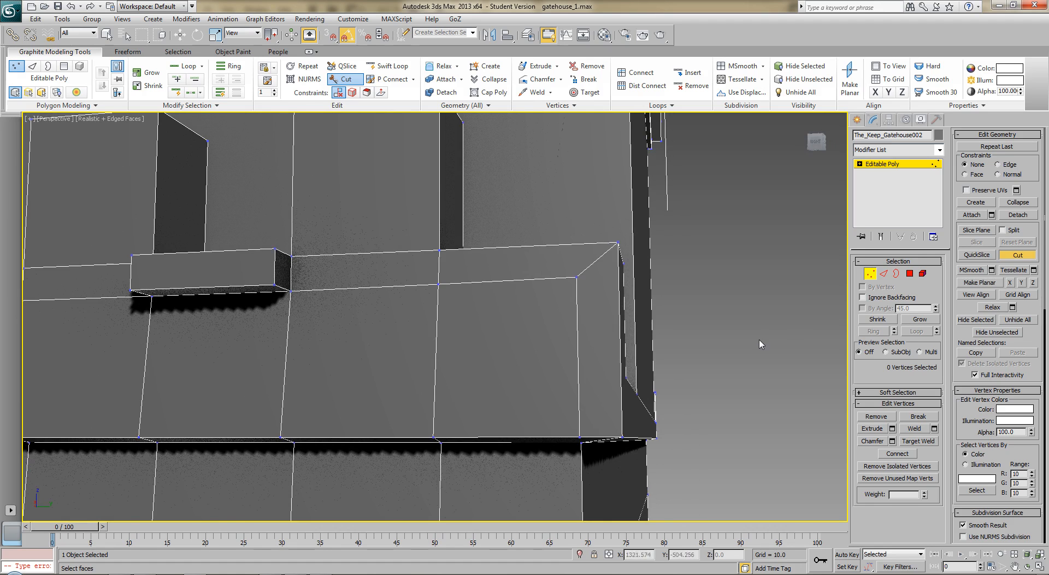
pyautogui.hotkey('ctrl', 'z')
pyautogui.hotkey('ctrl', 'z')
# Cut horizontal edges across the opposite side wall, joining the lower corners of three neighbouring ledges.
pyautogui.keyDown('alt'); pyautogui.moveTo(419, 327); pyautogui.dragTo(552, 335, button='middle'); pyautogui.keyUp('alt')
pyautogui.rightClick(472, 344)
pyautogui.press('z')
pyautogui.press('z')
pyautogui.moveTo(470, 368); pyautogui.dragTo(565, 398, button='middle')
pyautogui.scroll(5, 566, 398)
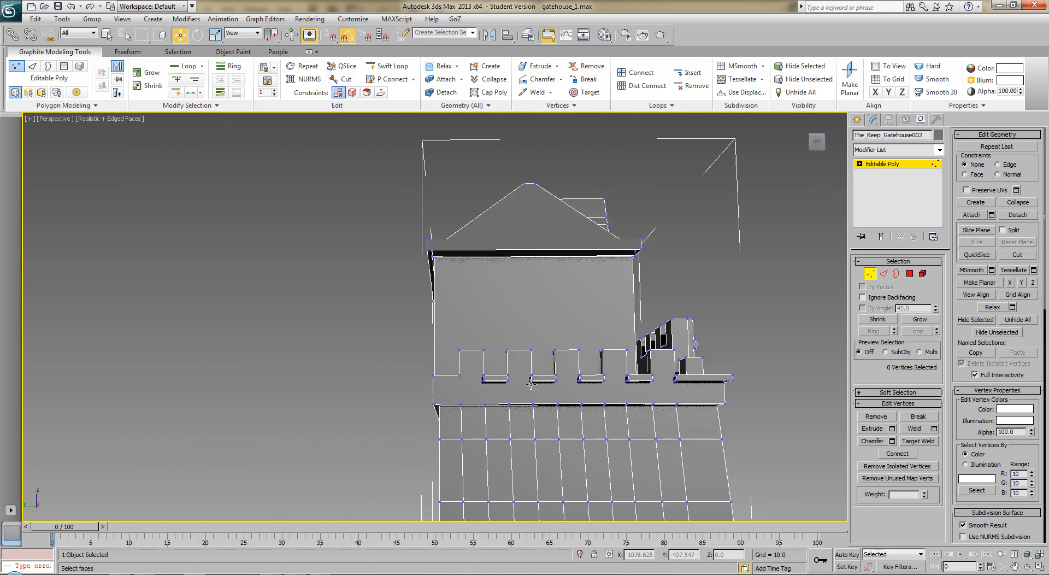
pyautogui.scroll(6, 530, 386)
pyautogui.scroll(-4, 522, 364)
pyautogui.moveTo(523, 364); pyautogui.dragTo(482, 340, button='middle')
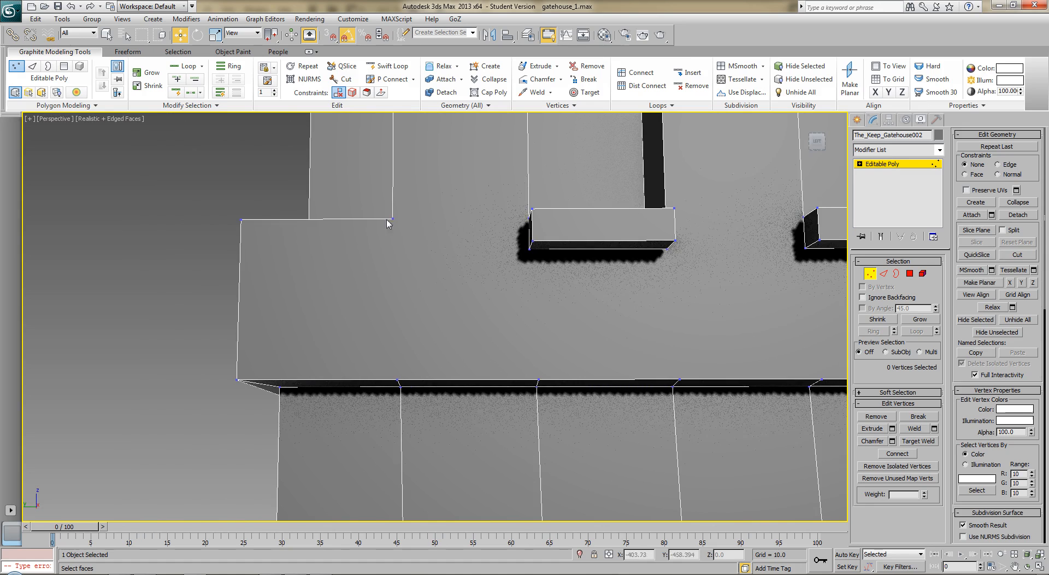
pyautogui.moveTo(594, 268); pyautogui.dragTo(499, 260, button='middle')
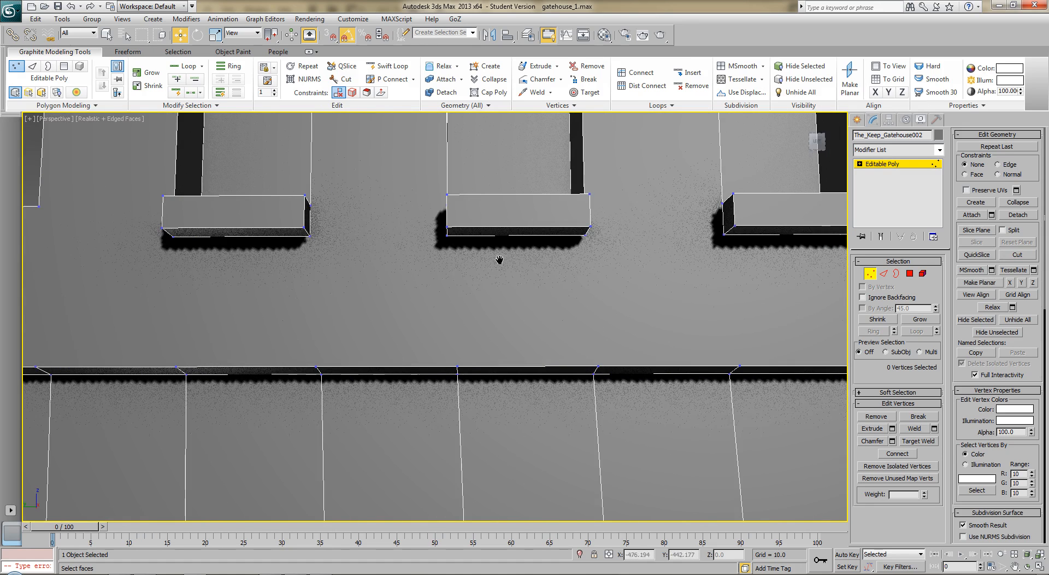
pyautogui.click(308, 234)
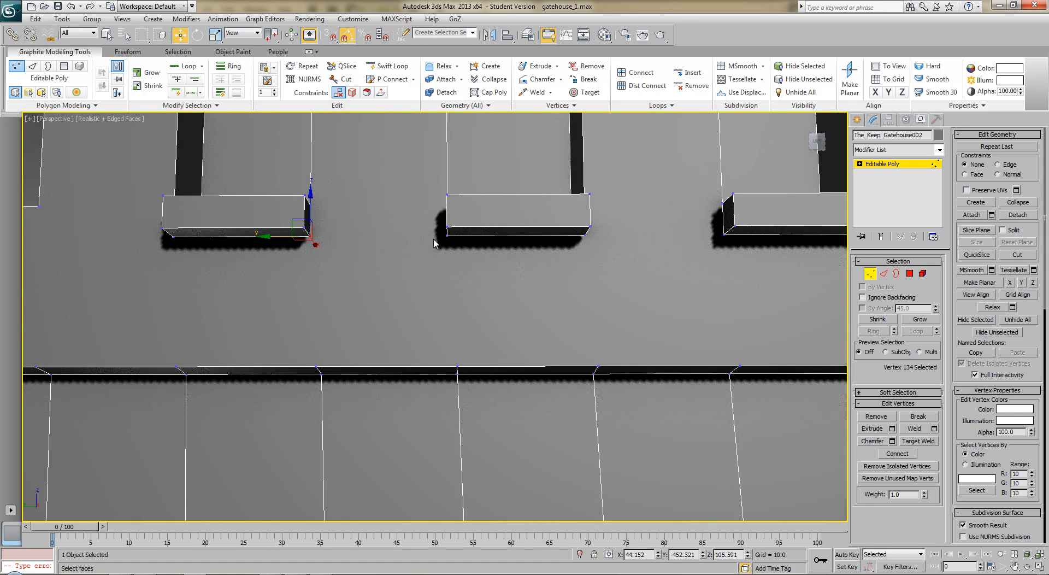
pyautogui.click(1017, 255)
pyautogui.click(310, 236)
pyautogui.click(449, 236)
pyautogui.click(713, 236)
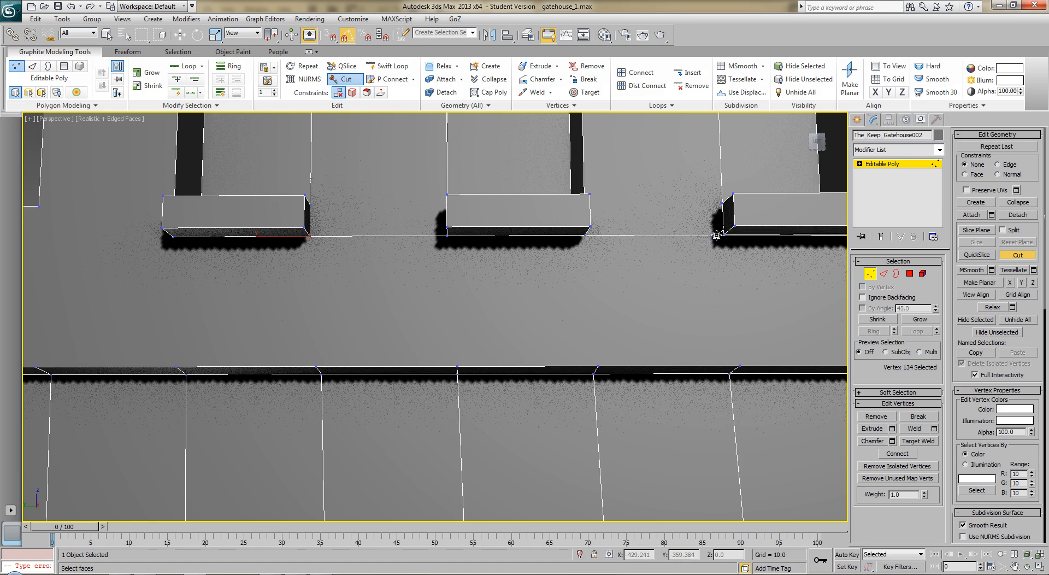
pyautogui.click(724, 234)
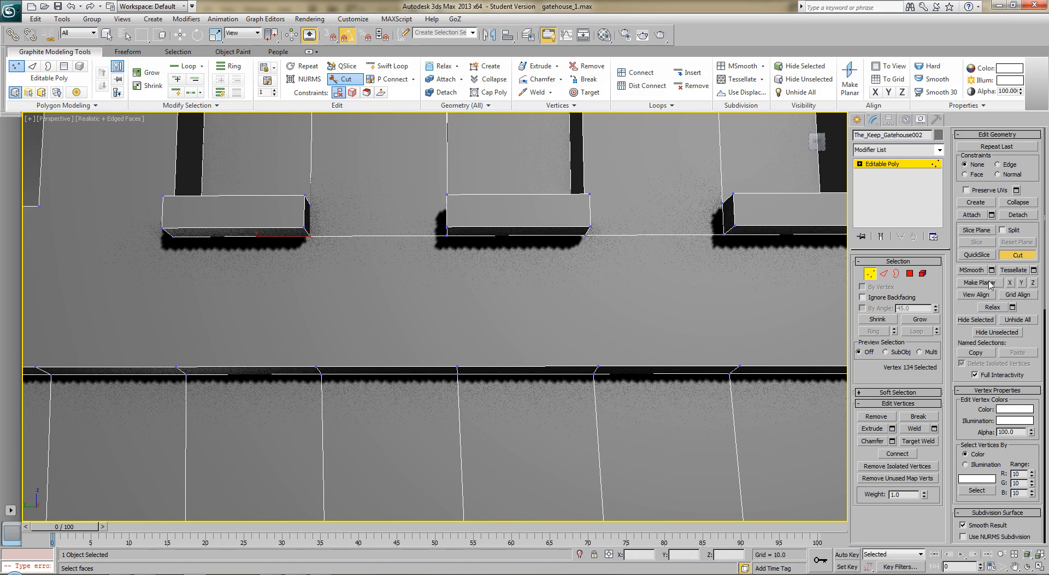
pyautogui.moveTo(612, 153); pyautogui.dragTo(749, 277, button='middle')
pyautogui.click(996, 256)
pyautogui.click(996, 256)
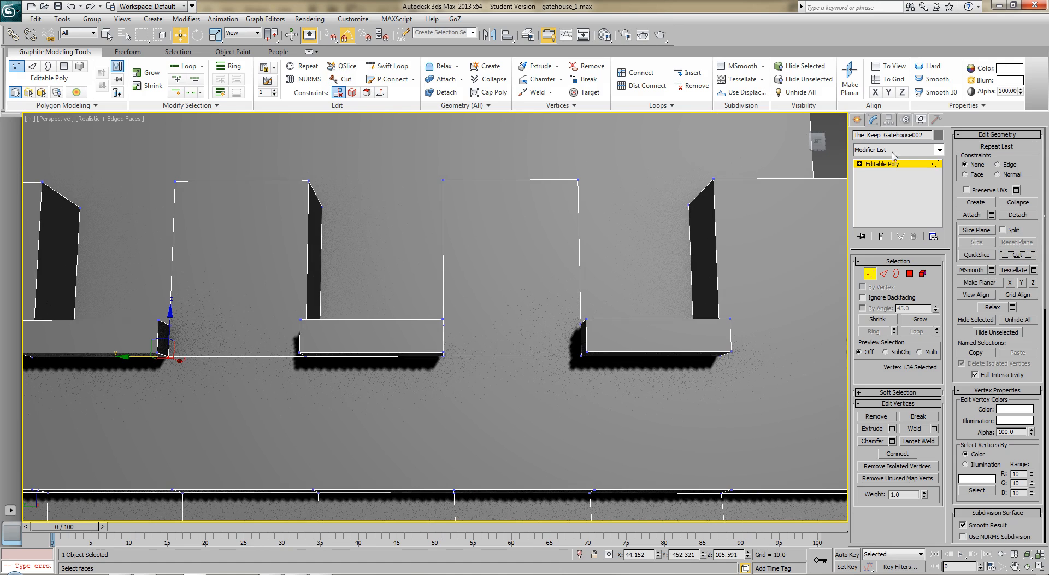
# Apply a Quadify Mesh modifier to the whole gatehouse and bring the full model into view.
pyautogui.click(872, 274)
pyautogui.click(897, 152)
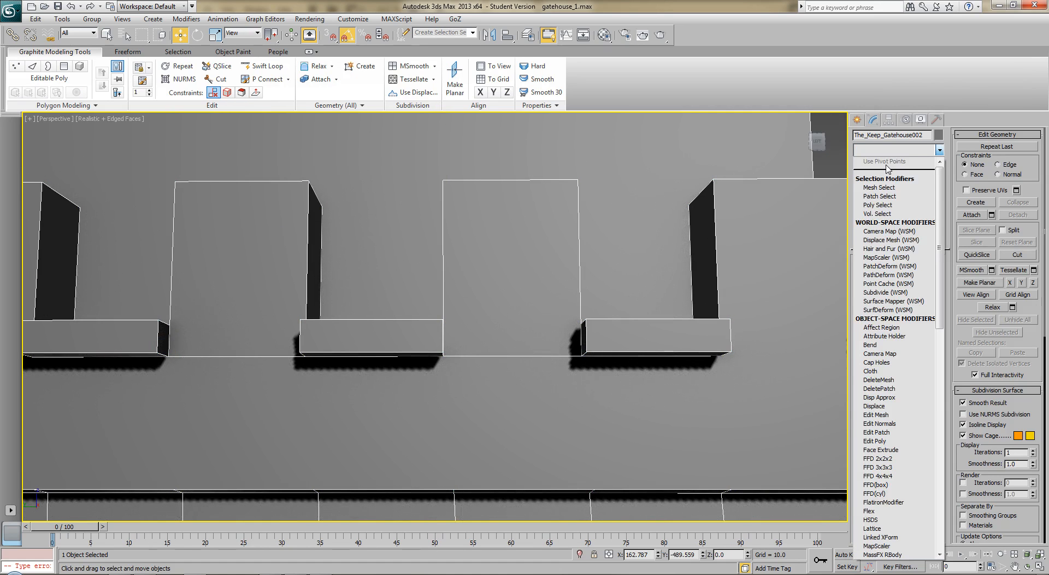
pyautogui.press('q')
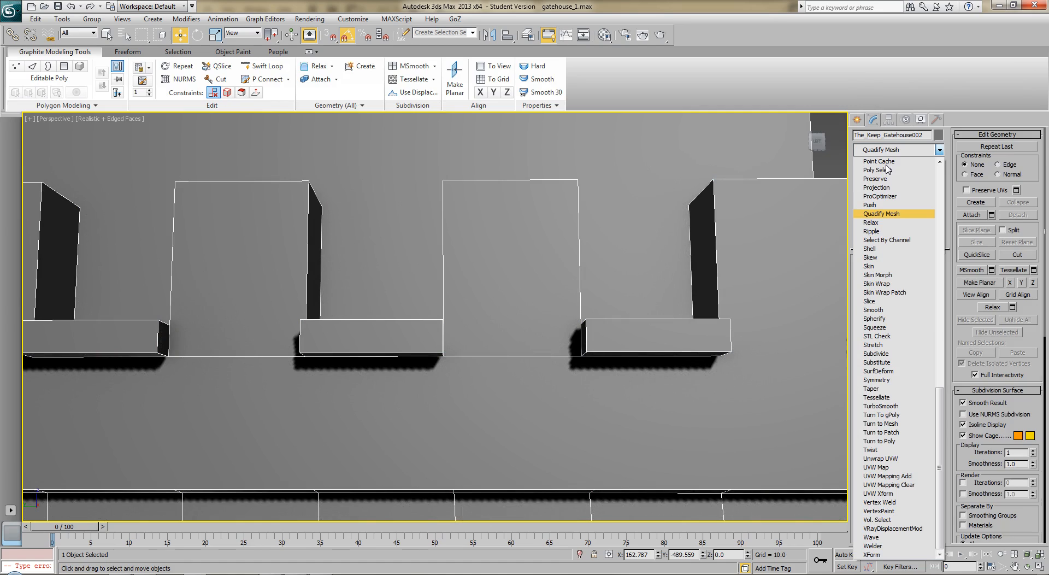
pyautogui.press('Return')
pyautogui.moveTo(650, 363); pyautogui.dragTo(844, 294, button='middle')
pyautogui.scroll(-4, 616, 310)
pyautogui.scroll(-5, 568, 321)
pyautogui.scroll(-4, 793, 293)
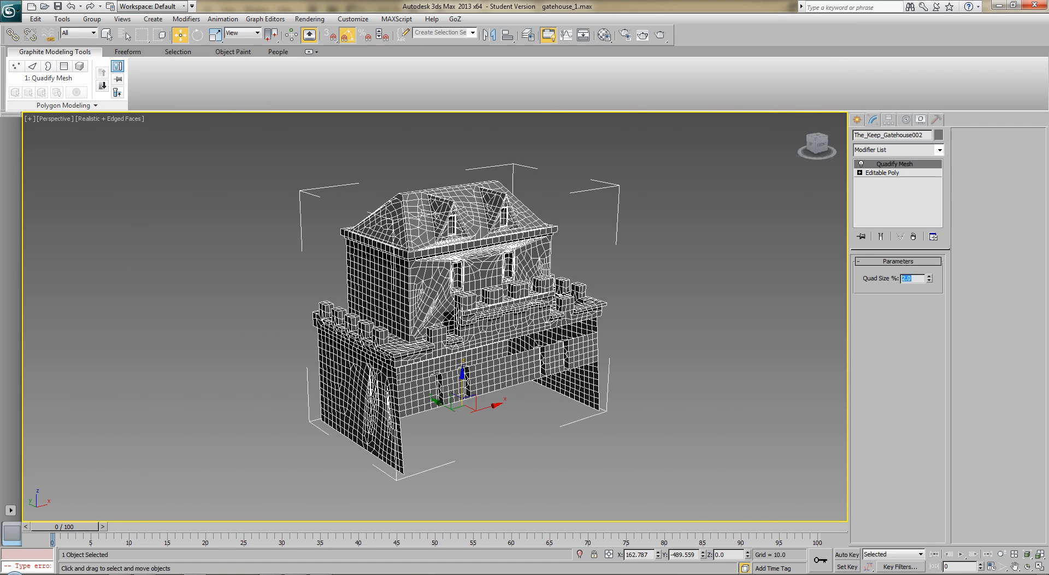
# Try Quadify Mesh quad sizes of 5, 8 and 4 percent.
pyautogui.write('5')
pyautogui.press('Return')
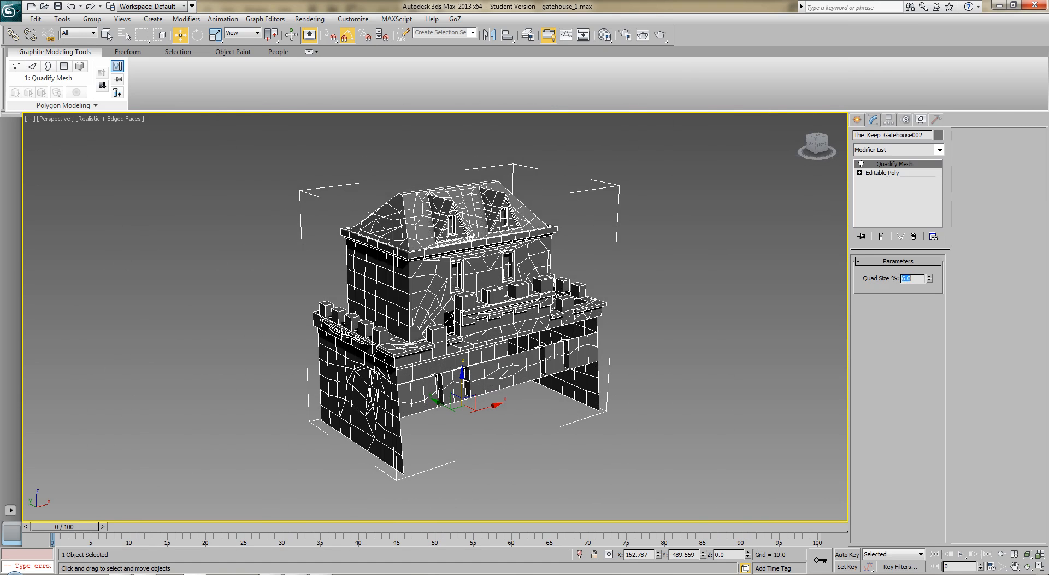
pyautogui.press('Return')
pyautogui.write('8')
pyautogui.press('Return')
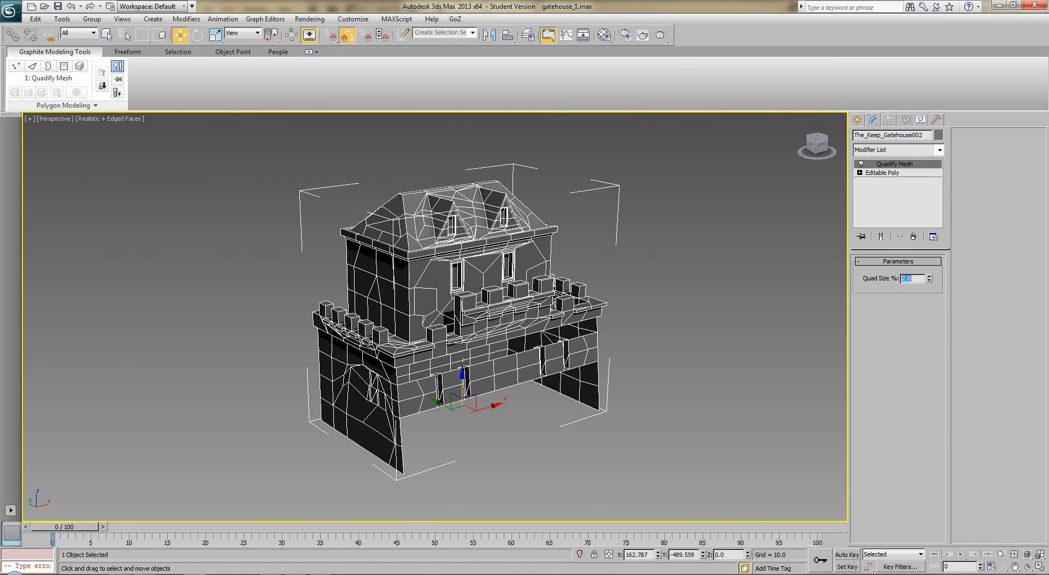
pyautogui.write('4')
pyautogui.press('Return')
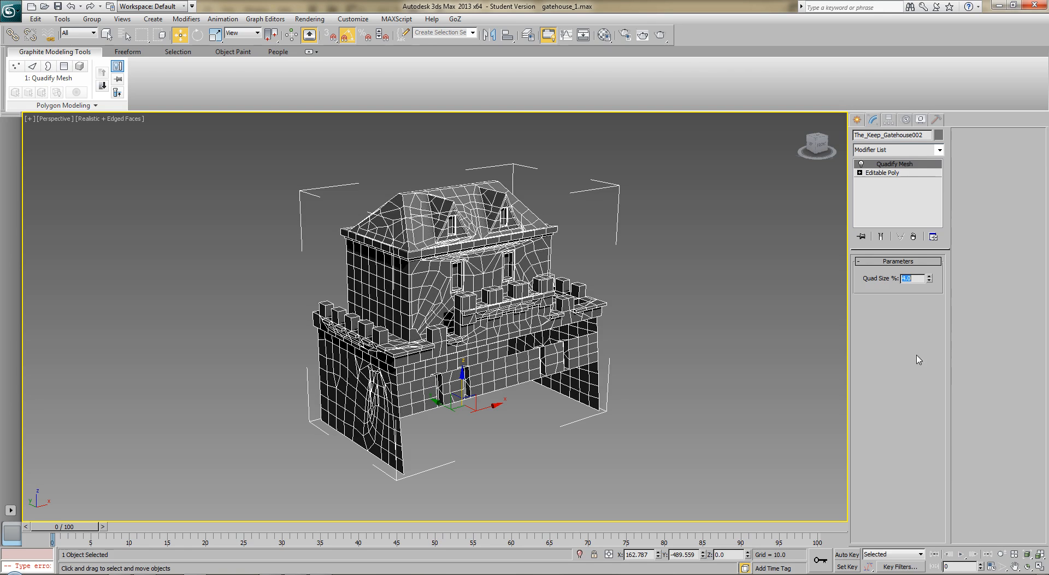
# Delete the Quadify Mesh modifier from the gatehouse.
pyautogui.keyDown('alt'); pyautogui.moveTo(622, 345); pyautogui.dragTo(601, 333, button='middle'); pyautogui.keyUp('alt')
pyautogui.click(914, 236)
pyautogui.keyDown('alt'); pyautogui.moveTo(677, 344); pyautogui.dragTo(593, 293, button='middle'); pyautogui.keyUp('alt')
pyautogui.scroll(3, 607, 345)
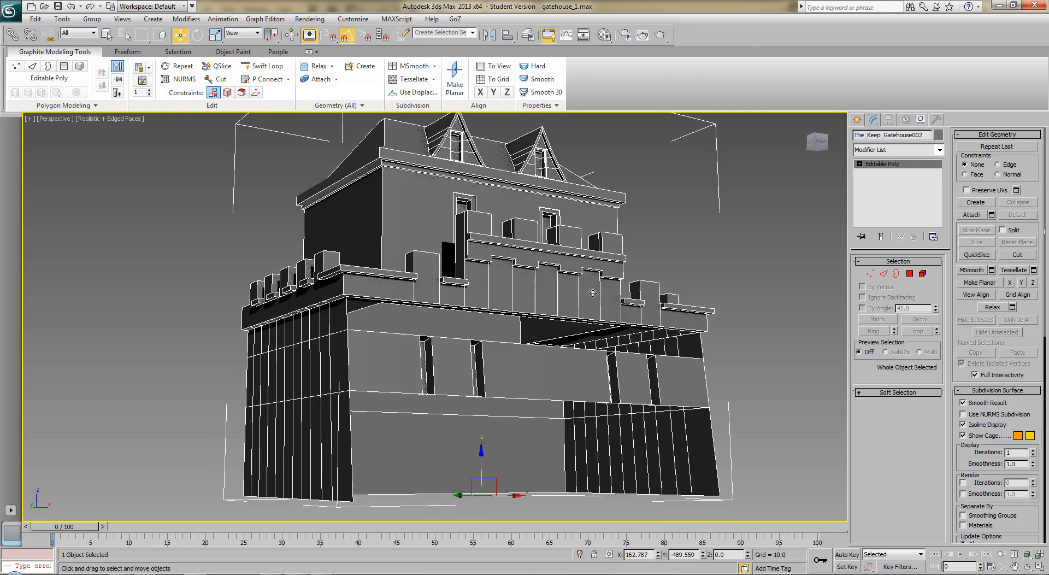
# Select the open border directly under the front battlement band and cap it.
pyautogui.click(897, 273)
pyautogui.click(567, 346)
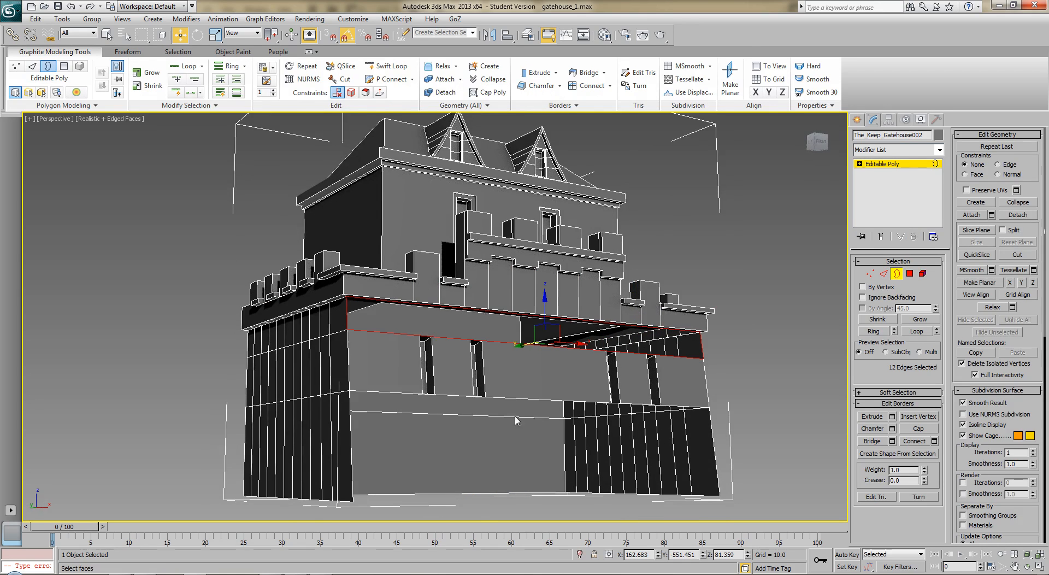
pyautogui.keyDown('alt'); pyautogui.moveTo(516, 399); pyautogui.dragTo(532, 384, button='middle'); pyautogui.keyUp('alt')
pyautogui.click(920, 429)
pyautogui.keyDown('alt'); pyautogui.moveTo(693, 436); pyautogui.dragTo(790, 397, button='middle'); pyautogui.keyUp('alt')
# Bridge the bottom edges of the two wall ends across the open front of the gatehouse.
pyautogui.click(872, 440)
pyautogui.click(884, 274)
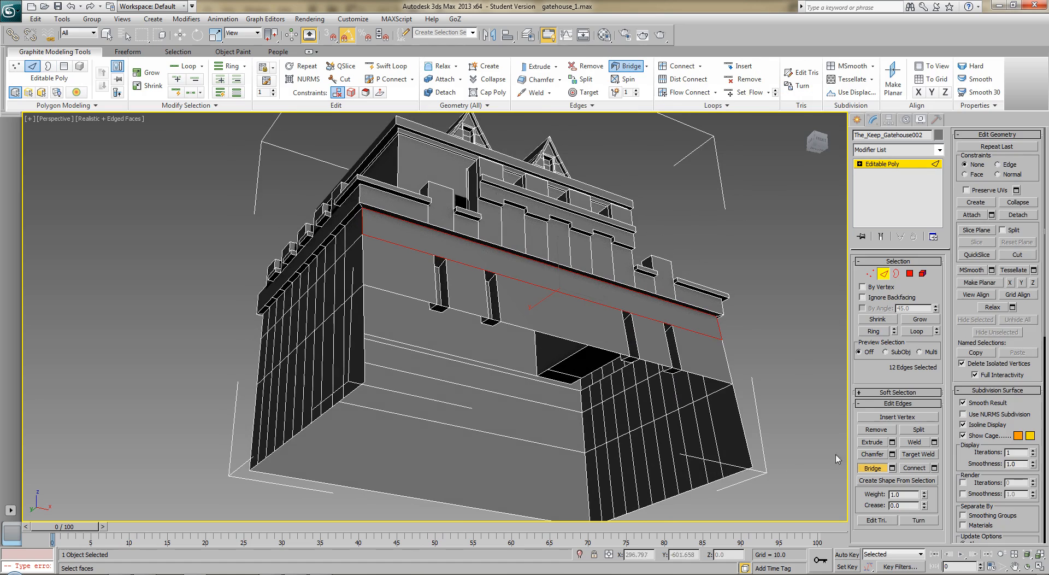
pyautogui.click(744, 471)
pyautogui.press('w')
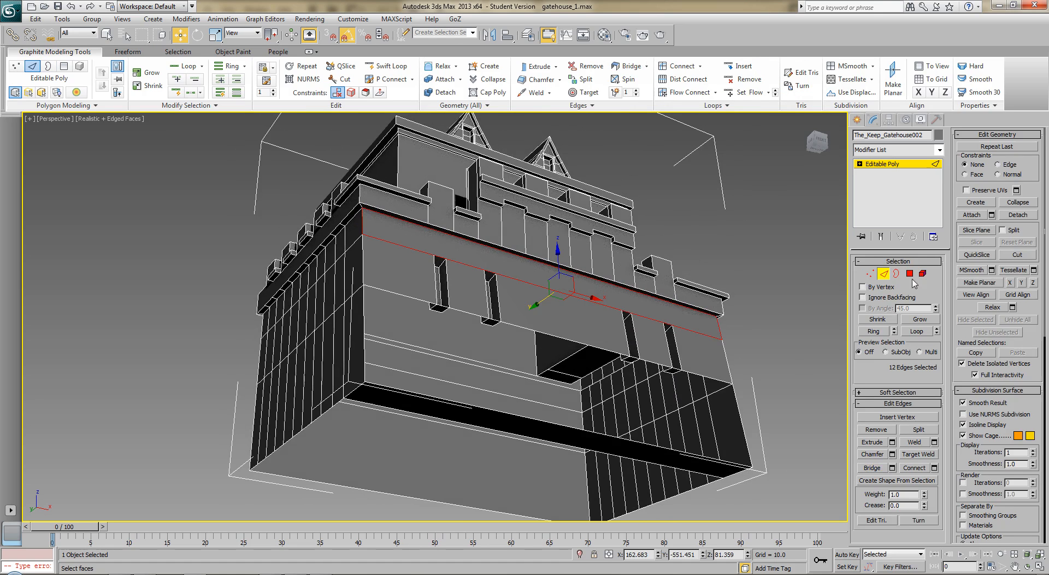
# Cap the open border below the front windows and delete the bridging polygon on the wall's underside.
pyautogui.click(896, 274)
pyautogui.click(713, 380)
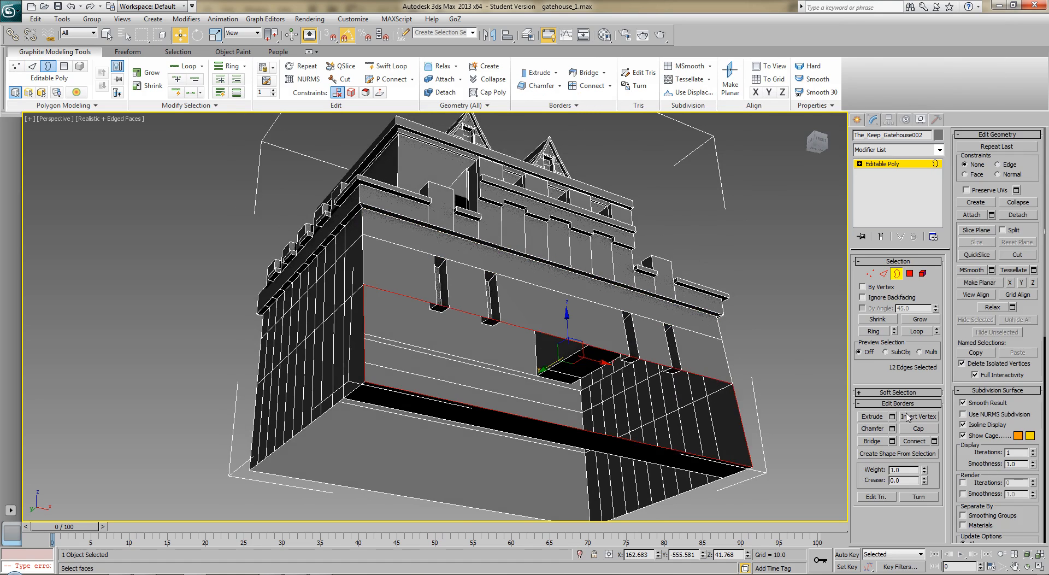
pyautogui.click(919, 429)
pyautogui.click(910, 273)
pyautogui.click(611, 426)
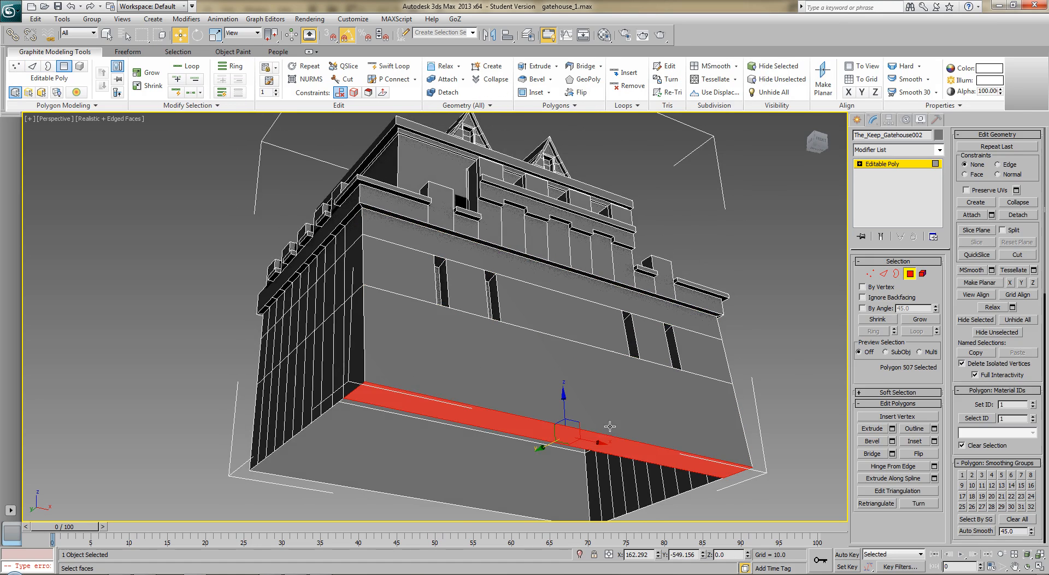
pyautogui.press('Delete')
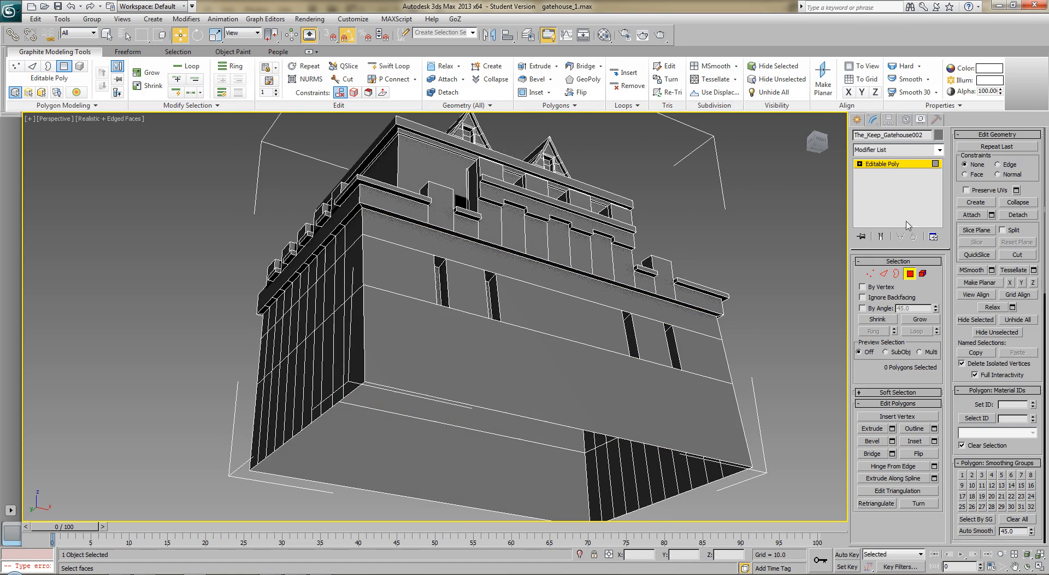
# Apply Quadify Mesh again to check the front wall's topology, and delete the modifier.
pyautogui.click(910, 273)
pyautogui.click(920, 152)
pyautogui.press('w')
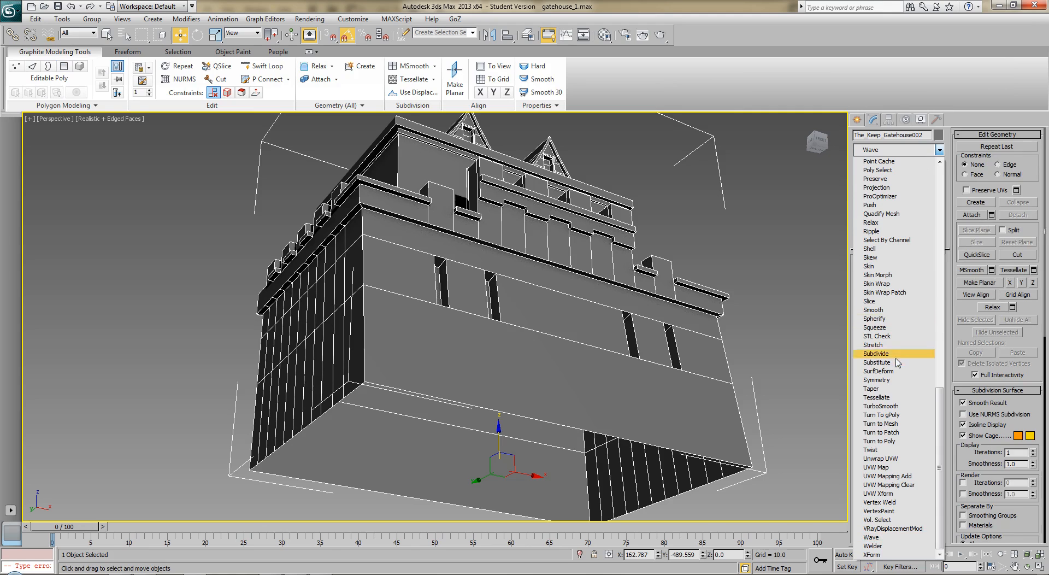
pyautogui.click(895, 214)
pyautogui.keyDown('alt'); pyautogui.moveTo(734, 229); pyautogui.dragTo(705, 261, button='middle'); pyautogui.keyUp('alt')
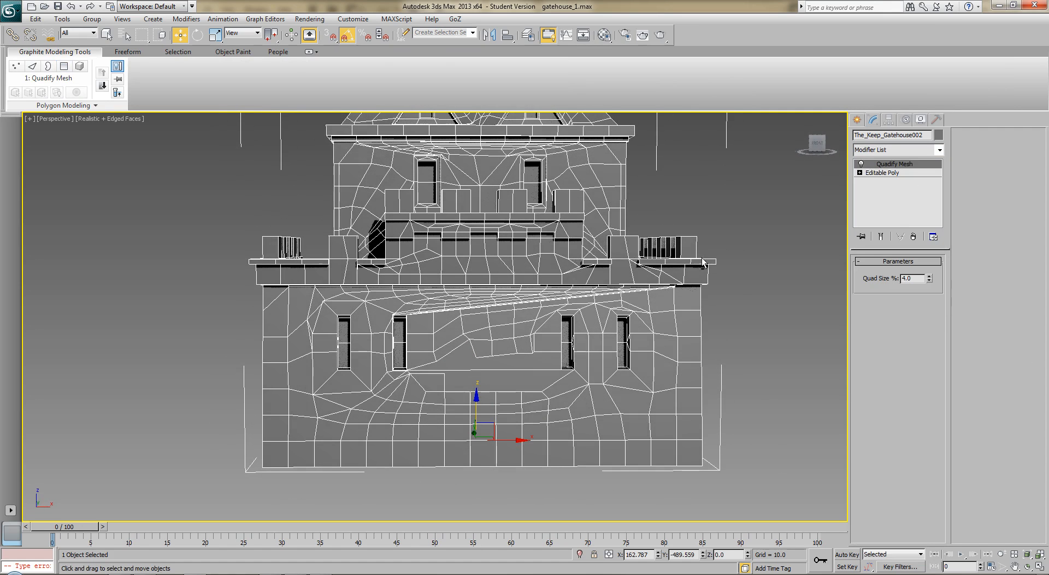
pyautogui.click(913, 236)
# Cut two edges on the front wall from the battlement band's vertical edges to the left inner window's upper corners.
pyautogui.moveTo(544, 288); pyautogui.dragTo(507, 310, button='middle')
pyautogui.scroll(3, 489, 262)
pyautogui.click(1017, 255)
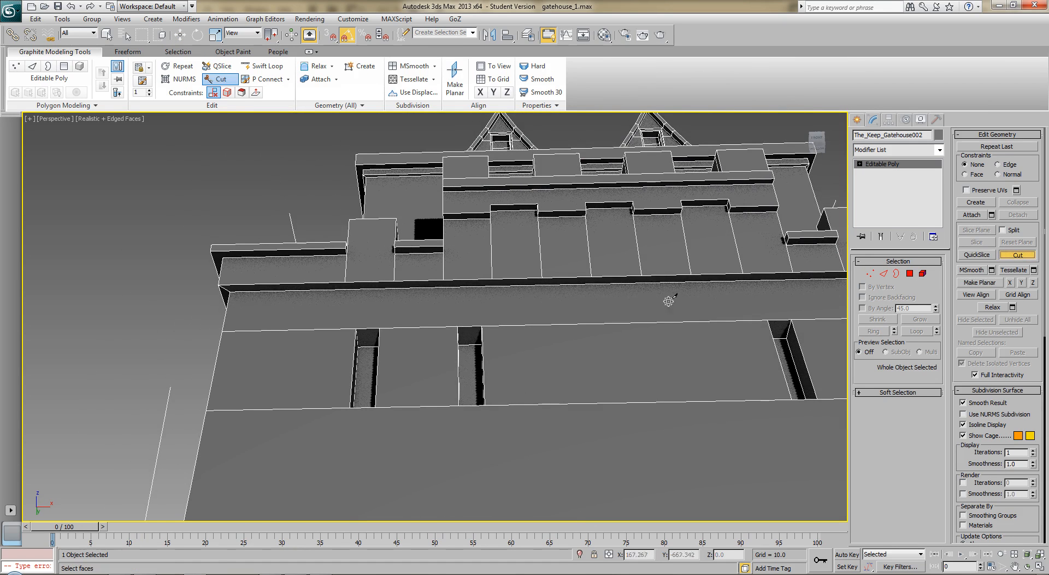
pyautogui.click(482, 325)
pyautogui.click(492, 277)
pyautogui.click(444, 280)
pyautogui.click(457, 326)
pyautogui.moveTo(607, 302); pyautogui.dragTo(524, 304, button='middle')
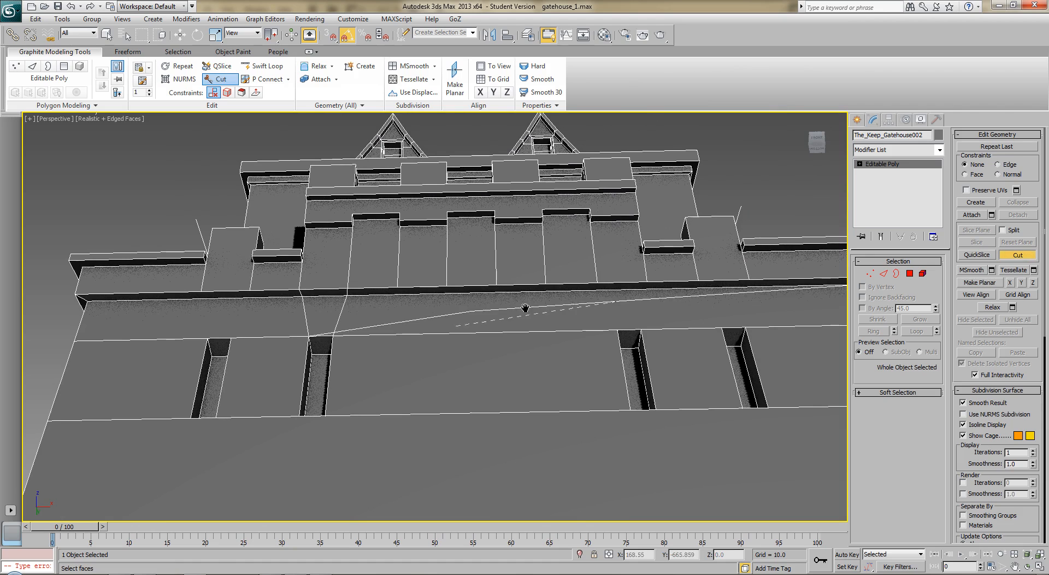
# Cut two edges from the battlement band's vertical edges to the right inner window's upper corners.
pyautogui.click(598, 282)
pyautogui.click(617, 329)
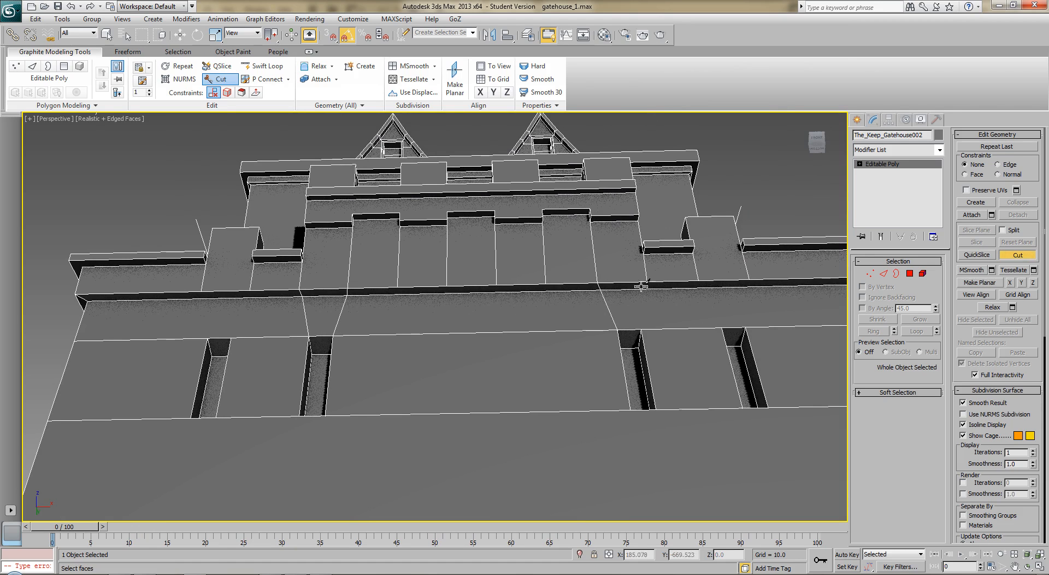
pyautogui.click(647, 282)
pyautogui.click(641, 329)
# Cut two edges from the base corners of the right front merlon to the right outer window's upper corners.
pyautogui.rightClick(700, 282)
pyautogui.click(699, 281)
pyautogui.click(745, 328)
pyautogui.click(721, 328)
pyautogui.rightClick(750, 279)
pyautogui.click(749, 280)
pyautogui.click(746, 327)
pyautogui.rightClick(335, 327)
# Cut two edges from the base corners of the left front merlon to the left outer window's upper corners.
pyautogui.moveTo(197, 319); pyautogui.dragTo(373, 321, button='middle')
pyautogui.click(474, 296)
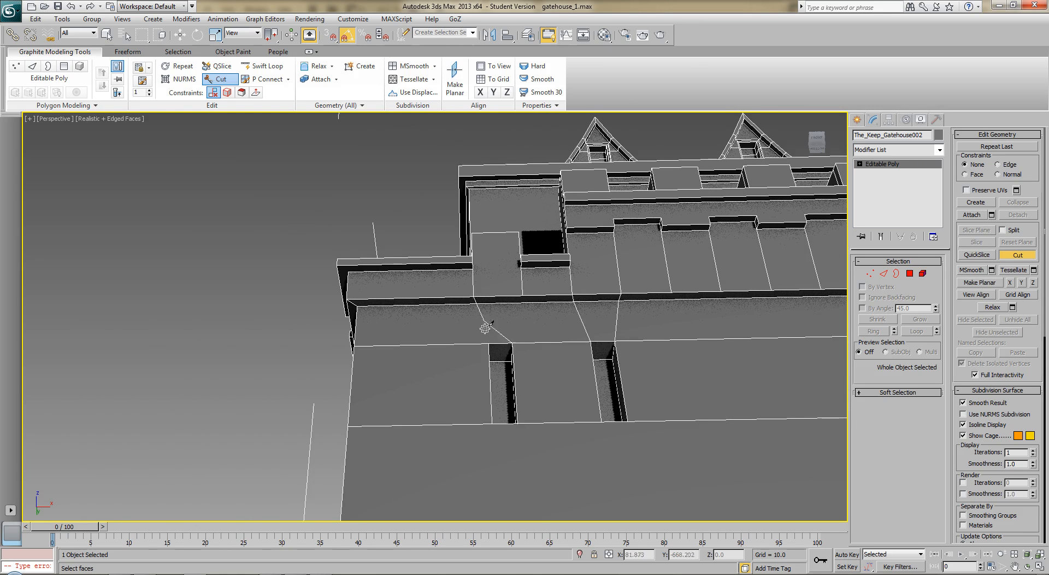
pyautogui.click(489, 342)
pyautogui.rightClick(513, 293)
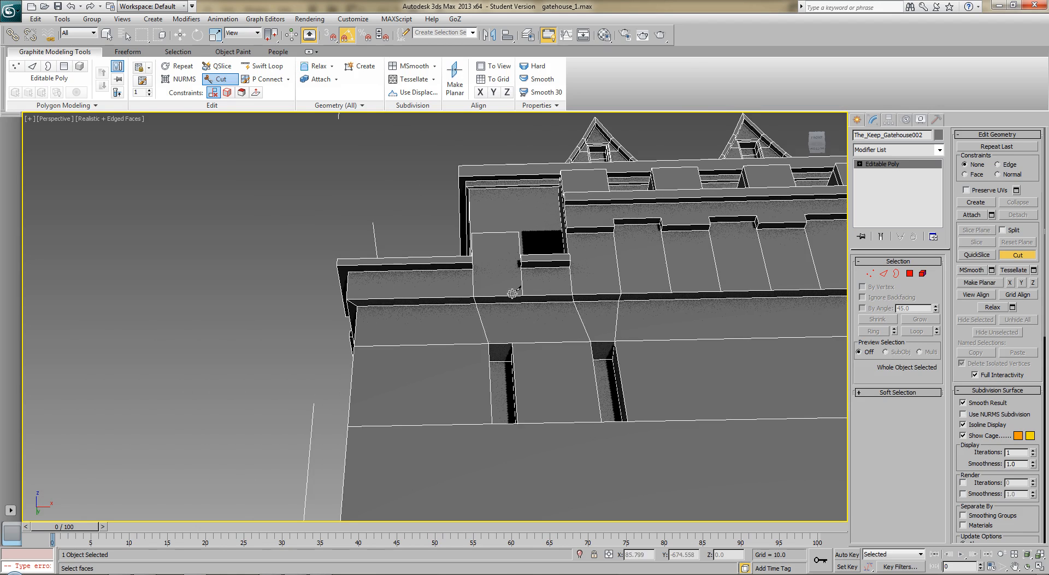
pyautogui.click(521, 296)
pyautogui.click(512, 342)
pyautogui.rightClick(499, 338)
# Cut two edges down the front wall from the left outer window's lower corners to the wall's base.
pyautogui.scroll(-4, 499, 338)
pyautogui.keyDown('alt'); pyautogui.moveTo(448, 335); pyautogui.dragTo(462, 295, button='middle'); pyautogui.keyUp('alt')
pyautogui.click(419, 334)
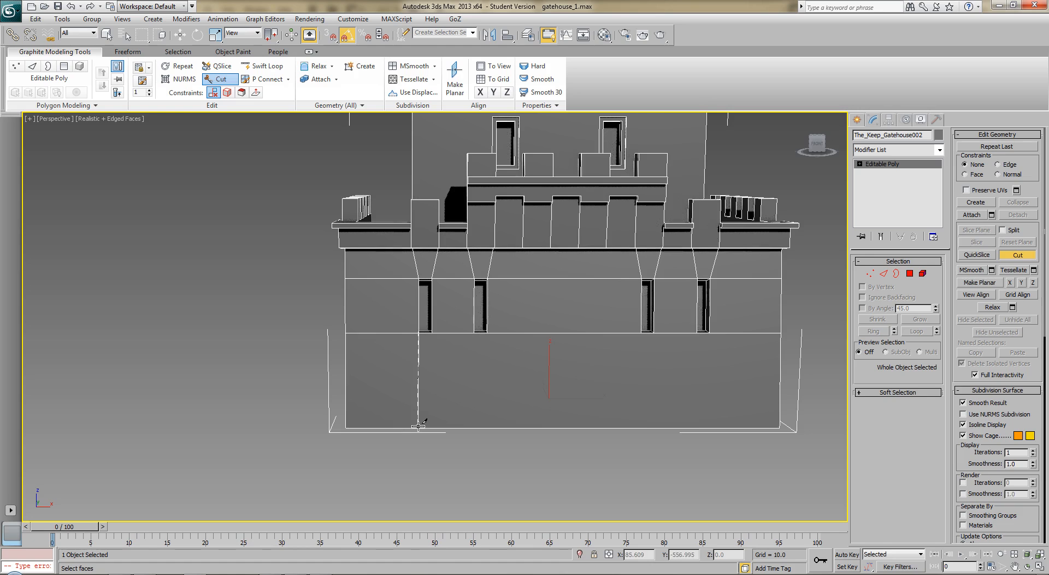
pyautogui.press('f')
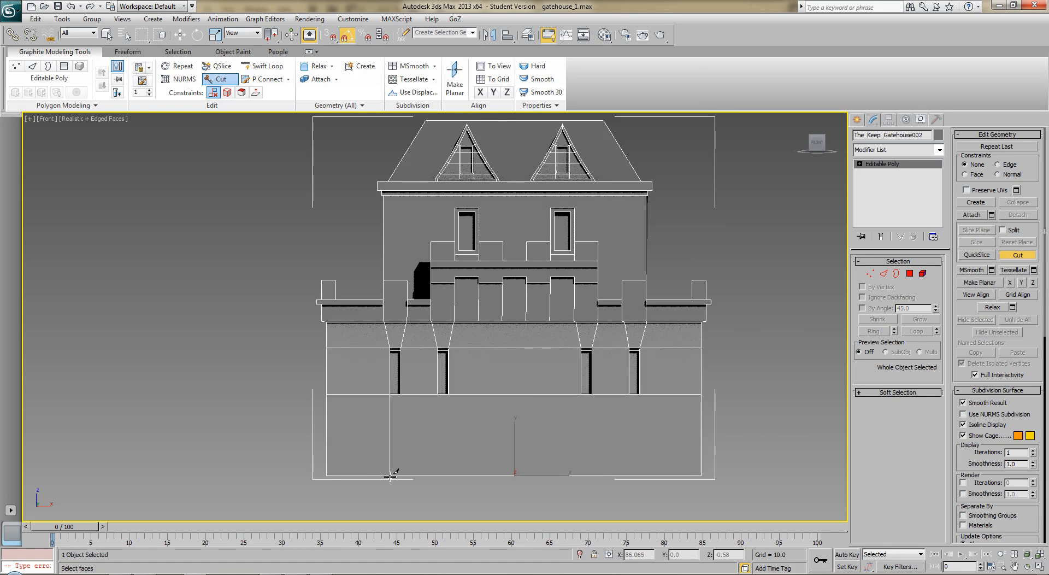
pyautogui.scroll(7, 422, 412)
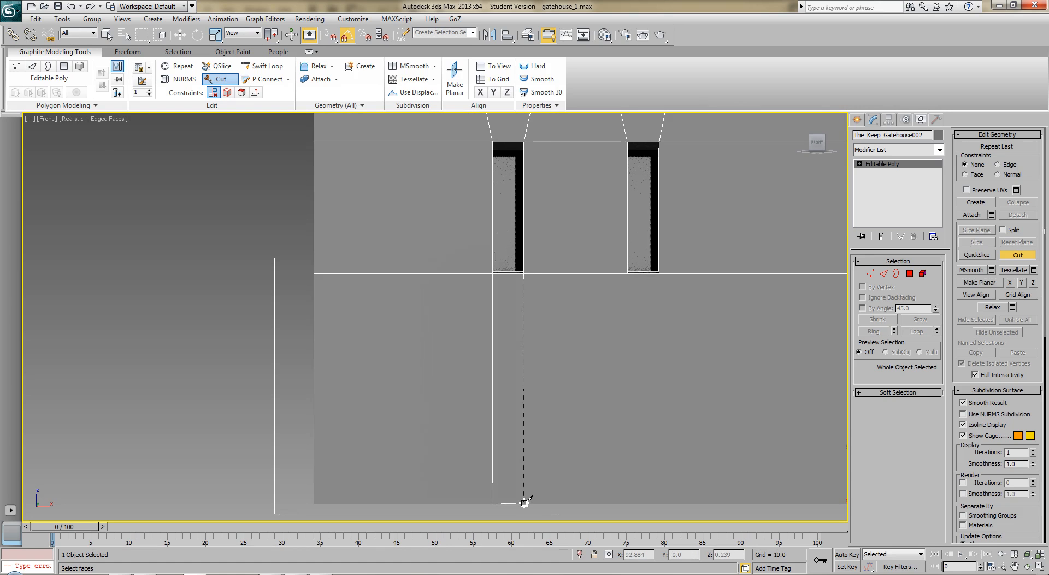
pyautogui.click(524, 503)
# Cut two edges from the left inner window's lower corners straight down to the front wall's base.
pyautogui.click(628, 273)
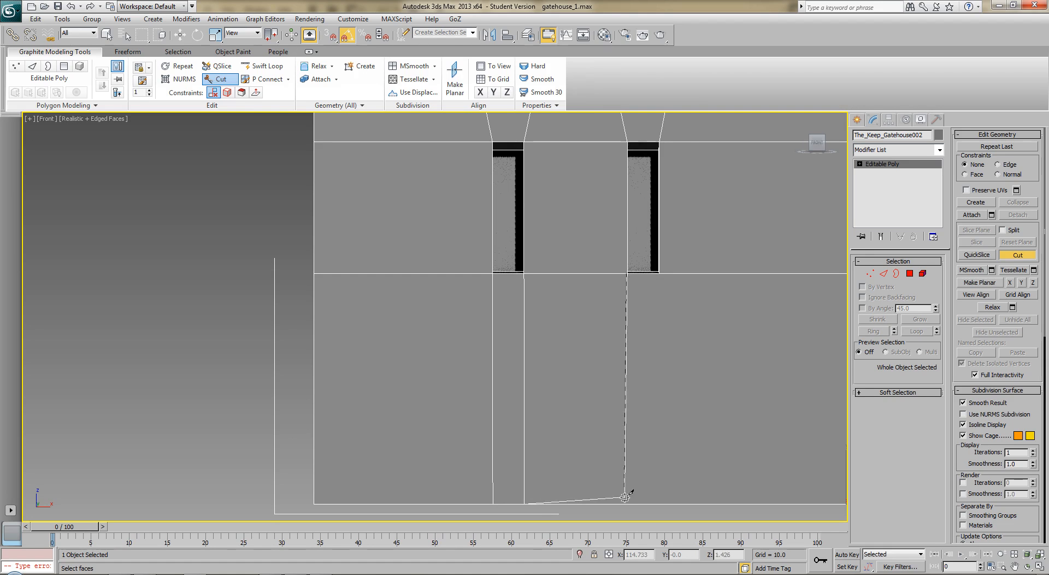
pyautogui.click(627, 503)
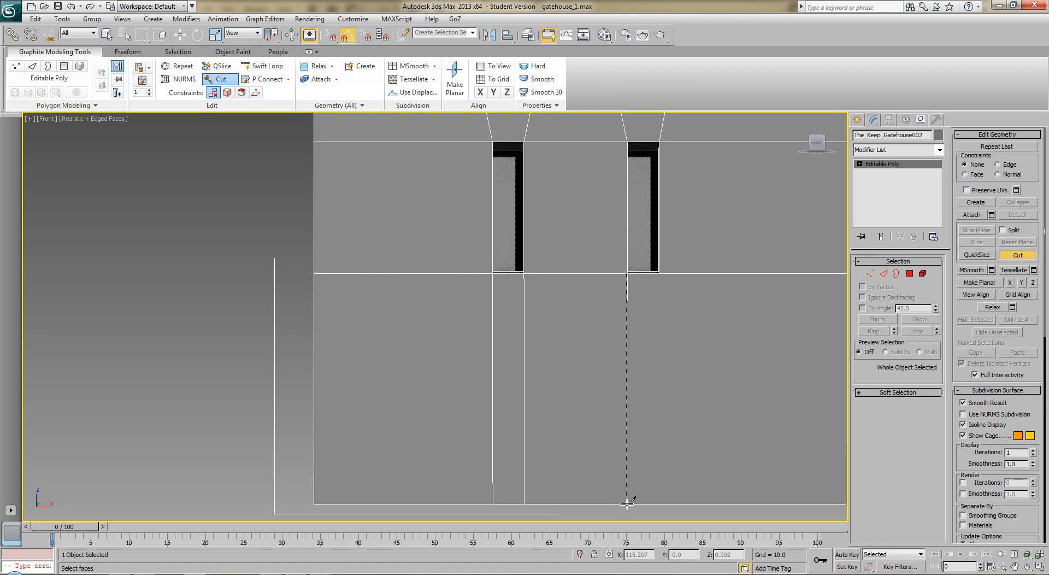
pyautogui.click(659, 273)
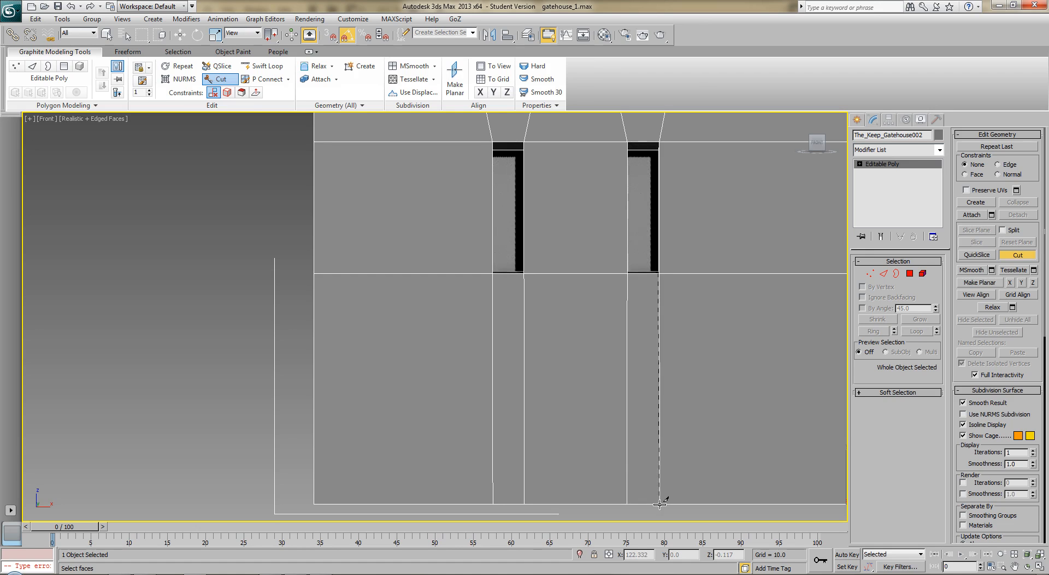
pyautogui.moveTo(724, 451); pyautogui.dragTo(252, 416, button='middle')
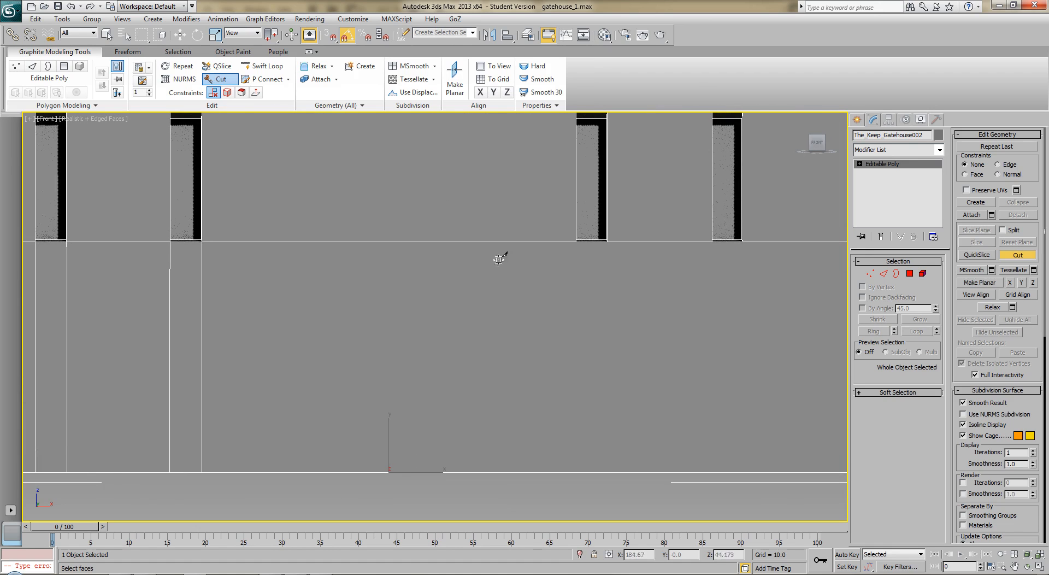
# Cut two edges from the right inner window's lower corners straight down to the front wall's base.
pyautogui.click(577, 242)
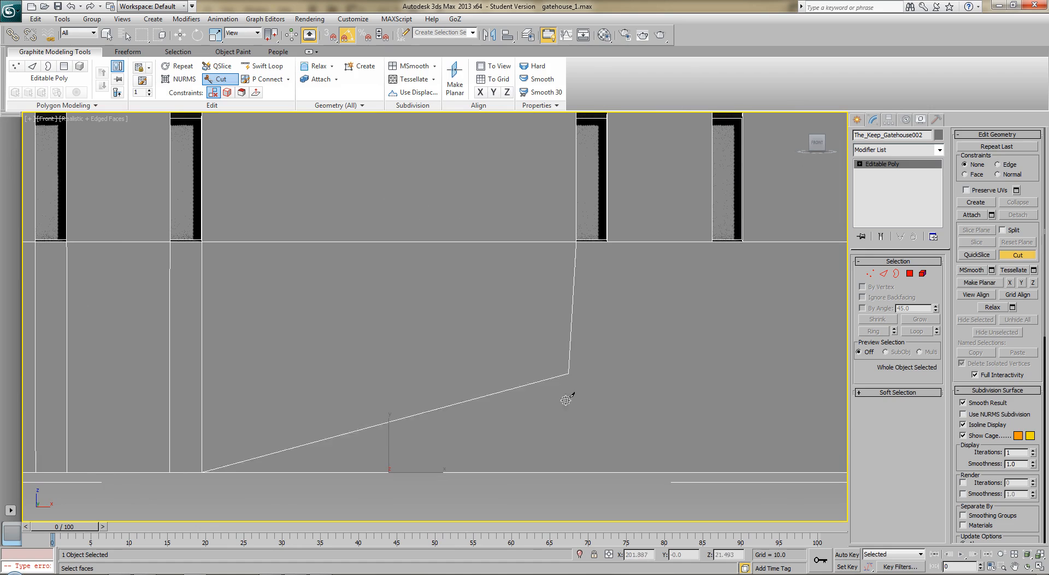
pyautogui.click(575, 473)
pyautogui.click(577, 473)
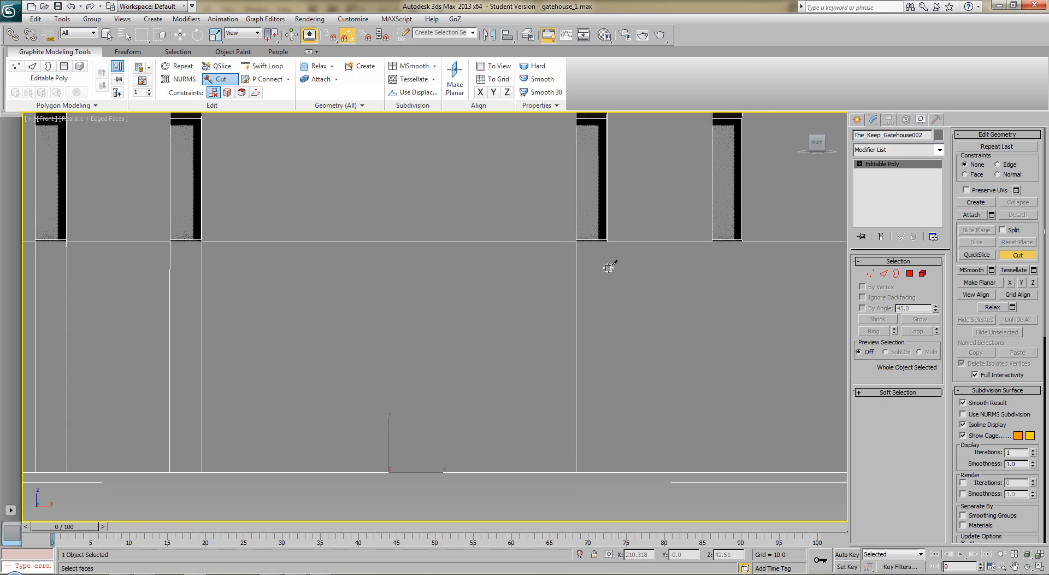
pyautogui.click(607, 243)
pyautogui.click(607, 473)
# Cut two edges from the right outer window's lower corners to the front wall's base and leave the Cut tool.
pyautogui.click(712, 243)
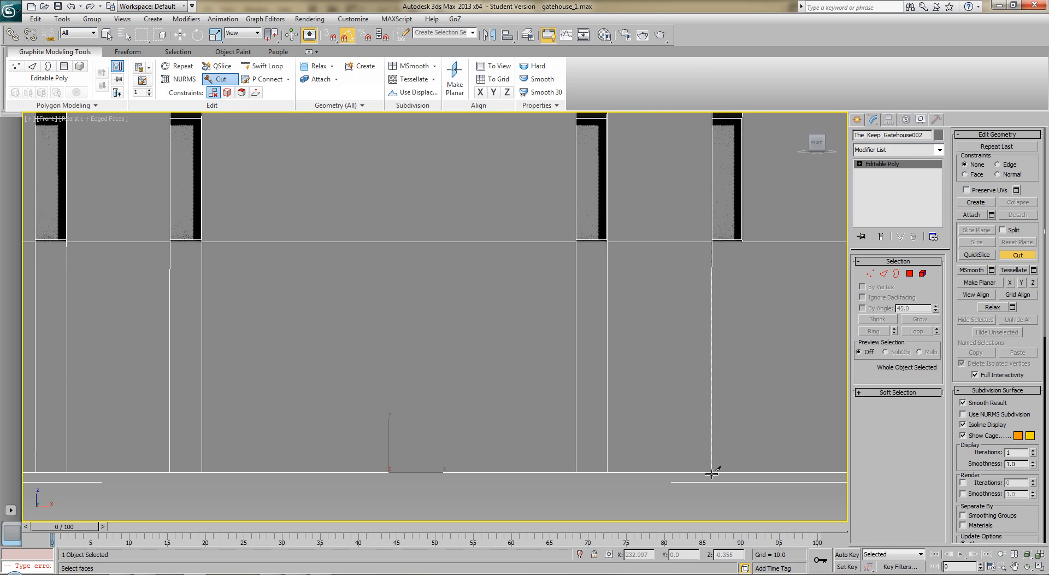
pyautogui.rightClick(711, 474)
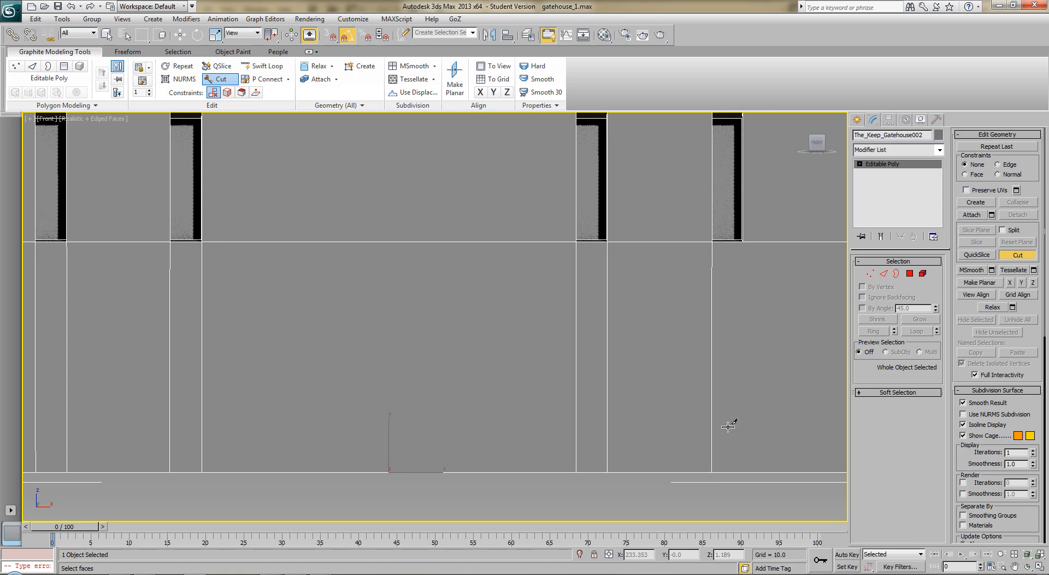
pyautogui.click(742, 242)
pyautogui.click(742, 471)
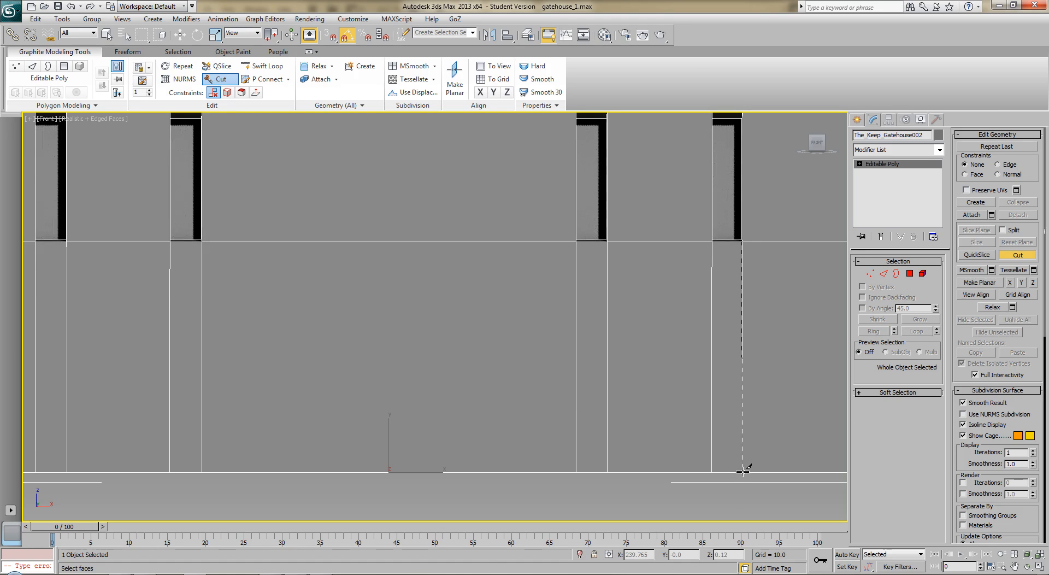
pyautogui.rightClick(753, 432)
pyautogui.scroll(-5, 622, 369)
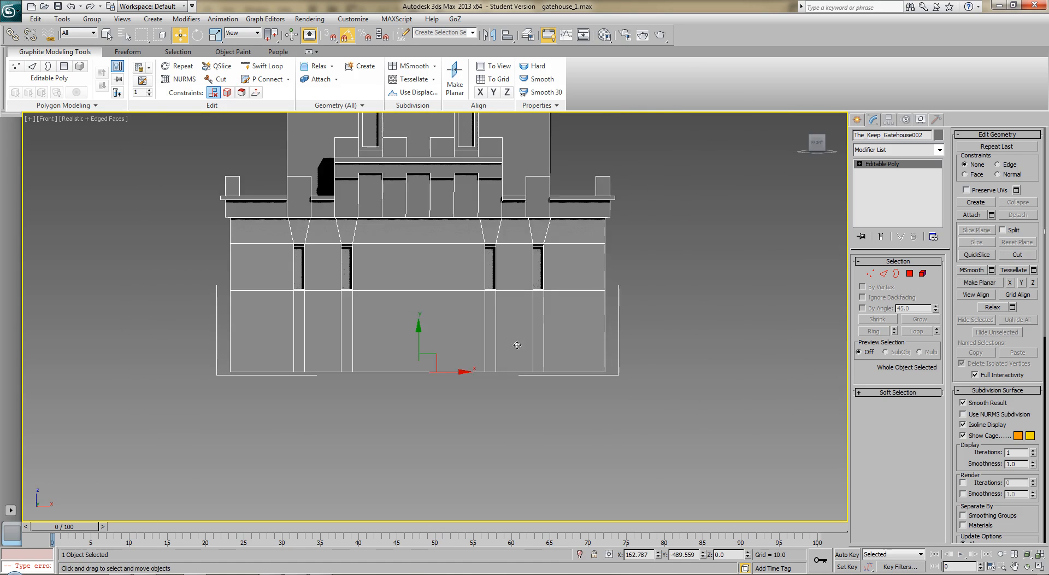
# Between the inner windows, cut two edges from the battlement band's outer pair of unextended vertical edges down to the front wall's base.
pyautogui.keyDown('alt'); pyautogui.moveTo(423, 331); pyautogui.dragTo(495, 371, button='middle'); pyautogui.keyUp('alt')
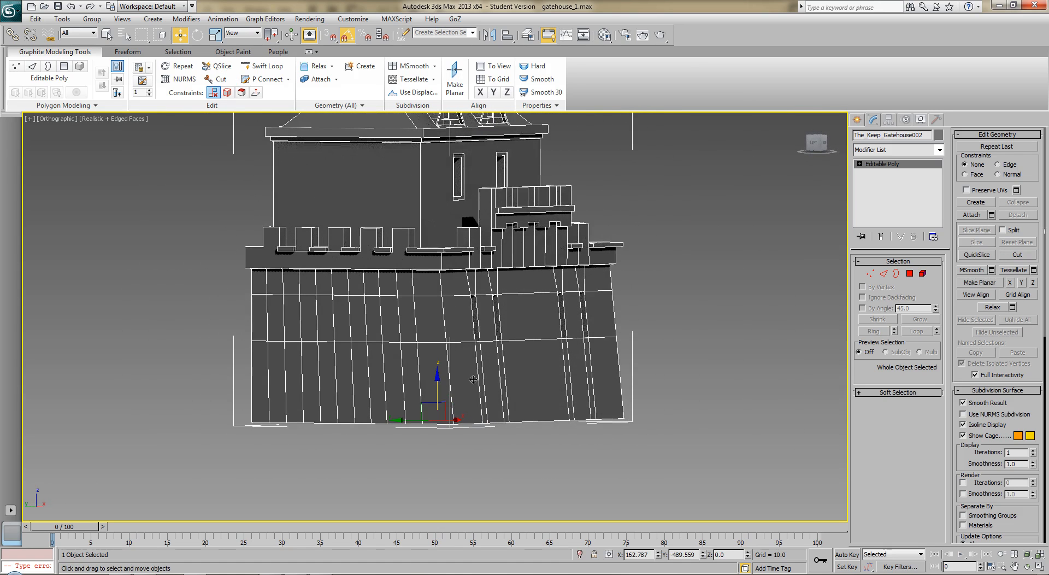
pyautogui.press('p')
pyautogui.scroll(-4, 497, 372)
pyautogui.keyDown('alt'); pyautogui.moveTo(497, 372); pyautogui.dragTo(452, 365, button='middle'); pyautogui.keyUp('alt')
pyautogui.scroll(8, 452, 363)
pyautogui.scroll(-8, 466, 275)
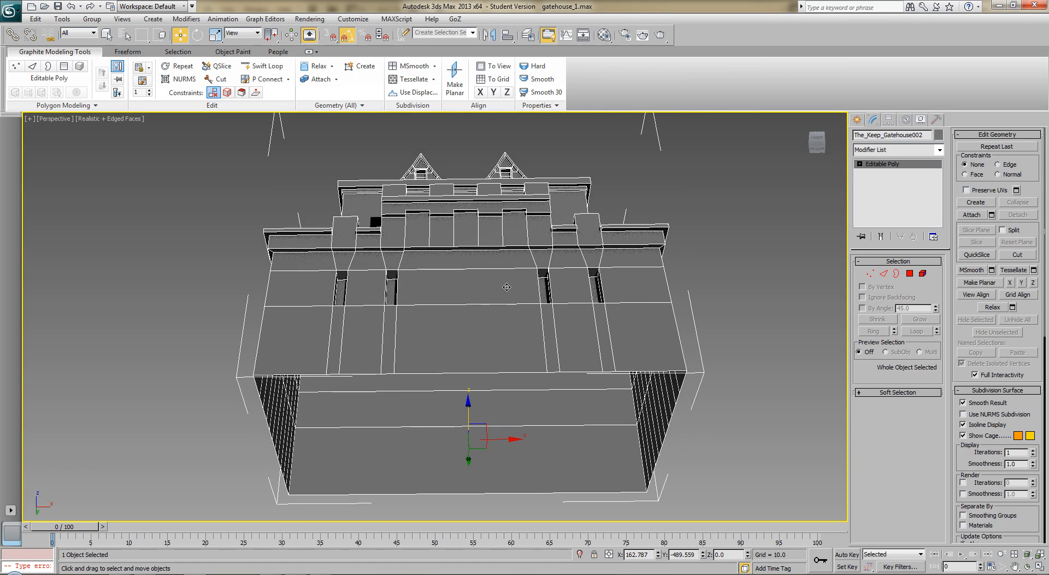
pyautogui.click(1004, 255)
pyautogui.click(429, 247)
pyautogui.click(428, 373)
pyautogui.click(503, 246)
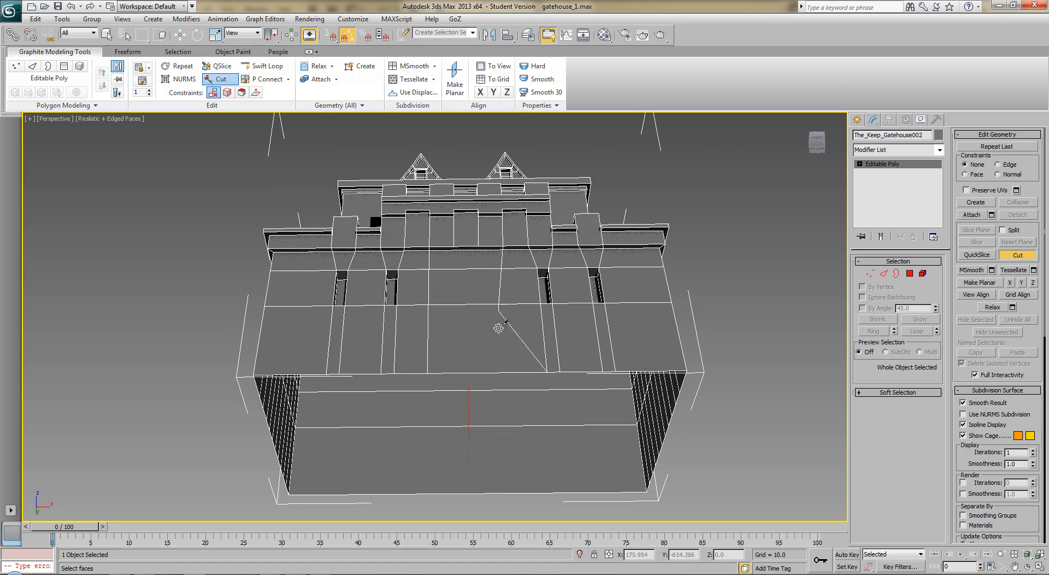
pyautogui.click(510, 373)
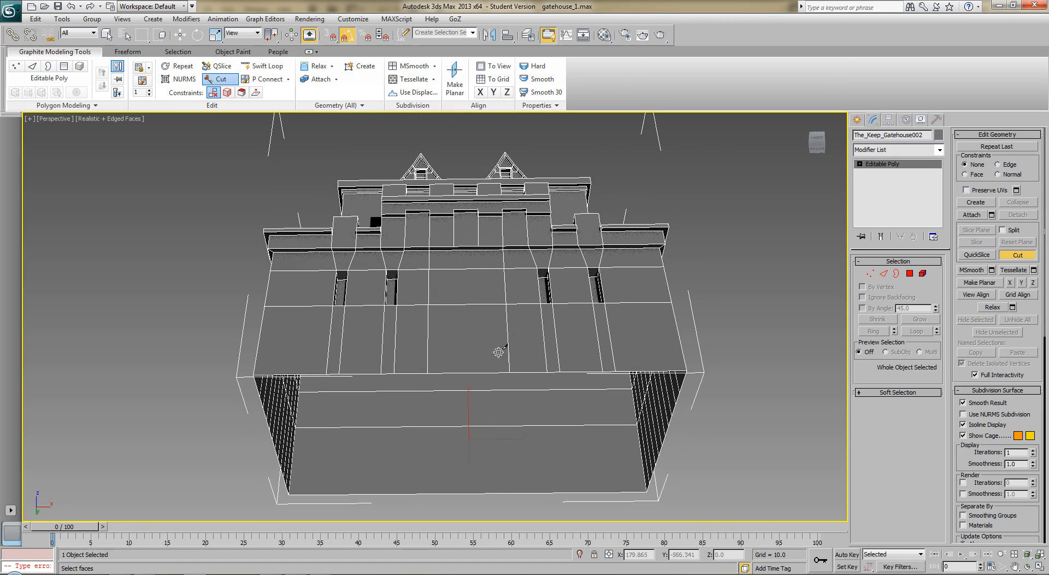
# Cut two more edges from the battlement band's central pair of vertical edges down to the front wall's base.
pyautogui.click(479, 247)
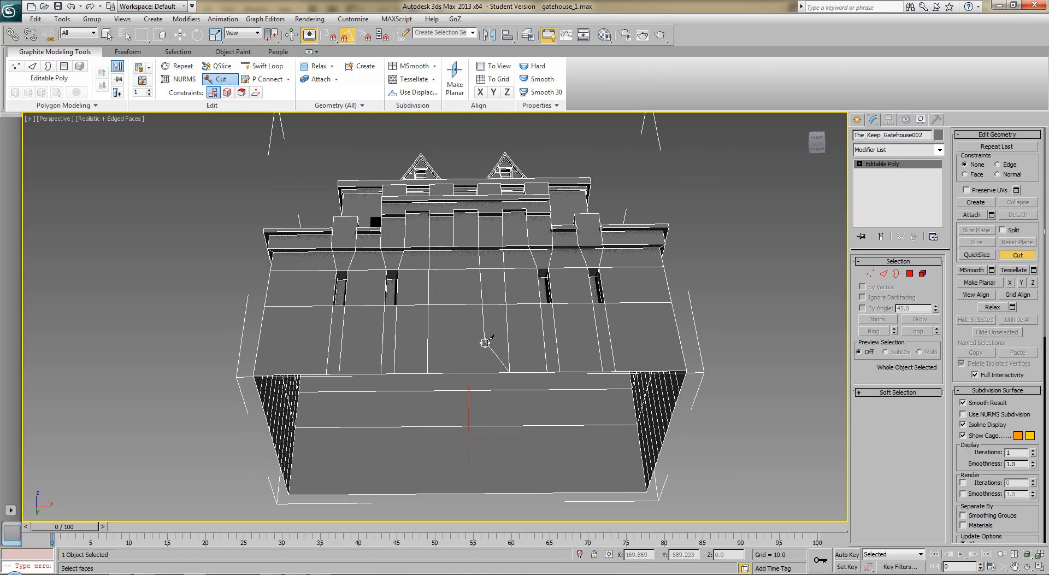
pyautogui.click(483, 372)
pyautogui.click(455, 255)
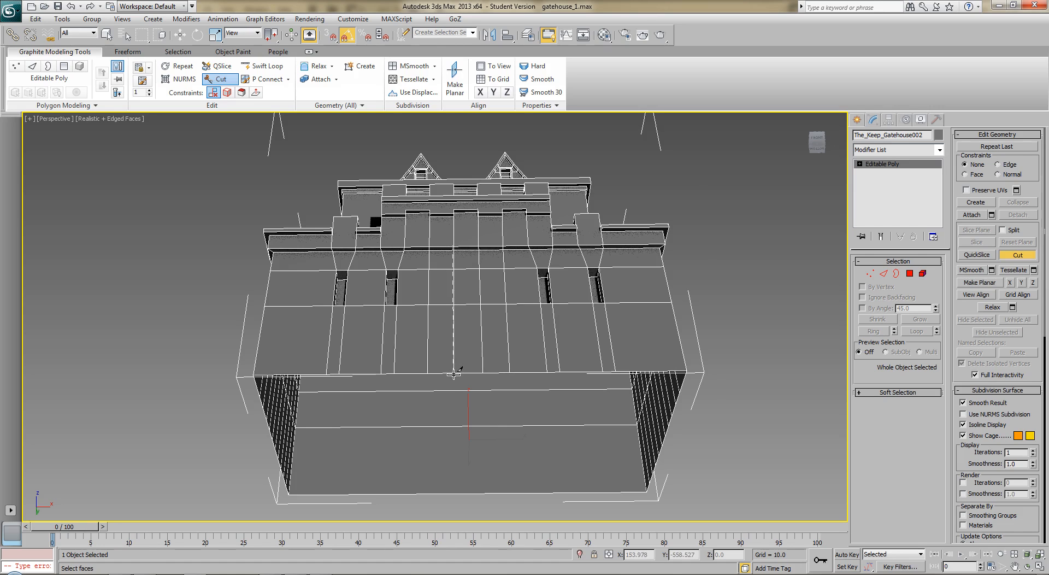
pyautogui.click(454, 375)
pyautogui.rightClick(454, 446)
# Test a Quadify Mesh modifier on the gatehouse, examine the mesh from several angles, and remove the modifier.
pyautogui.keyDown('alt'); pyautogui.moveTo(215, 291); pyautogui.dragTo(276, 370, button='middle'); pyautogui.keyUp('alt')
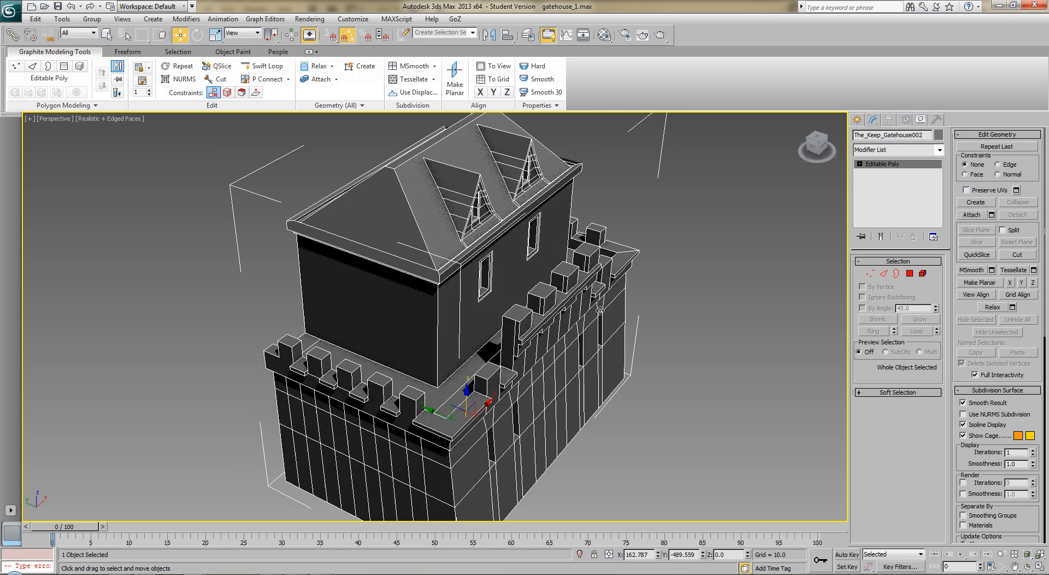
pyautogui.click(923, 150)
pyautogui.press('q')
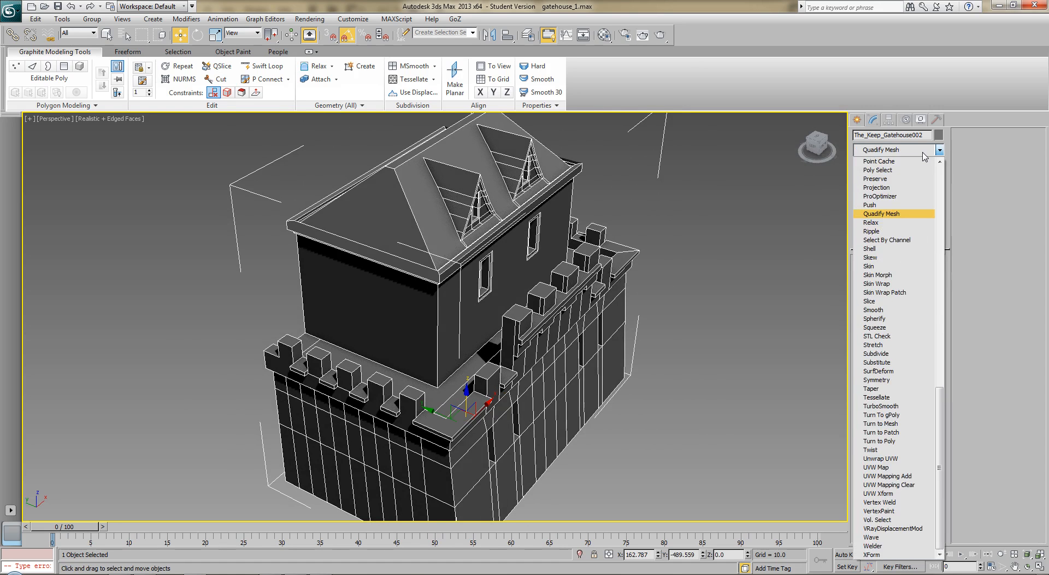
pyautogui.press('Return')
pyautogui.keyDown('alt'); pyautogui.moveTo(645, 326); pyautogui.dragTo(578, 312, button='middle'); pyautogui.keyUp('alt')
pyautogui.keyDown('alt'); pyautogui.moveTo(355, 416); pyautogui.dragTo(432, 333, button='middle'); pyautogui.keyUp('alt')
pyautogui.keyDown('alt'); pyautogui.moveTo(639, 275); pyautogui.dragTo(552, 317, button='middle'); pyautogui.keyUp('alt')
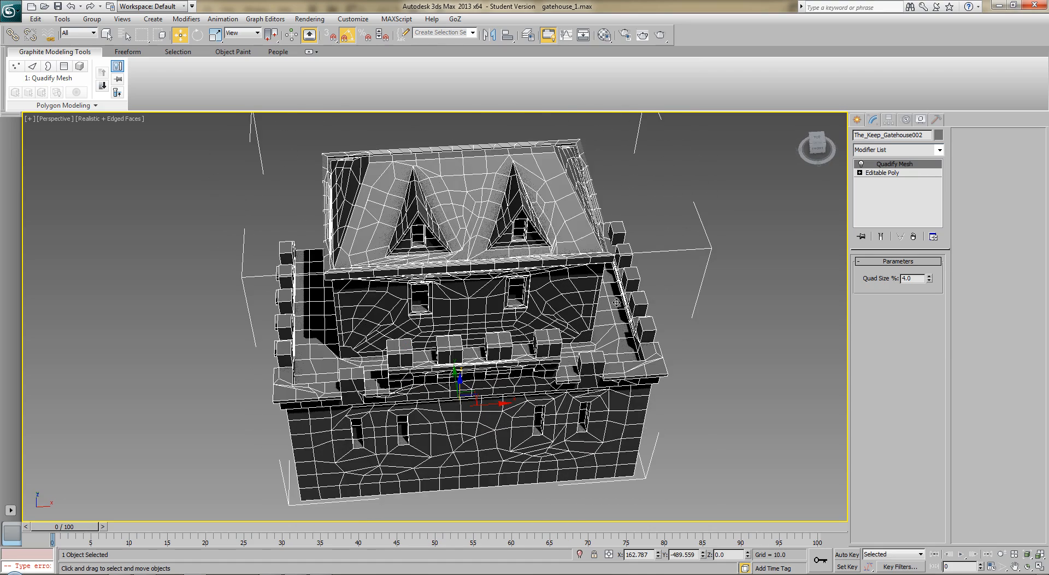
pyautogui.click(913, 236)
# Select all polygons of the upper keep and roof in a wireframe side view and hide them.
pyautogui.keyDown('alt'); pyautogui.moveTo(663, 335); pyautogui.dragTo(693, 271, button='middle'); pyautogui.keyUp('alt')
pyautogui.click(910, 274)
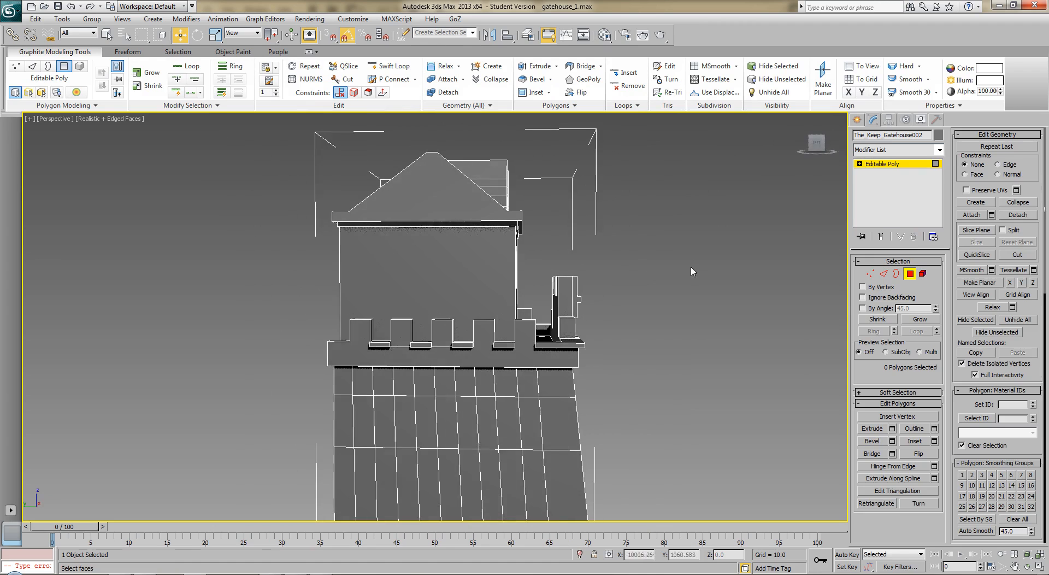
pyautogui.press('l')
pyautogui.press('F3')
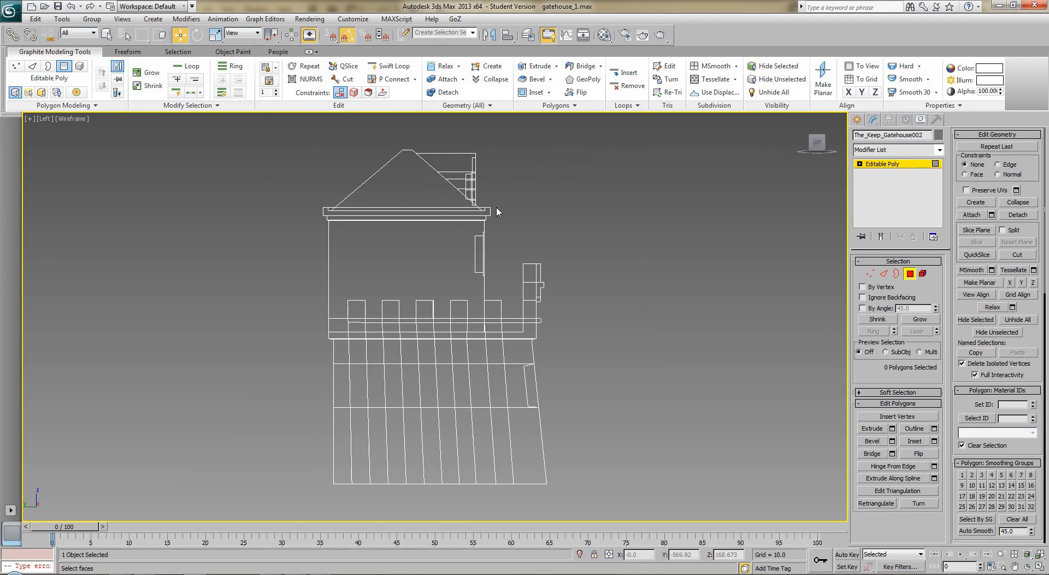
pyautogui.moveTo(273, 142); pyautogui.dragTo(492, 291)
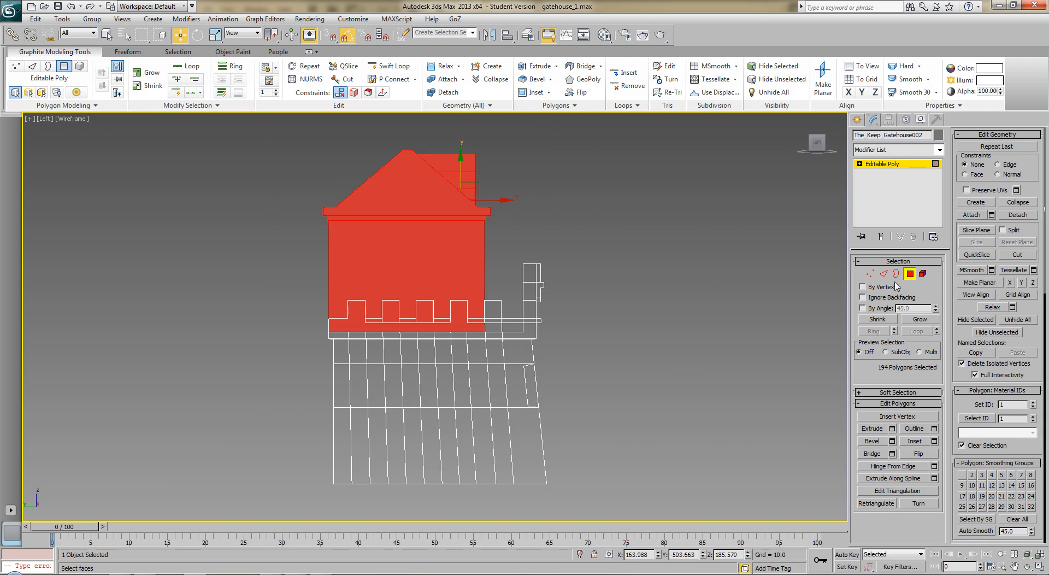
pyautogui.click(982, 321)
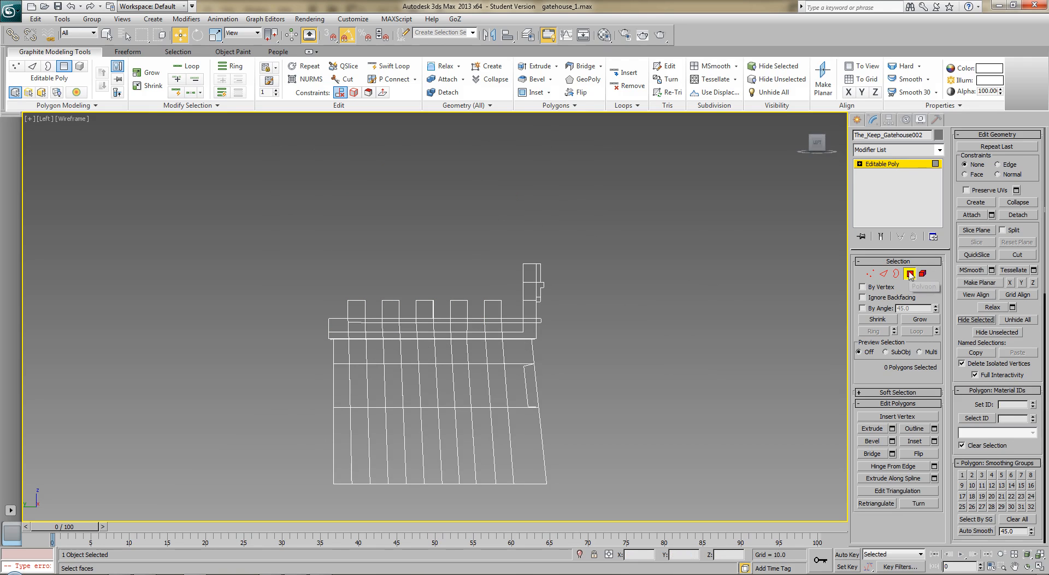
pyautogui.press('F3')
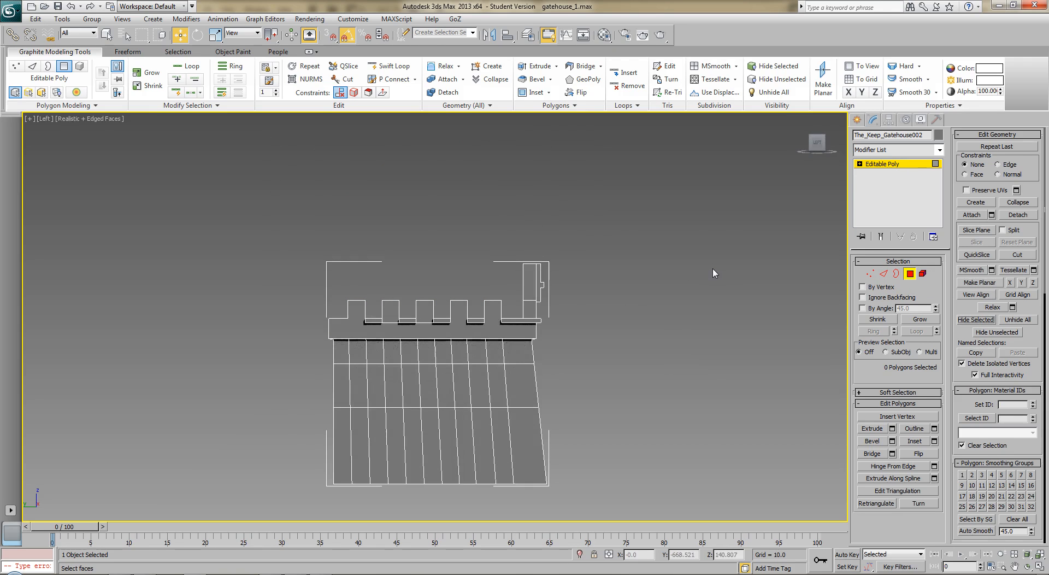
# Cut edges across the bases of the raised battlement section and small merlons on the front wall's inner face.
pyautogui.press('p')
pyautogui.keyDown('alt'); pyautogui.moveTo(602, 277); pyautogui.dragTo(752, 317, button='middle'); pyautogui.keyUp('alt')
pyautogui.scroll(5, 579, 273)
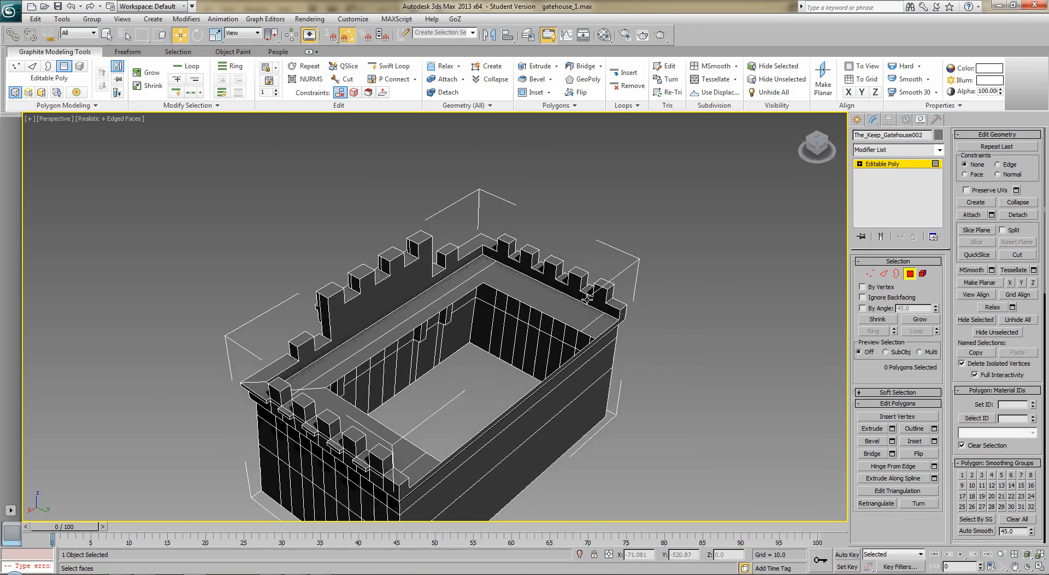
pyautogui.keyDown('alt'); pyautogui.moveTo(579, 262); pyautogui.dragTo(541, 331, button='middle'); pyautogui.keyUp('alt')
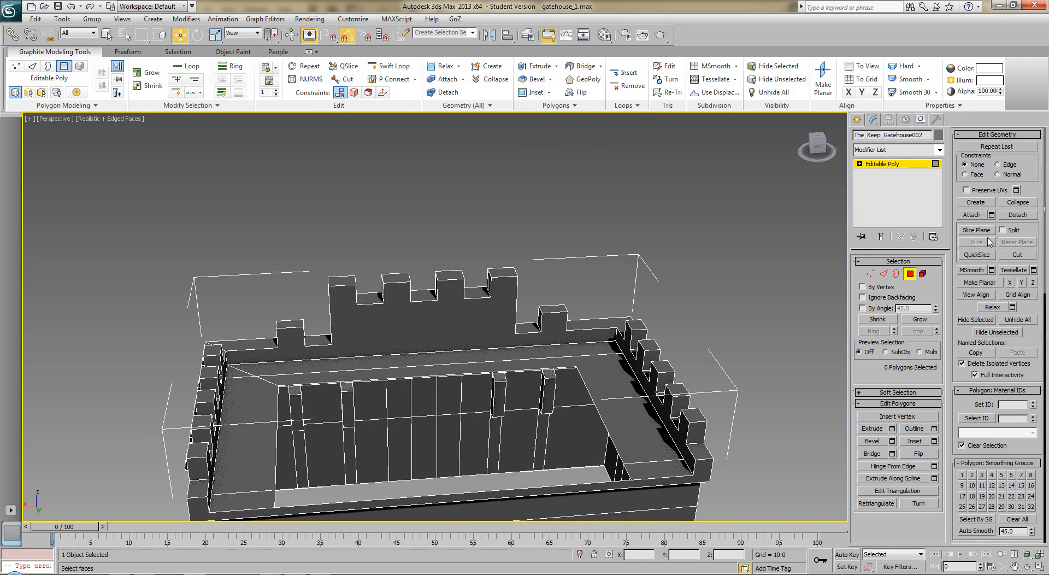
pyautogui.click(1018, 256)
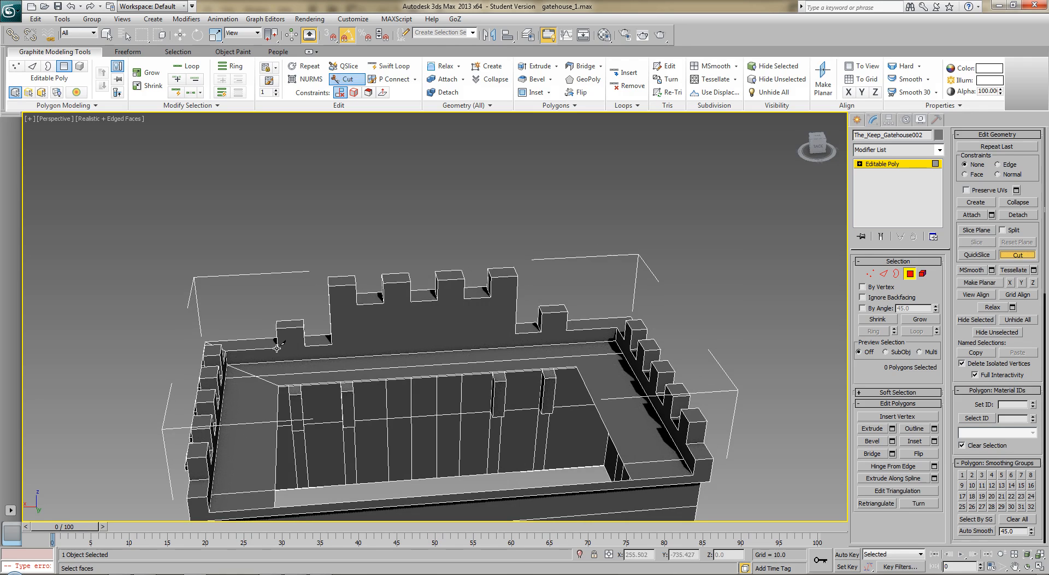
pyautogui.click(305, 345)
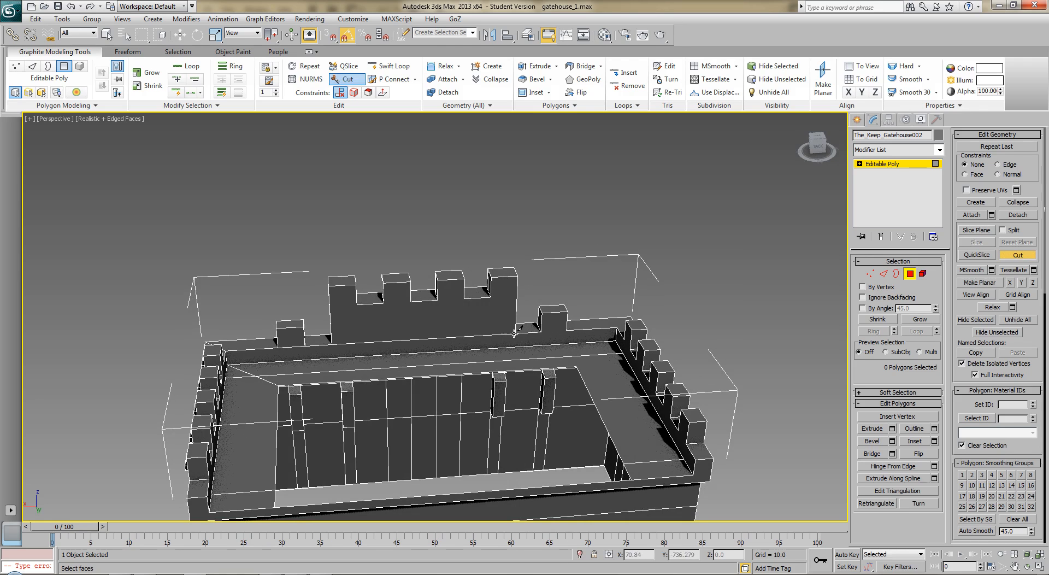
pyautogui.rightClick(565, 330)
# Cut edges across the bases of the five merlons on the inner face of one side wall.
pyautogui.keyDown('alt'); pyautogui.moveTo(582, 295); pyautogui.dragTo(660, 291, button='middle'); pyautogui.keyUp('alt')
pyautogui.scroll(2, 660, 291)
pyautogui.scroll(2, 633, 284)
pyautogui.scroll(2, 509, 268)
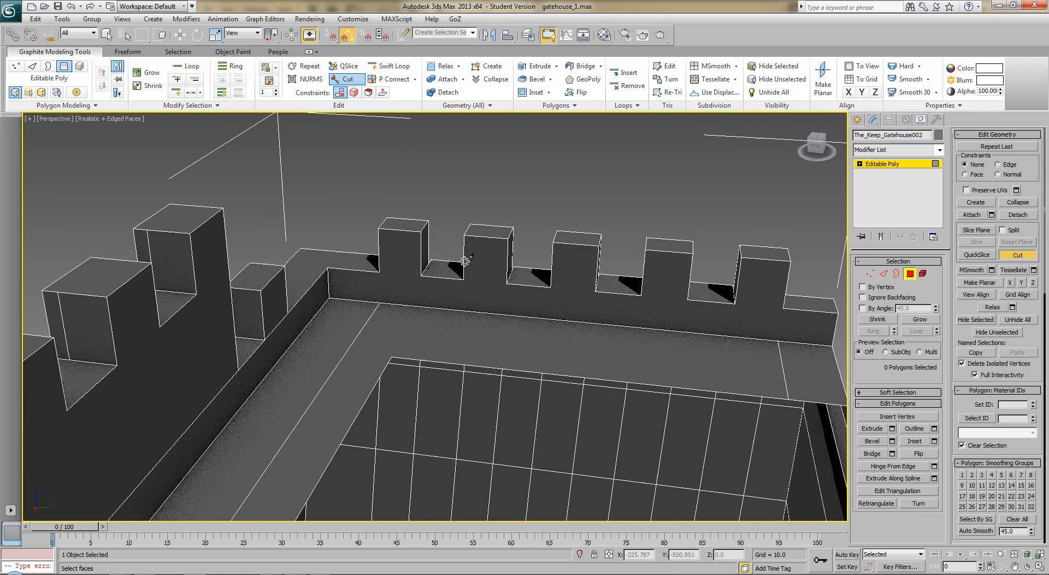
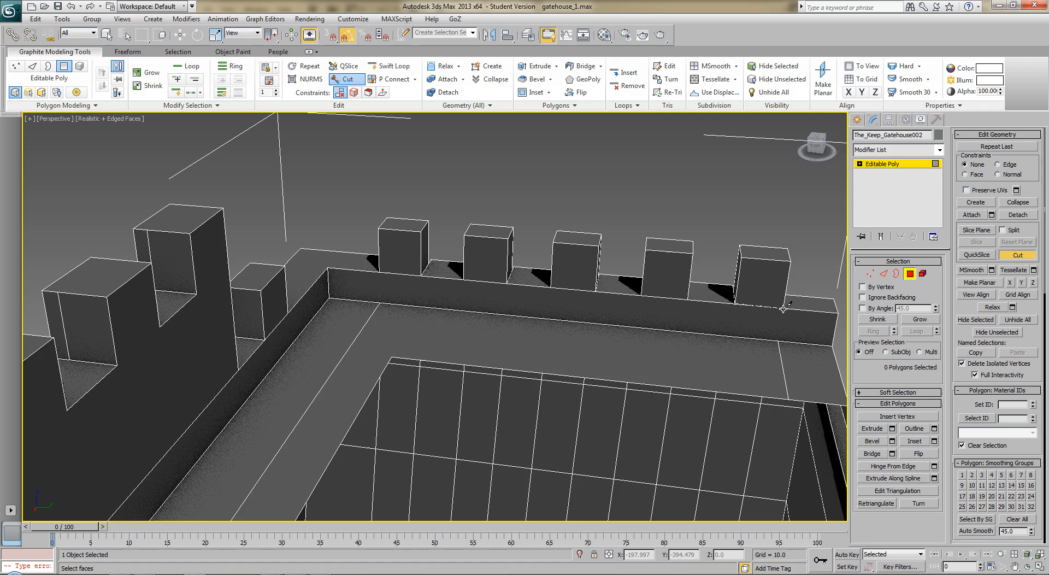
# Cut edges across the bases of the five merlons on the inner face of the opposite side wall.
pyautogui.keyDown('alt'); pyautogui.moveTo(583, 296); pyautogui.dragTo(718, 294, button='middle'); pyautogui.keyUp('alt')
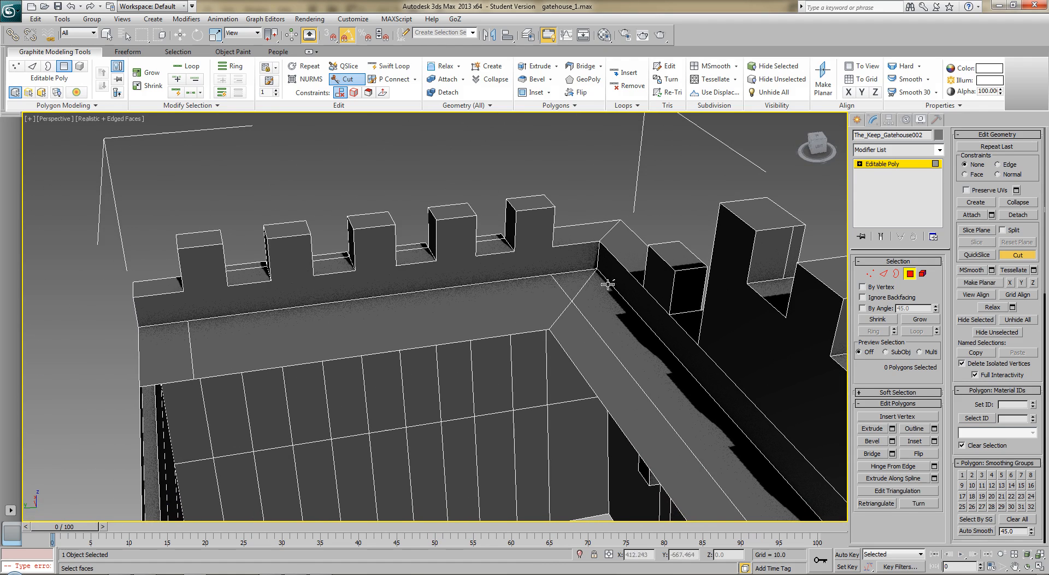
pyautogui.click(185, 290)
pyautogui.click(313, 275)
pyautogui.click(354, 270)
pyautogui.click(435, 261)
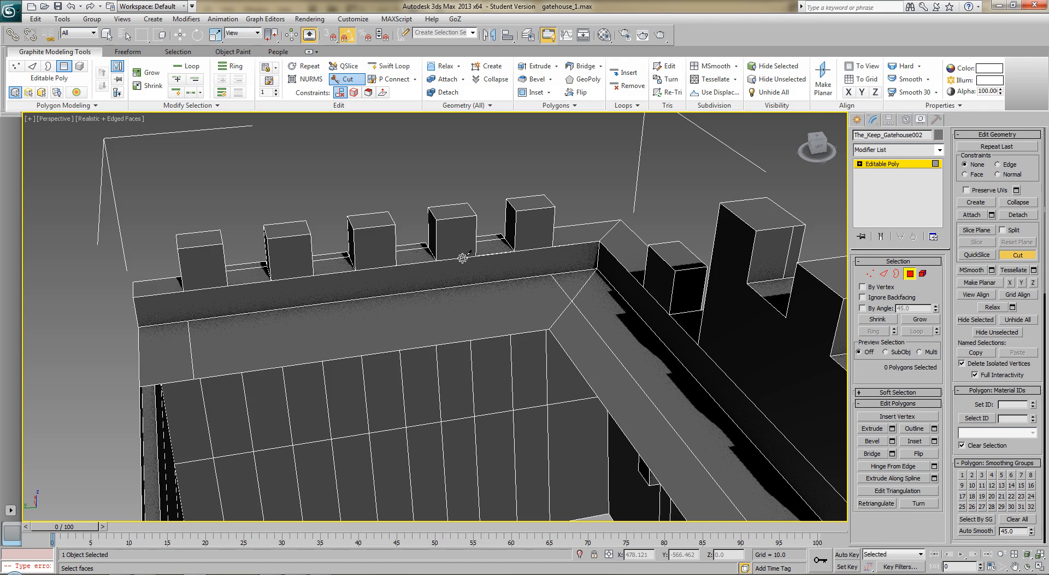
pyautogui.click(515, 251)
pyautogui.scroll(-5, 554, 246)
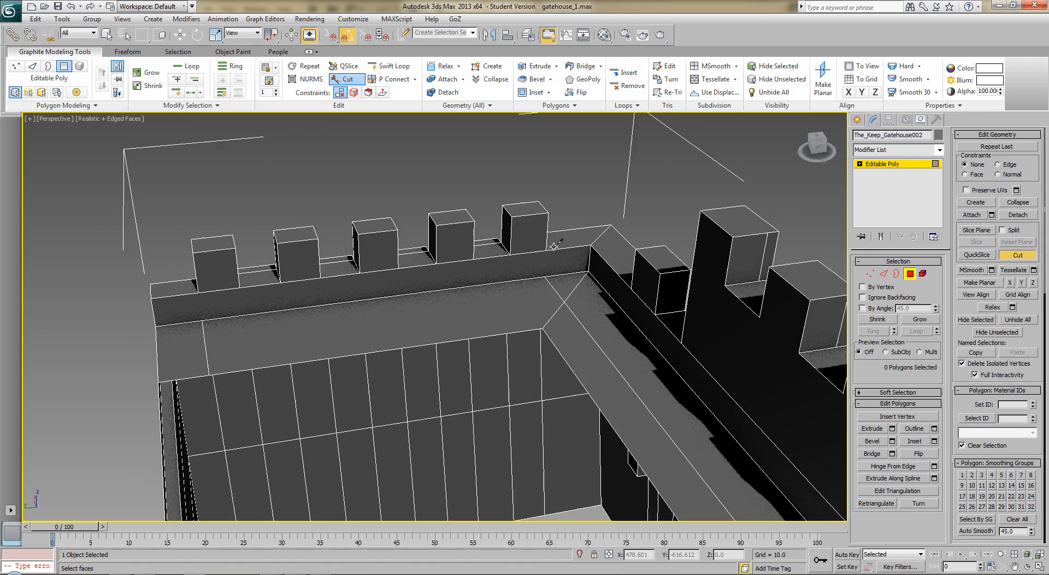
pyautogui.rightClick(415, 289)
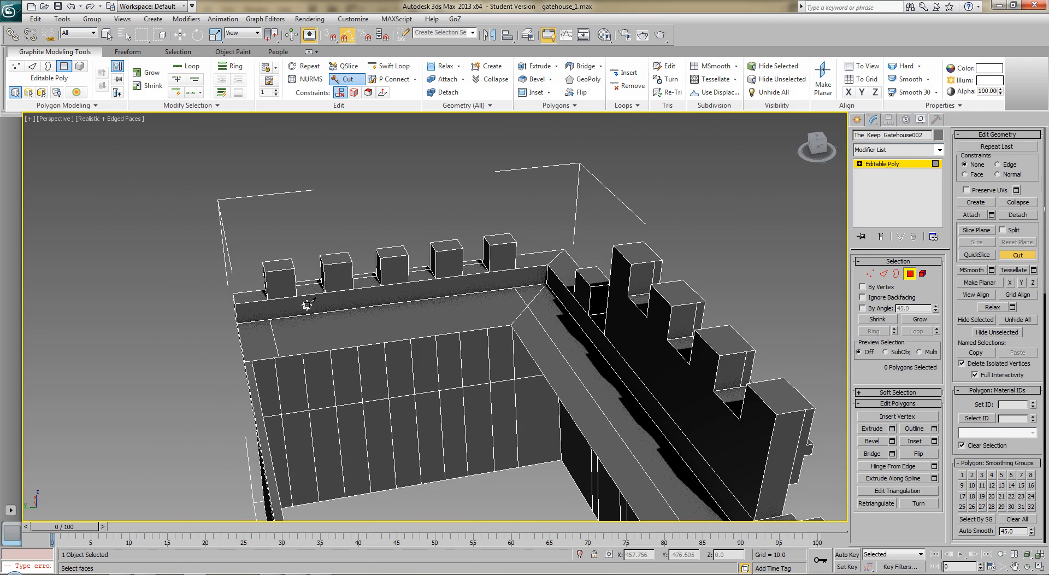
# Connect the two long edges of that side's walkway with 8 new edges running across it.
pyautogui.keyDown('alt'); pyautogui.moveTo(272, 301); pyautogui.dragTo(420, 277, button='middle'); pyautogui.keyUp('alt')
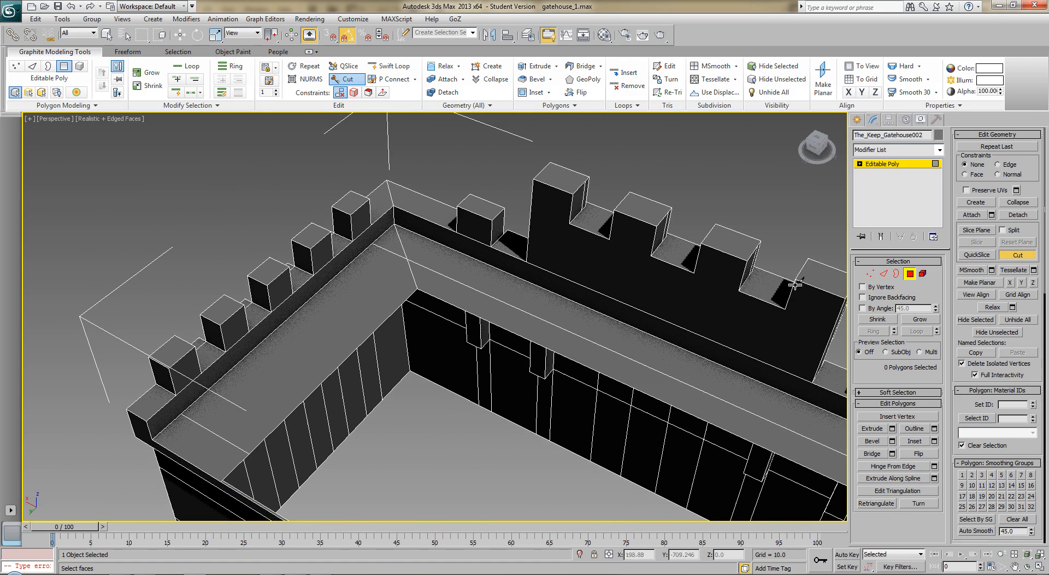
pyautogui.click(884, 273)
pyautogui.press('w')
pyautogui.click(304, 306)
pyautogui.keyDown('ctrl'); pyautogui.click(357, 348); pyautogui.keyUp('ctrl')
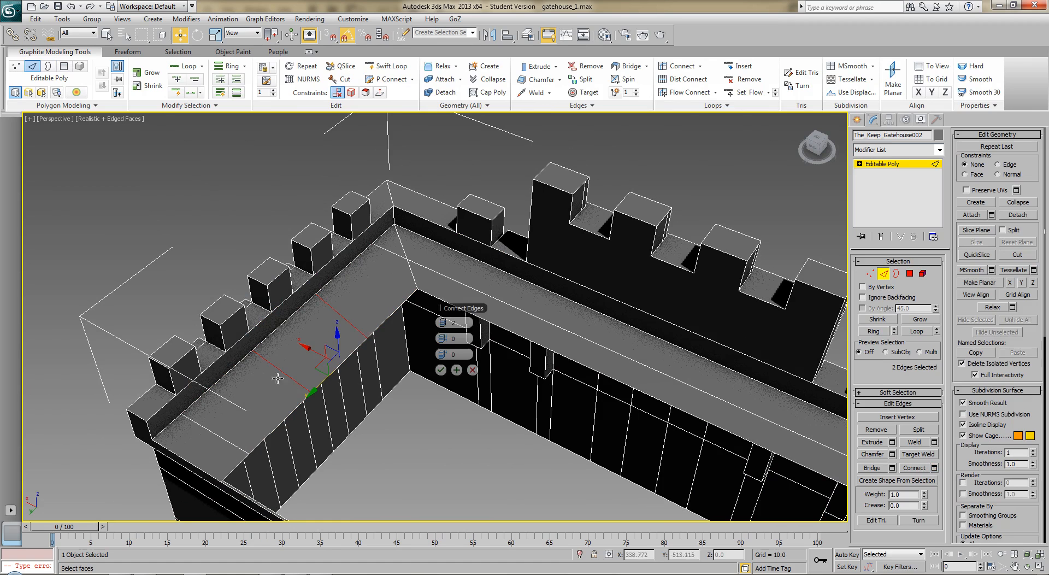
pyautogui.click(446, 322)
pyautogui.click(446, 323)
pyautogui.click(447, 323)
pyautogui.click(446, 323)
pyautogui.click(447, 323)
pyautogui.click(446, 323)
pyautogui.click(441, 370)
# Cut an edge across the corner end of the walkway, from the parapet side to the inner wall's top edge.
pyautogui.keyDown('alt'); pyautogui.moveTo(438, 367); pyautogui.dragTo(572, 315, button='middle'); pyautogui.keyUp('alt')
pyautogui.scroll(3, 346, 327)
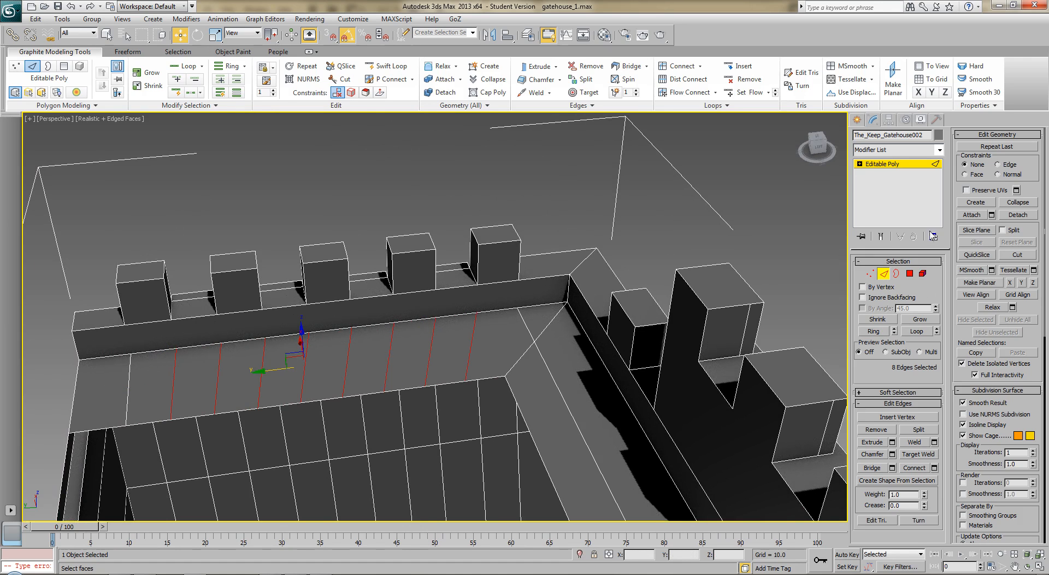
pyautogui.click(1022, 256)
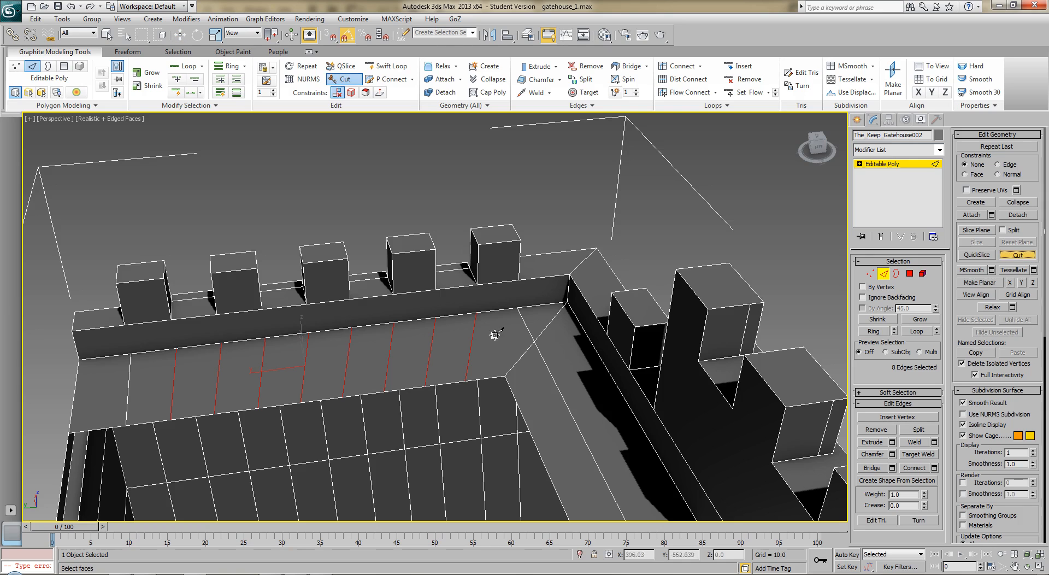
pyautogui.click(519, 307)
pyautogui.click(486, 377)
pyautogui.press('w')
# Delete the long inner face of the parapet beside the subdivided walkway.
pyautogui.press('4')
pyautogui.click(528, 300)
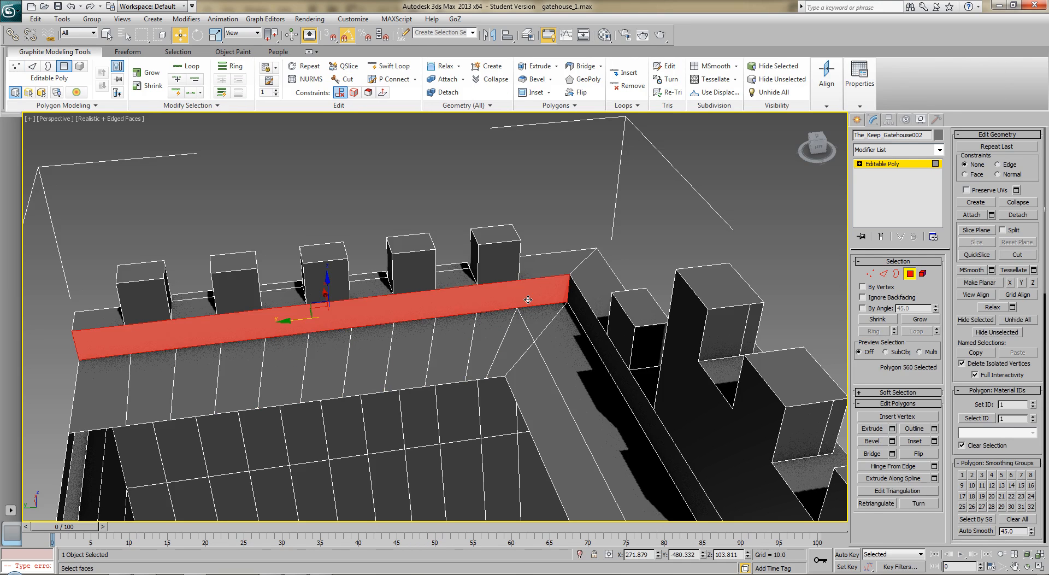
pyautogui.press('Delete')
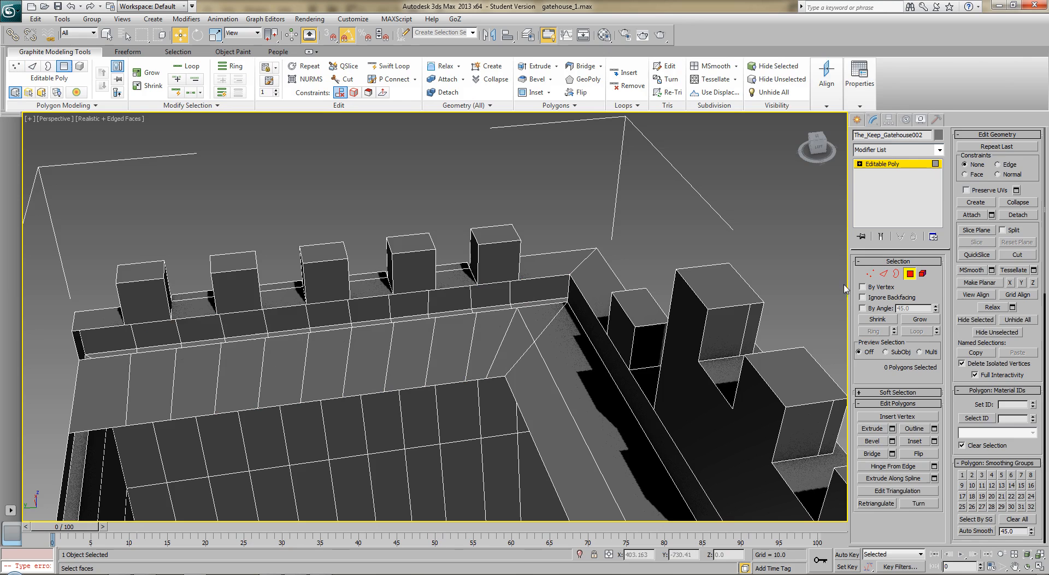
# Bridge the upper and lower border edges of the parapet opening, leaving out its two end edges.
pyautogui.click(896, 274)
pyautogui.click(530, 282)
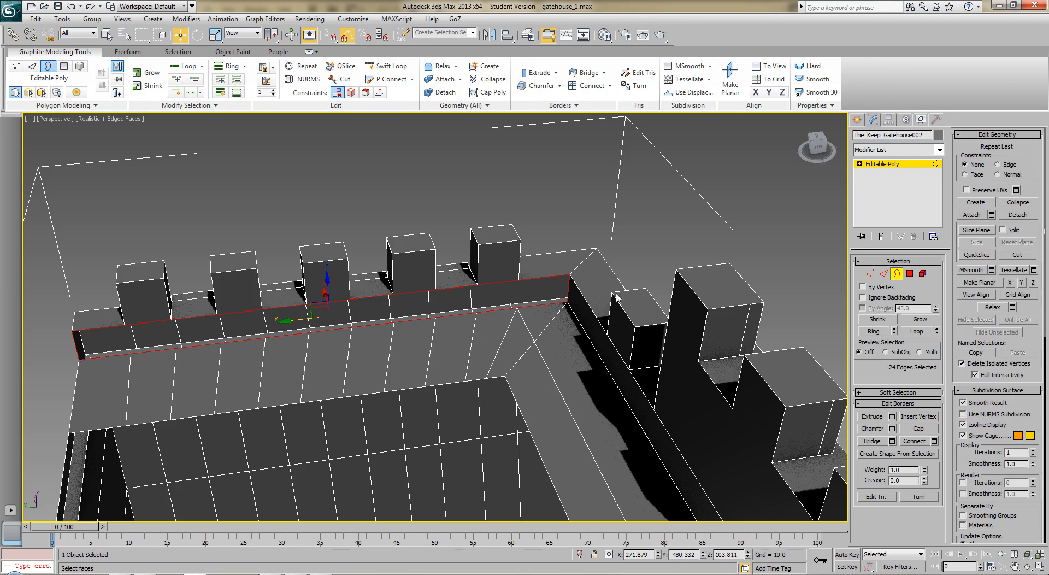
pyautogui.click(884, 274)
pyautogui.keyDown('alt'); pyautogui.click(567, 290); pyautogui.keyUp('alt')
pyautogui.keyDown('alt'); pyautogui.click(74, 348); pyautogui.keyUp('alt')
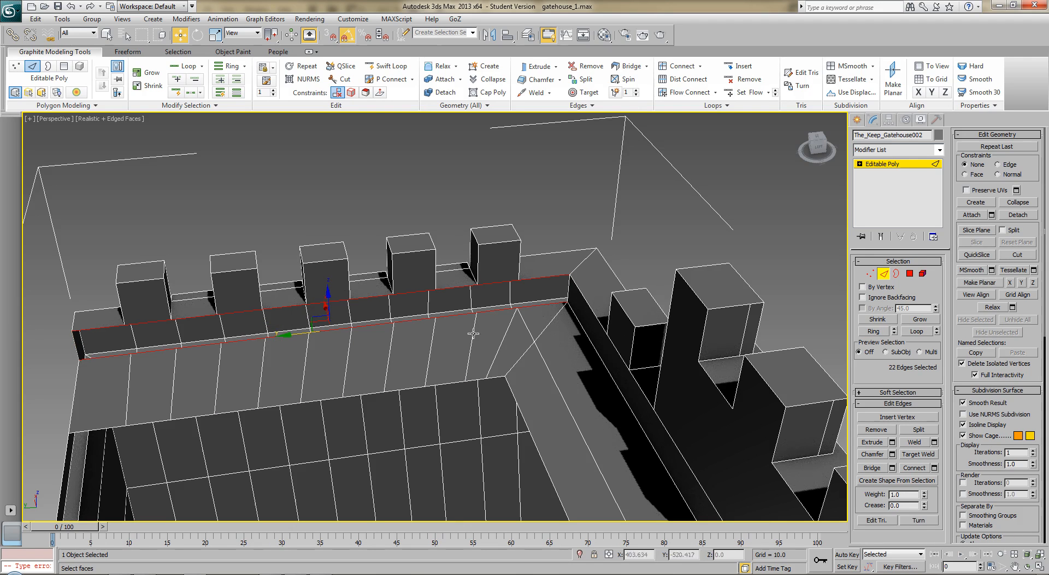
pyautogui.click(873, 468)
pyautogui.click(574, 208)
# Cut a vertical edge down the other side parapet's inner face, from the first merlon's base to the walkway corner.
pyautogui.keyDown('alt'); pyautogui.moveTo(429, 300); pyautogui.dragTo(456, 356, button='middle'); pyautogui.keyUp('alt')
pyautogui.scroll(-4, 551, 319)
pyautogui.scroll(-5, 529, 325)
pyautogui.scroll(5, 510, 315)
pyautogui.click(1016, 255)
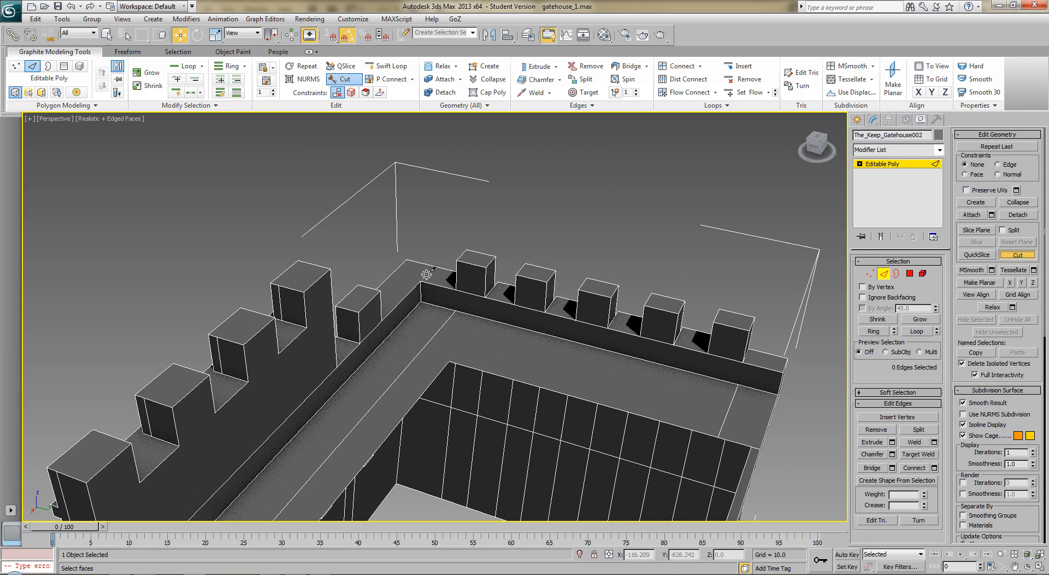
pyautogui.click(455, 288)
pyautogui.click(454, 310)
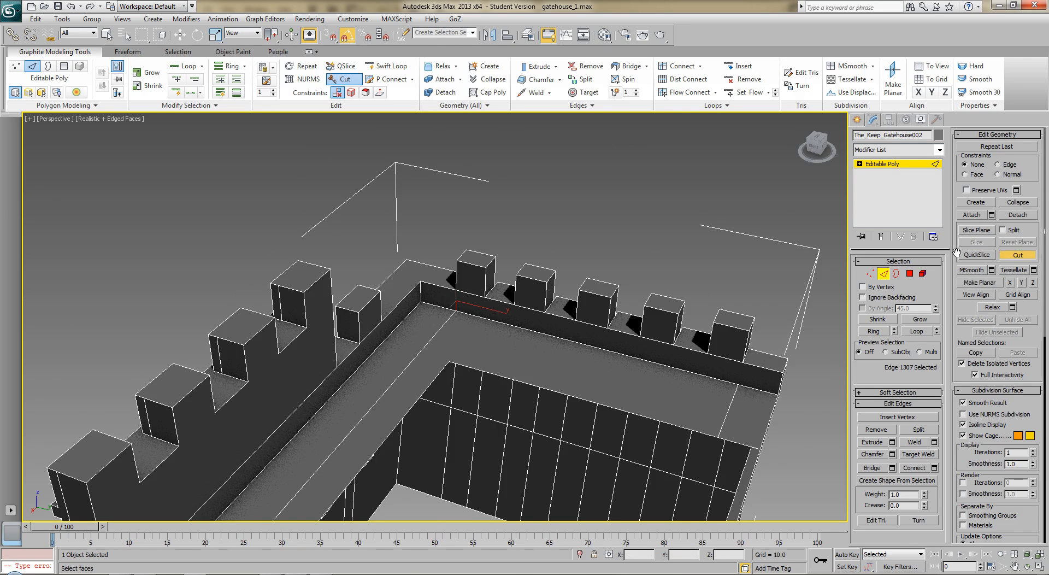
pyautogui.rightClick(718, 252)
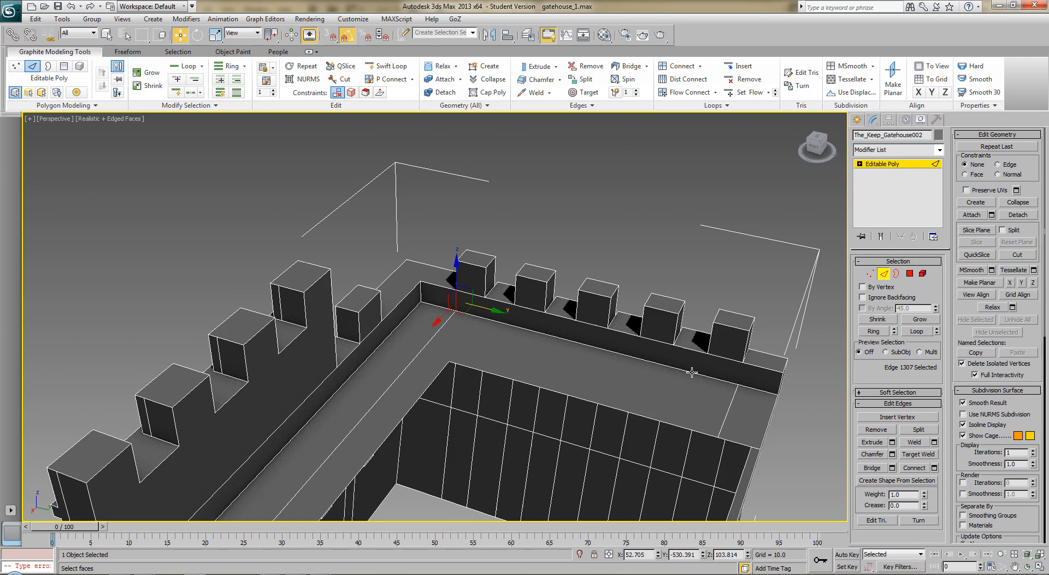
# Connect the two long edges of the other side's walkway with 8 new edges running across it.
pyautogui.click(665, 363)
pyautogui.keyDown('ctrl'); pyautogui.click(642, 416); pyautogui.keyUp('ctrl')
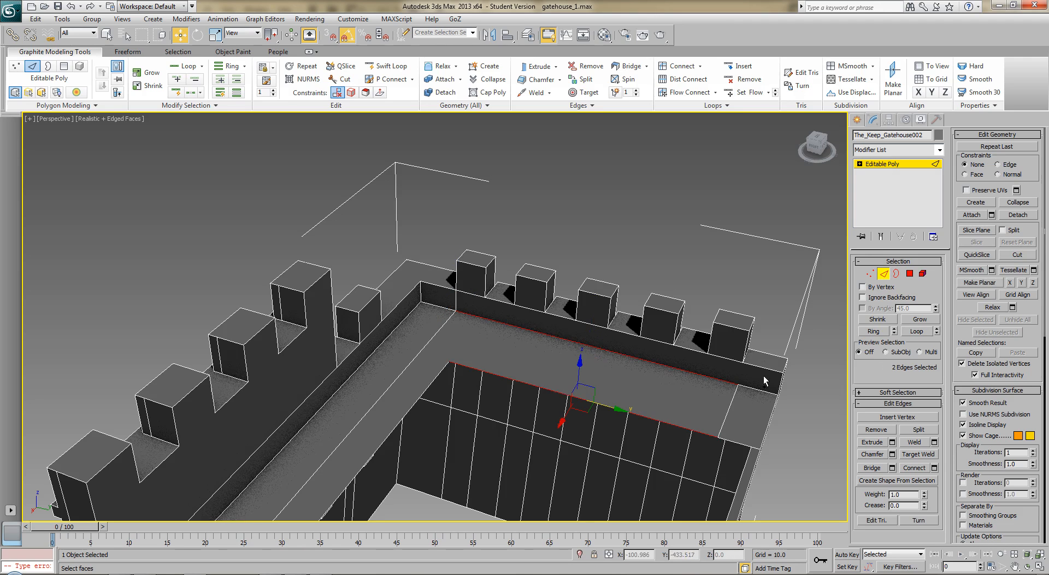
pyautogui.scroll(-4, 589, 340)
pyautogui.keyDown('alt'); pyautogui.moveTo(590, 340); pyautogui.dragTo(551, 353, button='middle'); pyautogui.keyUp('alt')
pyautogui.click(934, 468)
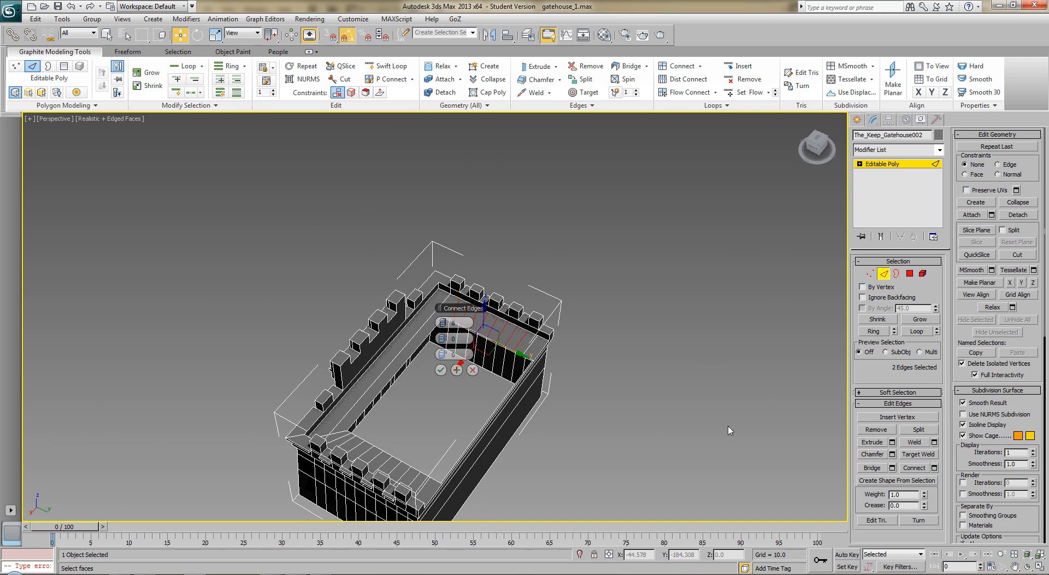
pyautogui.click(440, 370)
pyautogui.keyDown('alt'); pyautogui.moveTo(440, 370); pyautogui.dragTo(494, 386, button='middle'); pyautogui.keyUp('alt')
pyautogui.scroll(4, 503, 381)
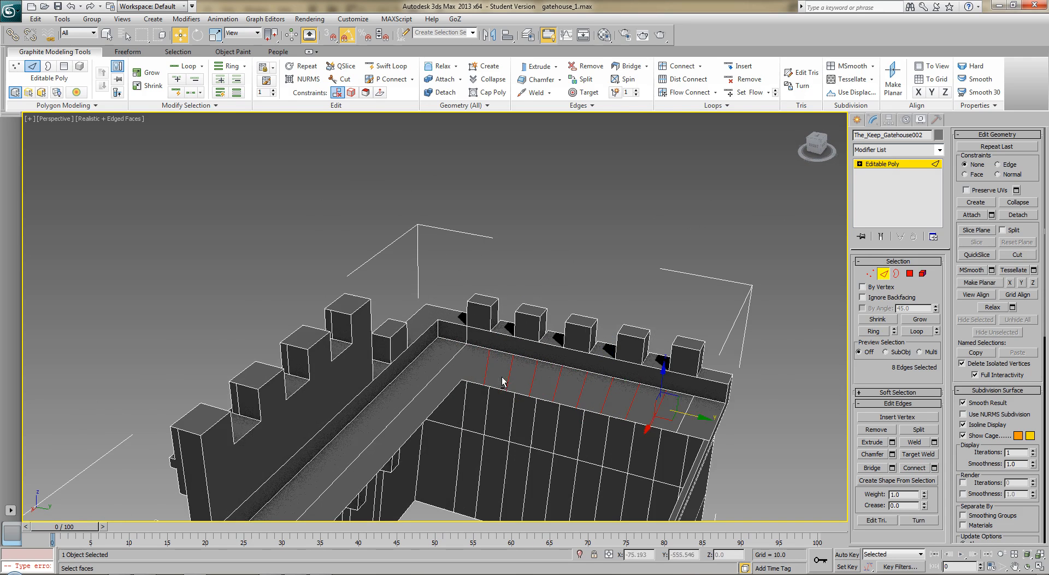
# Delete the long inner parapet face above this second subdivided walkway.
pyautogui.keyDown('ctrl'); pyautogui.click(910, 273); pyautogui.keyUp('ctrl')
pyautogui.click(579, 362)
pyautogui.press('Delete')
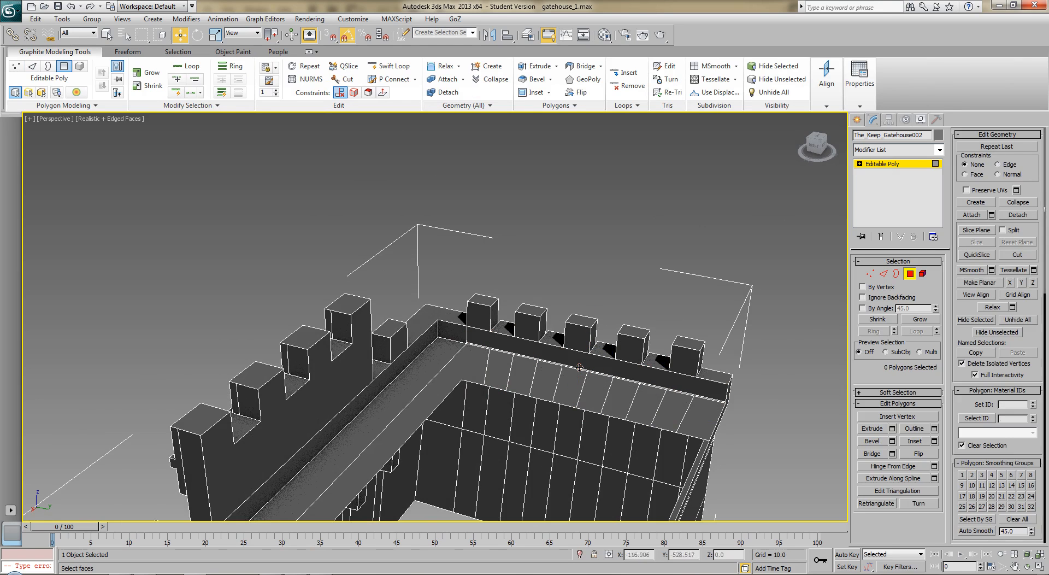
# Bridge the second parapet opening's upper and lower border edges, excluding the edges at both ends.
pyautogui.click(896, 273)
pyautogui.click(595, 374)
pyautogui.click(884, 274)
pyautogui.keyDown('alt'); pyautogui.click(726, 393); pyautogui.keyUp('alt')
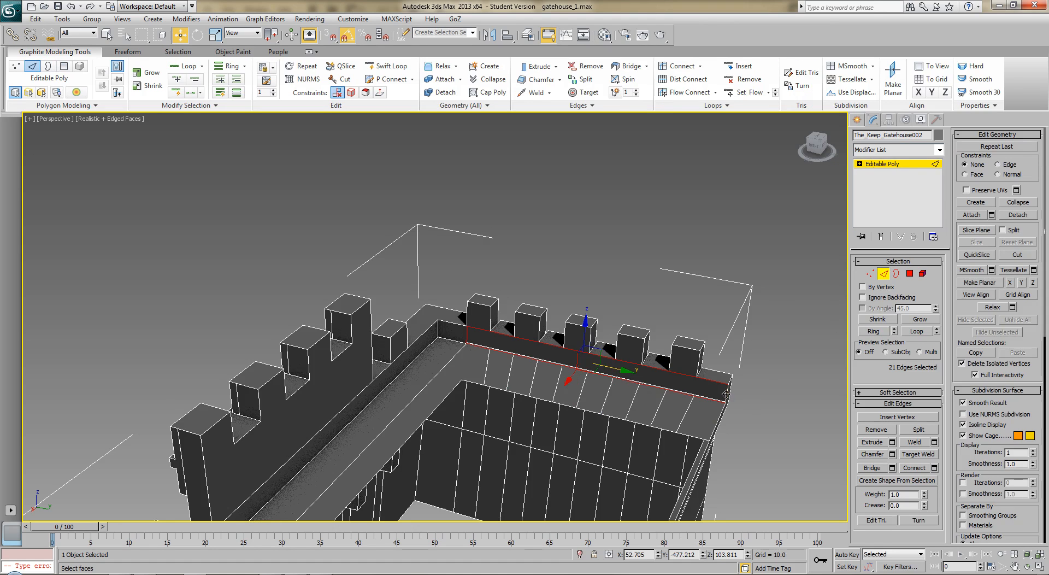
pyautogui.keyDown('alt'); pyautogui.click(466, 338); pyautogui.keyUp('alt')
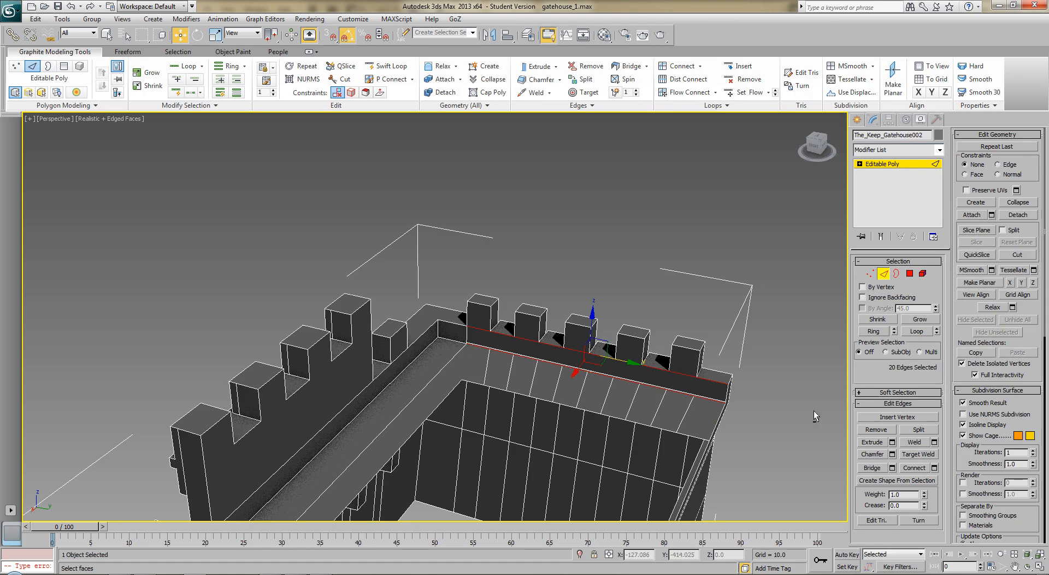
pyautogui.click(872, 468)
pyautogui.keyDown('alt'); pyautogui.moveTo(787, 443); pyautogui.dragTo(679, 428, button='middle'); pyautogui.keyUp('alt')
pyautogui.scroll(6, 473, 429)
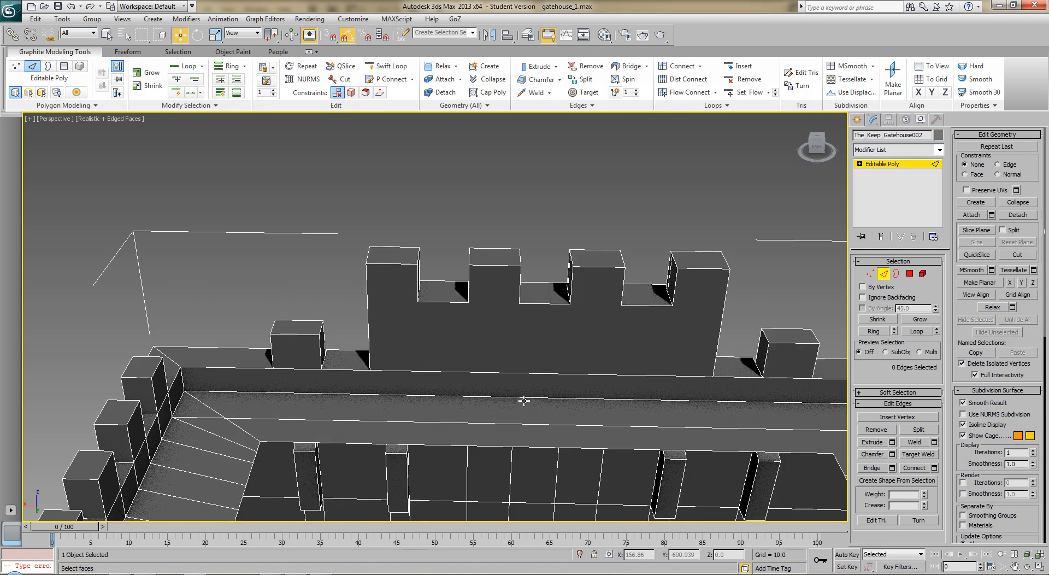
pyautogui.moveTo(539, 395); pyautogui.dragTo(511, 387, button='middle')
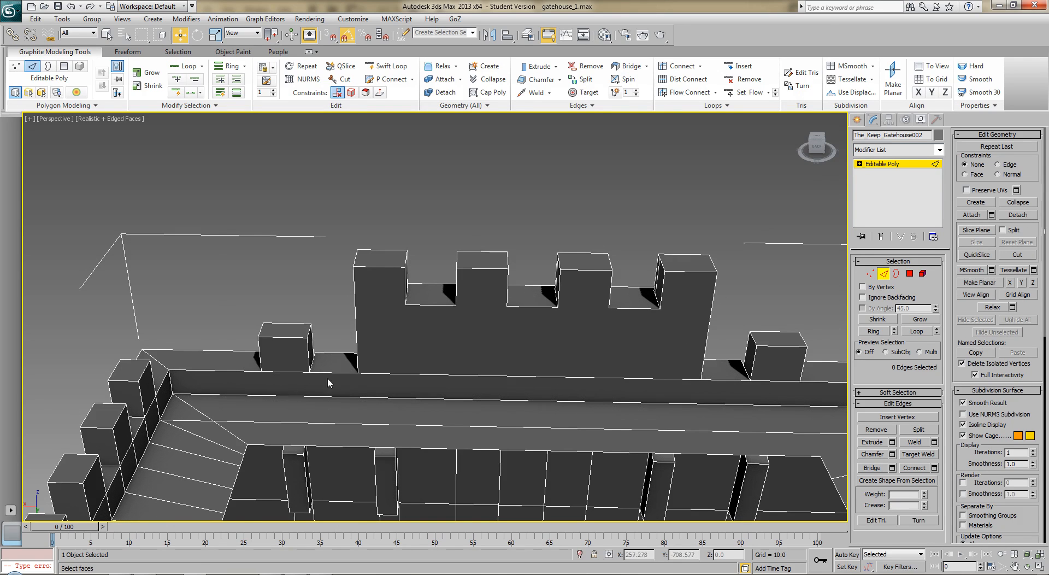
pyautogui.scroll(-3, 623, 367)
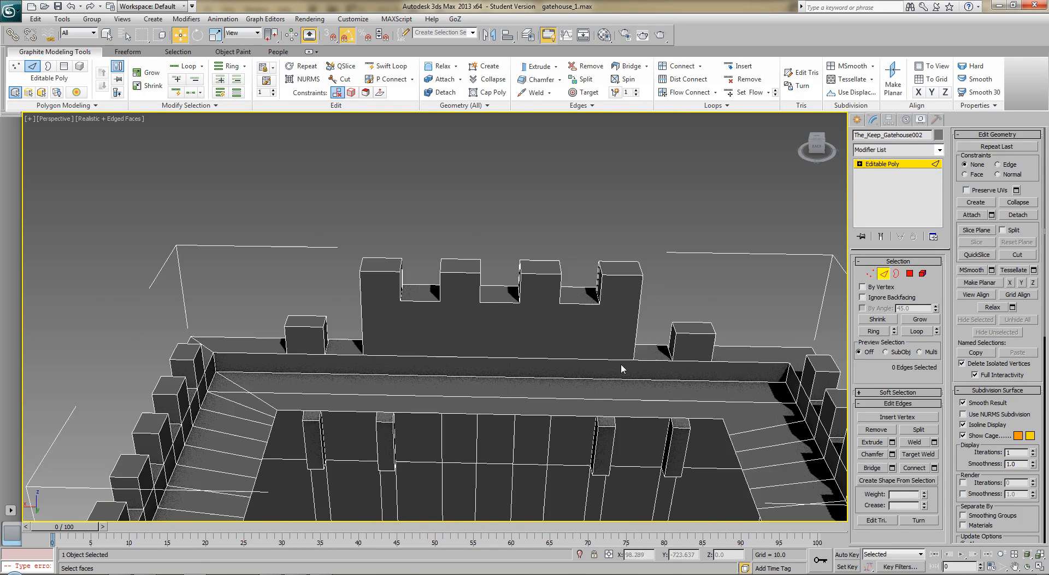
pyautogui.click(447, 357)
pyautogui.keyDown('ctrl'); pyautogui.click(443, 376); pyautogui.keyUp('ctrl')
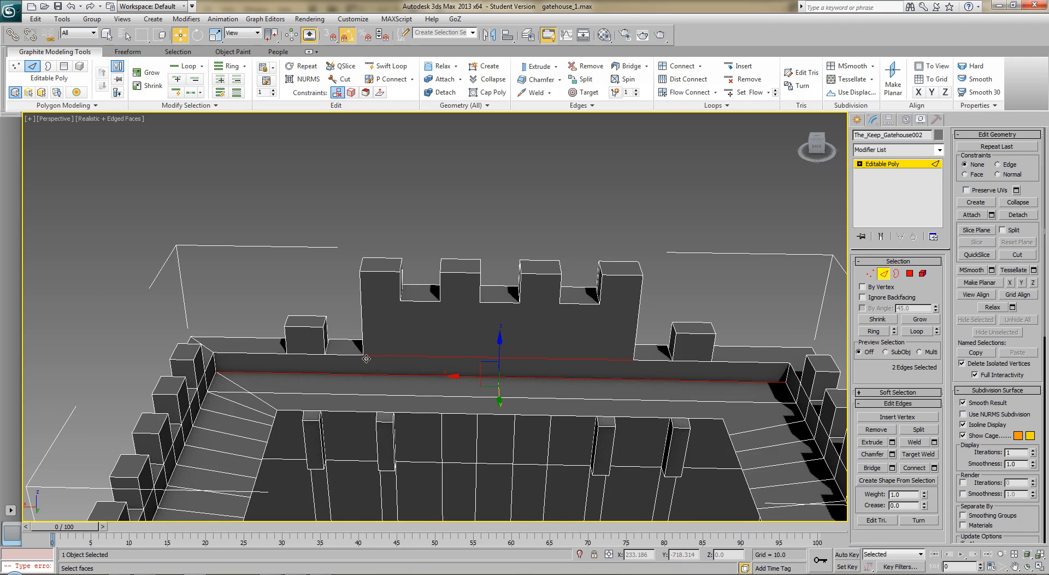
pyautogui.click(745, 222)
# Cut six vertical edges on the raised battlement's inner face, from the corners of its gaps down to the walkway.
pyautogui.click(1025, 255)
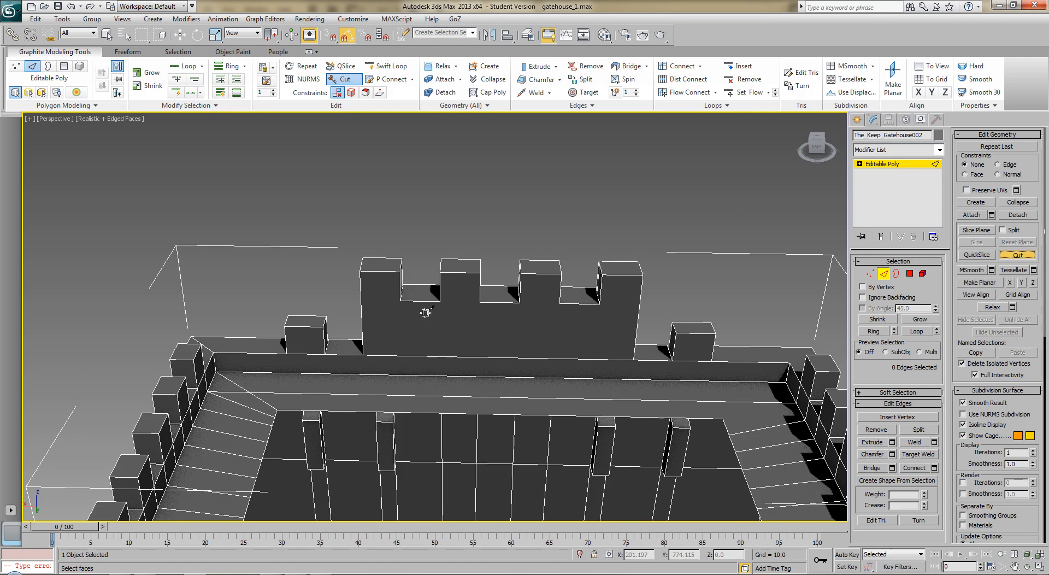
pyautogui.click(401, 302)
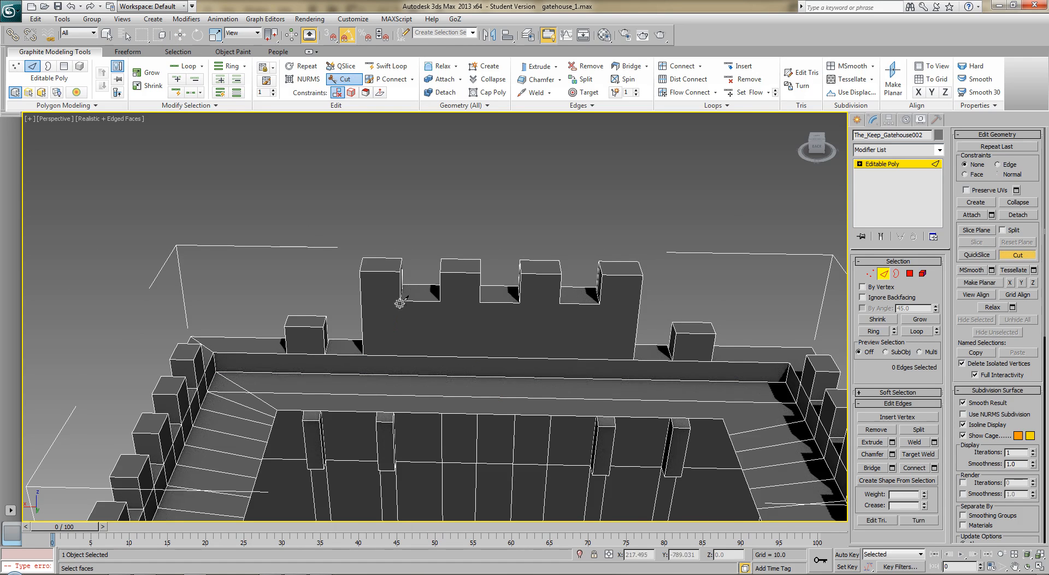
pyautogui.click(400, 371)
pyautogui.click(441, 303)
pyautogui.click(479, 304)
pyautogui.click(477, 376)
pyautogui.rightClick(477, 376)
pyautogui.click(520, 302)
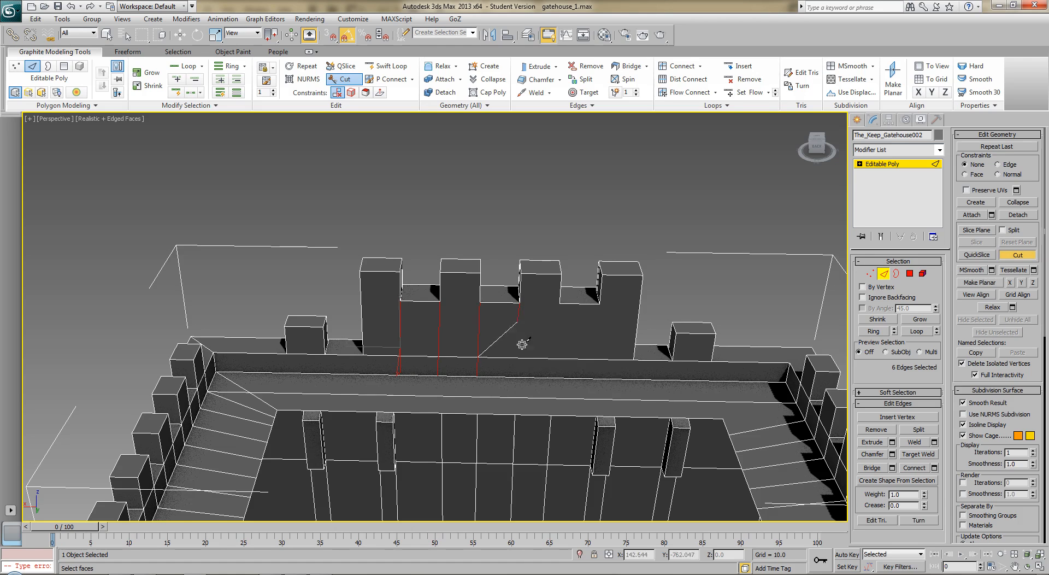
pyautogui.click(517, 377)
pyautogui.rightClick(517, 377)
pyautogui.click(560, 305)
pyautogui.click(598, 313)
# Cut a horizontal edge along the raised battlement's inner face, joining the bases of its four merlons.
pyautogui.keyDown('alt'); pyautogui.moveTo(403, 303); pyautogui.dragTo(437, 292, button='middle'); pyautogui.keyUp('alt')
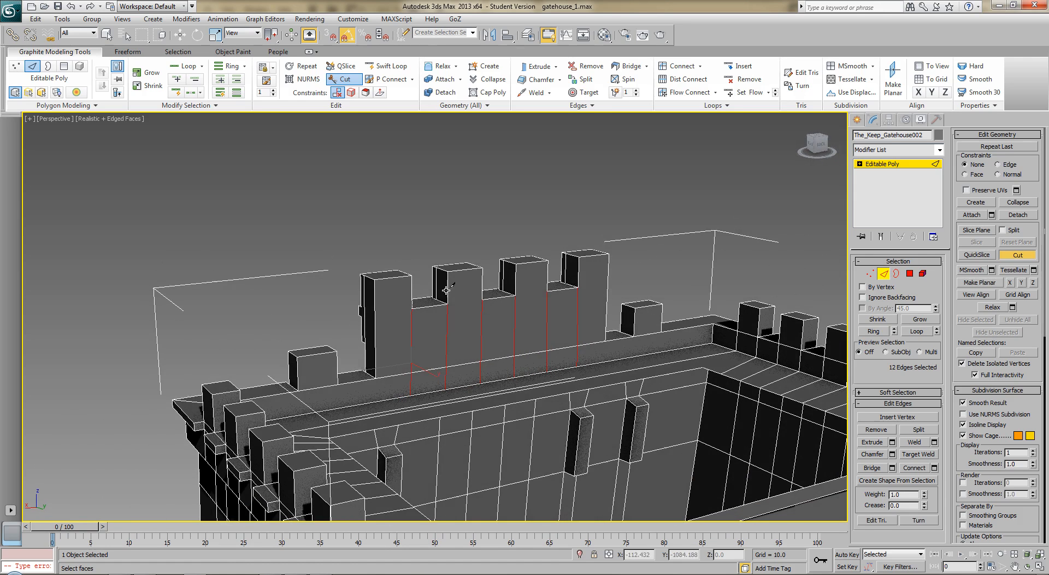
pyautogui.click(607, 282)
pyautogui.click(579, 288)
pyautogui.click(547, 292)
pyautogui.click(481, 299)
pyautogui.click(448, 304)
pyautogui.click(413, 309)
# Cut a second horizontal edge line just below the merlon bases, across the raised battlement's inner face and around its end faces.
pyautogui.keyDown('alt'); pyautogui.moveTo(375, 312); pyautogui.dragTo(435, 314, button='middle'); pyautogui.keyUp('alt')
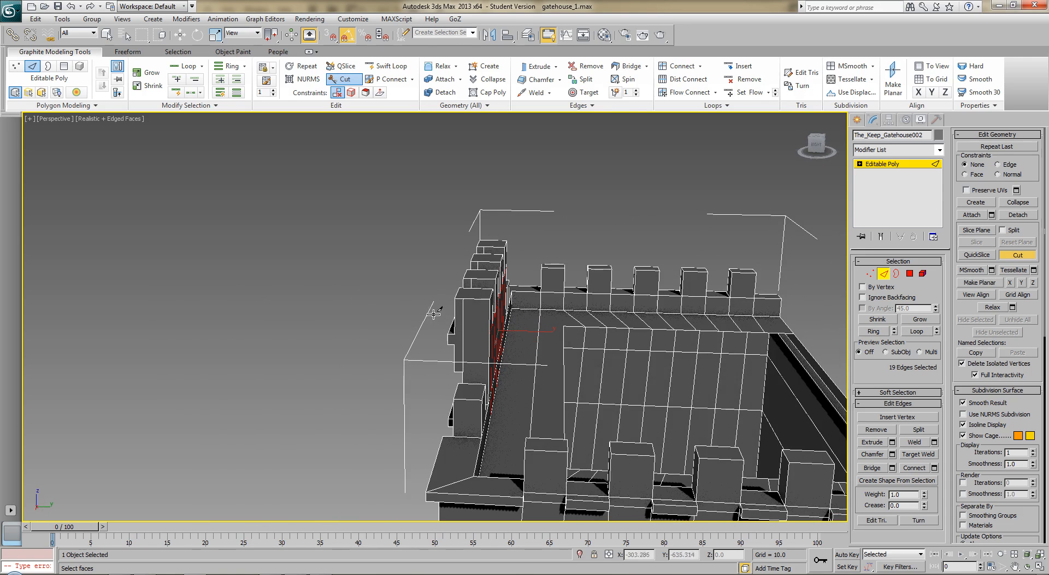
pyautogui.click(455, 332)
pyautogui.keyDown('alt'); pyautogui.moveTo(489, 344); pyautogui.dragTo(421, 335, button='middle'); pyautogui.keyUp('alt')
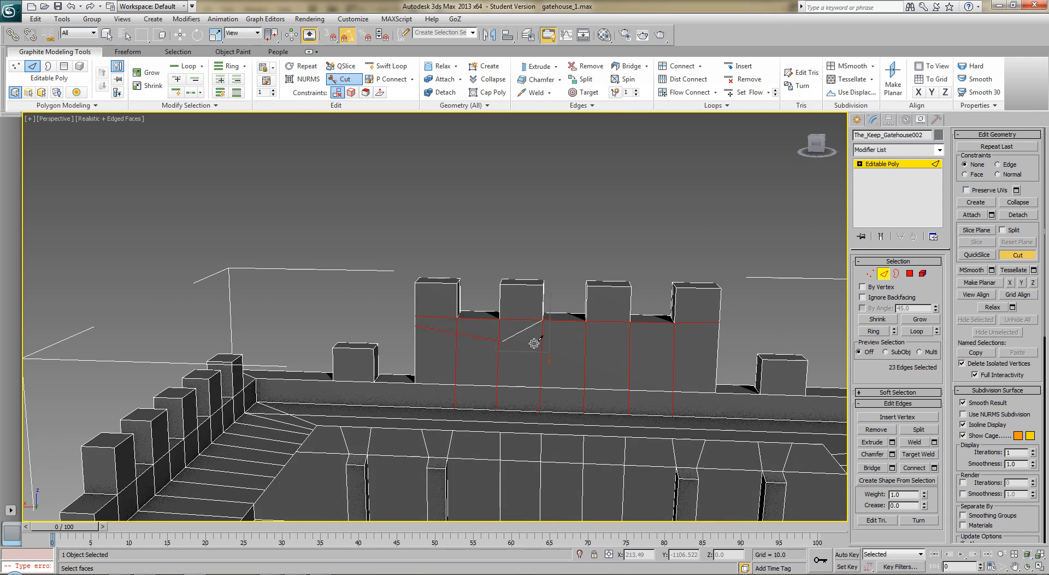
pyautogui.keyDown('alt'); pyautogui.moveTo(719, 333); pyautogui.dragTo(623, 363, button='middle'); pyautogui.keyUp('alt')
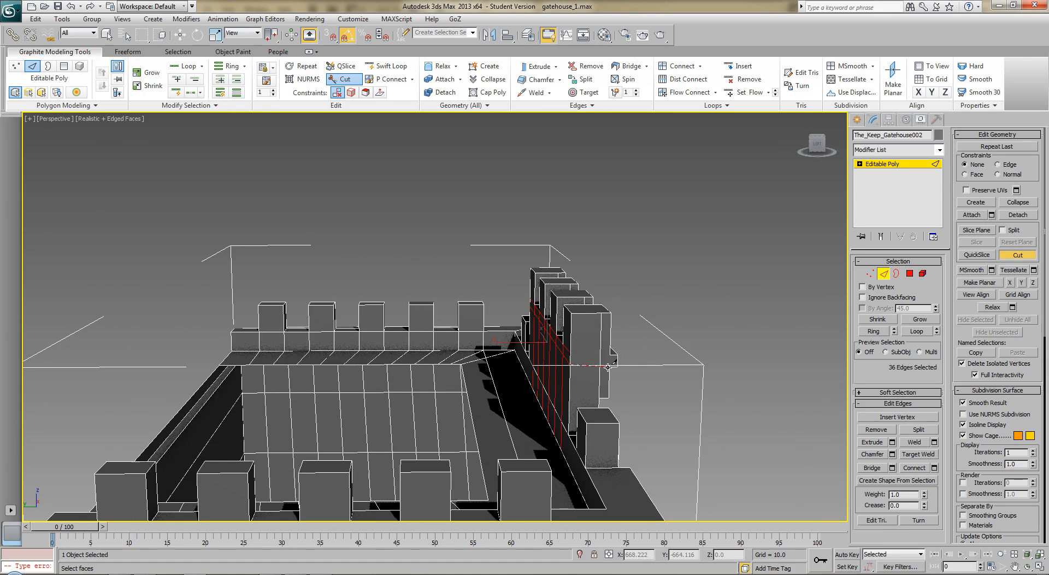
pyautogui.click(572, 352)
pyautogui.click(609, 355)
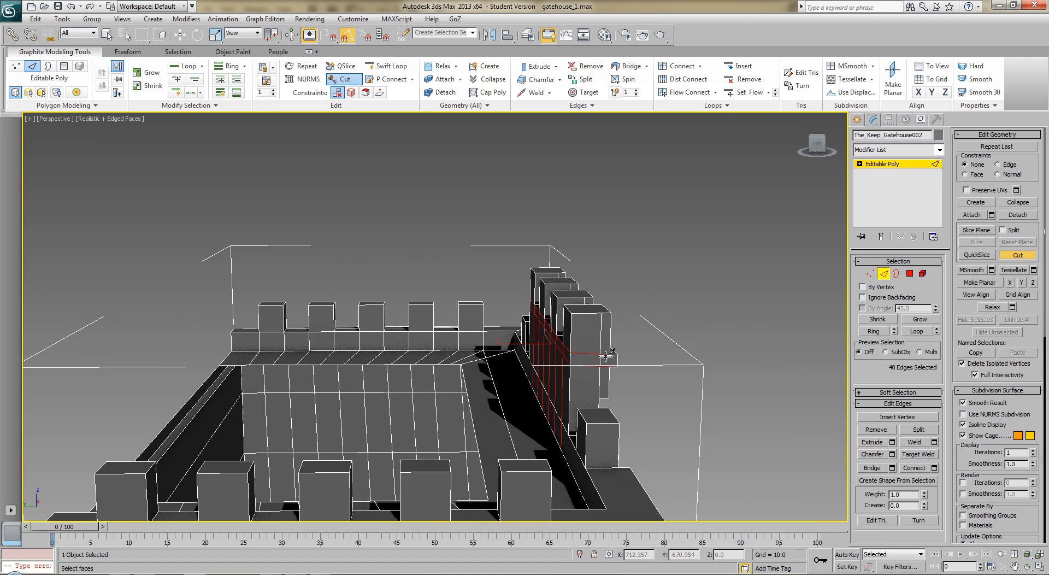
pyautogui.scroll(-3, 606, 356)
pyautogui.keyDown('alt'); pyautogui.moveTo(510, 382); pyautogui.dragTo(555, 392, button='middle'); pyautogui.keyUp('alt')
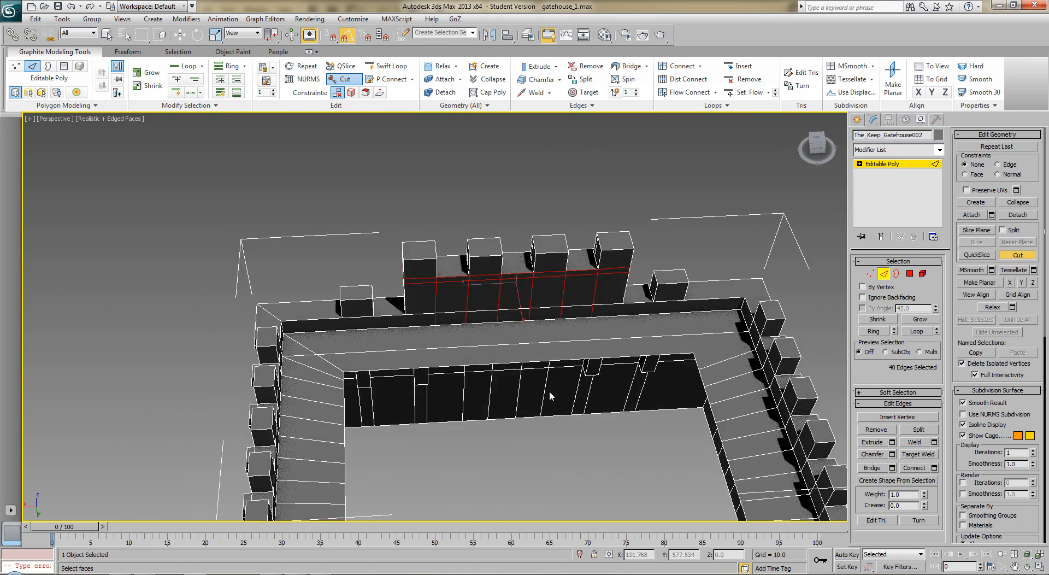
pyautogui.scroll(2, 550, 389)
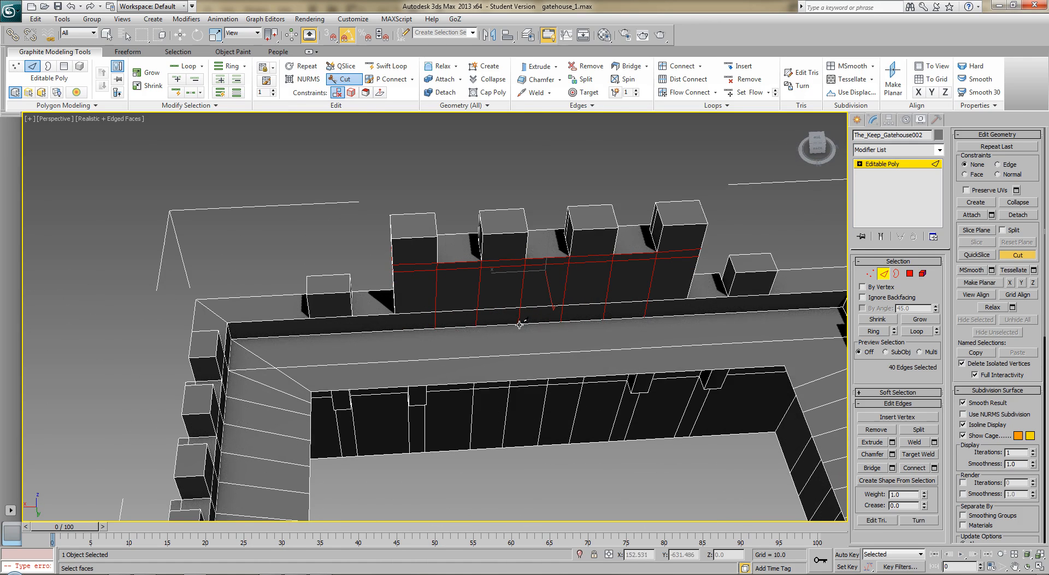
# Cut three edges across the walkway, continuing three of the raised battlement's vertical edges to the walkway's inner edge.
pyautogui.click(519, 325)
pyautogui.keyDown('alt'); pyautogui.moveTo(523, 380); pyautogui.dragTo(513, 385, button='middle'); pyautogui.keyUp('alt')
pyautogui.click(516, 377)
pyautogui.rightClick(516, 377)
pyautogui.click(475, 317)
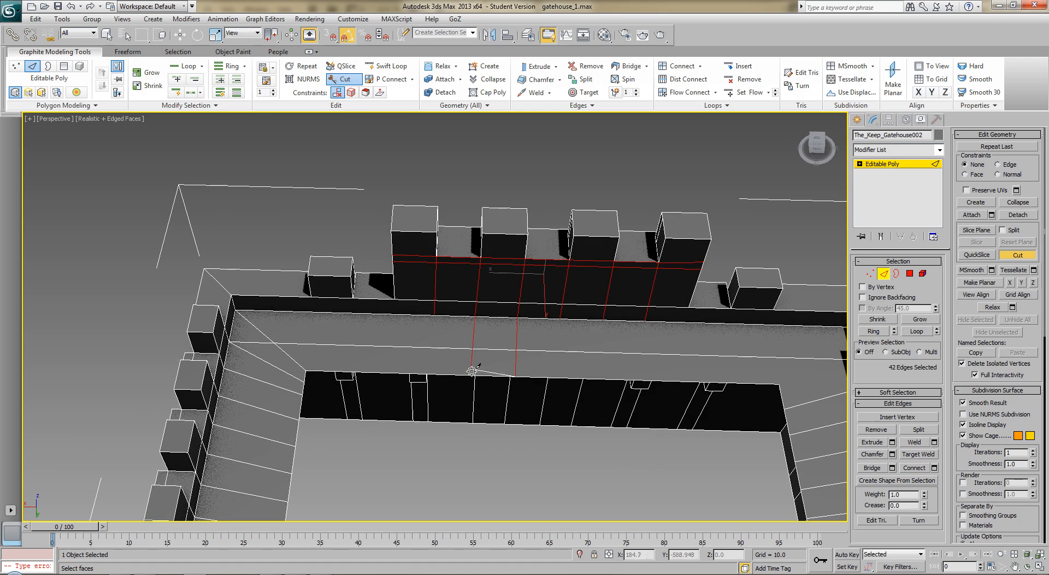
pyautogui.click(472, 376)
pyautogui.rightClick(472, 375)
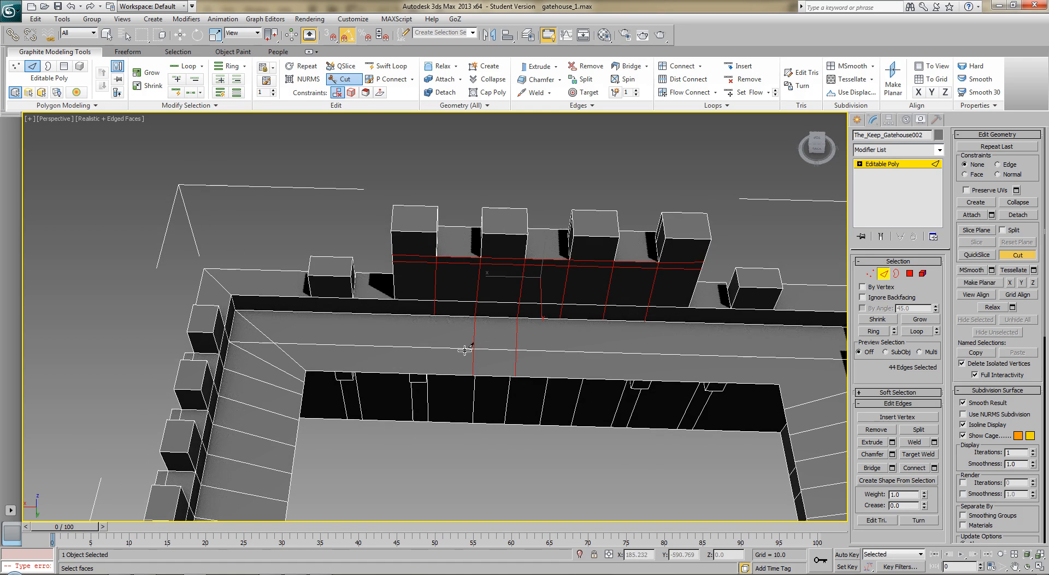
pyautogui.click(433, 316)
pyautogui.click(432, 375)
pyautogui.rightClick(433, 374)
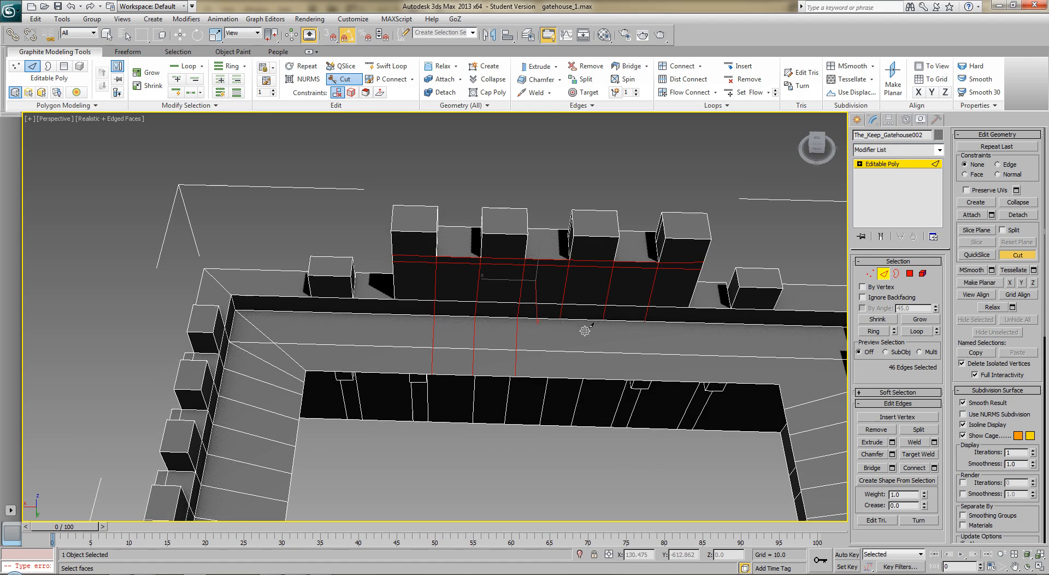
# Continue the raised battlement's remaining three vertical edges across the walkway to its inner edge with cuts.
pyautogui.click(559, 324)
pyautogui.click(558, 377)
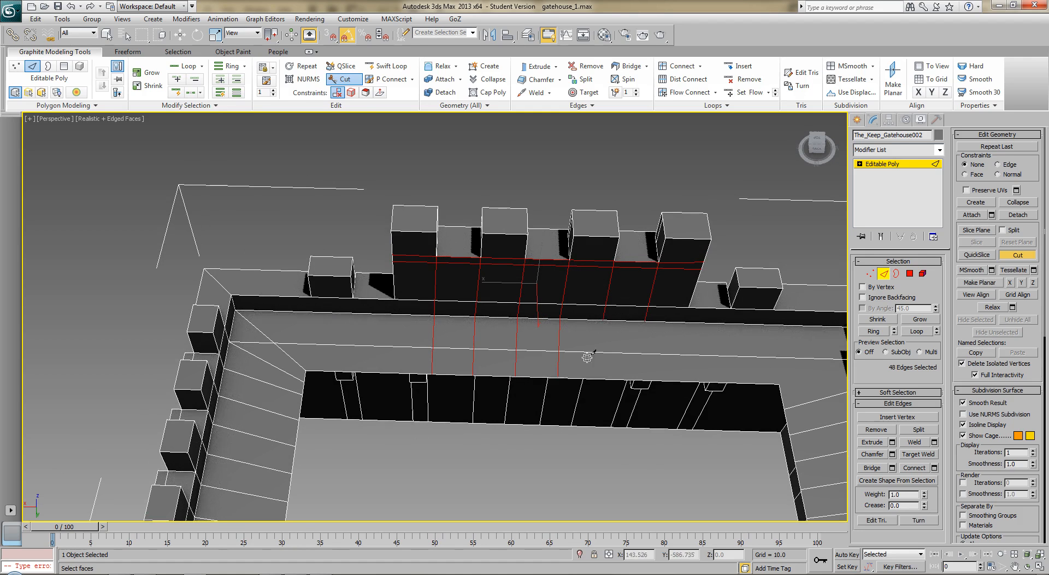
pyautogui.click(602, 320)
pyautogui.click(604, 379)
pyautogui.rightClick(604, 379)
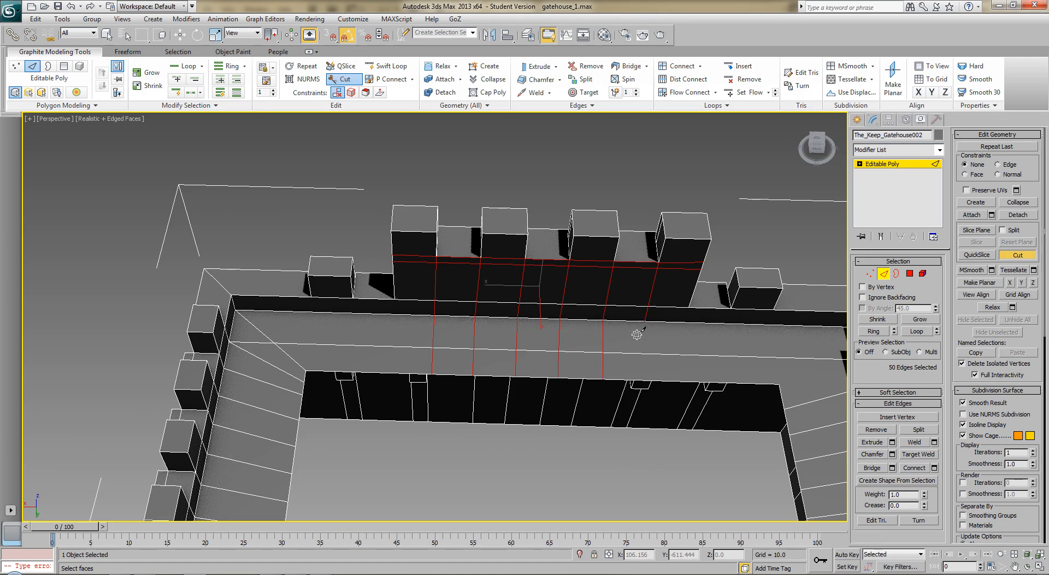
pyautogui.click(645, 323)
pyautogui.click(648, 378)
# Cut two edges from the base corners of the low merlon beside the raised battlement across to the walkway's inner edge.
pyautogui.moveTo(428, 364); pyautogui.dragTo(520, 376, button='middle')
pyautogui.click(441, 310)
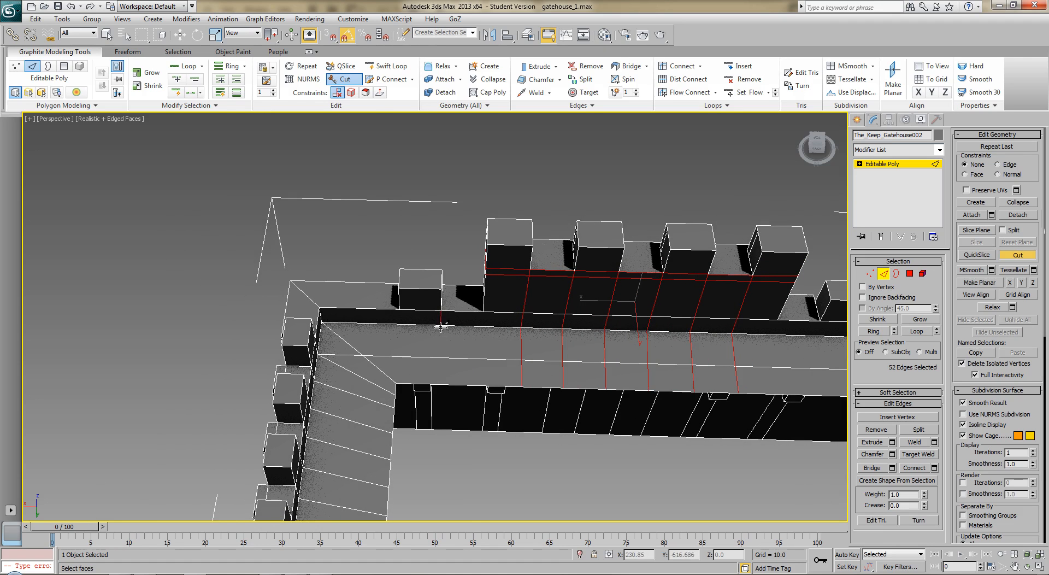
pyautogui.click(469, 386)
pyautogui.click(400, 310)
pyautogui.click(431, 383)
# Cut two matching edges across the walkway from the base corners of the low merlon on the raised battlement's other side.
pyautogui.keyDown('alt'); pyautogui.moveTo(637, 363); pyautogui.dragTo(415, 326, button='middle'); pyautogui.keyUp('alt')
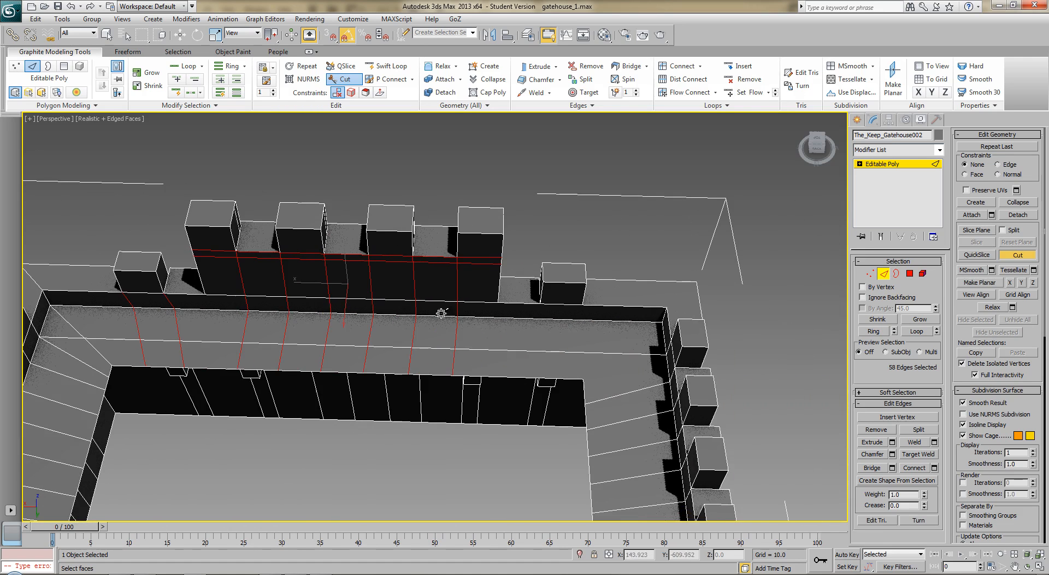
pyautogui.click(542, 302)
pyautogui.click(499, 376)
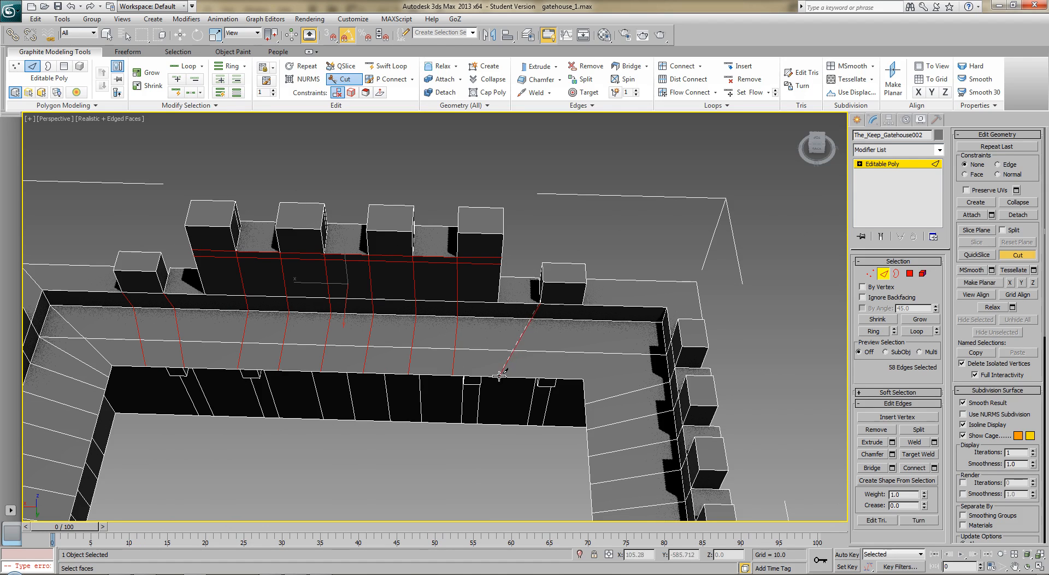
pyautogui.click(582, 306)
pyautogui.click(541, 377)
pyautogui.scroll(-6, 541, 377)
pyautogui.rightClick(561, 371)
# Cut a horizontal edge line across the raised battlement's outer face, level with the tops of the notches under its ledge.
pyautogui.keyDown('alt'); pyautogui.moveTo(559, 370); pyautogui.dragTo(537, 308, button='middle'); pyautogui.keyUp('alt')
pyautogui.scroll(5, 555, 385)
pyautogui.scroll(3, 565, 328)
pyautogui.moveTo(590, 333); pyautogui.dragTo(478, 313, button='middle')
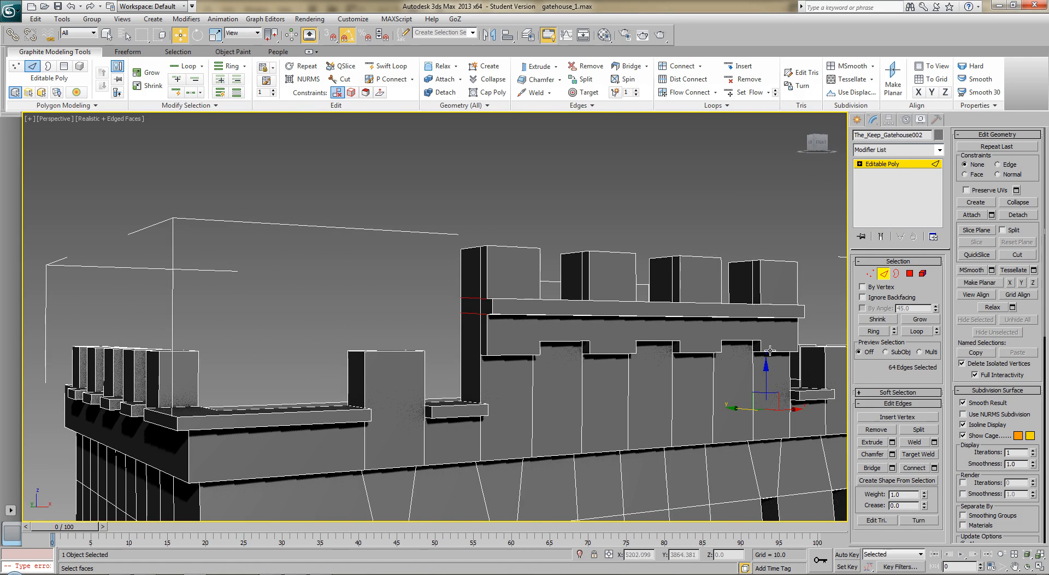
pyautogui.click(797, 338)
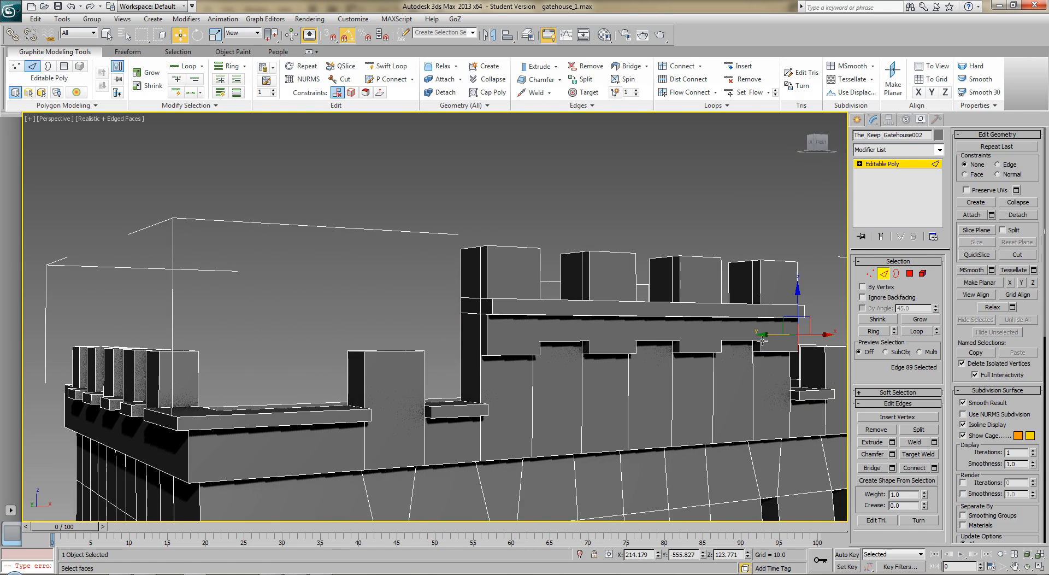
pyautogui.click(767, 214)
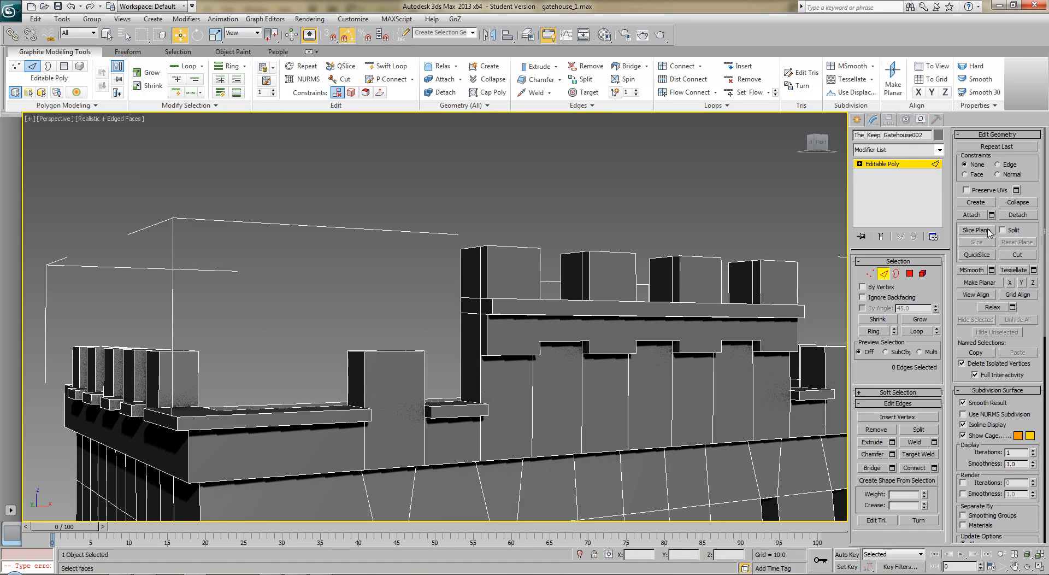
pyautogui.click(1022, 256)
pyautogui.click(798, 339)
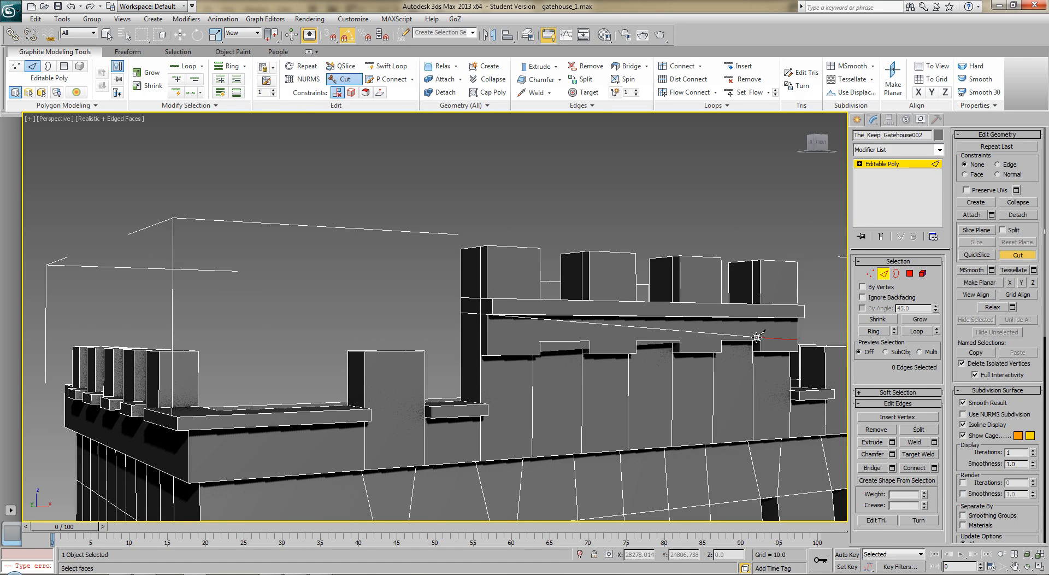
pyautogui.click(762, 339)
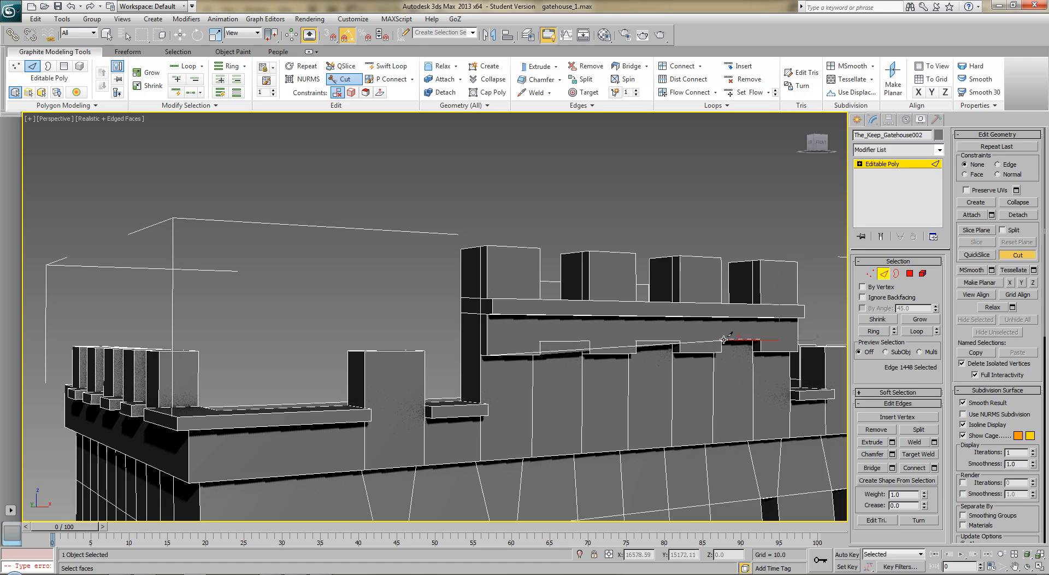
pyautogui.click(723, 339)
pyautogui.click(680, 341)
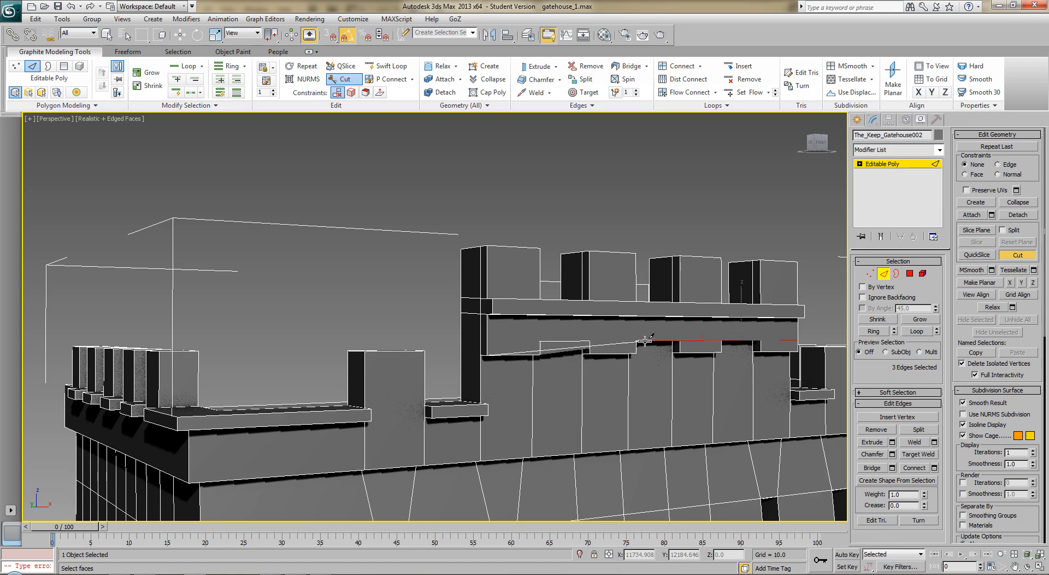
pyautogui.click(583, 340)
pyautogui.click(541, 341)
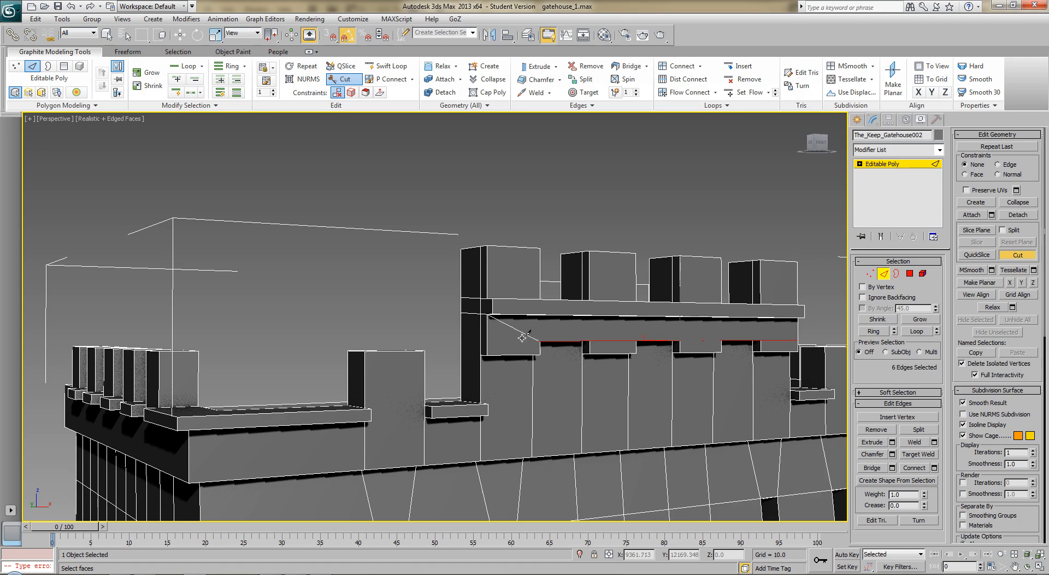
# Continue the horizontal cut around the raised battlement's end faces and along its inner face, closing the loop.
pyautogui.keyDown('alt'); pyautogui.moveTo(487, 341); pyautogui.dragTo(656, 358, button='middle'); pyautogui.keyUp('alt')
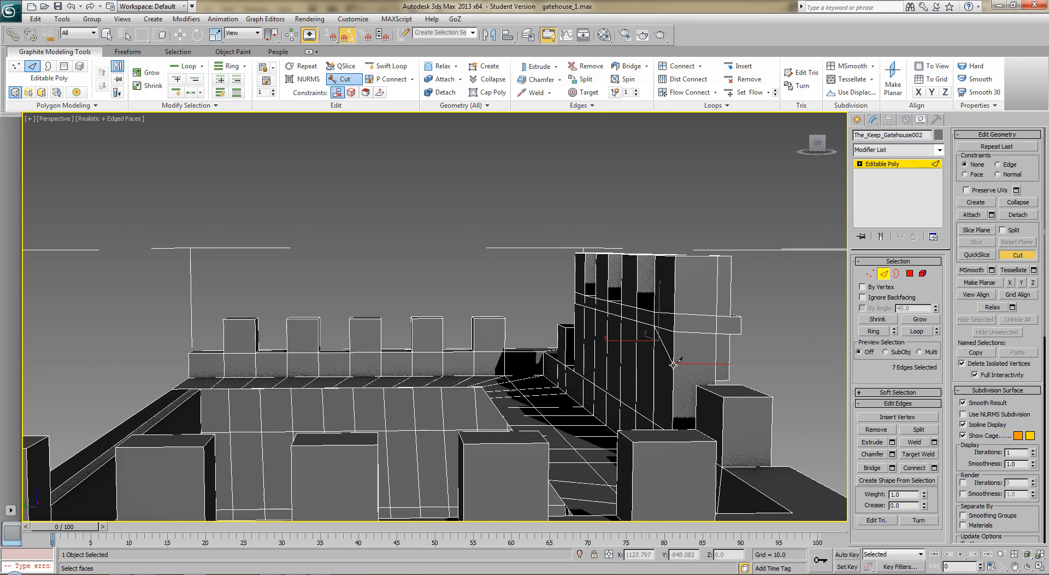
pyautogui.click(673, 364)
pyautogui.keyDown('alt'); pyautogui.moveTo(616, 354); pyautogui.dragTo(751, 354, button='middle'); pyautogui.keyUp('alt')
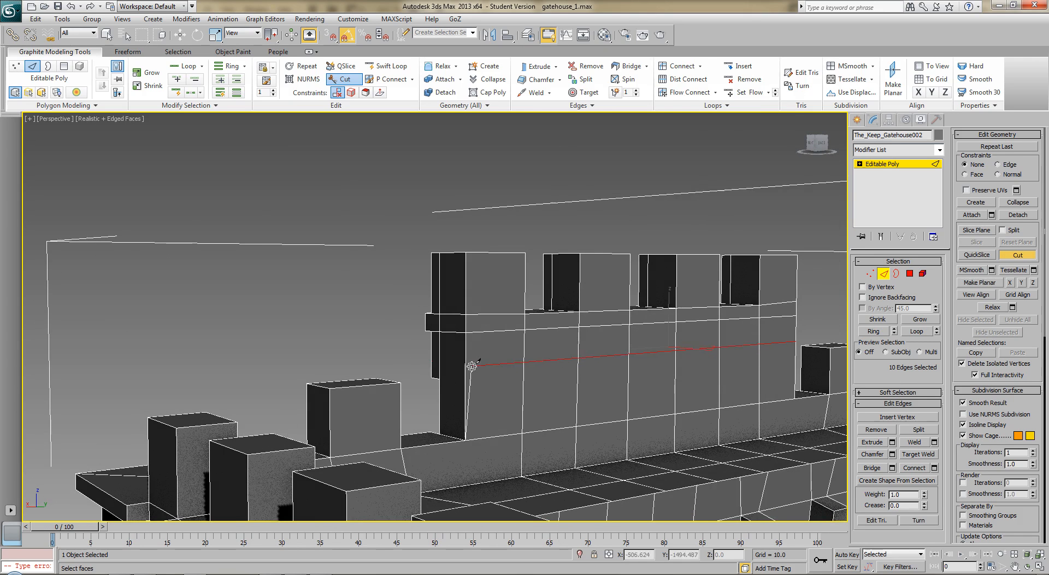
pyautogui.keyDown('alt'); pyautogui.moveTo(465, 365); pyautogui.dragTo(535, 363, button='middle'); pyautogui.keyUp('alt')
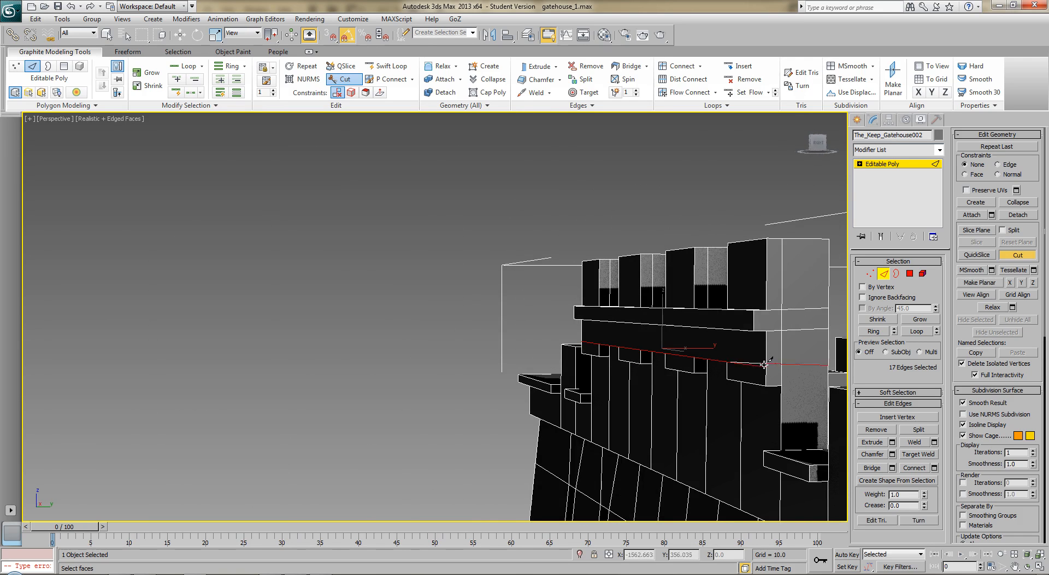
pyautogui.scroll(-3, 765, 366)
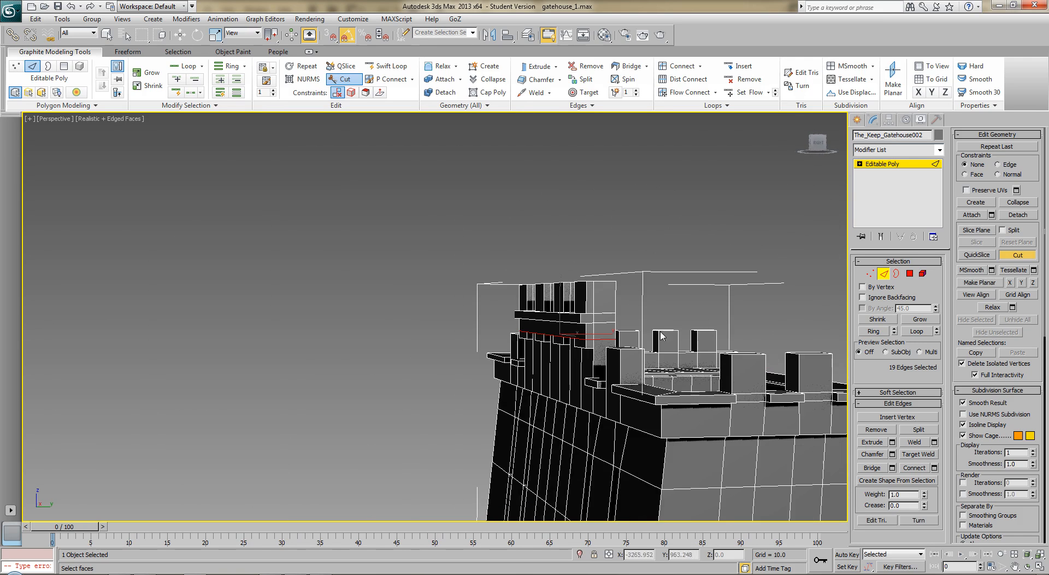
pyautogui.rightClick(506, 263)
pyautogui.click(332, 303)
# Cut two horizontal edges across the outer face of one low merlon, level with the top and bottom of the adjoining ledges.
pyautogui.keyDown('alt'); pyautogui.moveTo(332, 303); pyautogui.dragTo(555, 328, button='middle'); pyautogui.keyUp('alt')
pyautogui.scroll(1, 501, 315)
pyautogui.scroll(1, 555, 329)
pyautogui.scroll(1, 556, 328)
pyautogui.scroll(-1, 595, 335)
pyautogui.moveTo(666, 322); pyautogui.dragTo(576, 320, button='middle')
pyautogui.click(1017, 254)
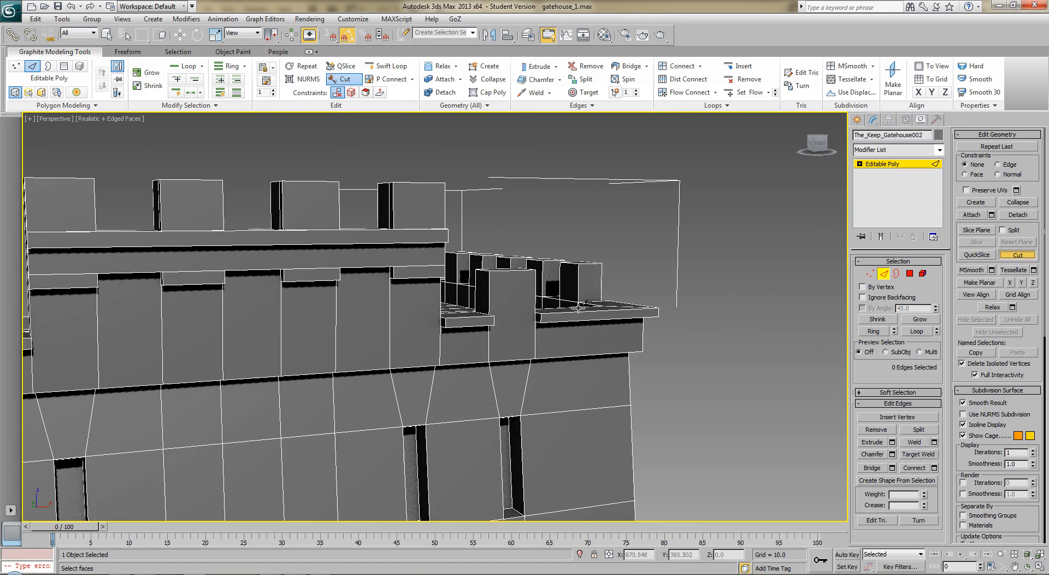
pyautogui.click(536, 311)
pyautogui.click(489, 315)
pyautogui.click(490, 324)
pyautogui.keyDown('alt'); pyautogui.moveTo(526, 320); pyautogui.dragTo(481, 349, button='middle'); pyautogui.keyUp('alt')
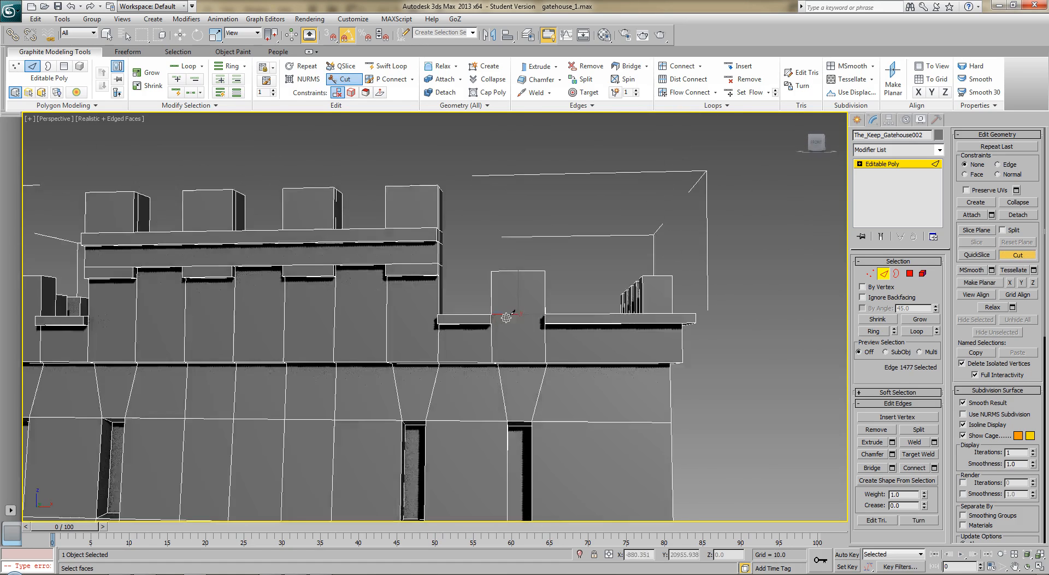
pyautogui.keyDown('alt'); pyautogui.moveTo(506, 317); pyautogui.dragTo(499, 320, button='middle'); pyautogui.keyUp('alt')
pyautogui.click(493, 324)
pyautogui.click(544, 321)
# Extend the lower horizontal cut across the outer wall below the raised battlement and over the opposite low merlon.
pyautogui.moveTo(443, 331); pyautogui.dragTo(727, 316, button='middle')
pyautogui.click(678, 310)
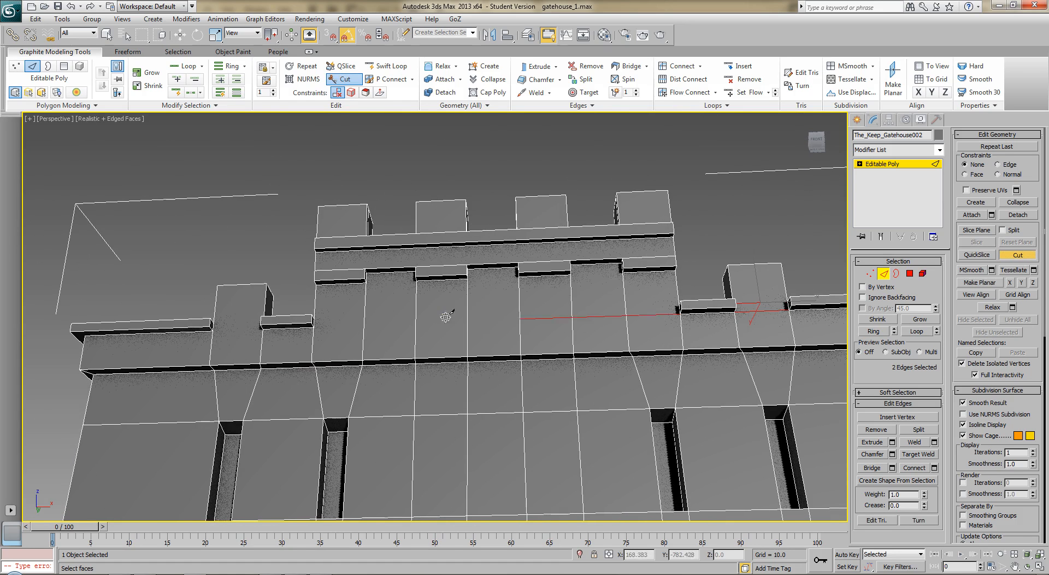
pyautogui.click(262, 330)
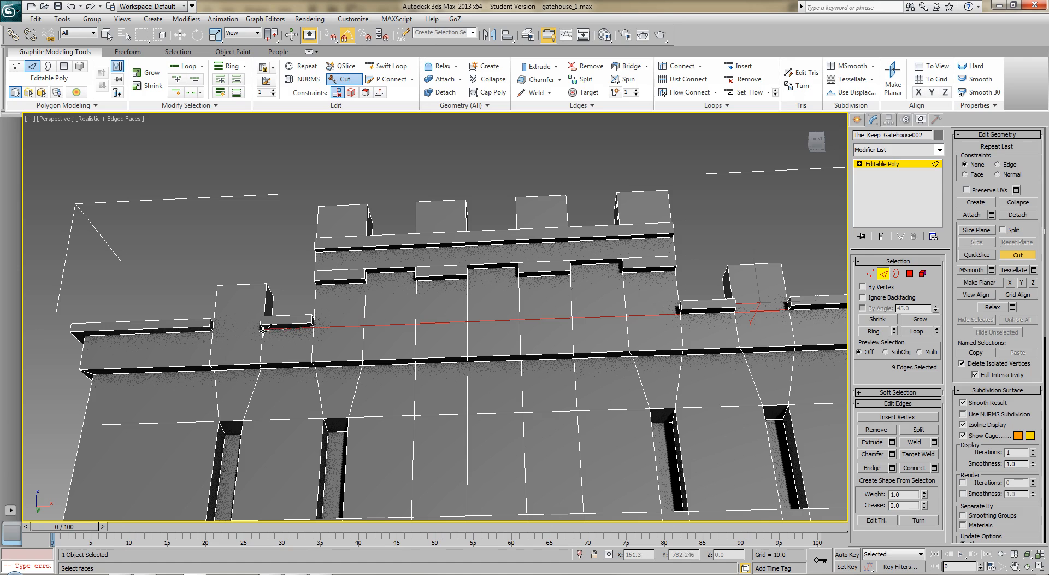
pyautogui.click(211, 330)
# Cut another horizontal edge across the outer wall below the raised battlement, between the two short side ledges.
pyautogui.keyDown('alt'); pyautogui.moveTo(312, 322); pyautogui.dragTo(264, 407, button='middle'); pyautogui.keyUp('alt')
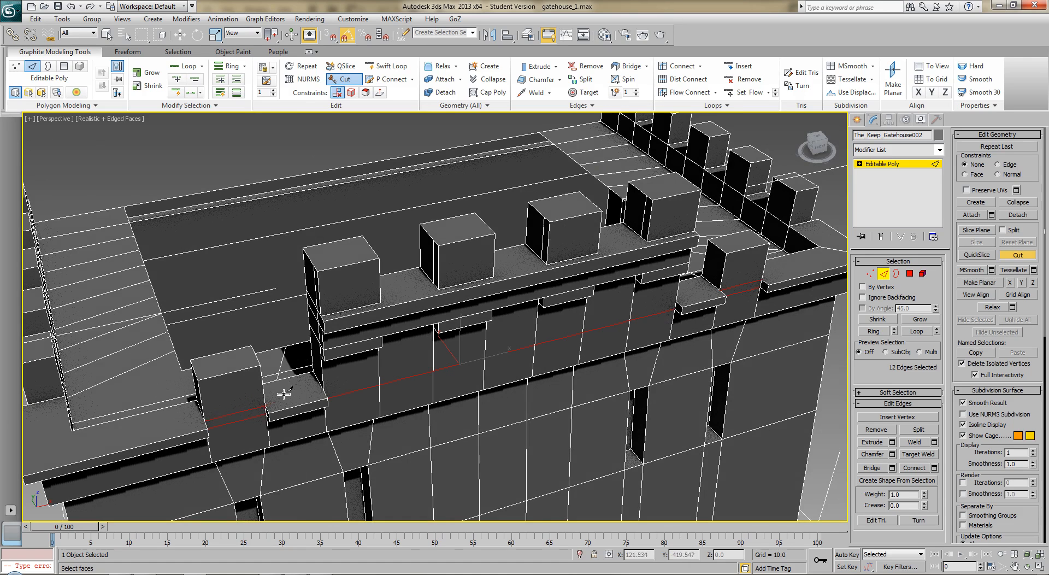
pyautogui.click(323, 389)
pyautogui.click(714, 292)
pyautogui.scroll(-5, 715, 290)
pyautogui.keyDown('alt'); pyautogui.moveTo(695, 384); pyautogui.dragTo(682, 357, button='middle'); pyautogui.keyUp('alt')
# Switch to polygon editing, unhide all of the gatehouse's polygons and clear the selection.
pyautogui.click(884, 274)
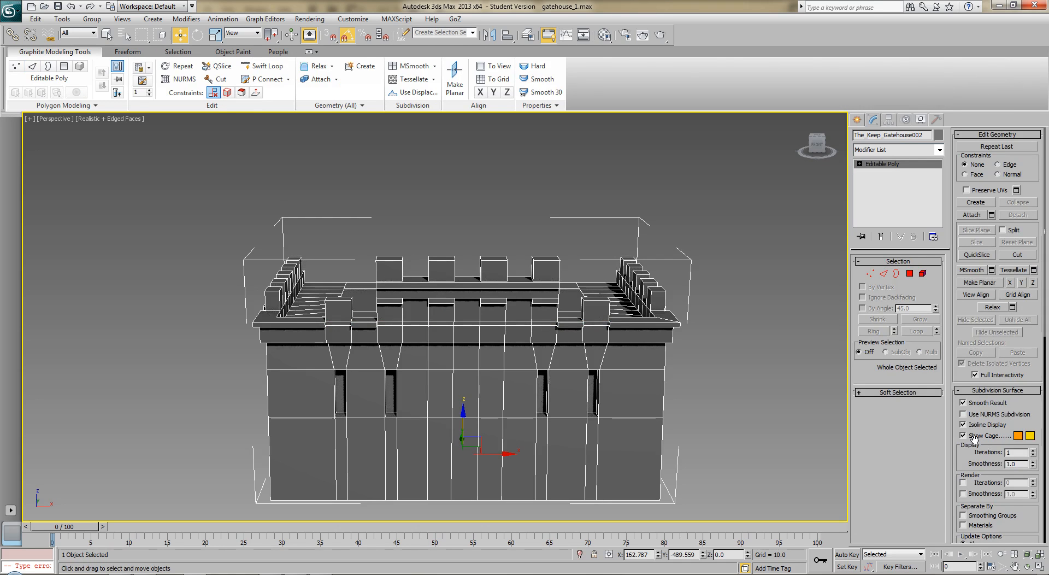
pyautogui.click(910, 274)
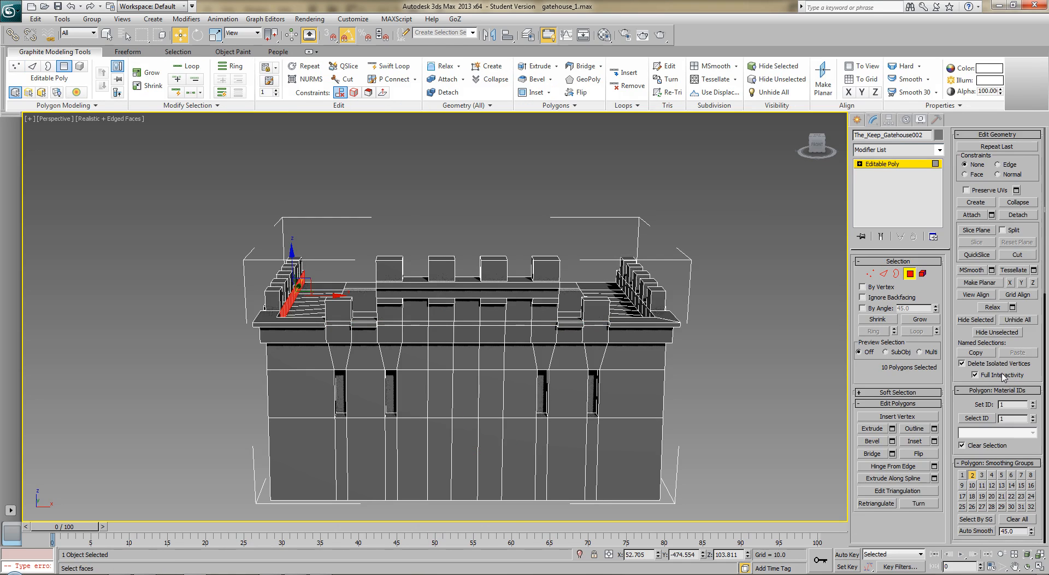
pyautogui.click(1016, 319)
pyautogui.click(736, 352)
# Cut a diagonal edge across the walkway corner, from the upper building's base corner outward past the walkway's lengthwise edge.
pyautogui.keyDown('alt'); pyautogui.moveTo(737, 352); pyautogui.dragTo(789, 363, button='middle'); pyautogui.keyUp('alt')
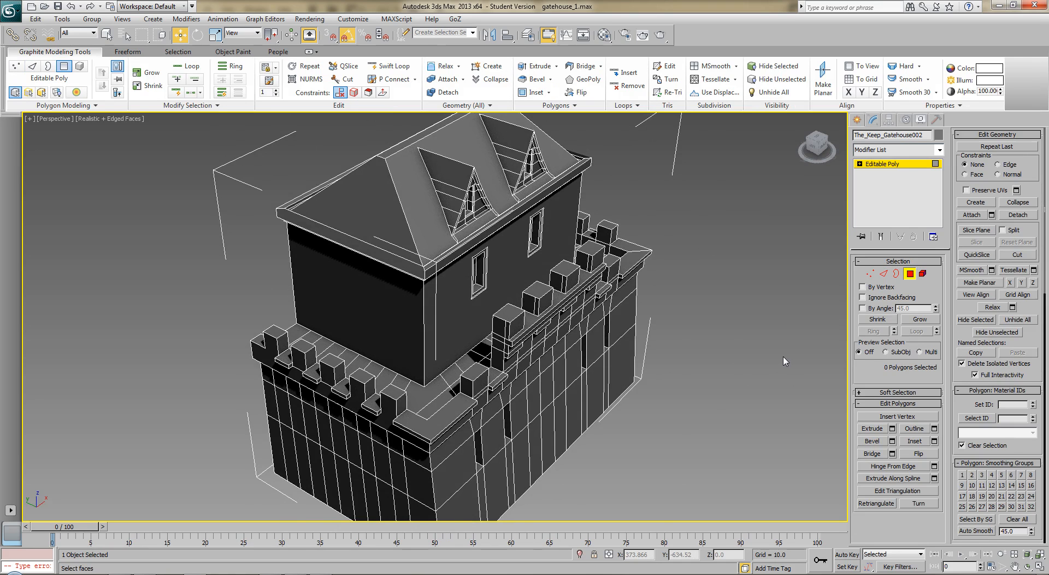
pyautogui.keyDown('alt'); pyautogui.moveTo(786, 361); pyautogui.dragTo(717, 350, button='middle'); pyautogui.keyUp('alt')
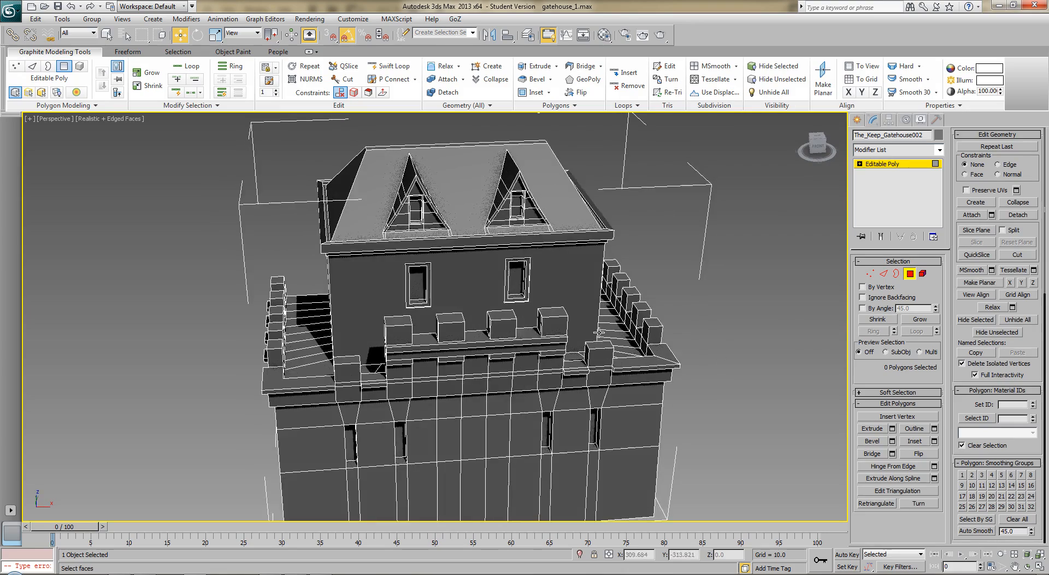
pyautogui.keyDown('alt'); pyautogui.moveTo(599, 333); pyautogui.dragTo(591, 388, button='middle'); pyautogui.keyUp('alt')
pyautogui.moveTo(378, 397); pyautogui.dragTo(475, 286, button='middle')
pyautogui.scroll(5, 431, 349)
pyautogui.scroll(5, 384, 379)
pyautogui.moveTo(435, 315)
pyautogui.keyDown('alt'); pyautogui.mouseDown(button='middle')
pyautogui.moveTo(445, 309)
pyautogui.moveTo(432, 318)
pyautogui.mouseUp(button='middle'); pyautogui.keyUp('alt')
pyautogui.keyDown('alt'); pyautogui.moveTo(497, 341); pyautogui.dragTo(492, 342, button='middle'); pyautogui.keyUp('alt')
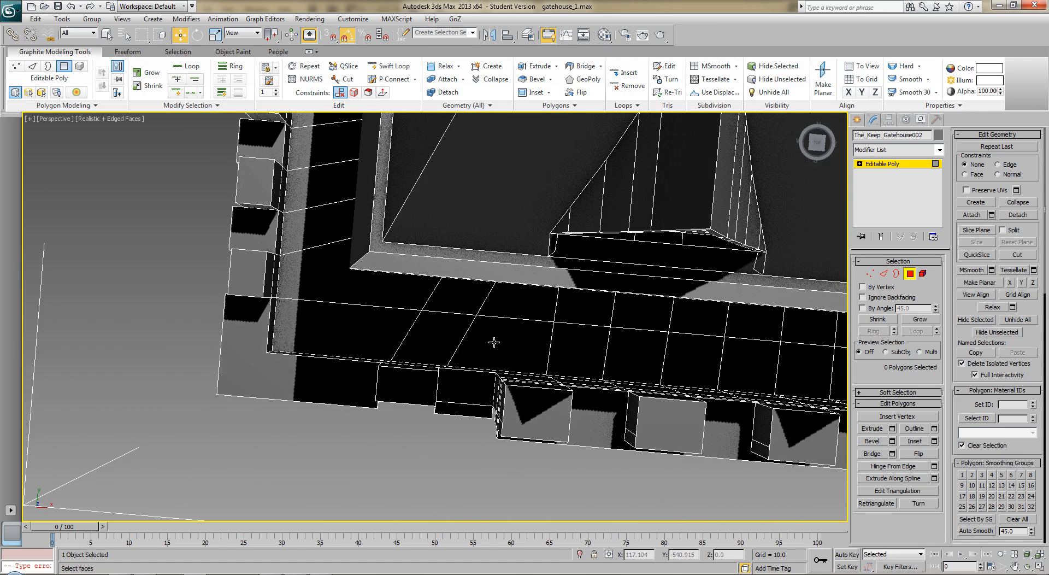
pyautogui.scroll(5, 484, 344)
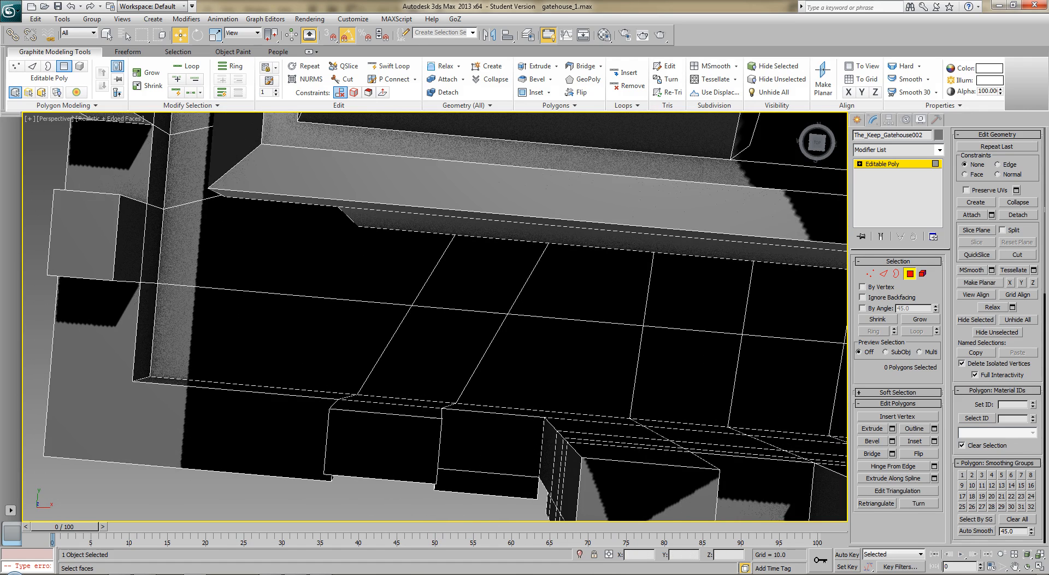
pyautogui.click(1011, 255)
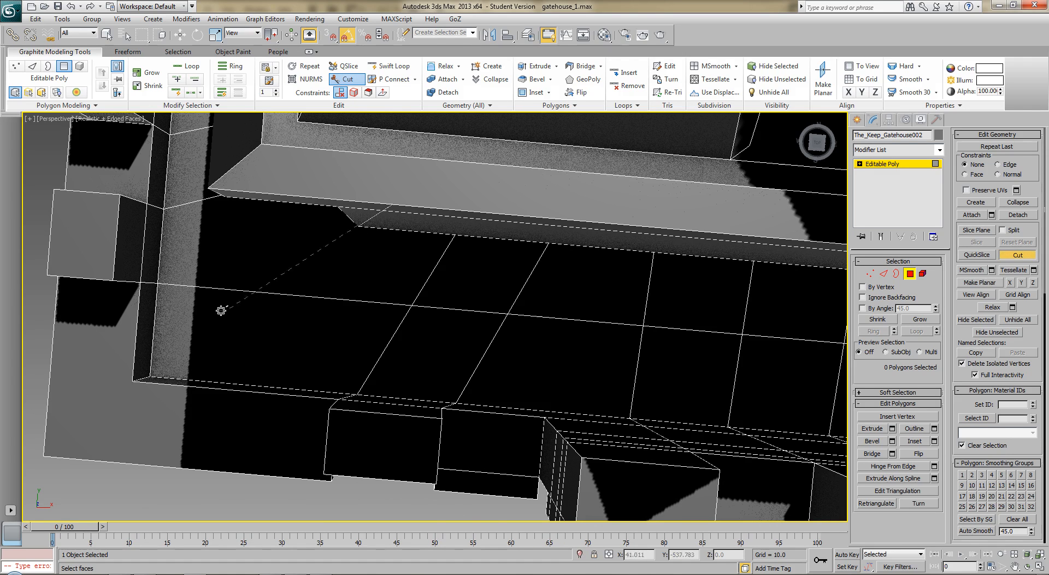
pyautogui.keyDown('alt'); pyautogui.moveTo(252, 291); pyautogui.dragTo(270, 277, button='middle'); pyautogui.keyUp('alt')
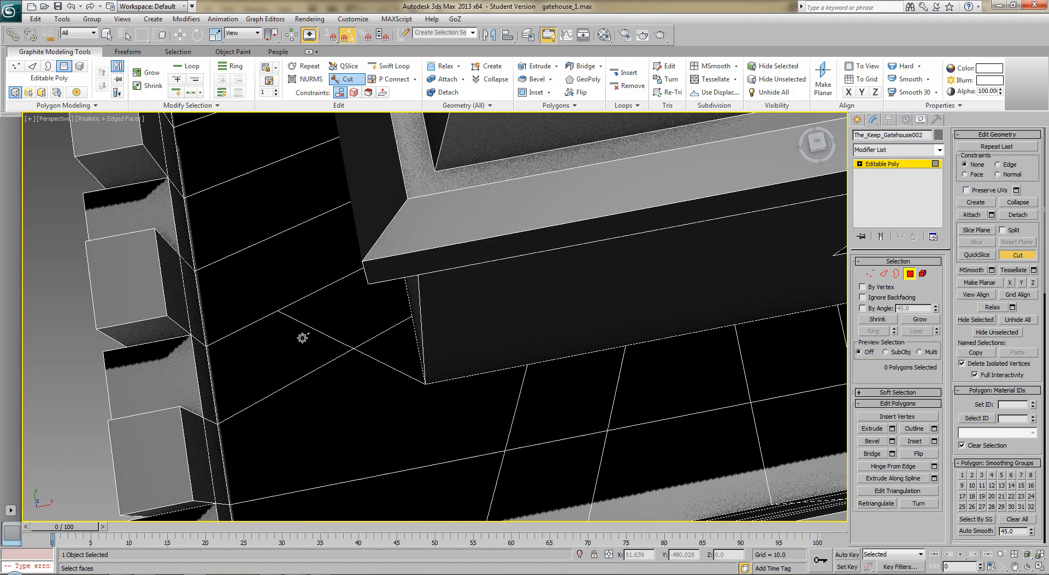
pyautogui.click(330, 503)
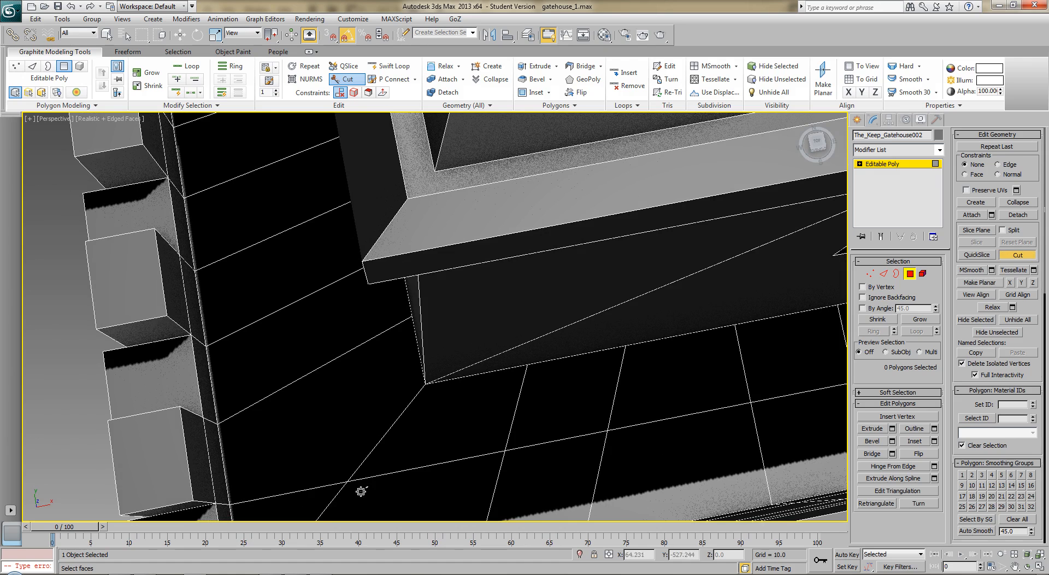
# Switch to vertex editing and remove the stray vertex on the diagonal cut at the walkway corner.
pyautogui.click(870, 274)
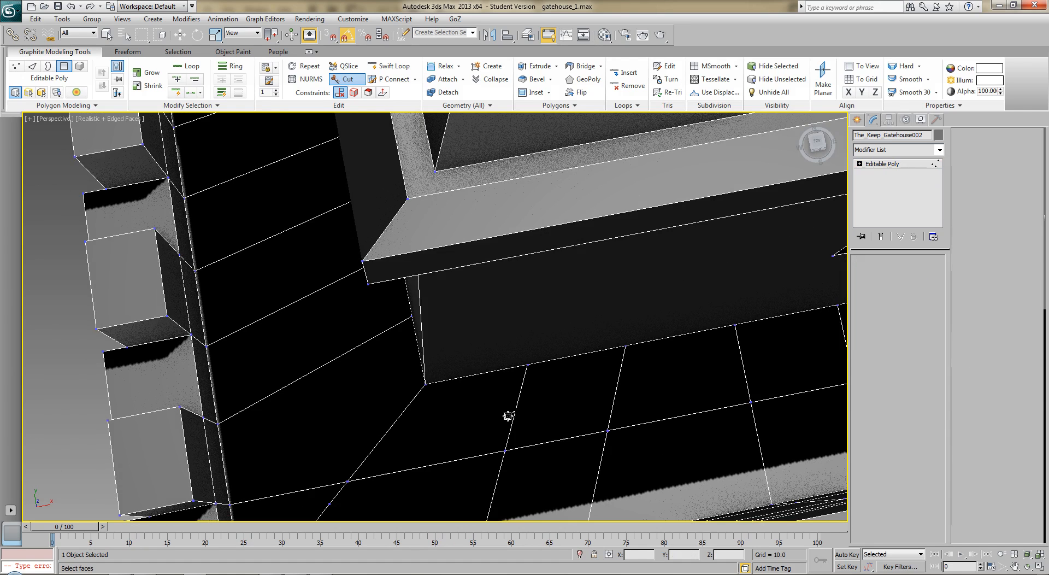
pyautogui.click(329, 503)
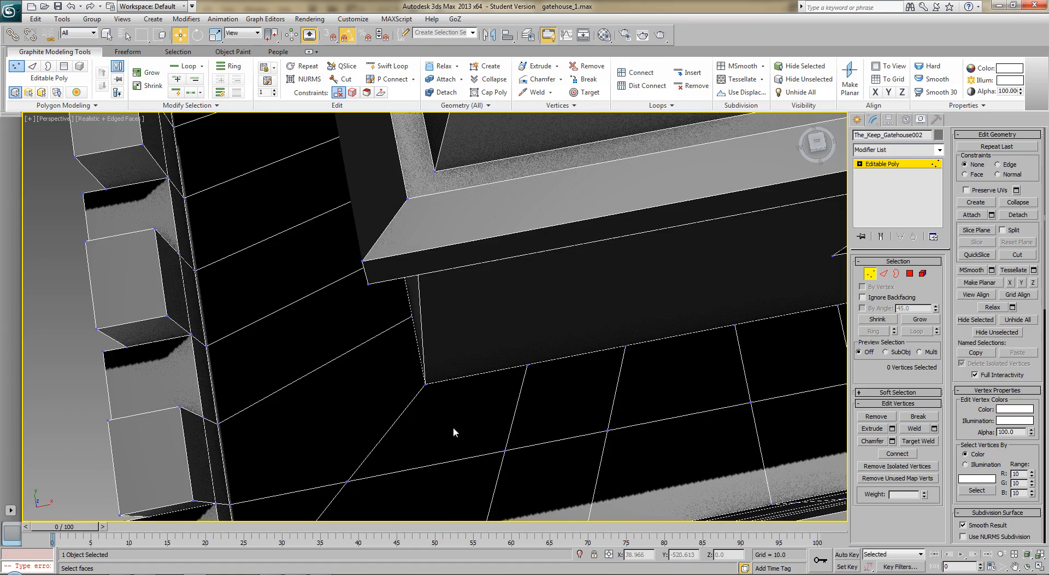
# Switch to edge editing and examine the roof's end eave edges from above and from below.
pyautogui.scroll(-2, 501, 377)
pyautogui.moveTo(501, 377); pyautogui.dragTo(300, 88, button='middle')
pyautogui.scroll(-2, 460, 402)
pyautogui.moveTo(484, 113); pyautogui.dragTo(480, 131, button='middle')
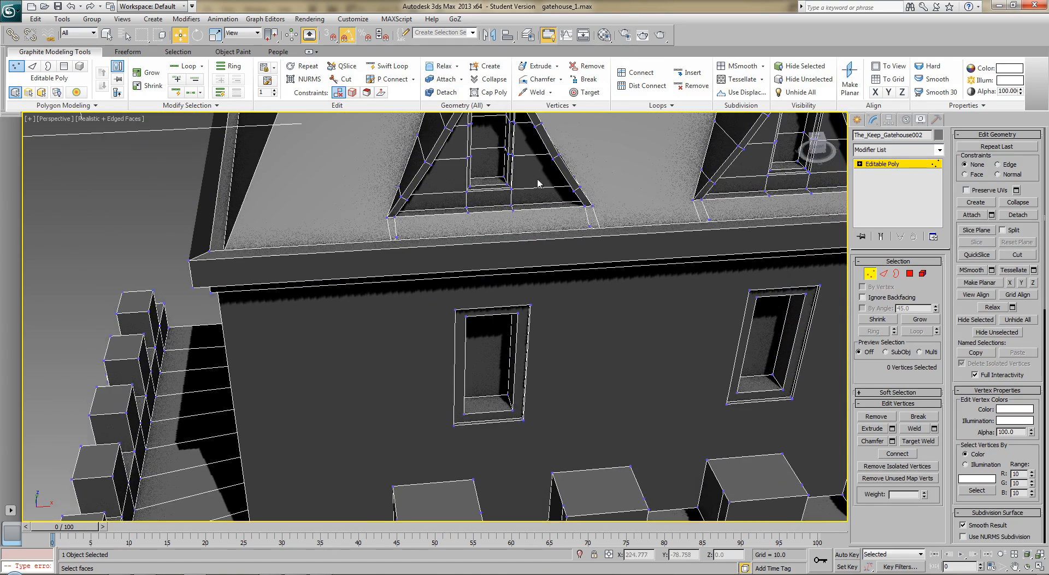
pyautogui.scroll(-5, 480, 134)
pyautogui.keyDown('alt'); pyautogui.moveTo(492, 181); pyautogui.dragTo(827, 234, button='middle'); pyautogui.keyUp('alt')
pyautogui.click(883, 273)
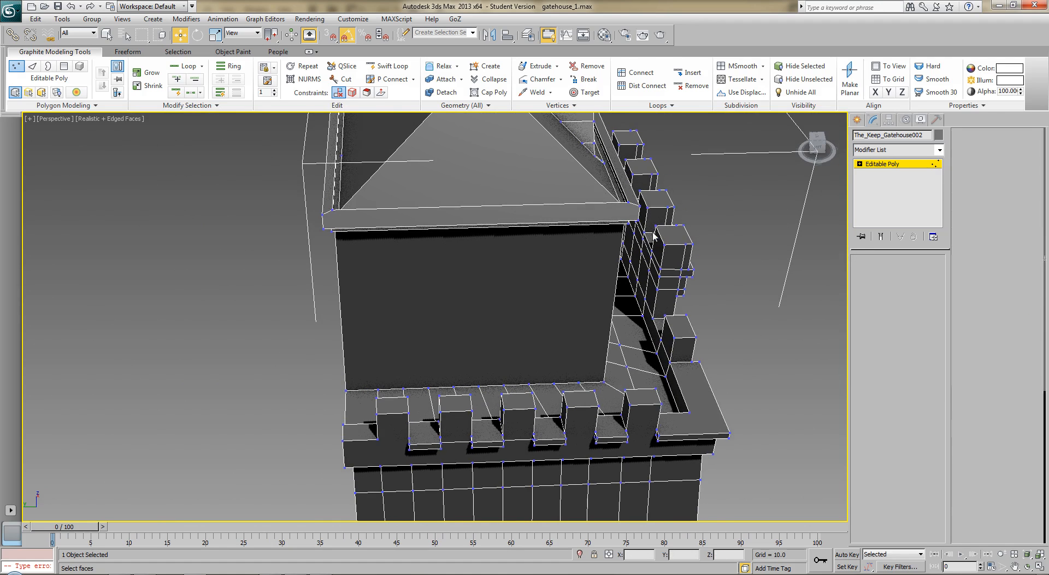
pyautogui.click(520, 206)
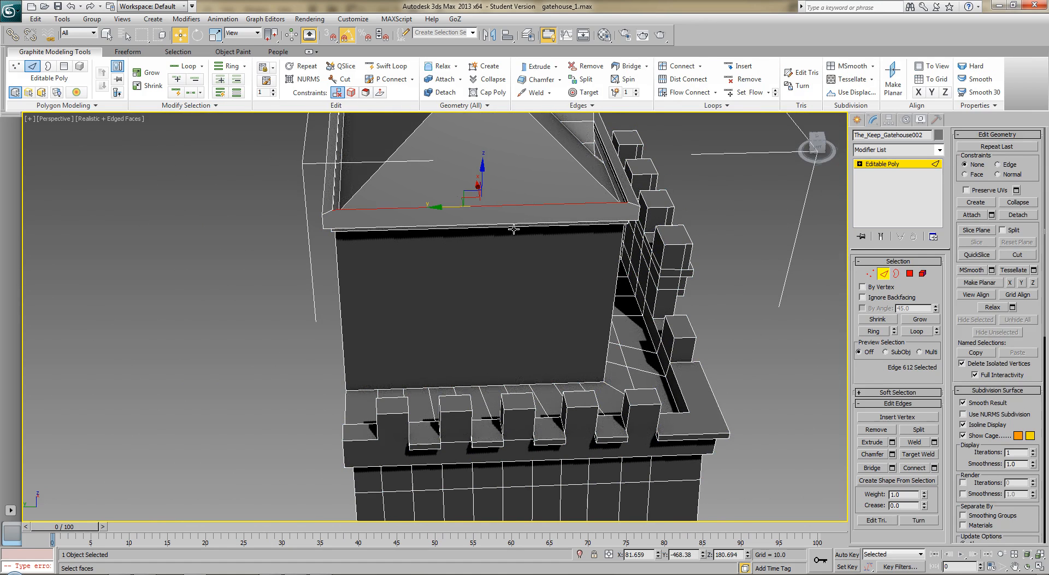
pyautogui.keyDown('ctrl'); pyautogui.click(513, 223); pyautogui.keyUp('ctrl')
pyautogui.keyDown('alt'); pyautogui.moveTo(514, 223); pyautogui.dragTo(392, 239, button='middle'); pyautogui.keyUp('alt')
pyautogui.scroll(3, 487, 223)
pyautogui.scroll(-2, 393, 238)
pyautogui.click(762, 261)
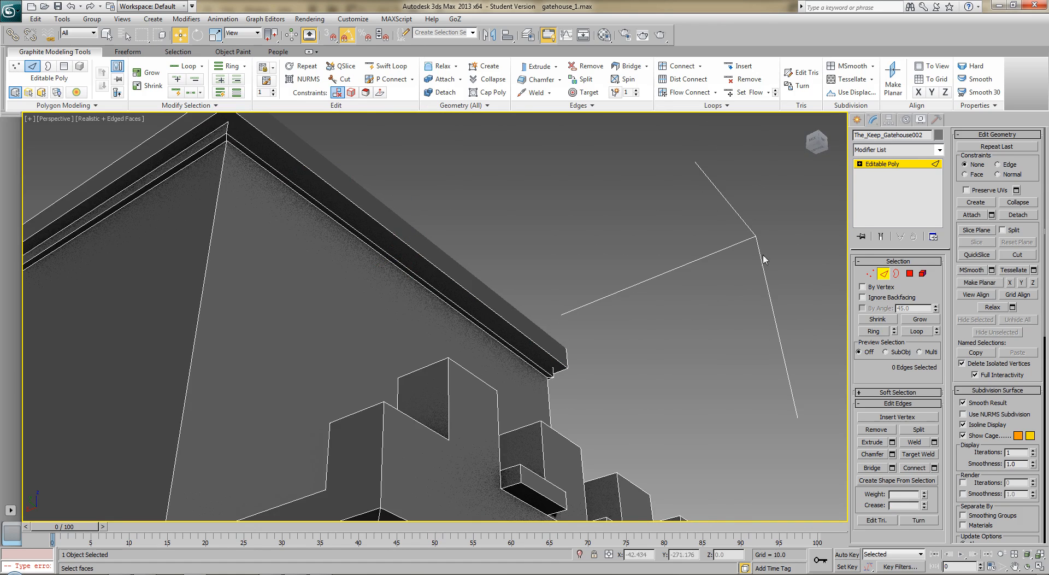
# Cut edges along the underside of the upper building's eave, running from corner to corner.
pyautogui.click(1017, 255)
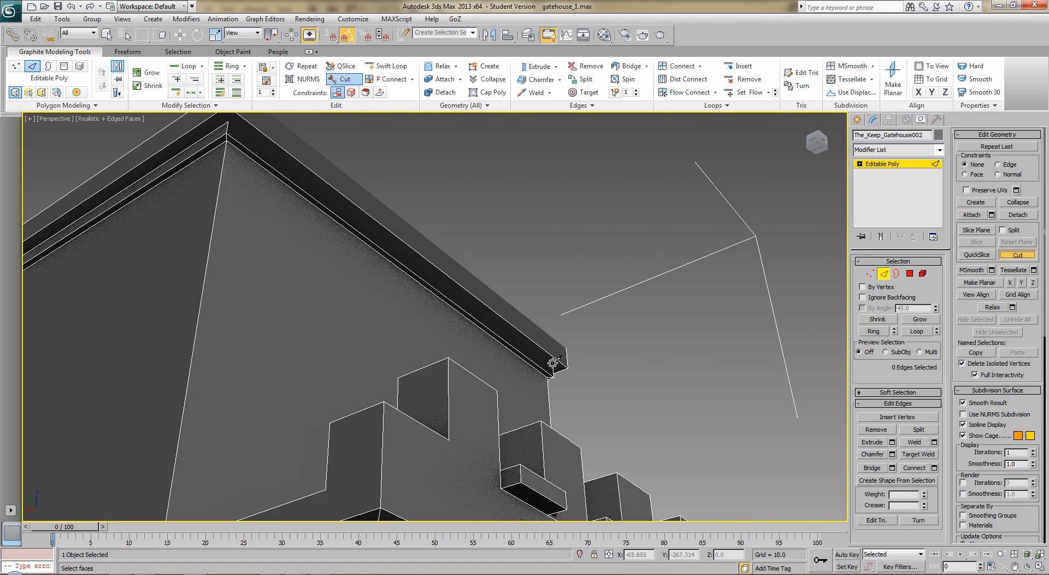
pyautogui.click(227, 121)
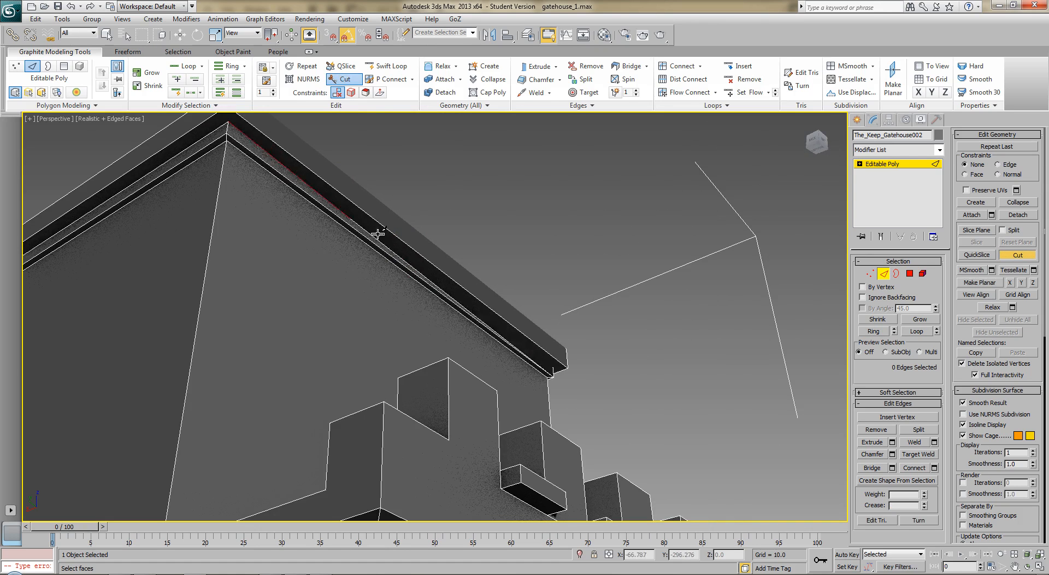
pyautogui.click(552, 365)
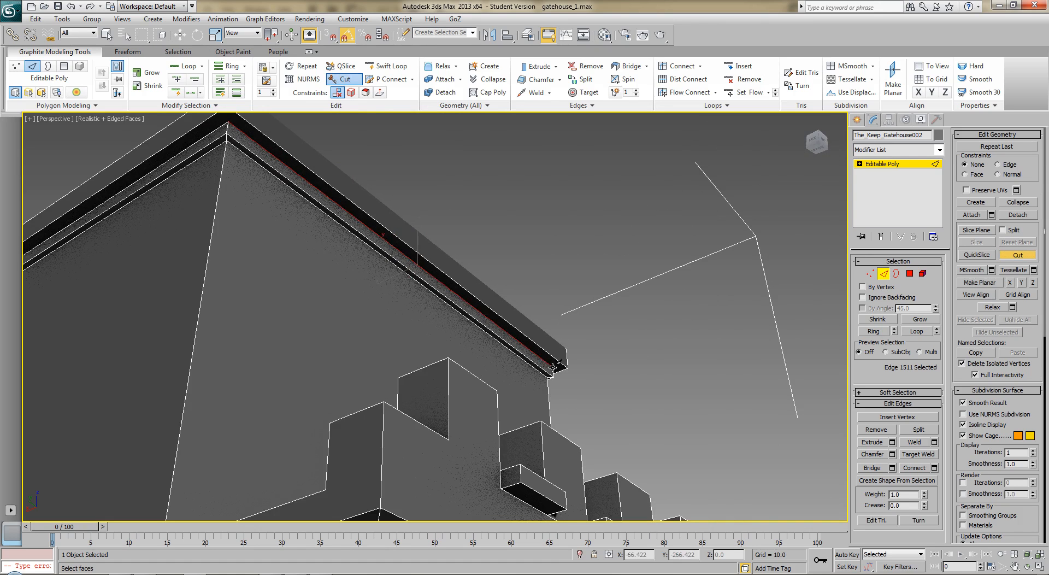
pyautogui.moveTo(246, 146); pyautogui.dragTo(467, 326, button='middle')
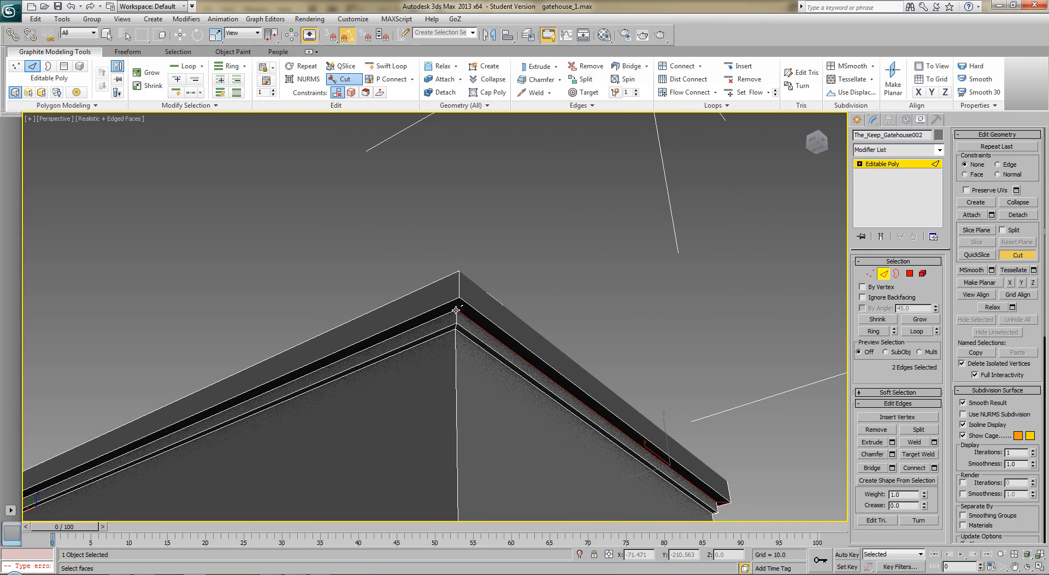
pyautogui.moveTo(302, 276); pyautogui.dragTo(477, 237, button='middle')
pyautogui.scroll(-3, 477, 237)
pyautogui.keyDown('alt'); pyautogui.moveTo(302, 311); pyautogui.dragTo(437, 398, button='middle'); pyautogui.keyUp('alt')
pyautogui.moveTo(466, 308); pyautogui.dragTo(492, 329, button='middle')
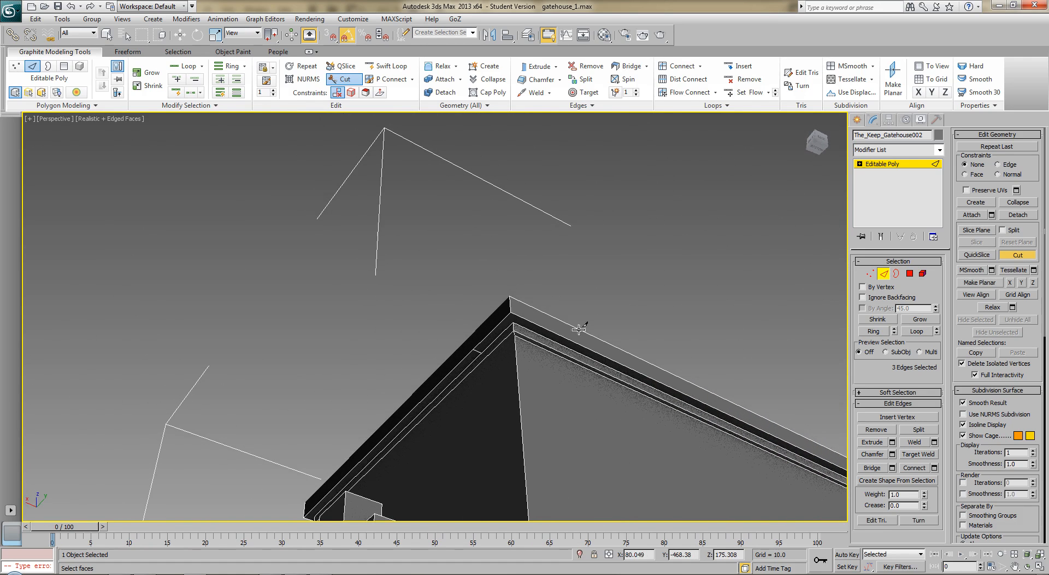
# Target-weld the stray vertices beside the eave's underside corner onto the corner vertices.
pyautogui.press('w')
pyautogui.click(871, 274)
pyautogui.click(918, 441)
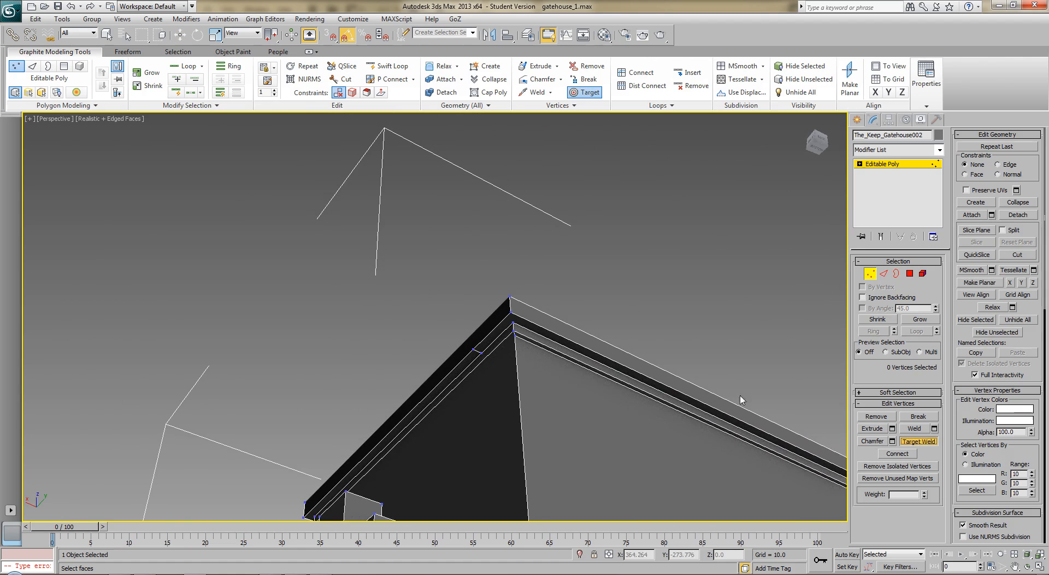
pyautogui.moveTo(512, 325); pyautogui.dragTo(481, 351)
pyautogui.rightClick(484, 343)
pyautogui.click(472, 349)
pyautogui.click(510, 314)
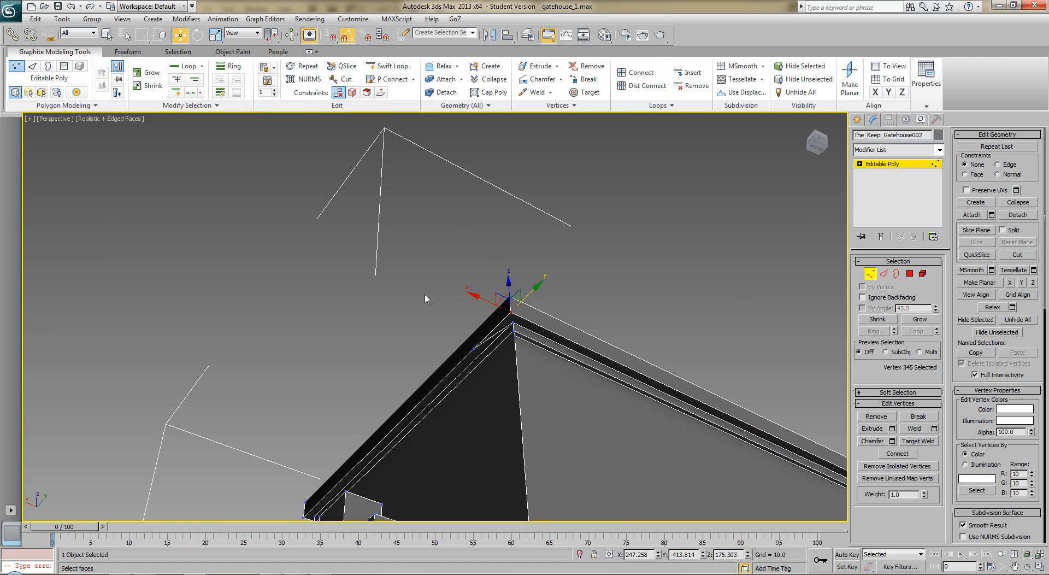
pyautogui.click(427, 271)
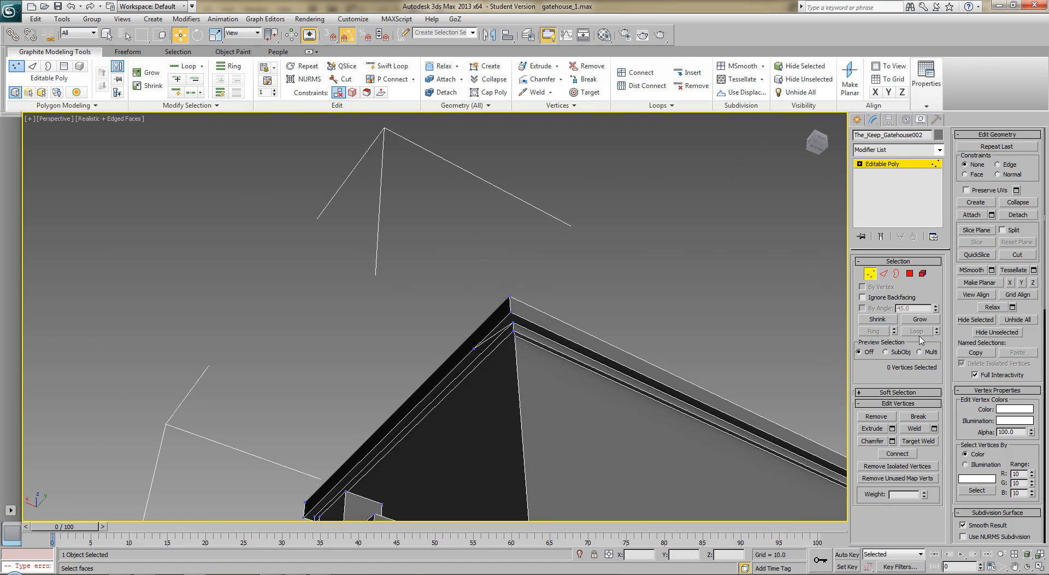
pyautogui.click(916, 441)
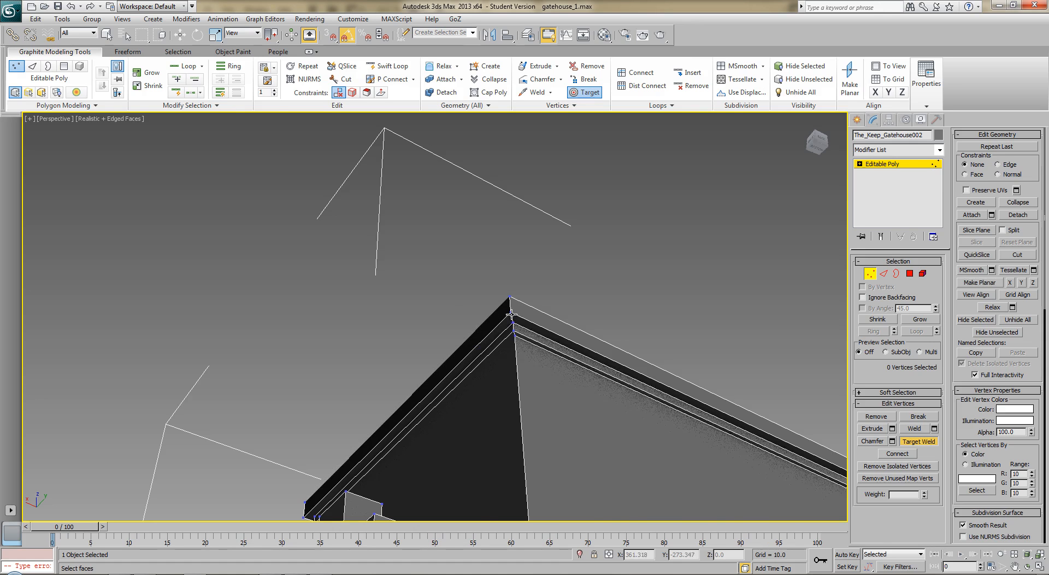
# Cut a short diagonal edge across the eave's underside, joining its inner and outer corner vertices.
pyautogui.scroll(-4, 445, 298)
pyautogui.keyDown('alt'); pyautogui.moveTo(421, 284); pyautogui.dragTo(544, 244, button='middle'); pyautogui.keyUp('alt')
pyautogui.scroll(6, 547, 254)
pyautogui.scroll(3, 549, 261)
pyautogui.moveTo(617, 233); pyautogui.dragTo(581, 244, button='middle')
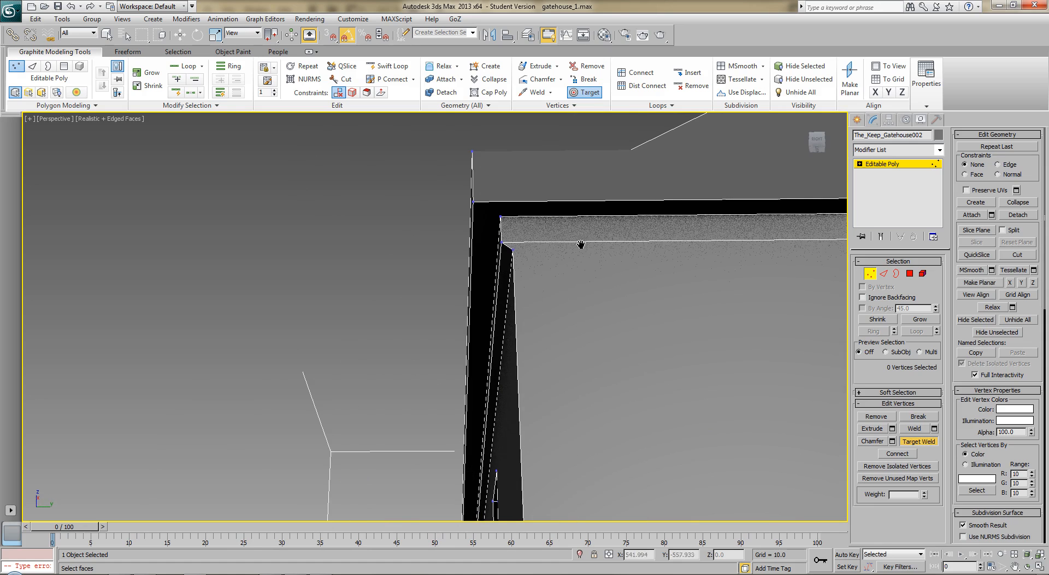
pyautogui.click(1023, 255)
pyautogui.click(499, 218)
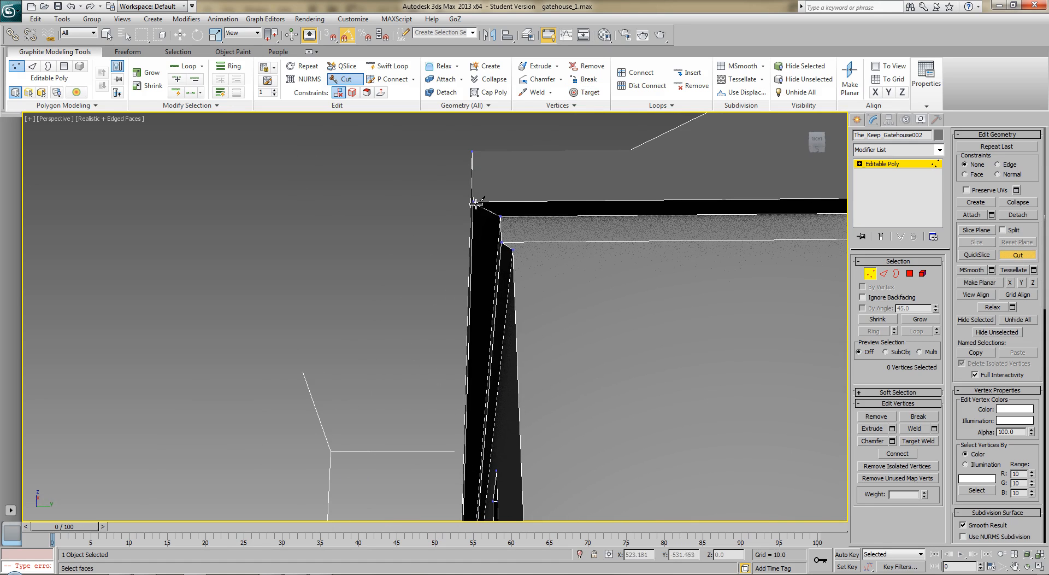
# Cut an edge along the top of the roof's end eave between its two corners.
pyautogui.scroll(-5, 386, 200)
pyautogui.keyDown('alt'); pyautogui.moveTo(414, 218); pyautogui.dragTo(457, 279, button='middle'); pyautogui.keyUp('alt')
pyautogui.moveTo(528, 299); pyautogui.dragTo(511, 225, button='middle')
pyautogui.keyDown('alt'); pyautogui.moveTo(554, 253); pyautogui.dragTo(546, 271, button='middle'); pyautogui.keyUp('alt')
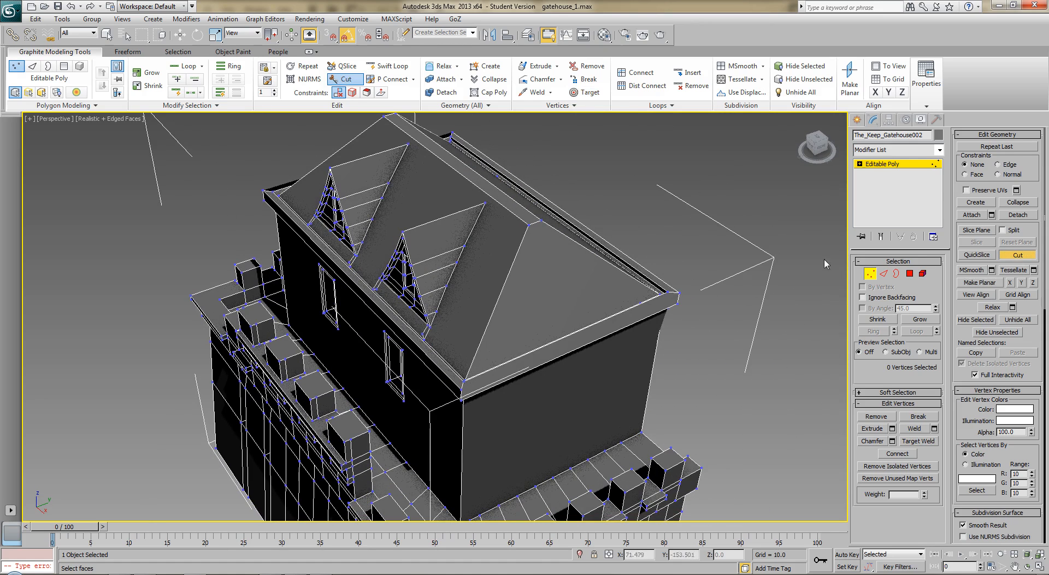
pyautogui.click(678, 294)
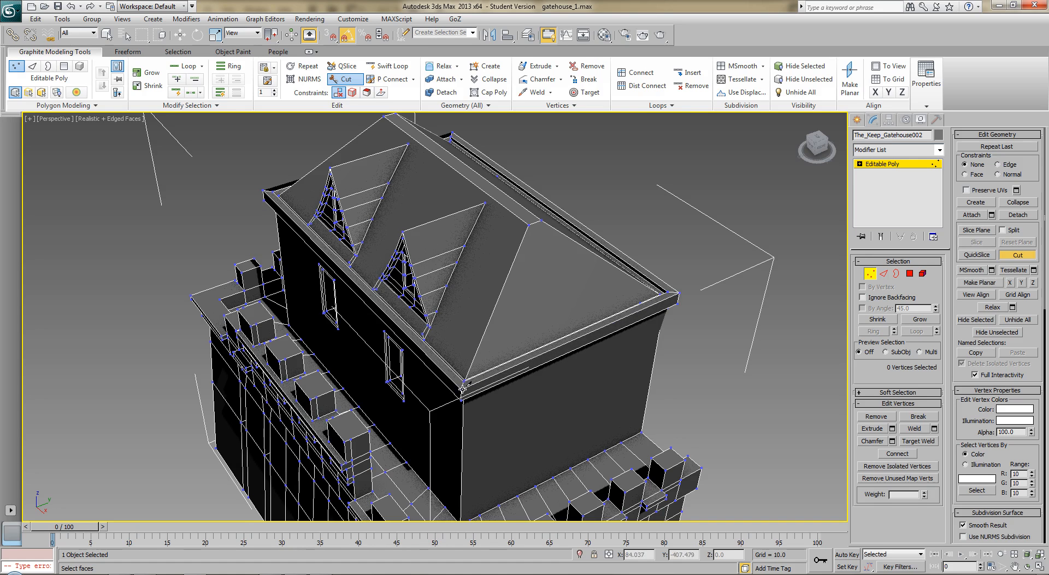
pyautogui.rightClick(660, 307)
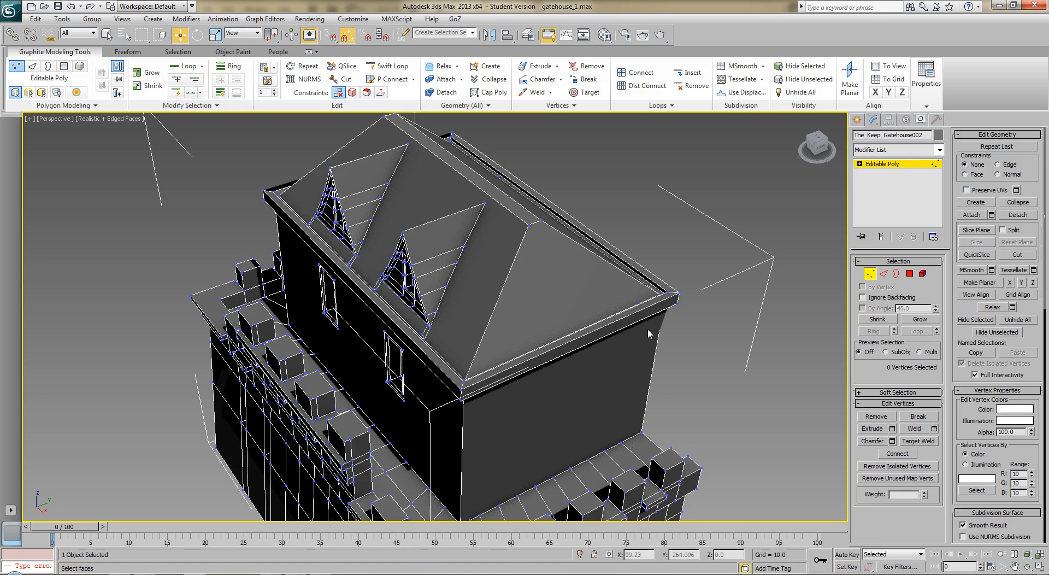
# Cut a lengthwise edge beneath the eave where it meets the upper building's wall, from corner to corner.
pyautogui.moveTo(638, 301); pyautogui.dragTo(636, 299)
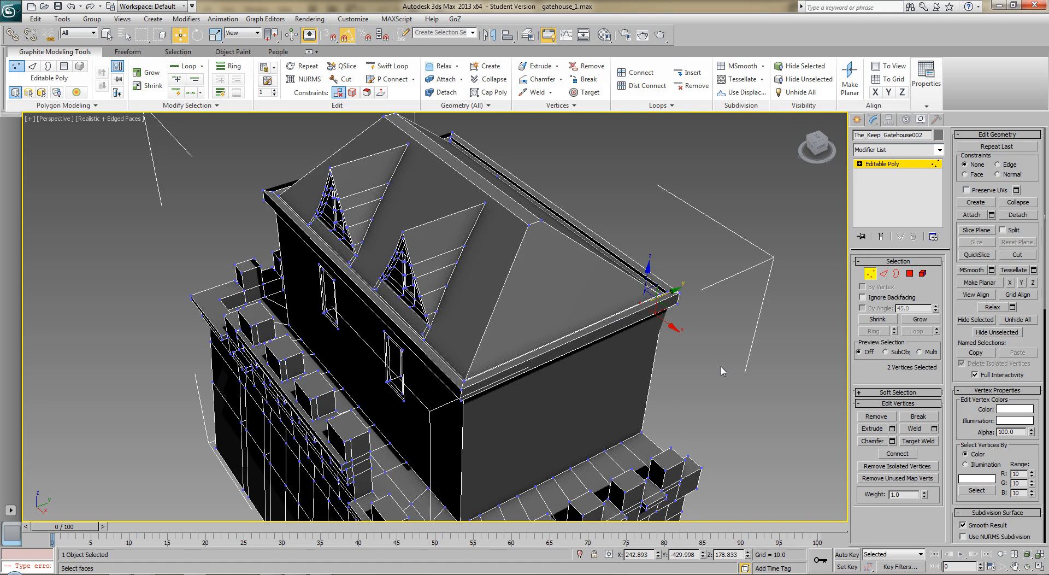
pyautogui.keyDown('alt'); pyautogui.moveTo(729, 365); pyautogui.dragTo(407, 289, button='middle'); pyautogui.keyUp('alt')
pyautogui.scroll(5, 643, 332)
pyautogui.scroll(5, 745, 357)
pyautogui.scroll(-4, 431, 344)
pyautogui.scroll(-3, 457, 336)
pyautogui.keyDown('alt'); pyautogui.moveTo(341, 328); pyautogui.dragTo(498, 297, button='middle'); pyautogui.keyUp('alt')
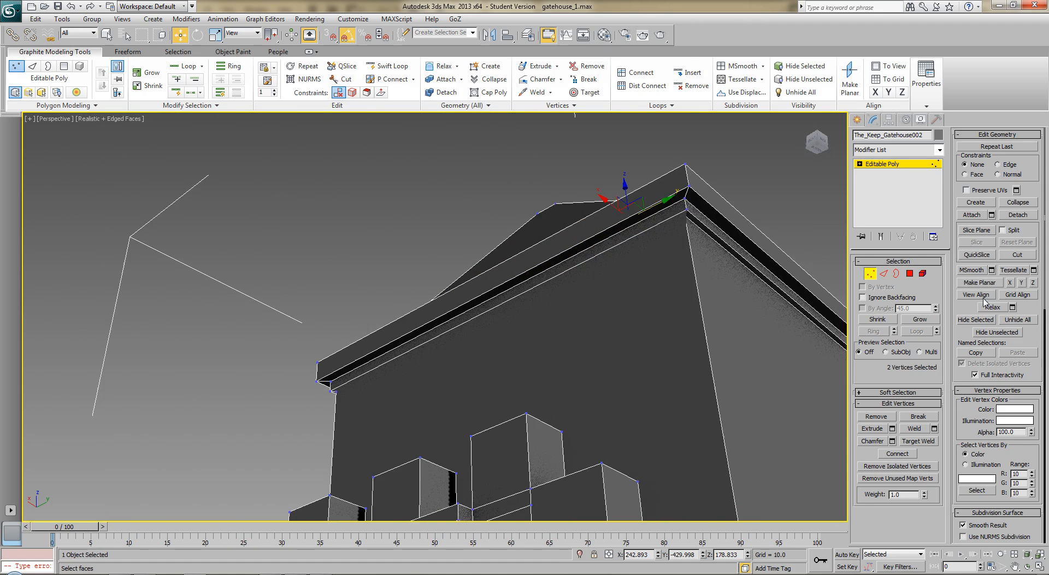
pyautogui.click(1027, 256)
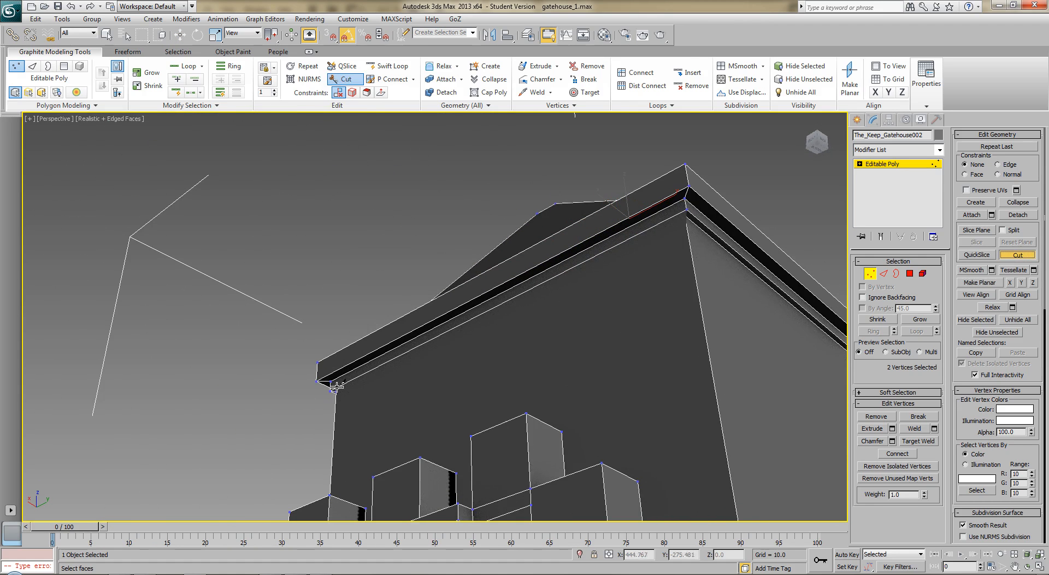
pyautogui.click(334, 392)
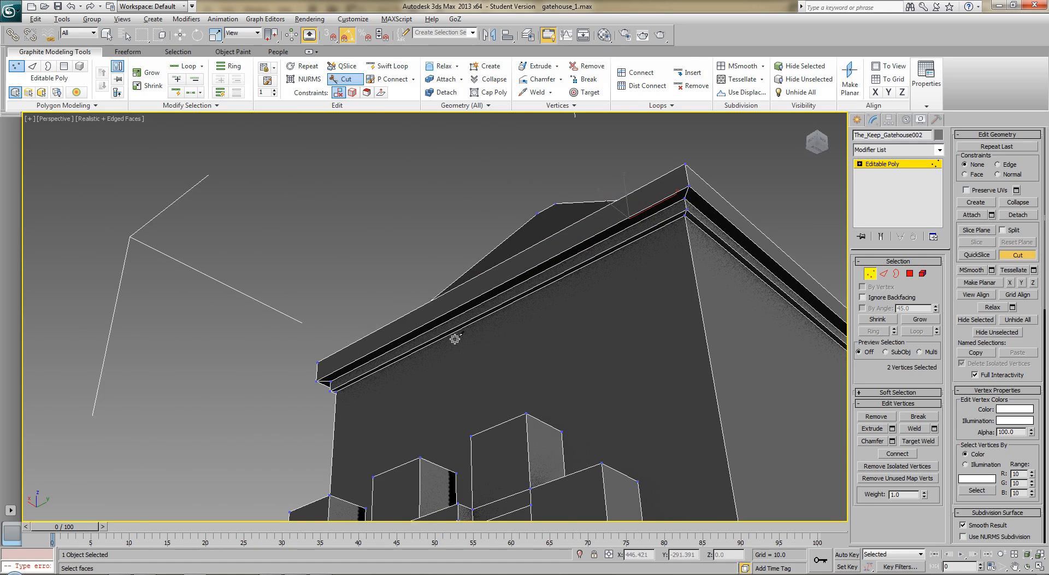
pyautogui.scroll(-10, 455, 338)
pyautogui.keyDown('alt'); pyautogui.moveTo(426, 303); pyautogui.dragTo(503, 437, button='middle'); pyautogui.keyUp('alt')
pyautogui.press('w')
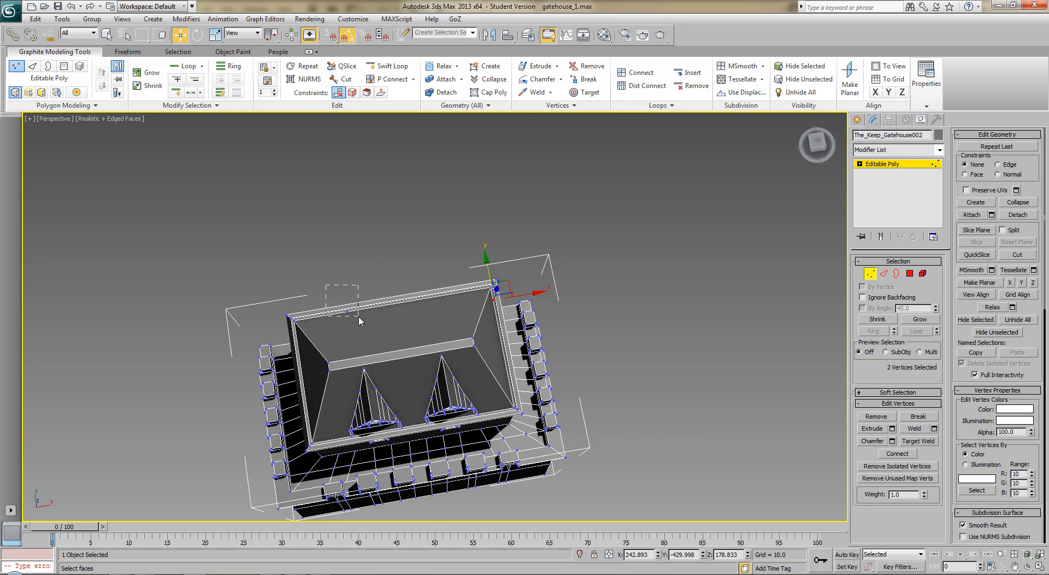
# Switch to polygon editing and delete the plain rear faces of the upper building, parapet and lower wall.
pyautogui.moveTo(360, 321); pyautogui.dragTo(359, 320)
pyautogui.click(404, 314)
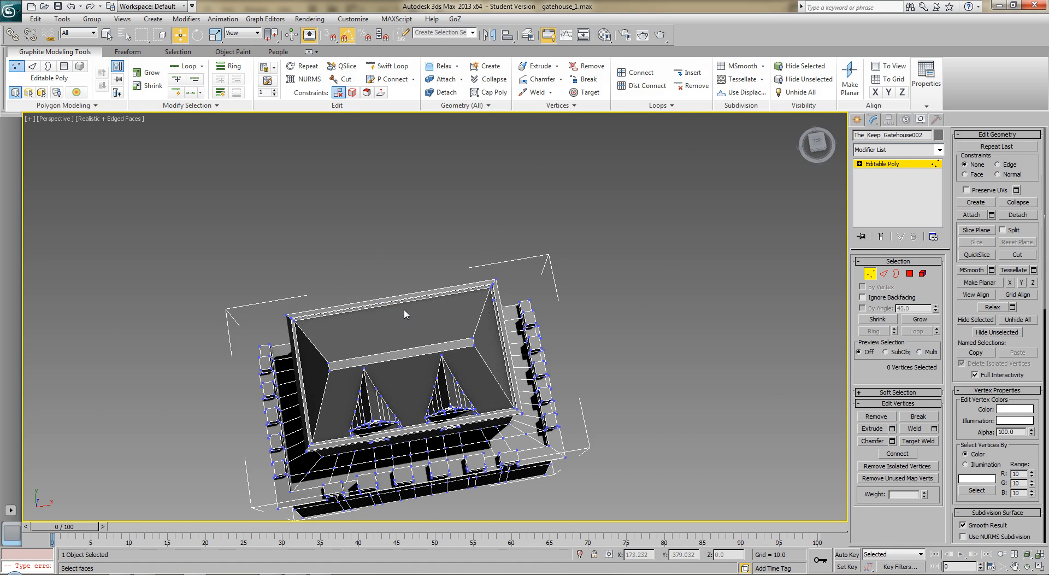
pyautogui.keyDown('alt'); pyautogui.moveTo(405, 313); pyautogui.dragTo(607, 354, button='middle'); pyautogui.keyUp('alt')
pyautogui.click(910, 274)
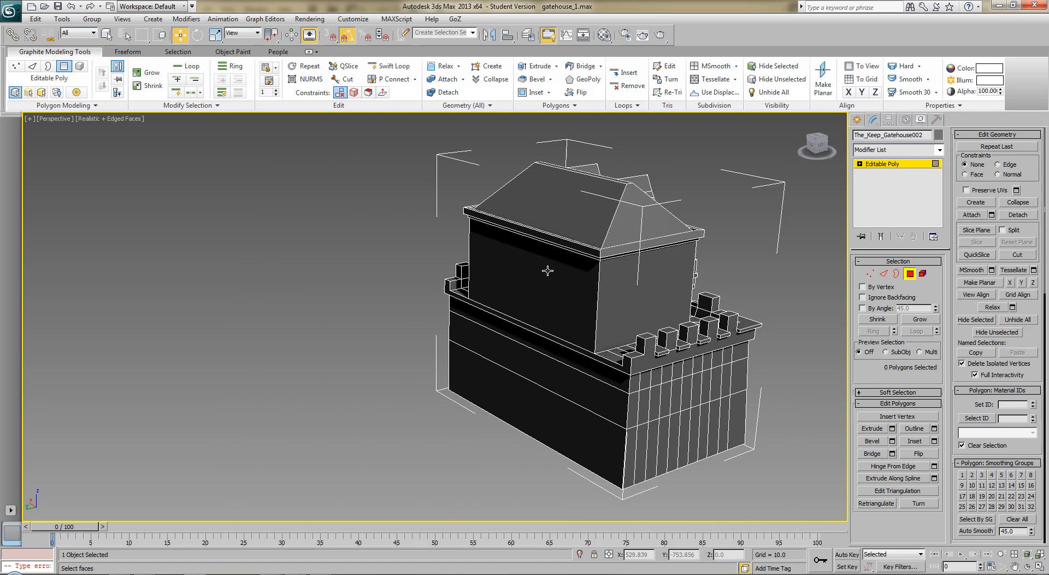
pyautogui.click(548, 279)
pyautogui.keyDown('ctrl'); pyautogui.click(534, 336); pyautogui.keyUp('ctrl')
pyautogui.keyDown('ctrl'); pyautogui.click(531, 343); pyautogui.keyUp('ctrl')
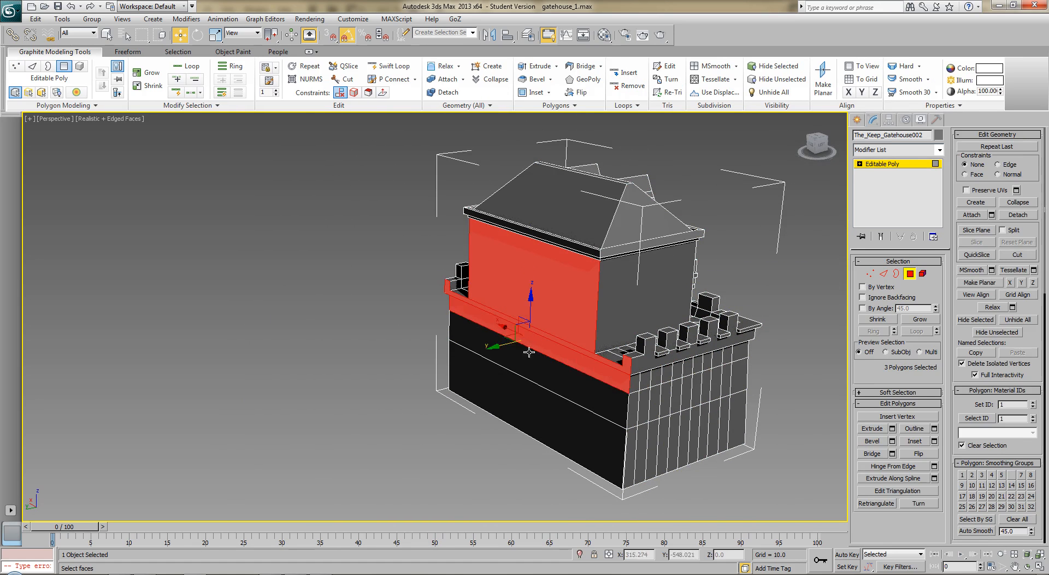
pyautogui.keyDown('ctrl'); pyautogui.click(528, 354); pyautogui.keyUp('ctrl')
pyautogui.keyDown('ctrl'); pyautogui.click(531, 416); pyautogui.keyUp('ctrl')
pyautogui.press('Delete')
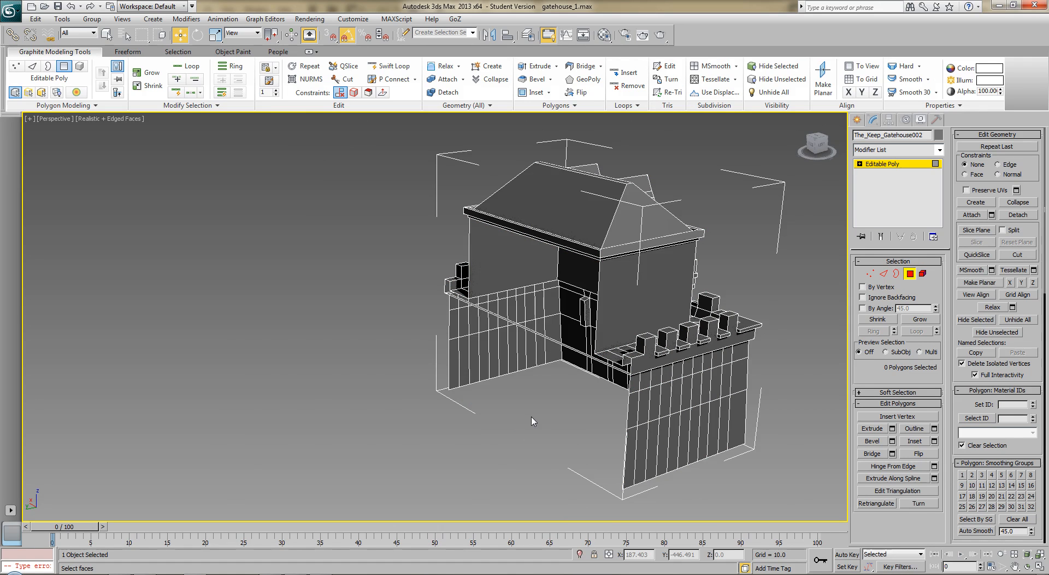
pyautogui.keyDown('alt'); pyautogui.moveTo(536, 352); pyautogui.dragTo(562, 352, button='middle'); pyautogui.keyUp('alt')
pyautogui.click(548, 389)
pyautogui.press('Delete')
# Leave polygon editing and apply a Quadify Mesh modifier to the whole gatehouse.
pyautogui.keyDown('alt'); pyautogui.moveTo(548, 389); pyautogui.dragTo(804, 328, button='middle'); pyautogui.keyUp('alt')
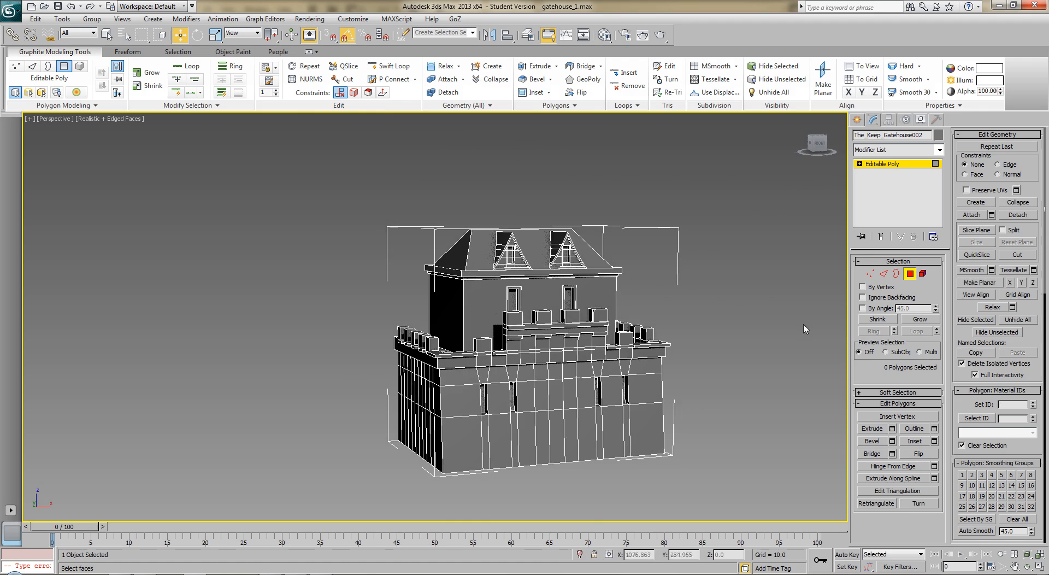
pyautogui.click(913, 273)
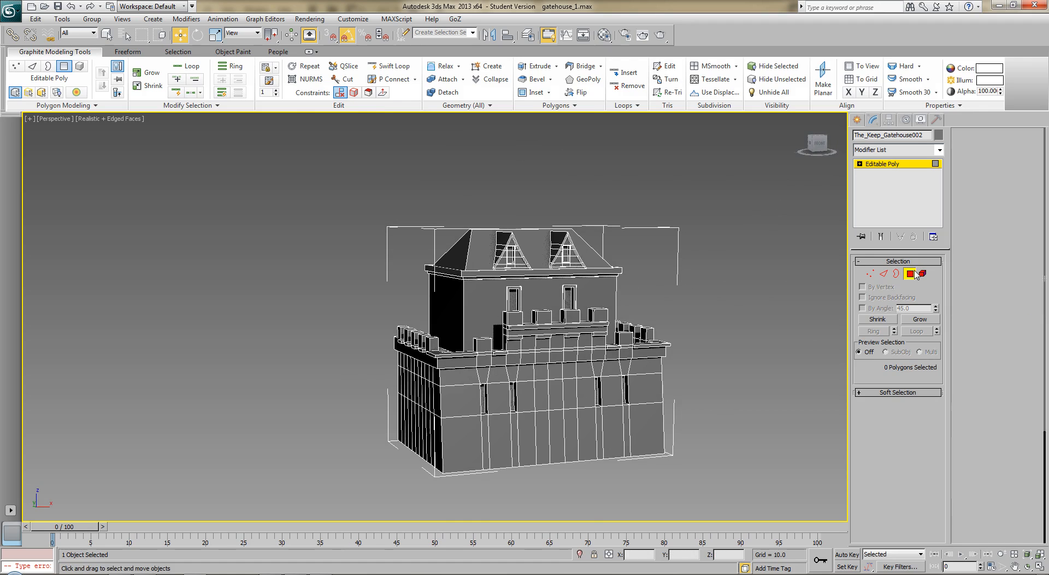
pyautogui.click(925, 153)
pyautogui.press('q')
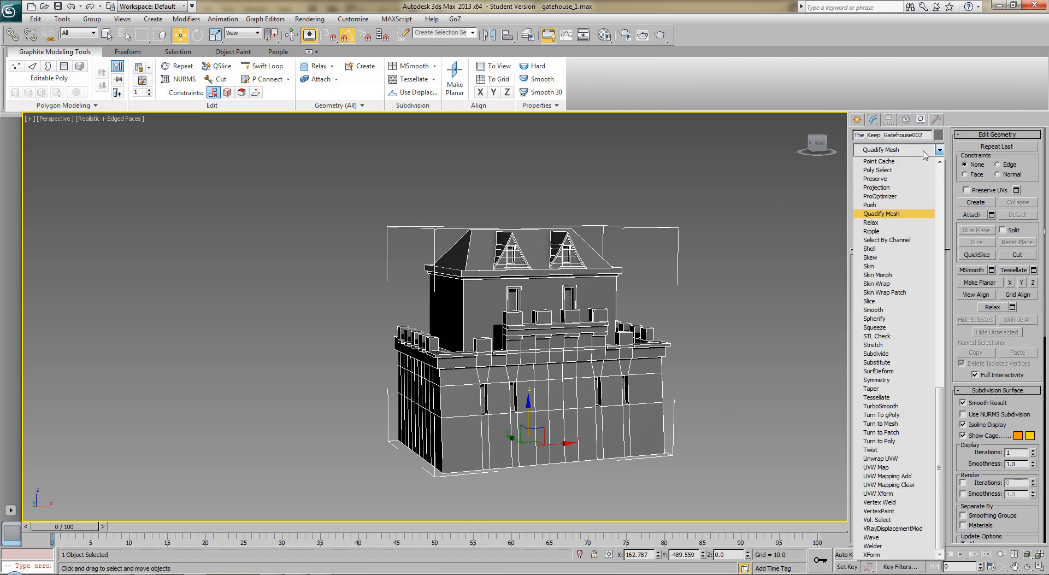
pyautogui.press('Return')
pyautogui.keyDown('alt'); pyautogui.moveTo(740, 326); pyautogui.dragTo(835, 306, button='middle'); pyautogui.keyUp('alt')
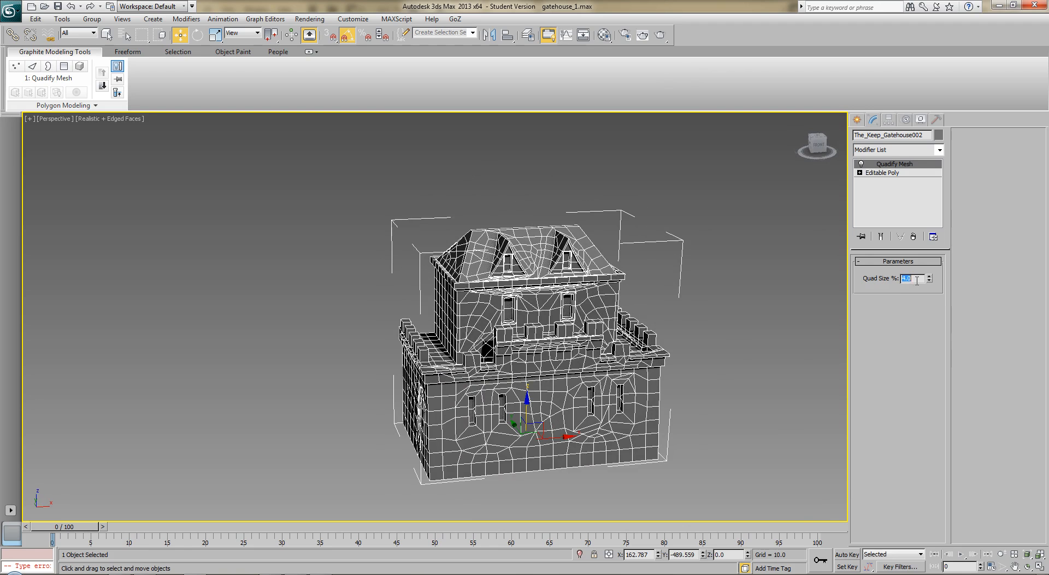
# Set the Quadify Mesh quad size to 5 % and raise it to 6 %.
pyautogui.write('5')
pyautogui.press('Return')
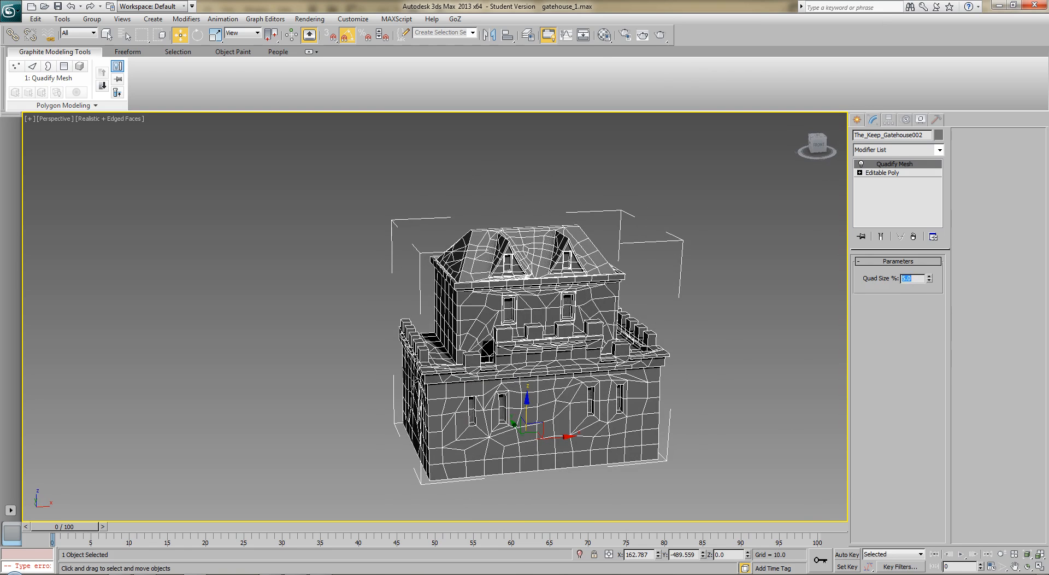
pyautogui.write('6')
pyautogui.press('Return')
pyautogui.press('Return')
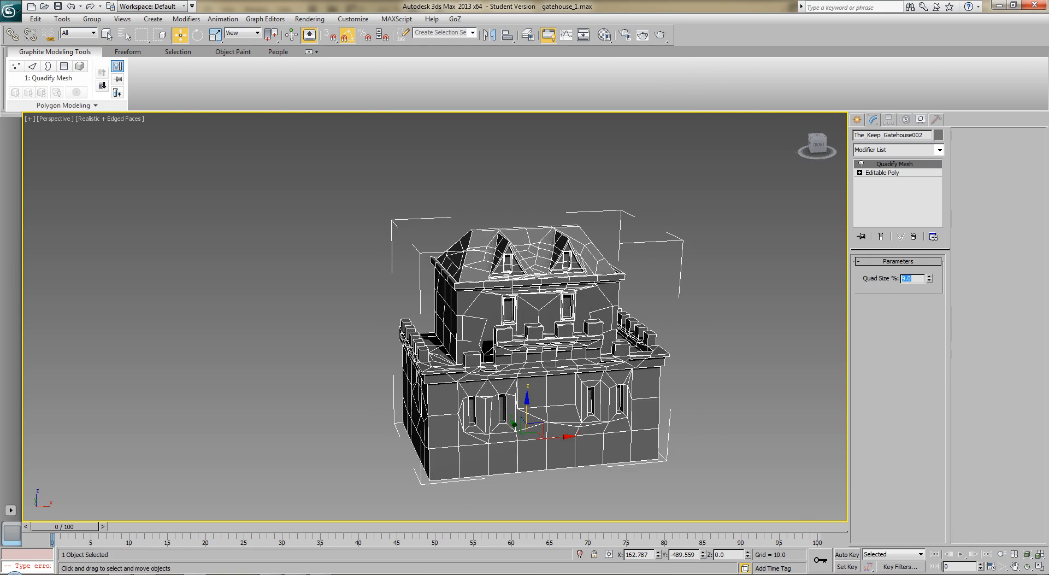
# Set the Quadify Mesh quad size to 4 % and remove the modifier from the gatehouse.
pyautogui.write('5')
pyautogui.press('Return')
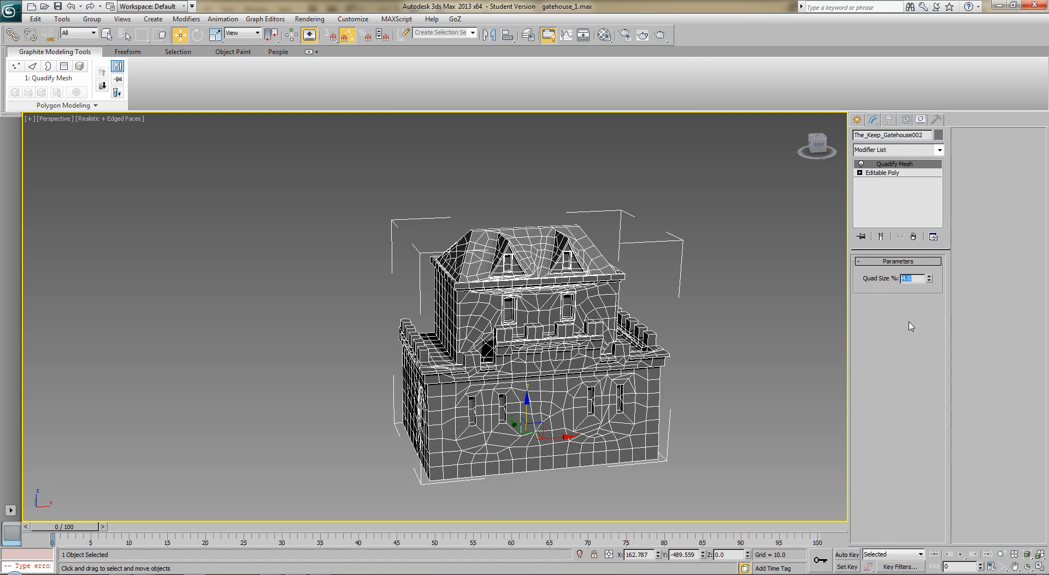
pyautogui.keyDown('alt'); pyautogui.moveTo(738, 389); pyautogui.dragTo(657, 381, button='middle'); pyautogui.keyUp('alt')
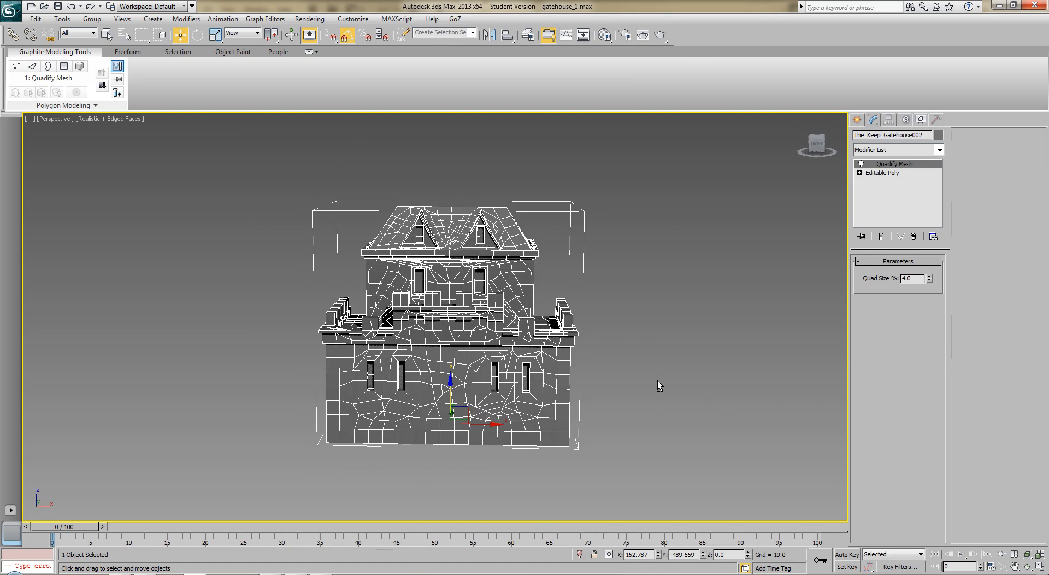
pyautogui.click(913, 236)
# Widen the three bottom central polygons of the gatehouse's front wall to 140 % along the wall's width.
pyautogui.moveTo(598, 374); pyautogui.dragTo(630, 344, button='middle')
pyautogui.scroll(3, 653, 312)
pyautogui.click(910, 274)
pyautogui.click(507, 346)
pyautogui.keyDown('ctrl'); pyautogui.click(530, 343); pyautogui.keyUp('ctrl')
pyautogui.keyDown('ctrl'); pyautogui.click(549, 340); pyautogui.keyUp('ctrl')
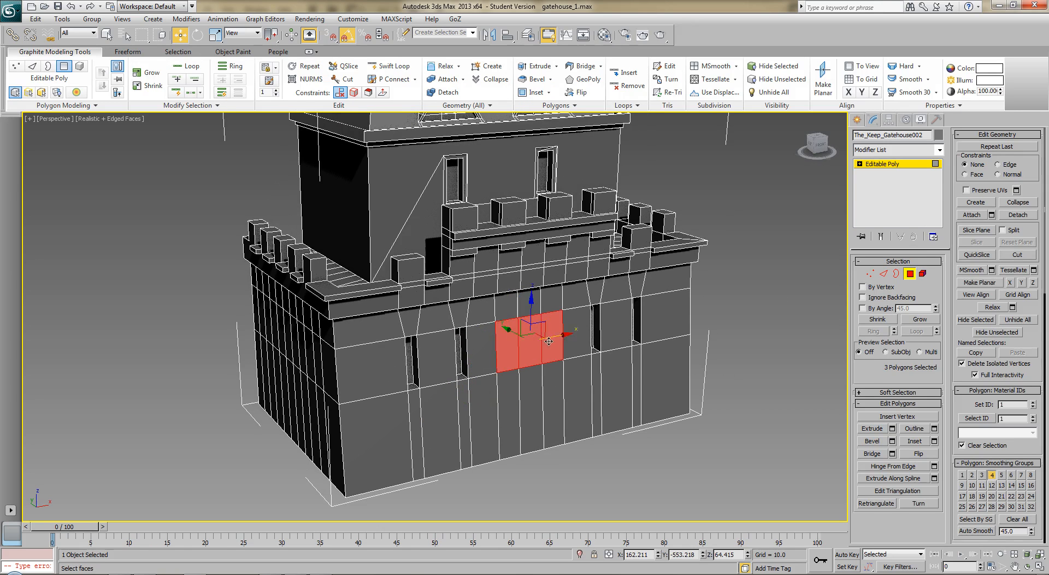
pyautogui.keyDown('ctrl'); pyautogui.click(554, 389); pyautogui.keyUp('ctrl')
pyautogui.keyDown('alt'); pyautogui.moveTo(506, 403); pyautogui.dragTo(556, 407, button='middle'); pyautogui.keyUp('alt')
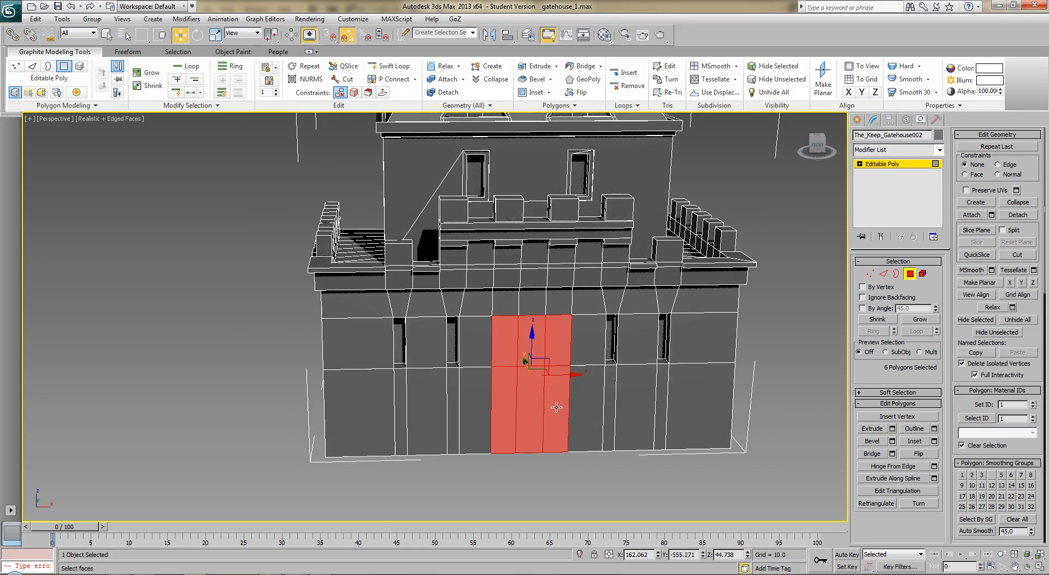
pyautogui.click(544, 408)
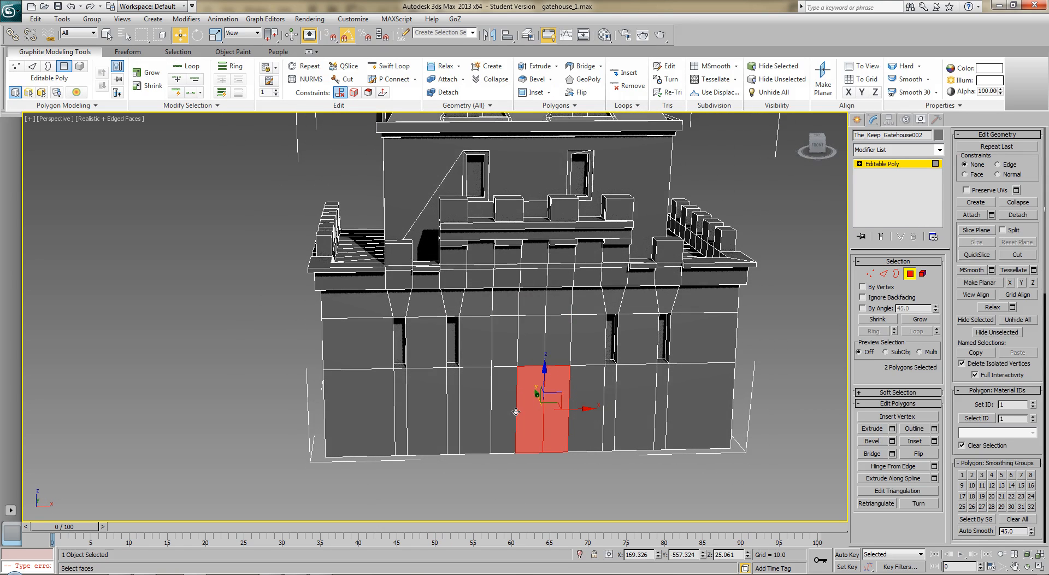
pyautogui.keyDown('ctrl'); pyautogui.click(511, 414); pyautogui.keyUp('ctrl')
pyautogui.press('r')
pyautogui.moveTo(485, 410); pyautogui.dragTo(469, 422)
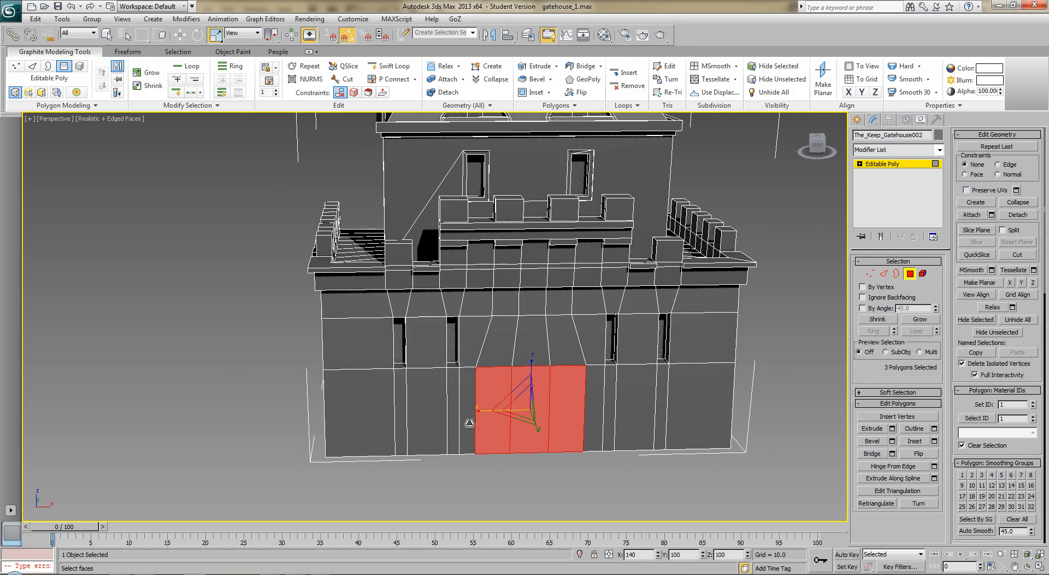
# Add the three polygons above to the selection and delete all six to open a gateway in the front wall.
pyautogui.keyDown('ctrl'); pyautogui.click(499, 355); pyautogui.keyUp('ctrl')
pyautogui.keyDown('ctrl'); pyautogui.click(527, 353); pyautogui.keyUp('ctrl')
pyautogui.keyDown('ctrl'); pyautogui.click(558, 350); pyautogui.keyUp('ctrl')
pyautogui.keyDown('alt'); pyautogui.moveTo(501, 373); pyautogui.dragTo(552, 345, button='middle'); pyautogui.keyUp('alt')
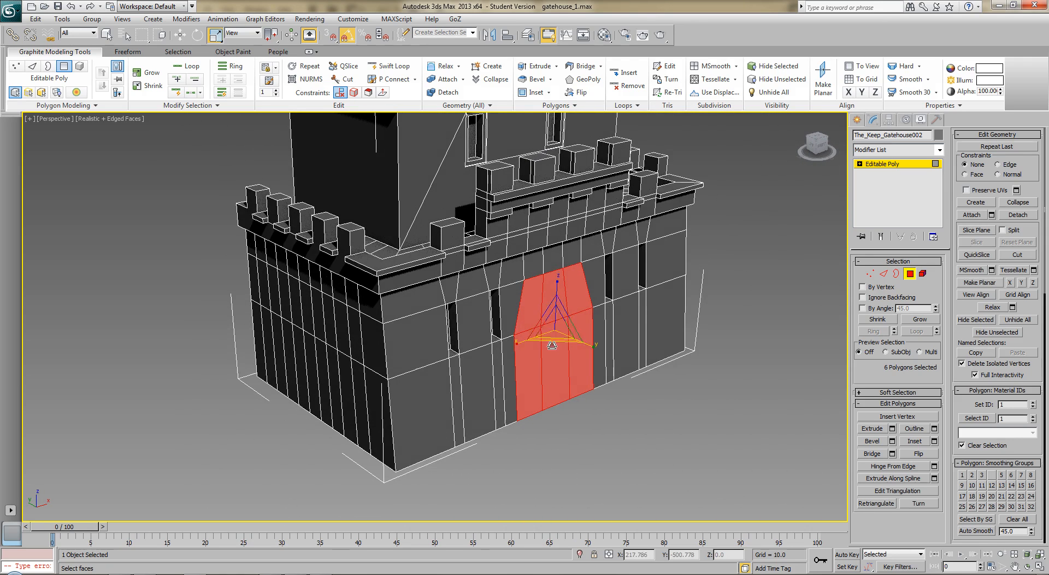
pyautogui.press('Delete')
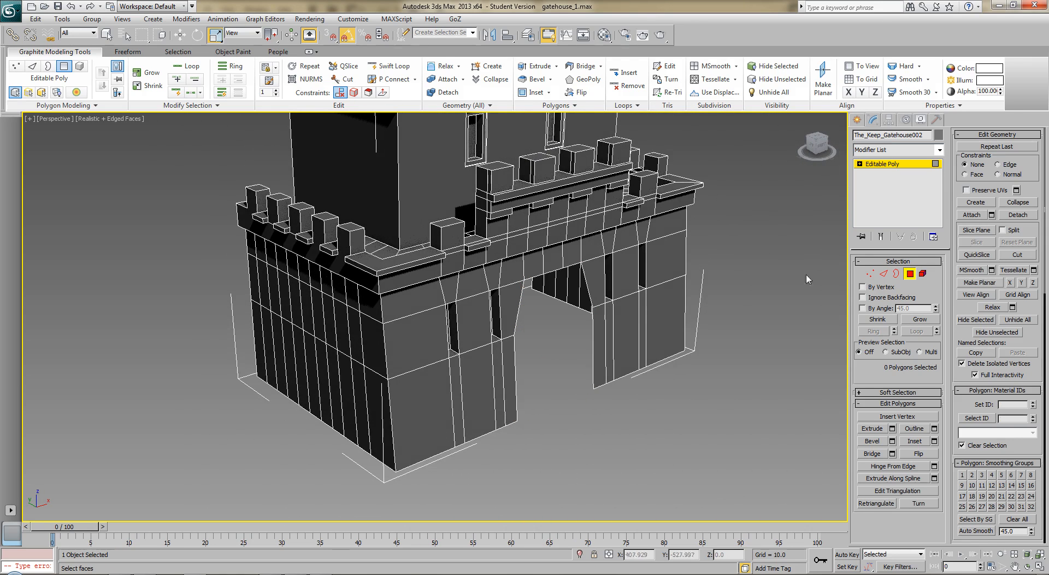
# Select the side and top edges of the gateway opening and extrude them back through the building as a tunnel.
pyautogui.click(897, 273)
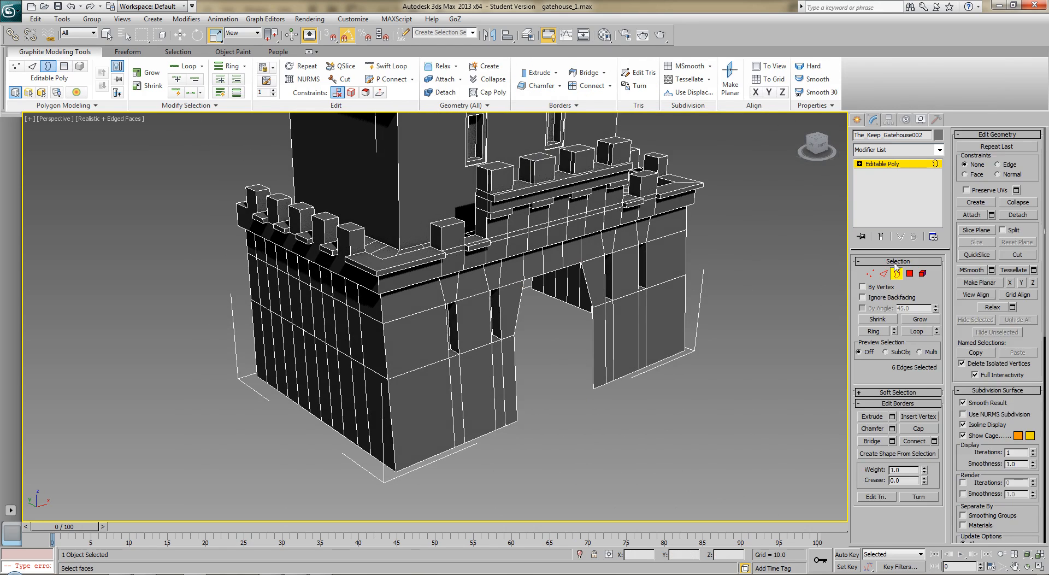
pyautogui.click(884, 274)
pyautogui.click(593, 365)
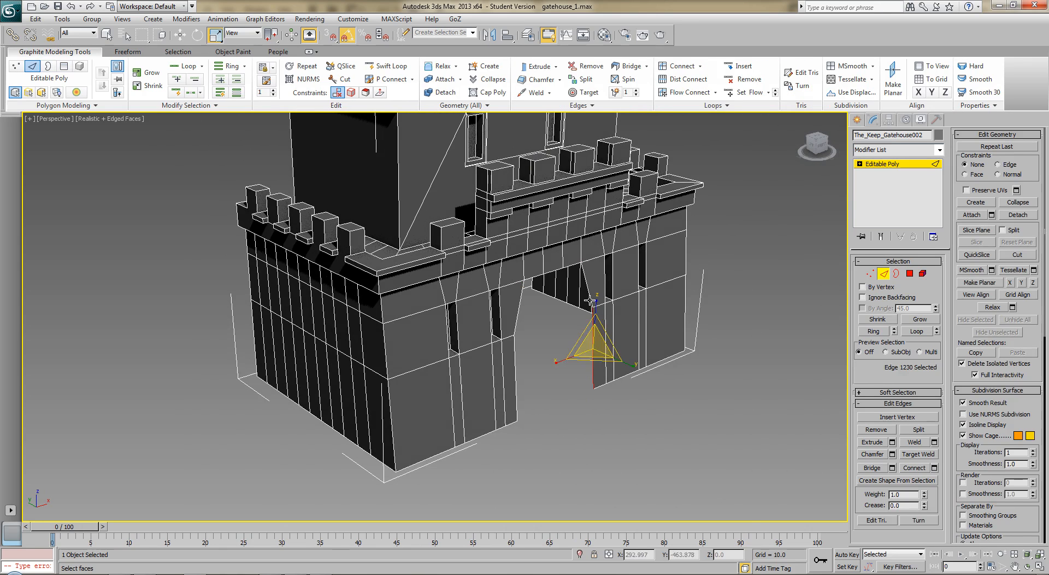
pyautogui.keyDown('ctrl'); pyautogui.click(569, 266); pyautogui.keyUp('ctrl')
pyautogui.keyDown('ctrl'); pyautogui.click(553, 271); pyautogui.keyUp('ctrl')
pyautogui.keyDown('ctrl'); pyautogui.click(536, 276); pyautogui.keyUp('ctrl')
pyautogui.keyDown('ctrl'); pyautogui.click(521, 302); pyautogui.keyUp('ctrl')
pyautogui.keyDown('ctrl'); pyautogui.click(515, 361); pyautogui.keyUp('ctrl')
pyautogui.keyDown('alt'); pyautogui.moveTo(420, 375); pyautogui.dragTo(550, 333, button='middle'); pyautogui.keyUp('alt')
pyautogui.press('w')
pyautogui.keyDown('shift'); pyautogui.moveTo(546, 276); pyautogui.dragTo(359, 403); pyautogui.keyUp('shift')
# Flatten the tunnel's far edges into one plane by scaling them down along Y.
pyautogui.press('r')
pyautogui.moveTo(346, 352); pyautogui.dragTo(684, 250)
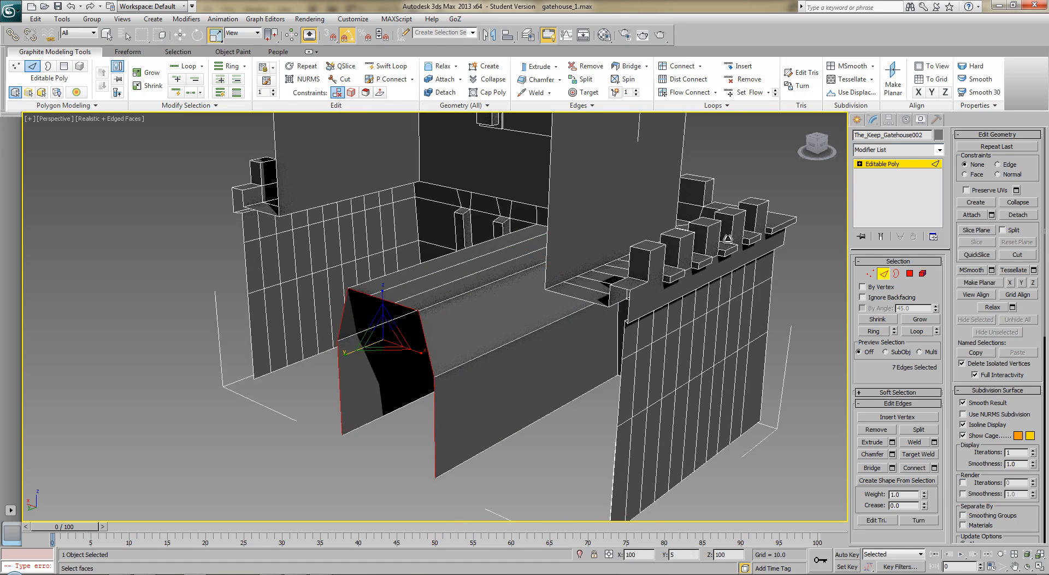
pyautogui.moveTo(907, 188); pyautogui.dragTo(907, 188)
# Move the tunnel's far edges about 11.7 units along Y towards the gatehouse's rear wall line and leave edge editing.
pyautogui.moveTo(572, 391); pyautogui.dragTo(512, 321, button='middle')
pyautogui.scroll(-3, 589, 353)
pyautogui.press('w')
pyautogui.press('e')
pyautogui.press('w')
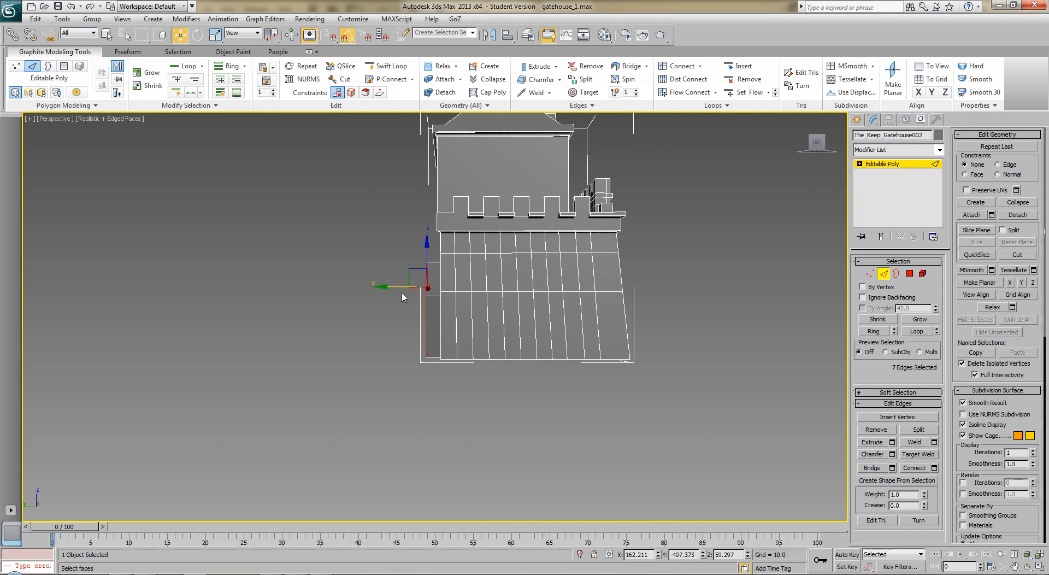
pyautogui.moveTo(391, 286); pyautogui.dragTo(398, 285)
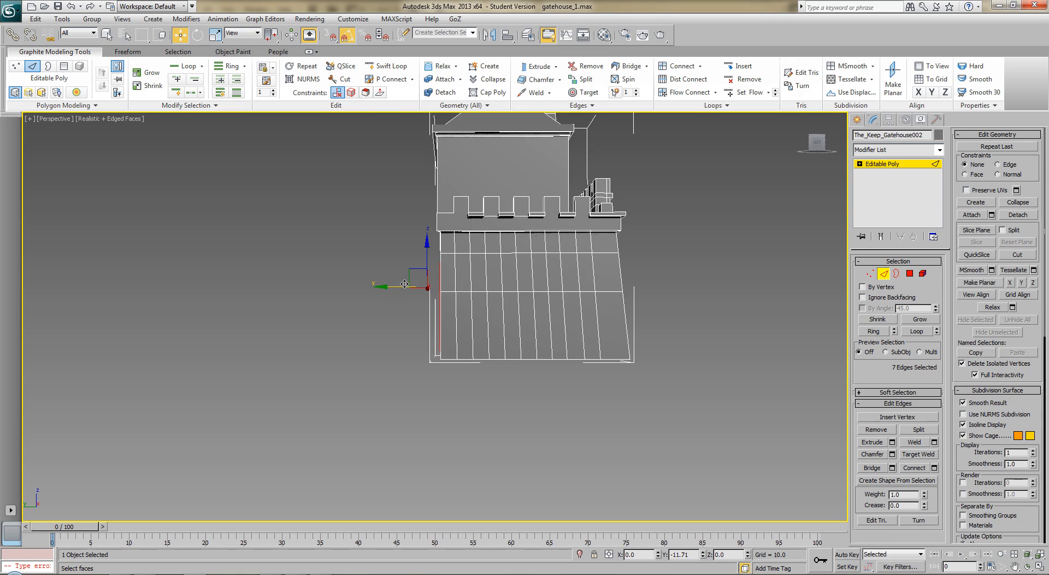
pyautogui.click(727, 257)
pyautogui.keyDown('alt'); pyautogui.moveTo(689, 294); pyautogui.dragTo(487, 390, button='middle'); pyautogui.keyUp('alt')
pyautogui.scroll(-4, 537, 324)
pyautogui.scroll(3, 521, 337)
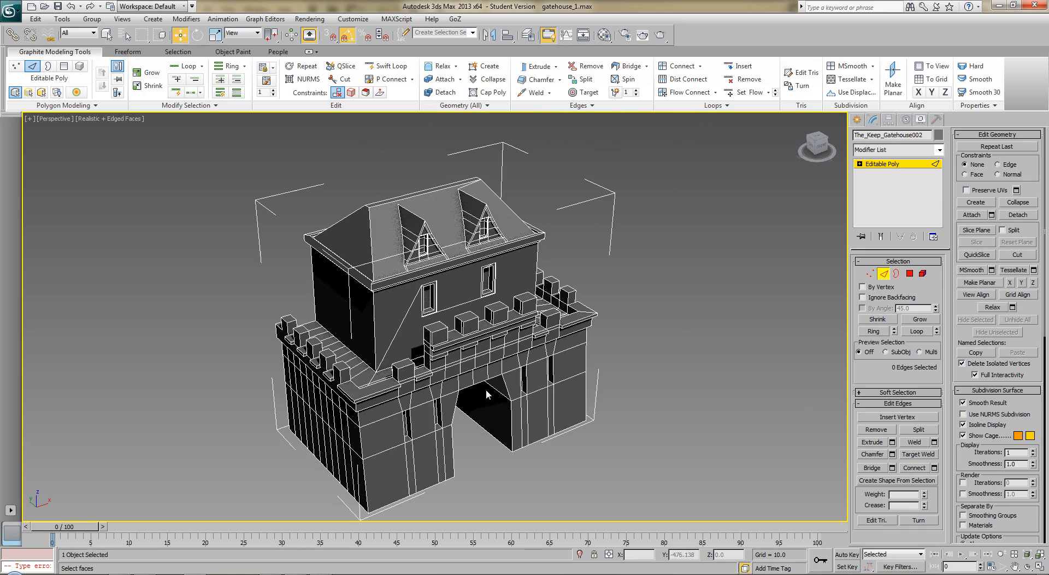
pyautogui.click(884, 271)
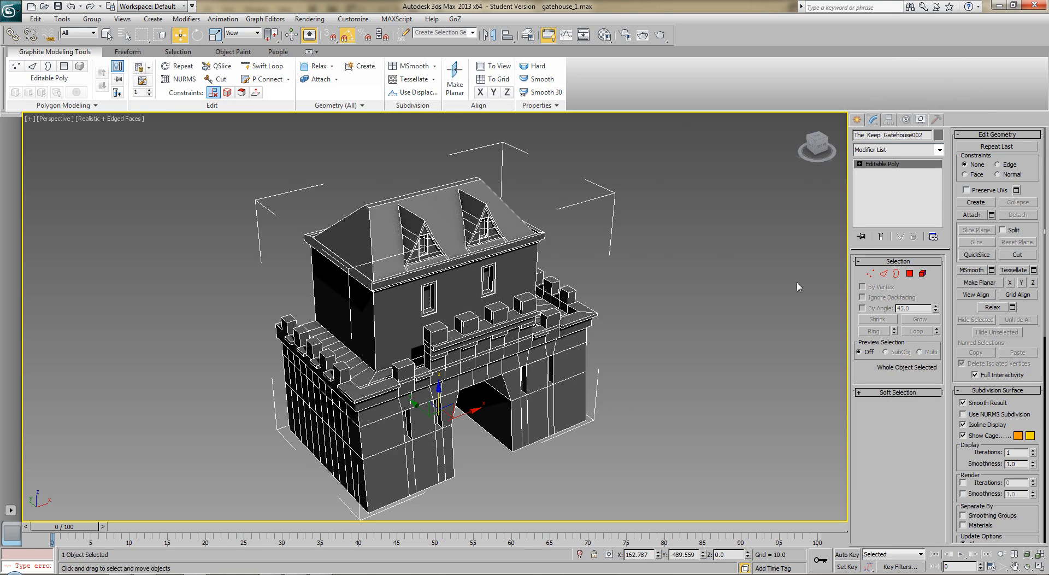